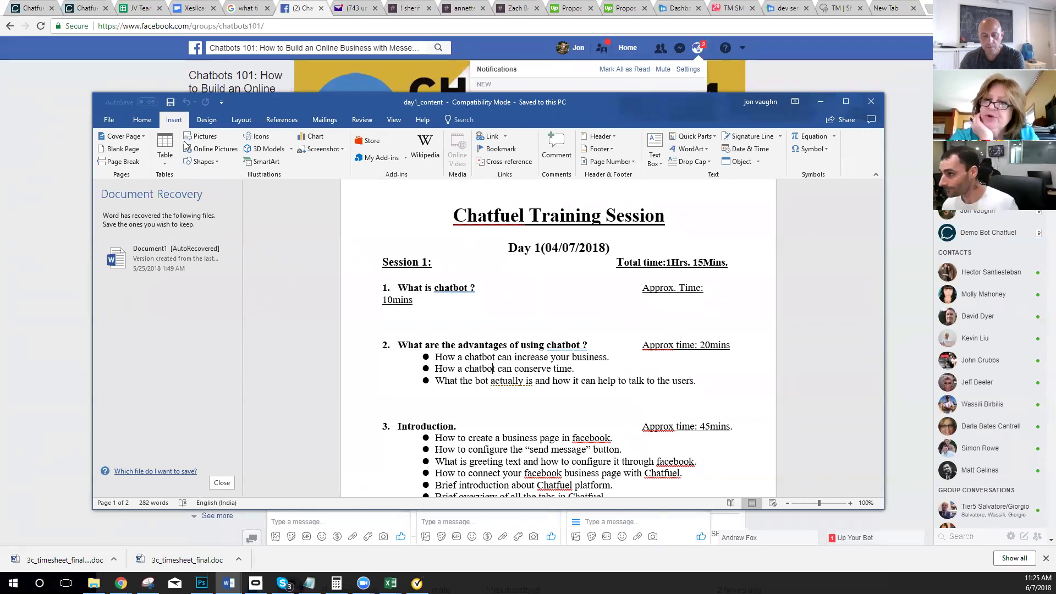
Switch to the Chatfuel dashboard in the browser and open the Tier5 bot's Welcome message block.
key(alt+Tab)
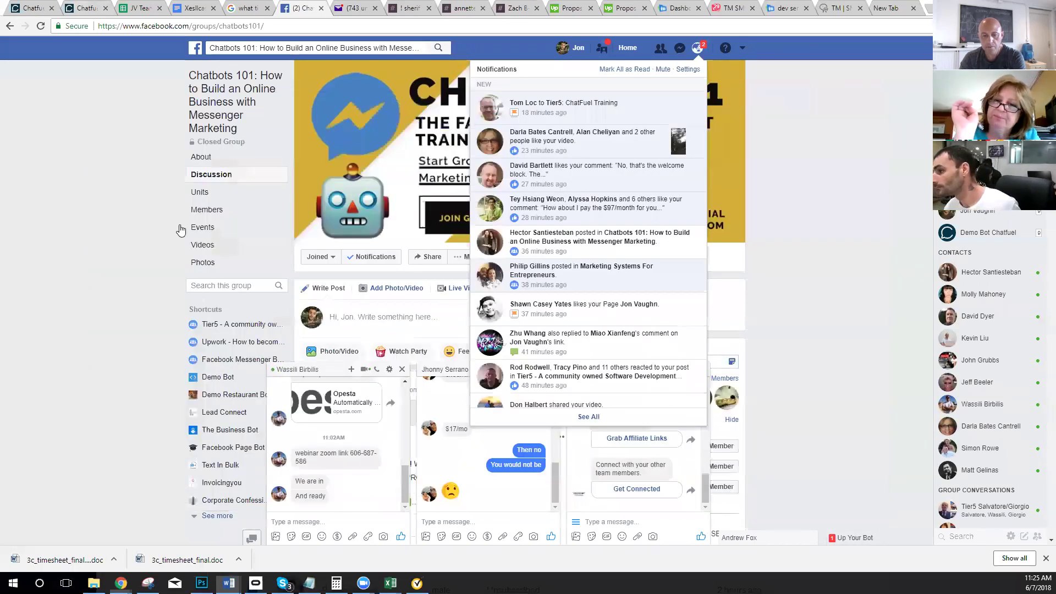
key(ctrl+2)
scroll(170, 228, up, 2)
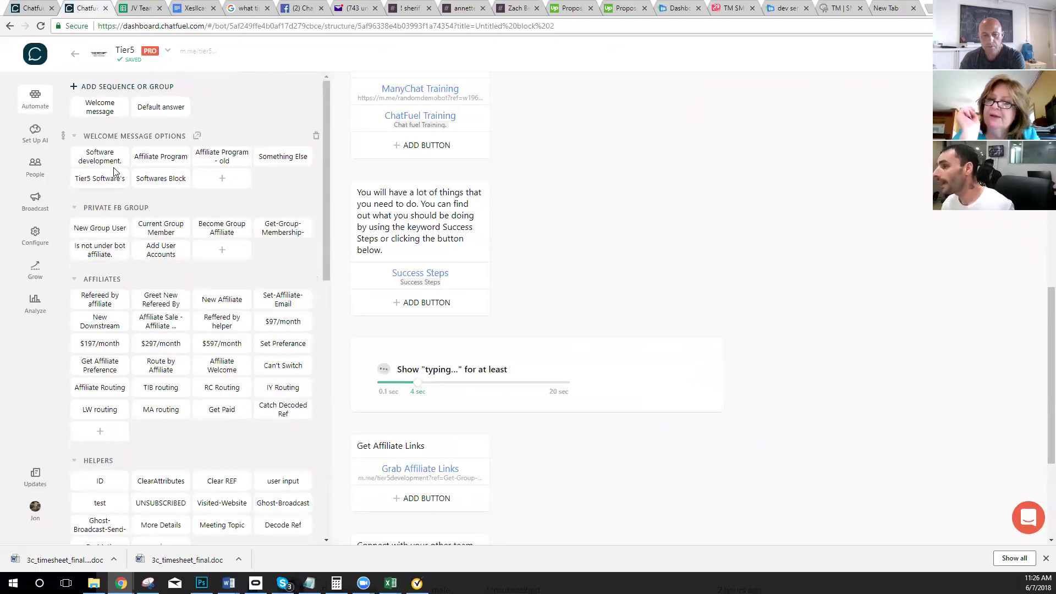
click(102, 112)
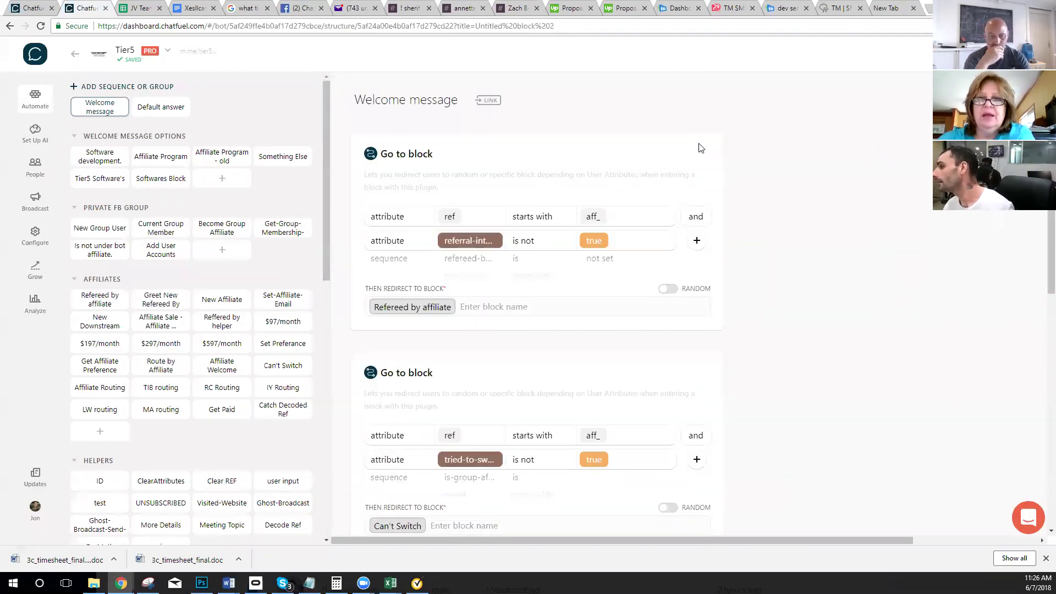
Examine the Welcome message block's Go to block redirects, greeting text and quick replies.
scroll(445, 189, down, 1)
scroll(446, 189, up, 1)
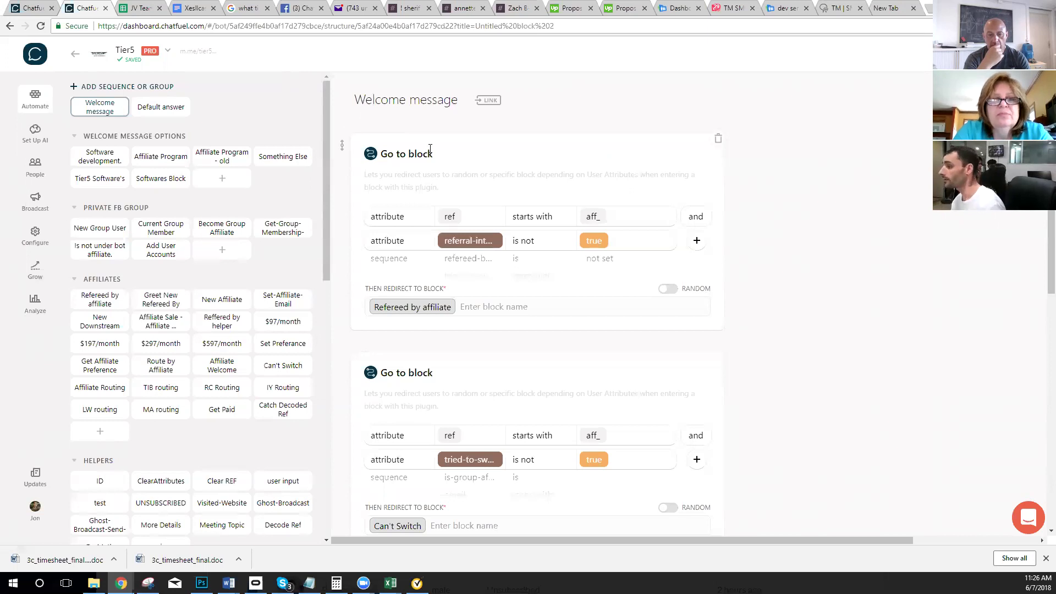
scroll(431, 151, down, 1)
scroll(484, 176, up, 1)
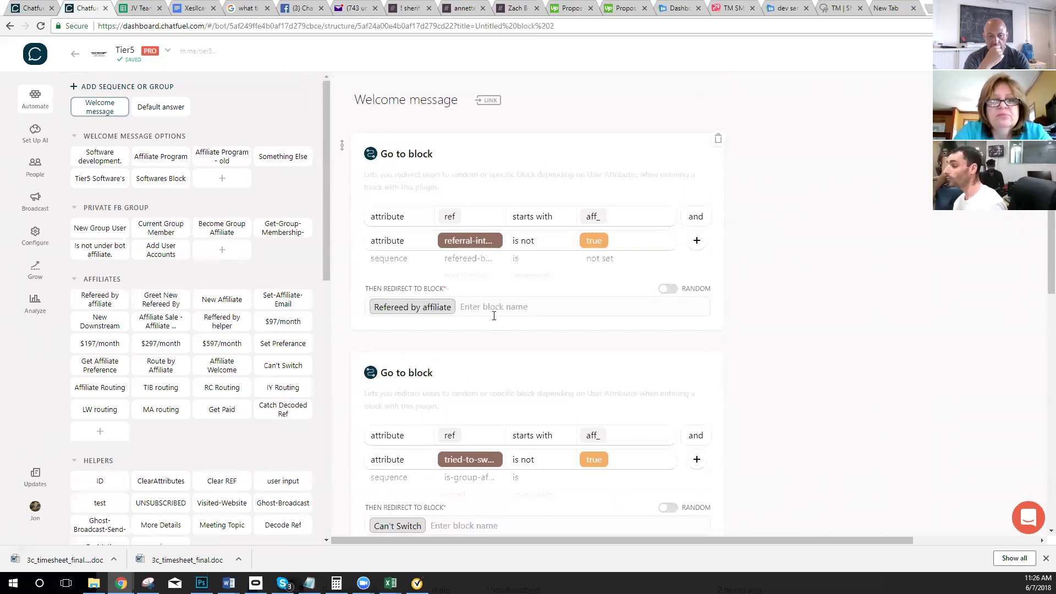
scroll(494, 310, down, 1)
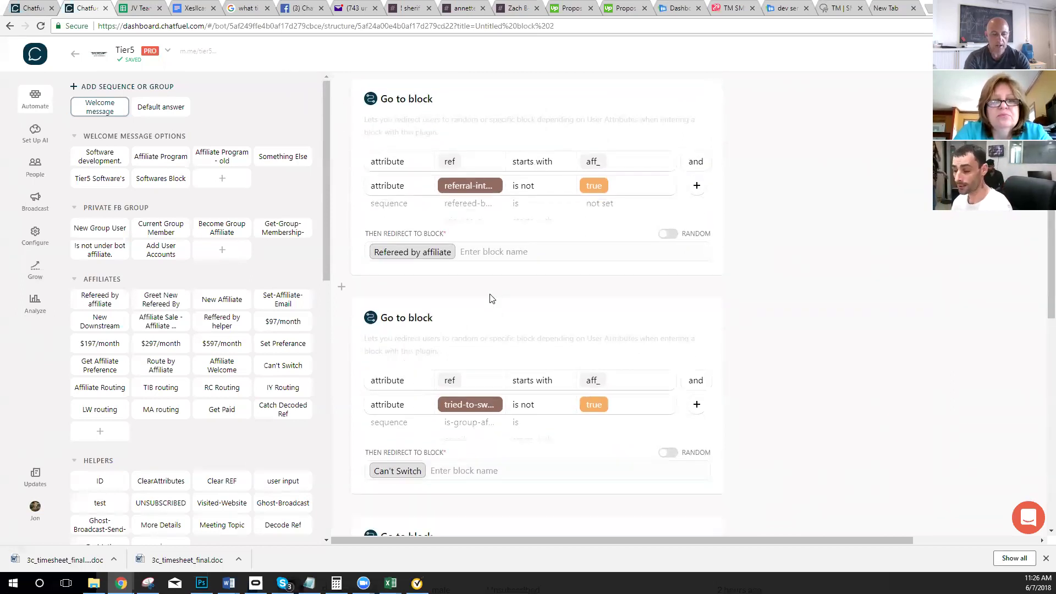
scroll(491, 299, down, 8)
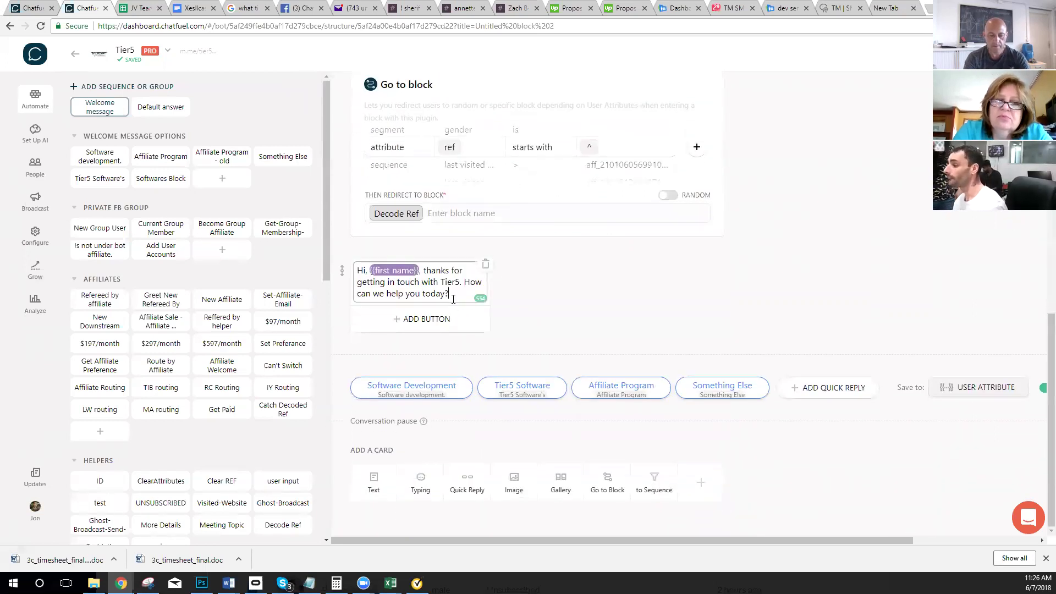
drag(449, 296, 379, 273)
scroll(401, 264, up, 5)
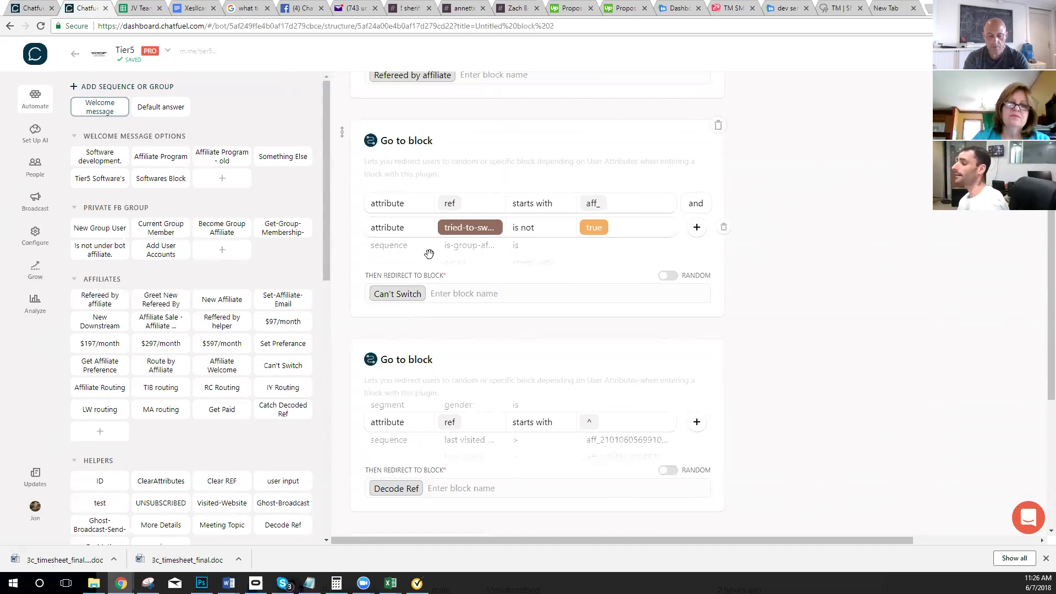
scroll(523, 297, up, 4)
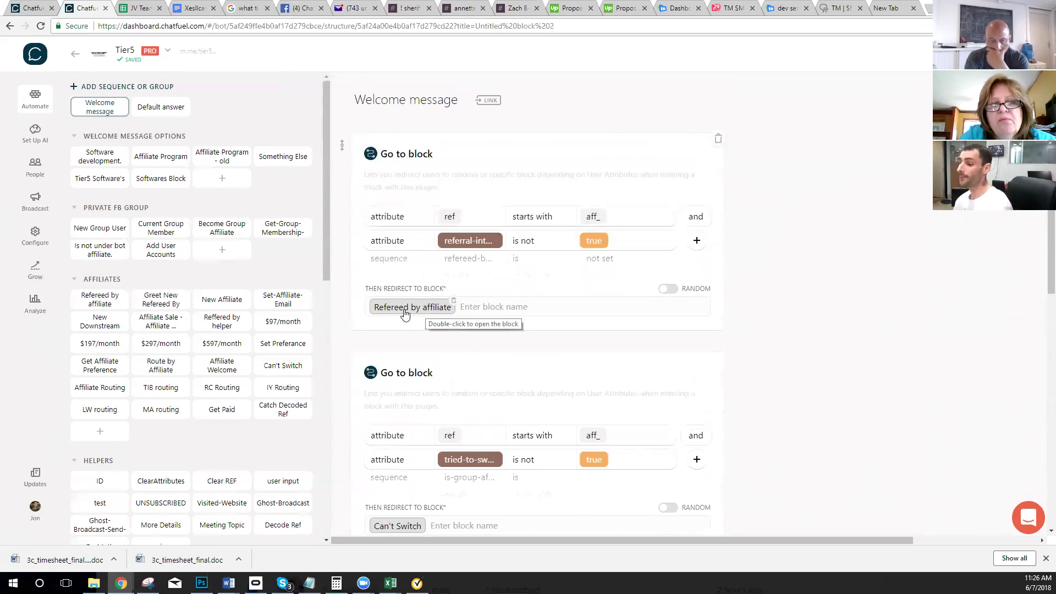
Examine the Refereed by affiliate block's user attribute and JSON API cards, and return to the Welcome message block.
click(102, 302)
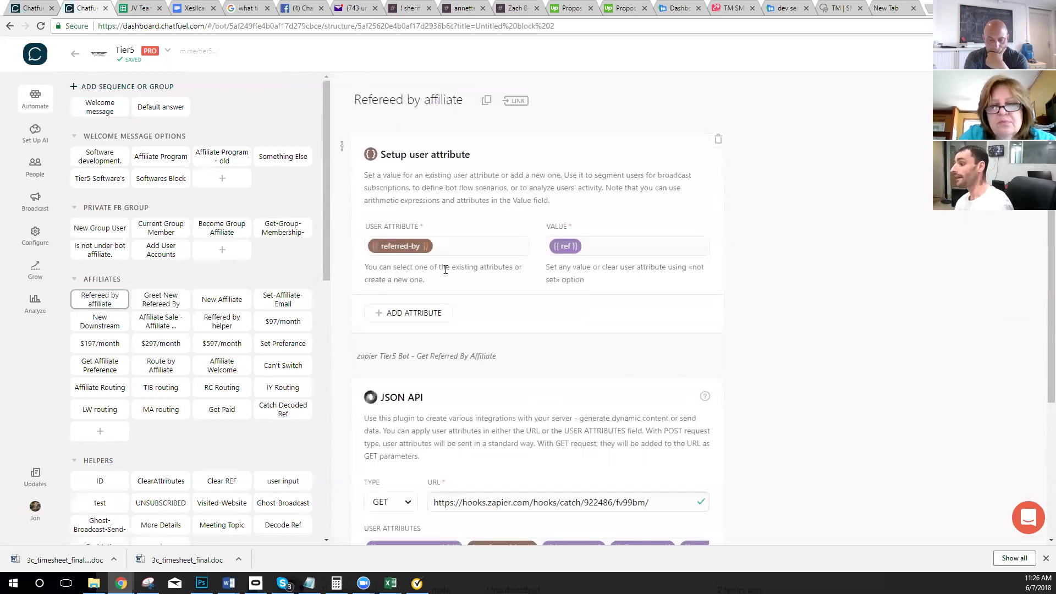
scroll(440, 275, down, 2)
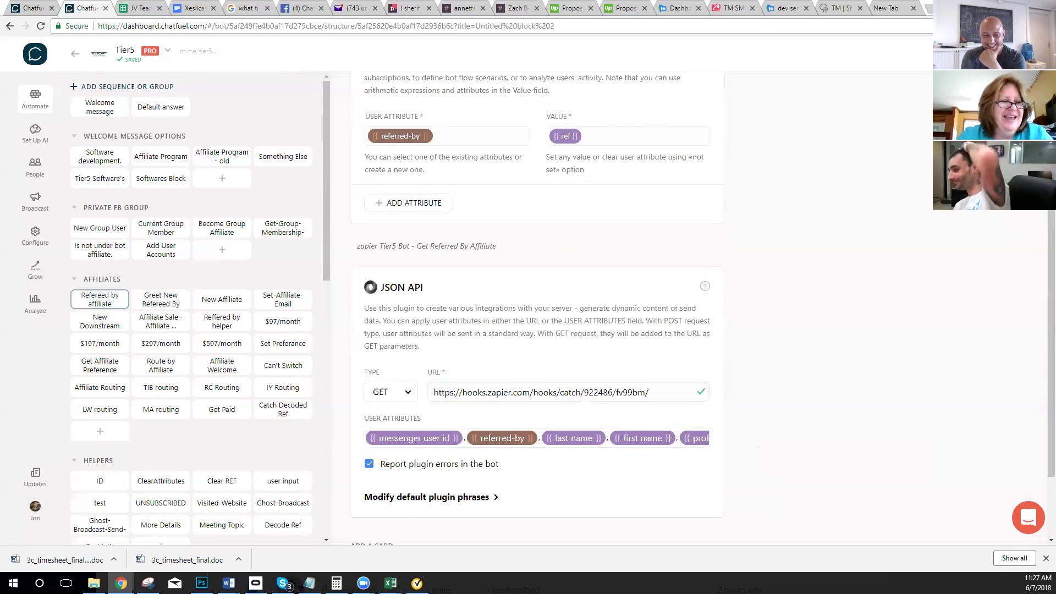
click(96, 110)
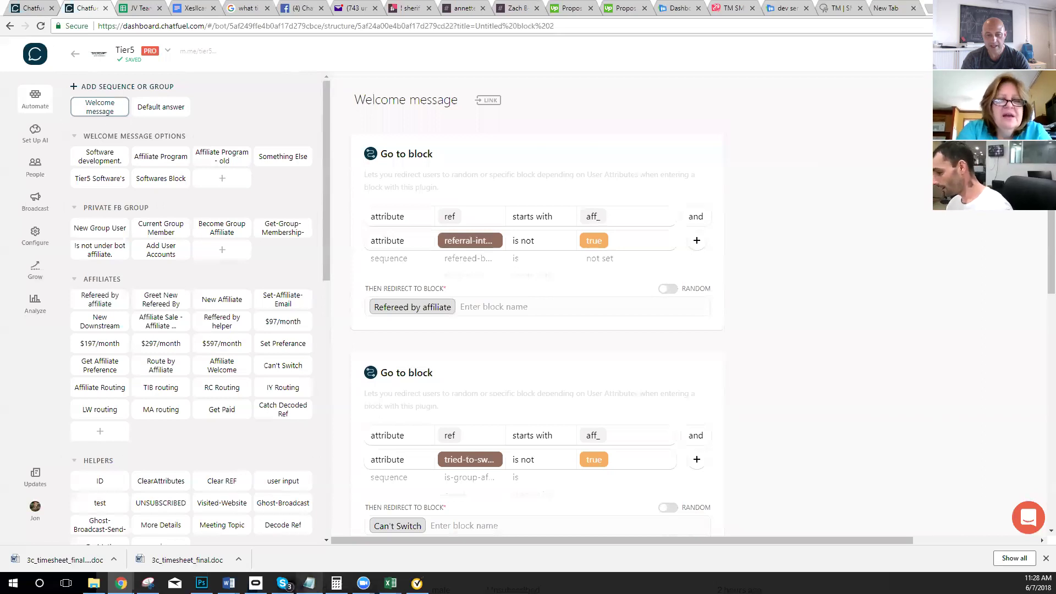
Switch to the day1_content document in Word and review the Session 1 training outline.
mouse_move(231, 585)
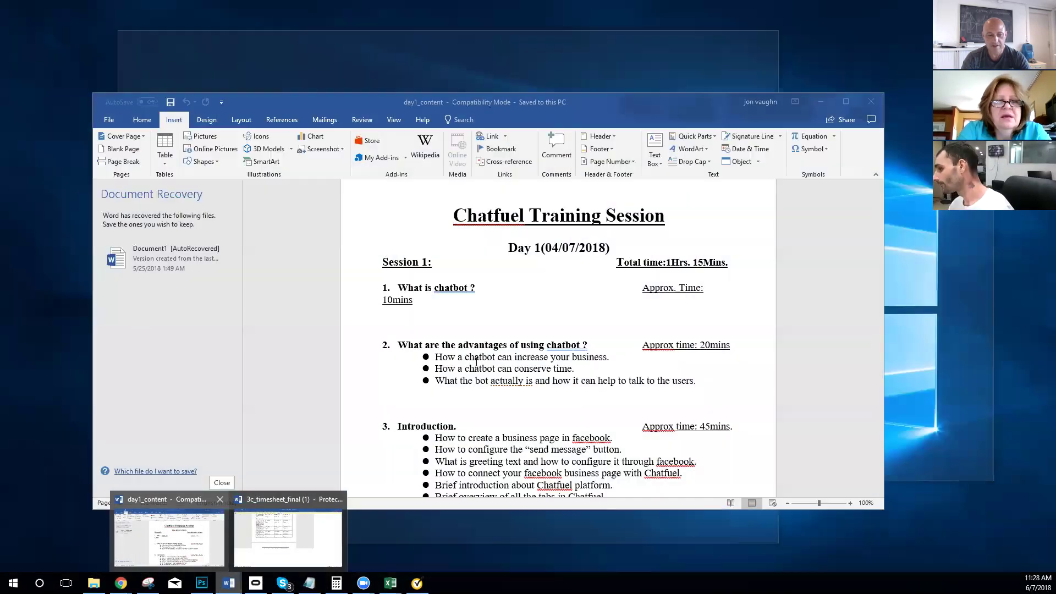
click(167, 536)
scroll(499, 225, down, 2)
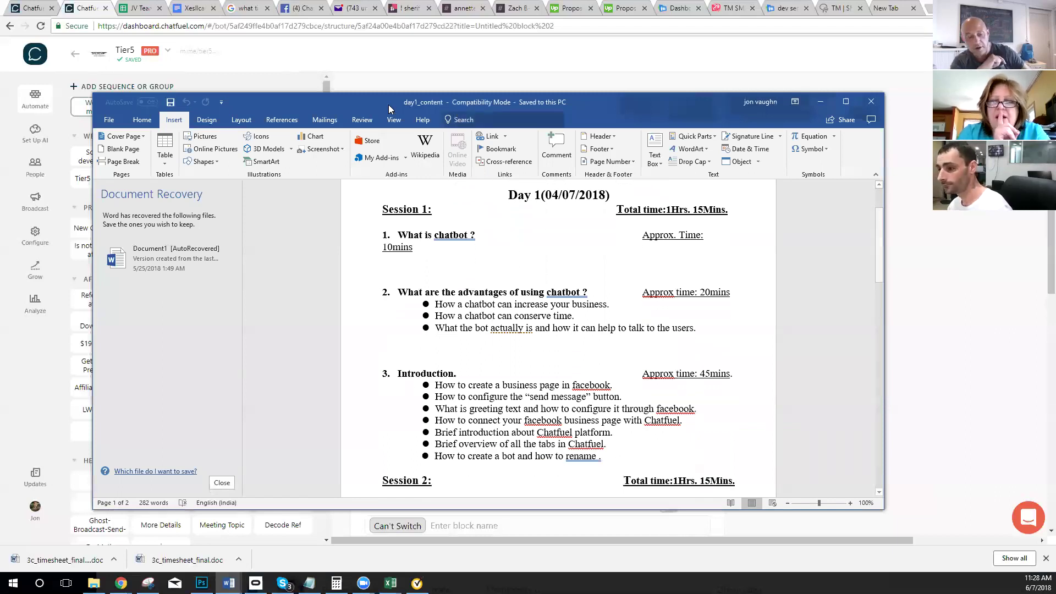
Switch back to Chatfuel, open the Refereed by affiliate block and look through the block groups.
key(alt+Tab)
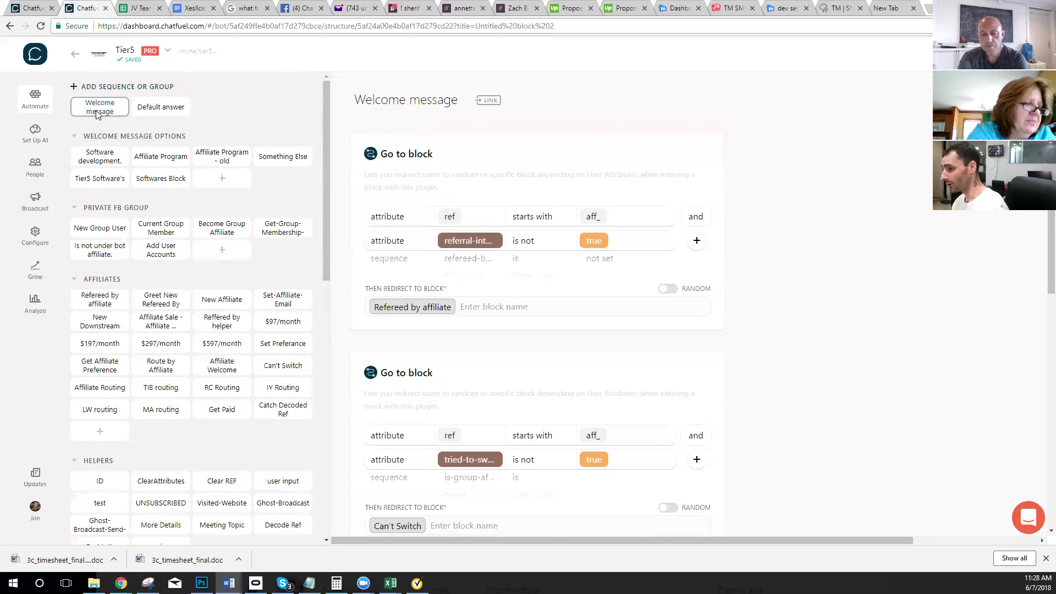
click(92, 303)
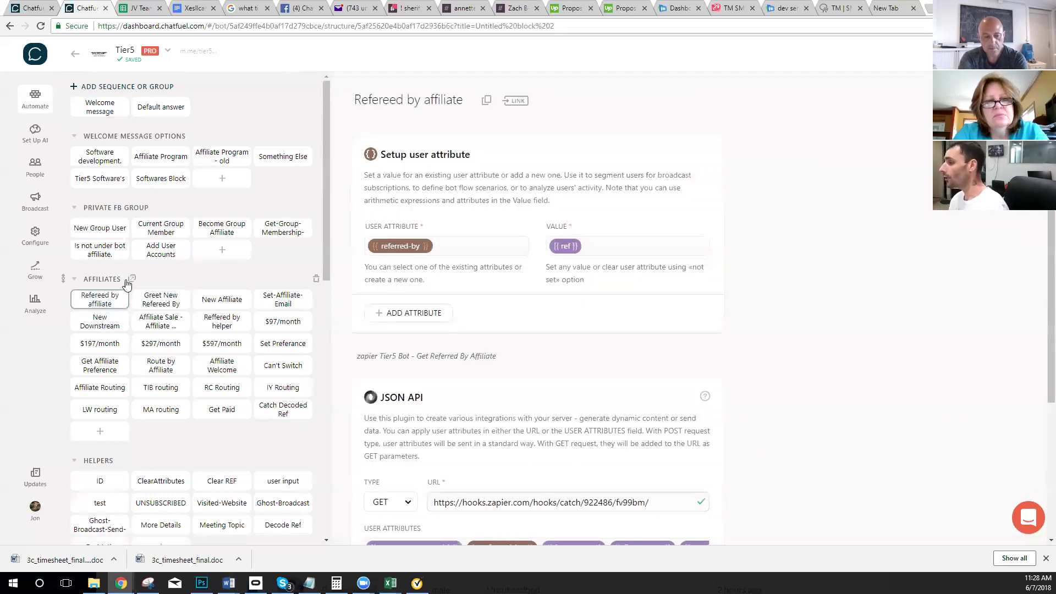
scroll(127, 283, down, 2)
scroll(264, 181, up, 2)
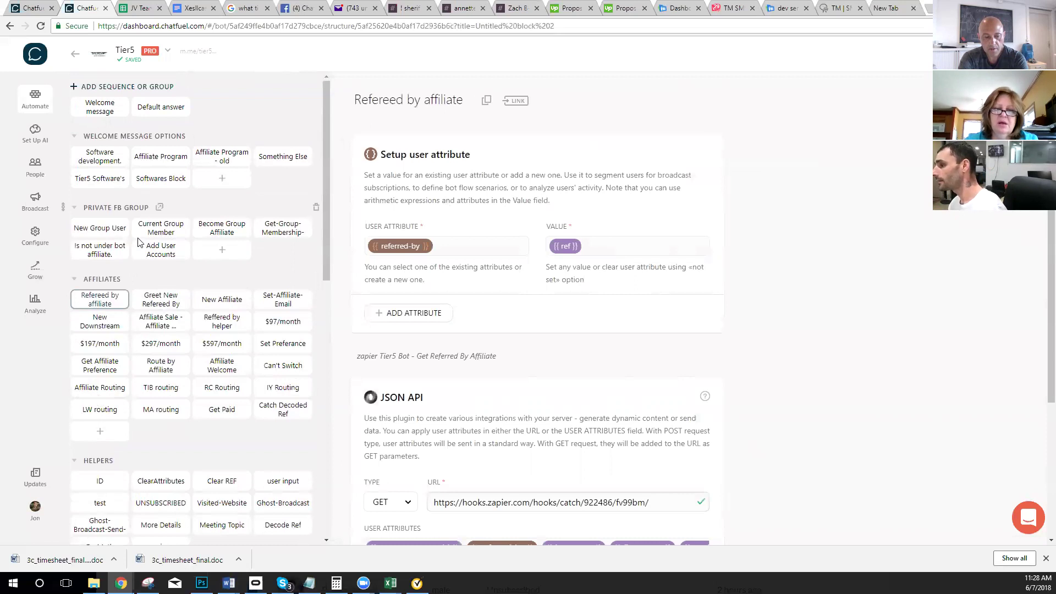
Open the Become Group Affiliate block, view its block link settings and close them without changes.
click(218, 235)
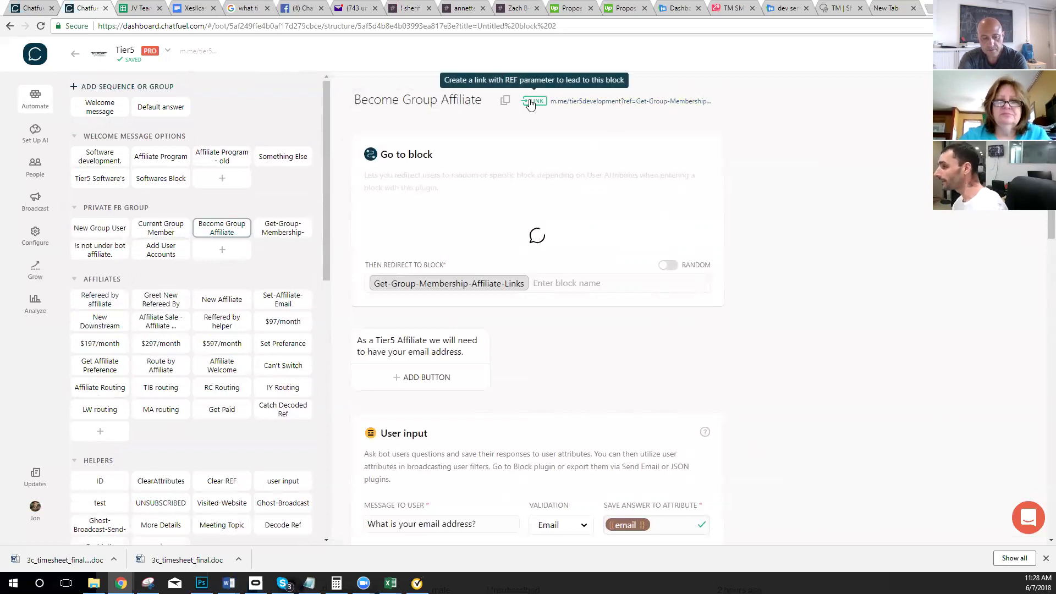
mouse_move(627, 110)
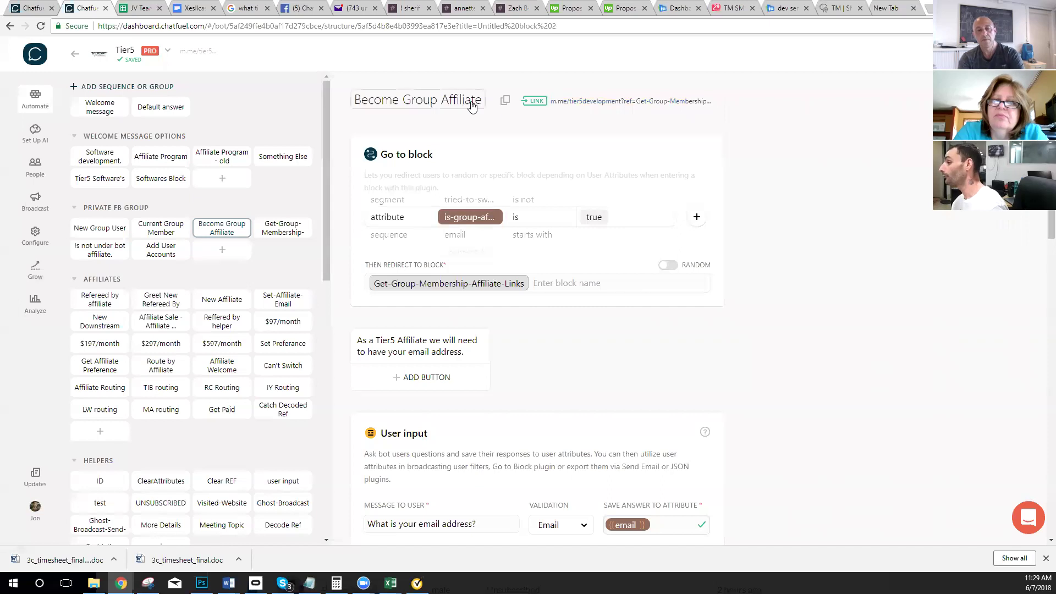
click(536, 102)
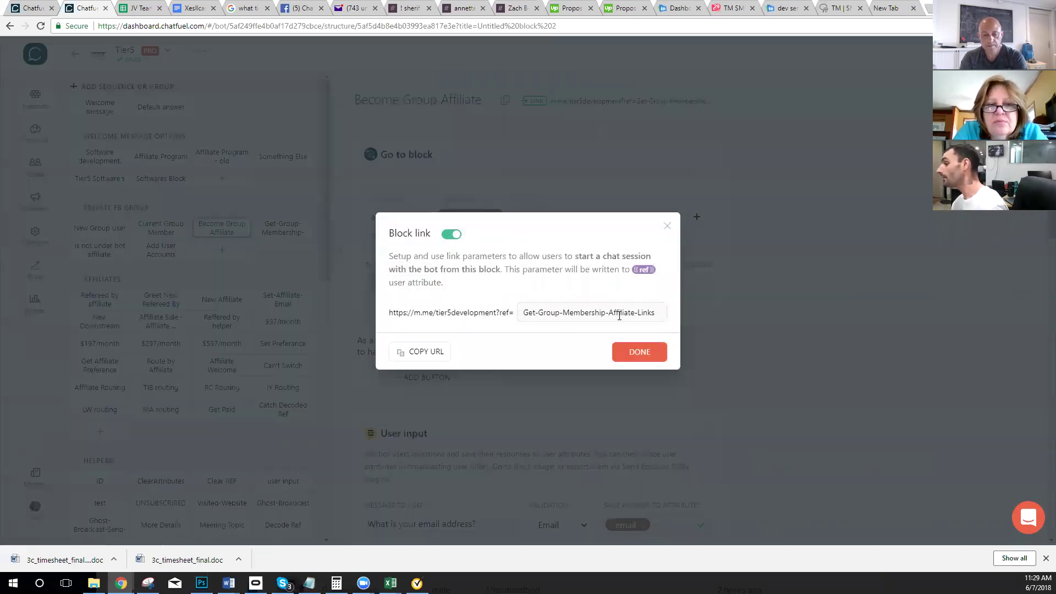
click(749, 228)
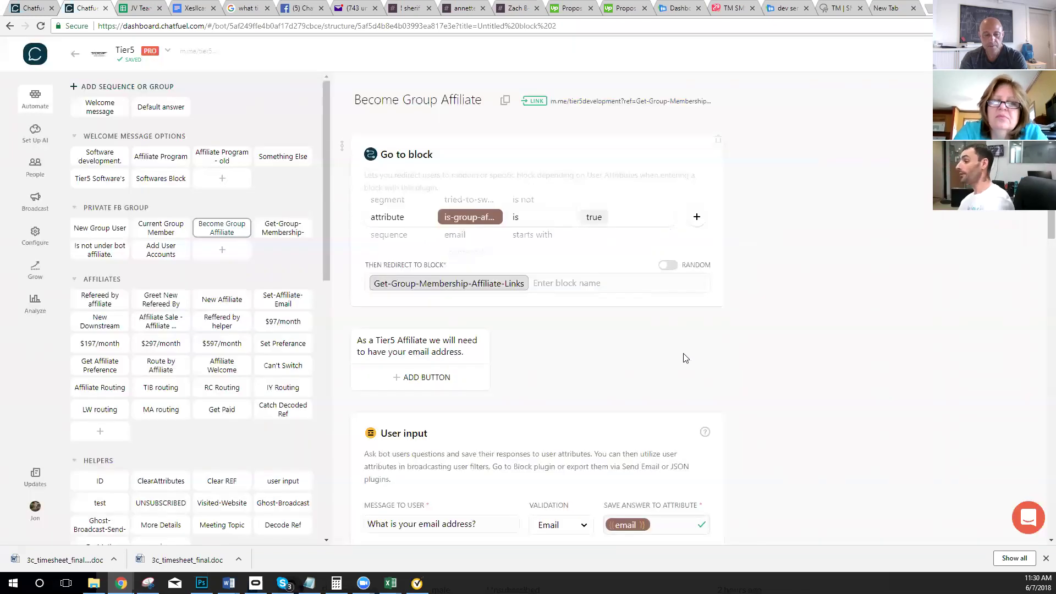
Examine the Become Group Affiliate block's redirect condition, email request text and User input card.
scroll(519, 216, down, 2)
scroll(484, 223, up, 2)
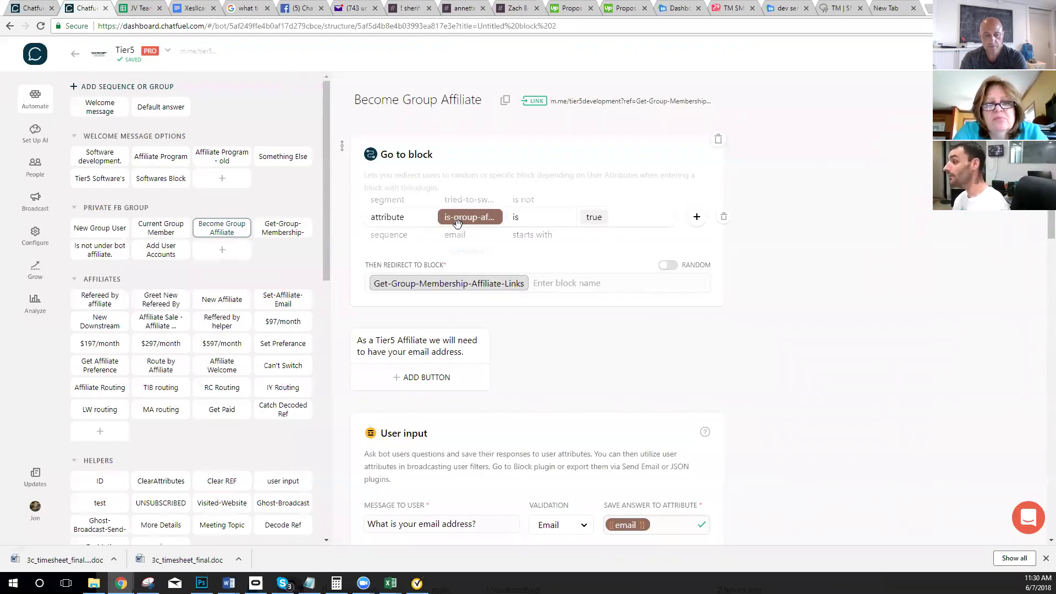
scroll(457, 222, down, 1)
scroll(457, 222, up, 1)
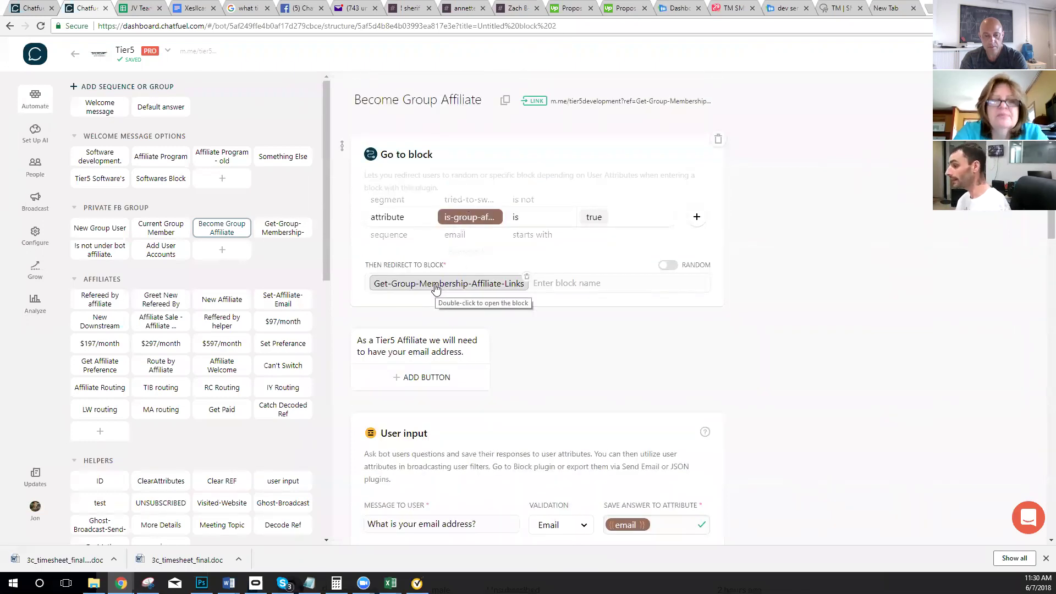
scroll(436, 289, down, 2)
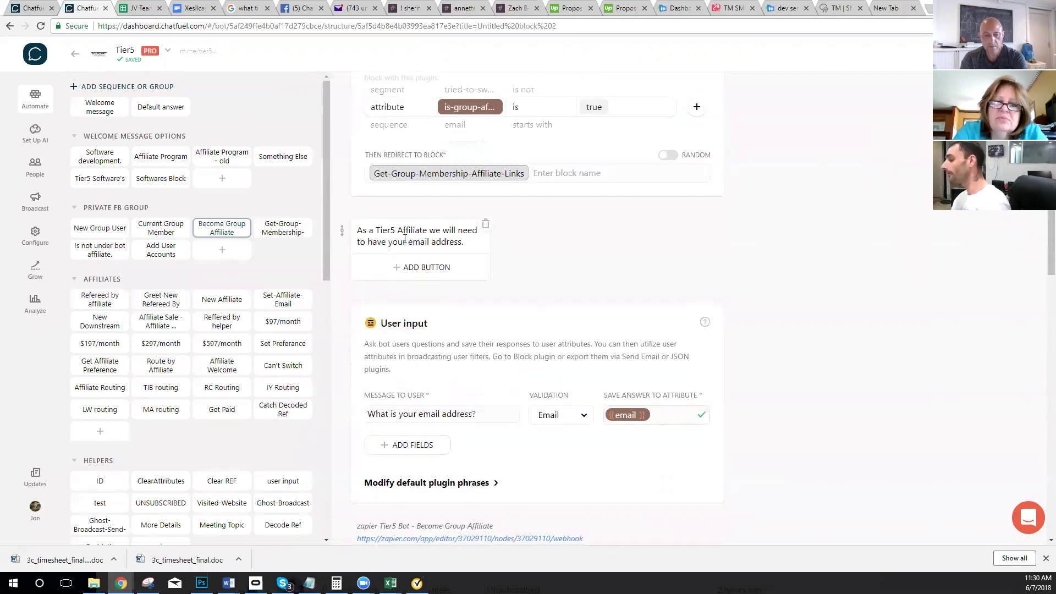
scroll(405, 238, down, 2)
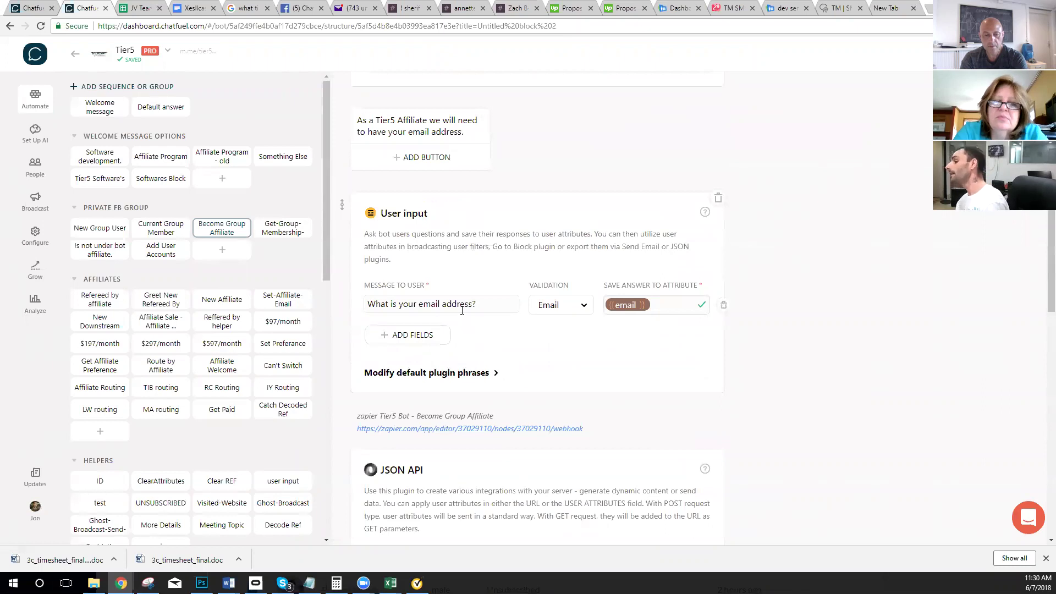
Examine the Zapier webhook note, JSON API card and is-group-affiliate attribute setup in the Become Group Affiliate block.
scroll(462, 311, down, 2)
scroll(451, 212, down, 2)
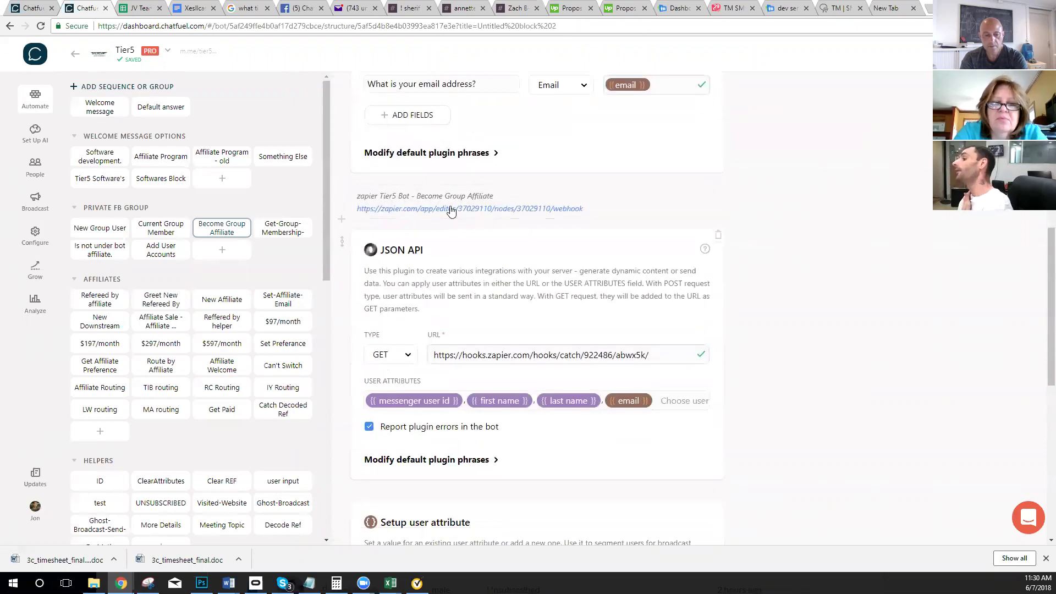
scroll(457, 242, down, 2)
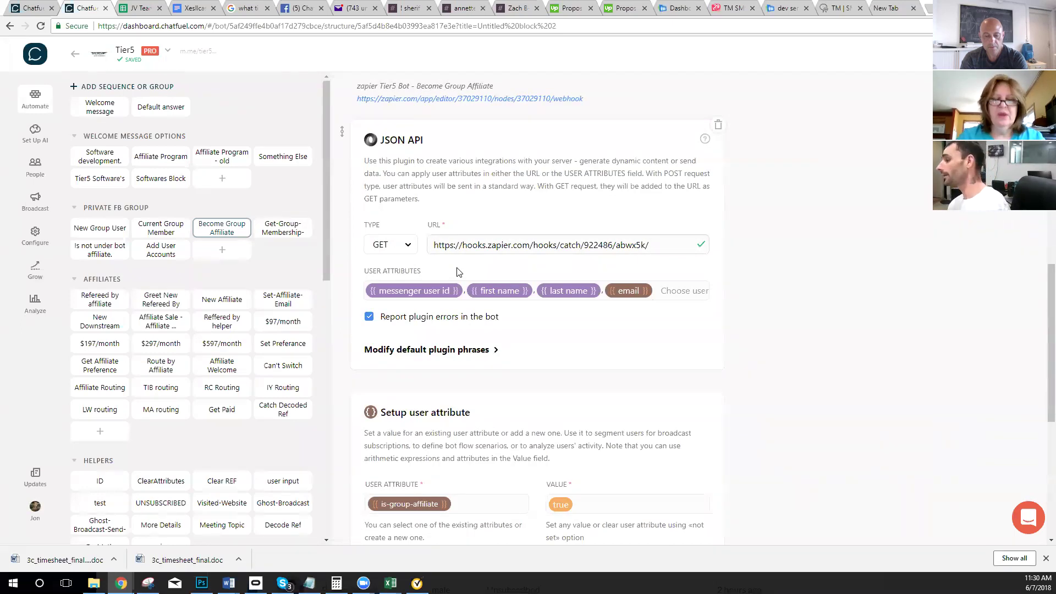
scroll(547, 346, down, 3)
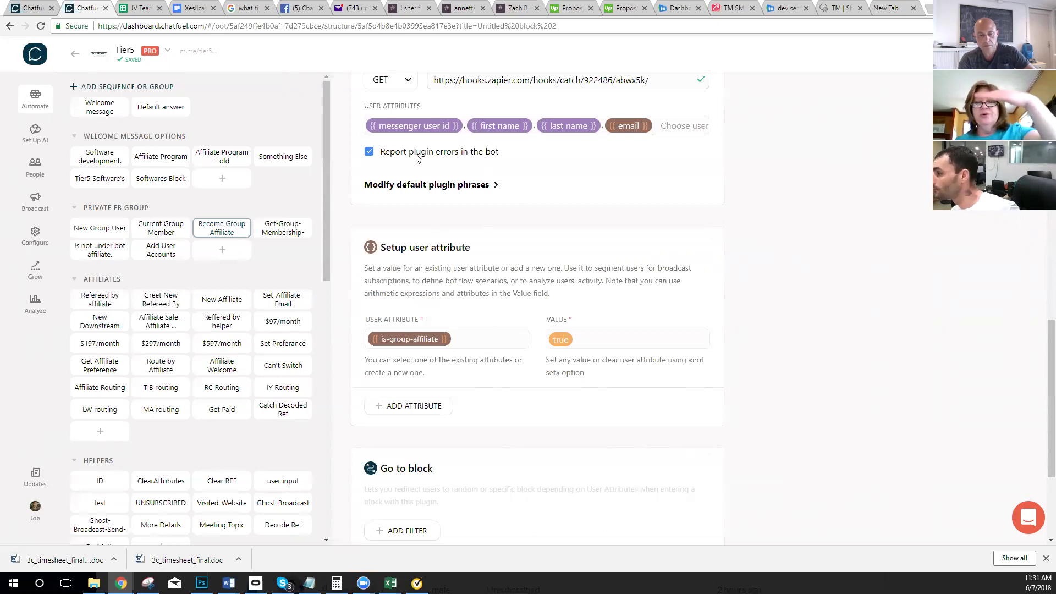
scroll(432, 176, up, 1)
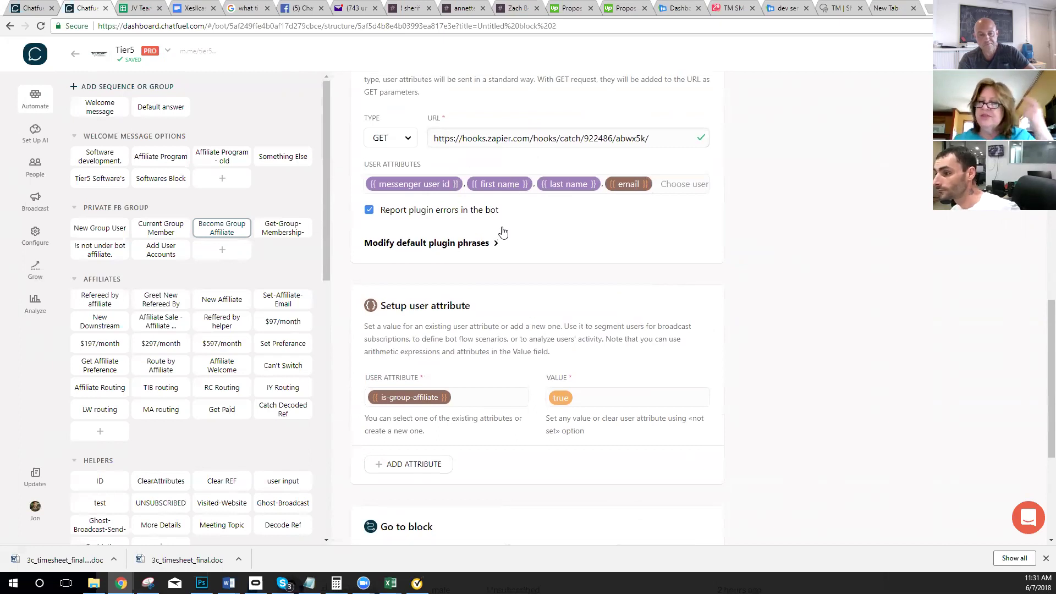
scroll(500, 234, up, 1)
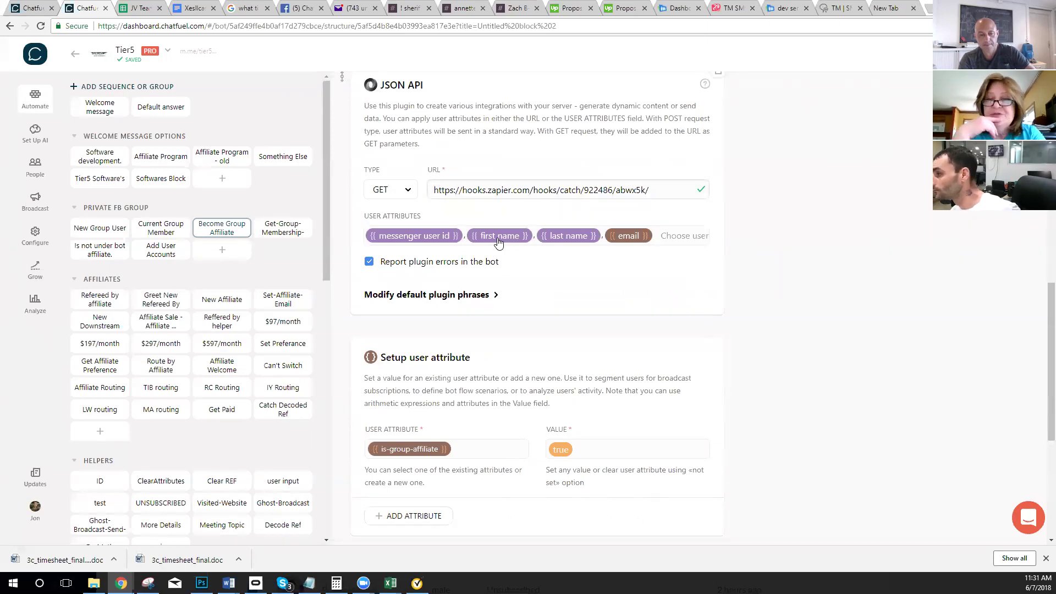
scroll(499, 242, up, 1)
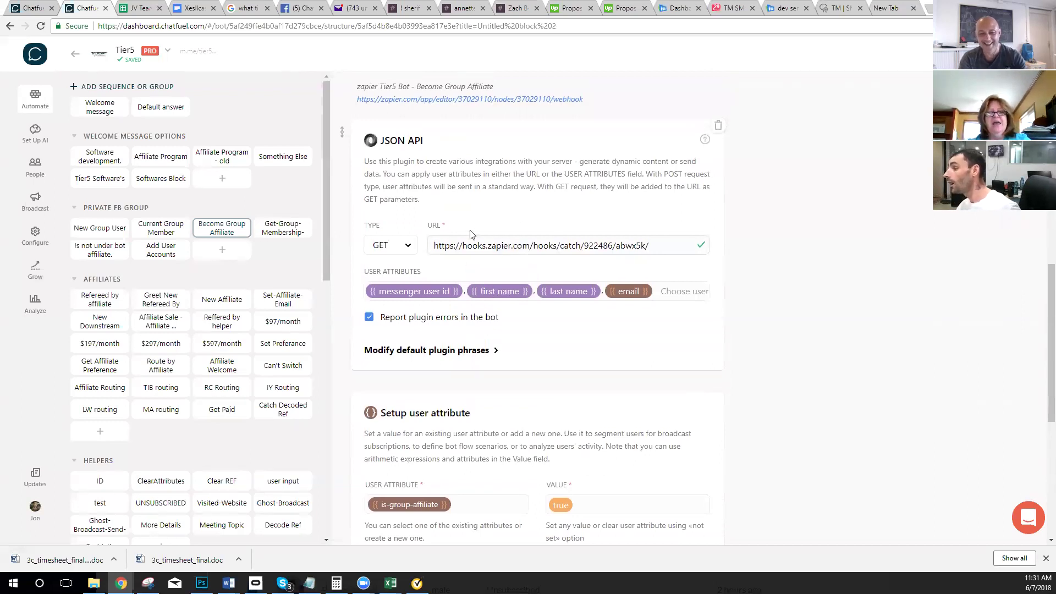
scroll(465, 241, up, 2)
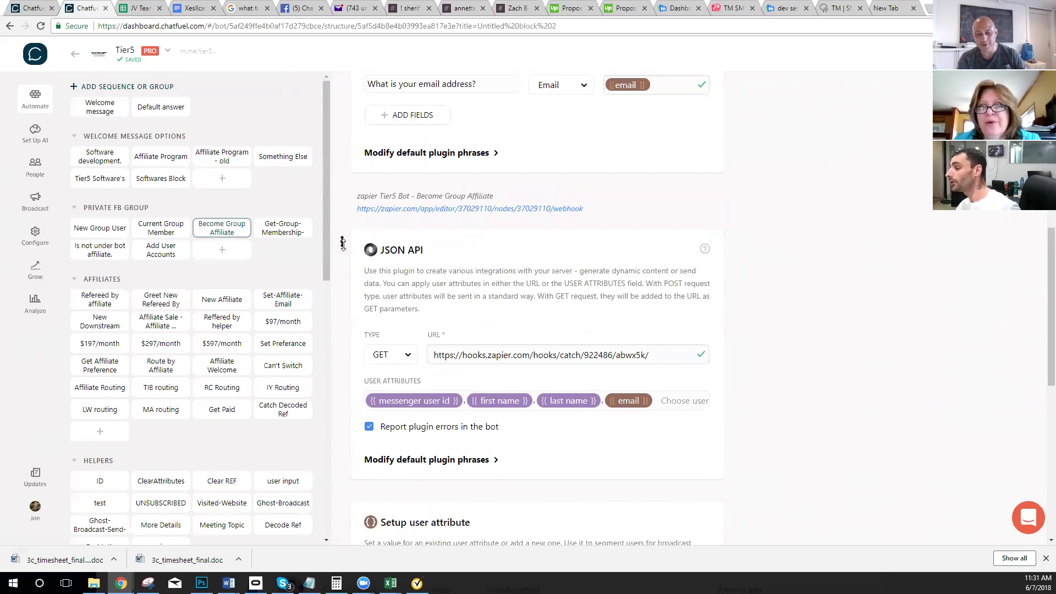
scroll(342, 248, up, 1)
scroll(343, 250, up, 3)
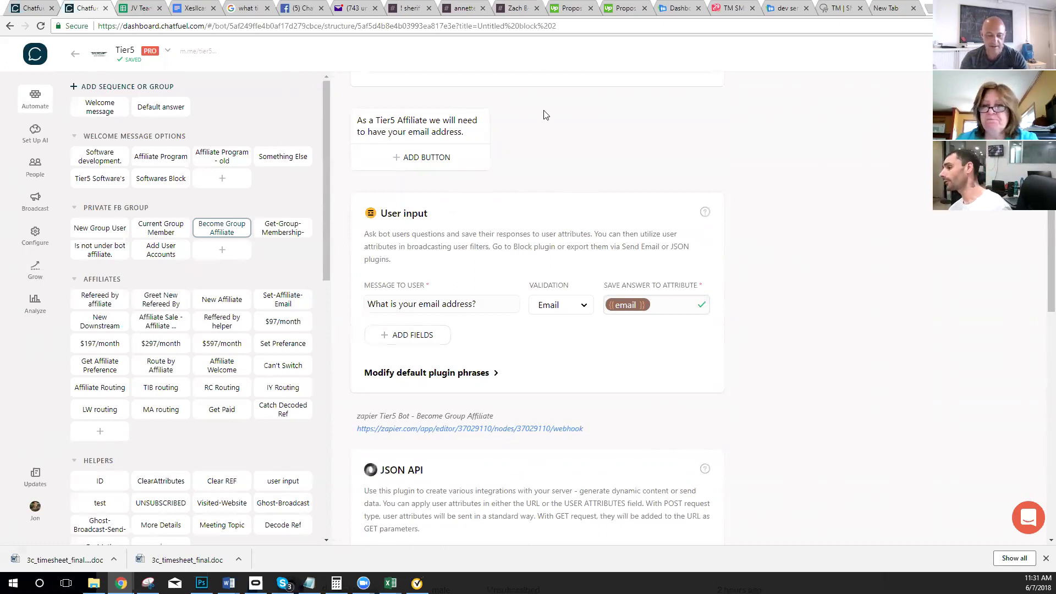
Switch to the day1_content document in Word and review the Introduction and Automate topics.
key(alt+Tab)
scroll(448, 311, down, 4)
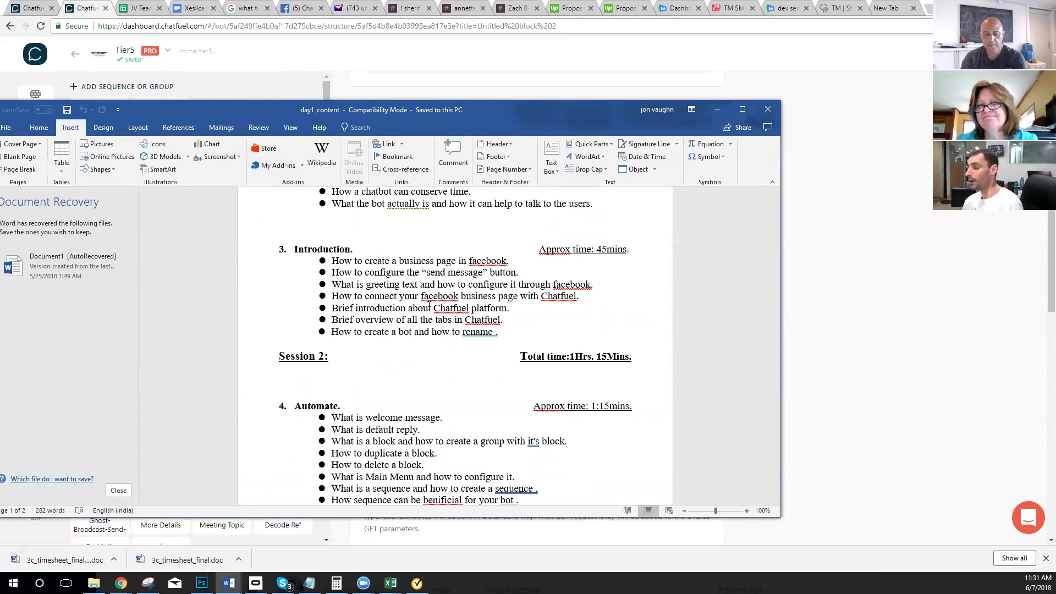
scroll(429, 299, down, 1)
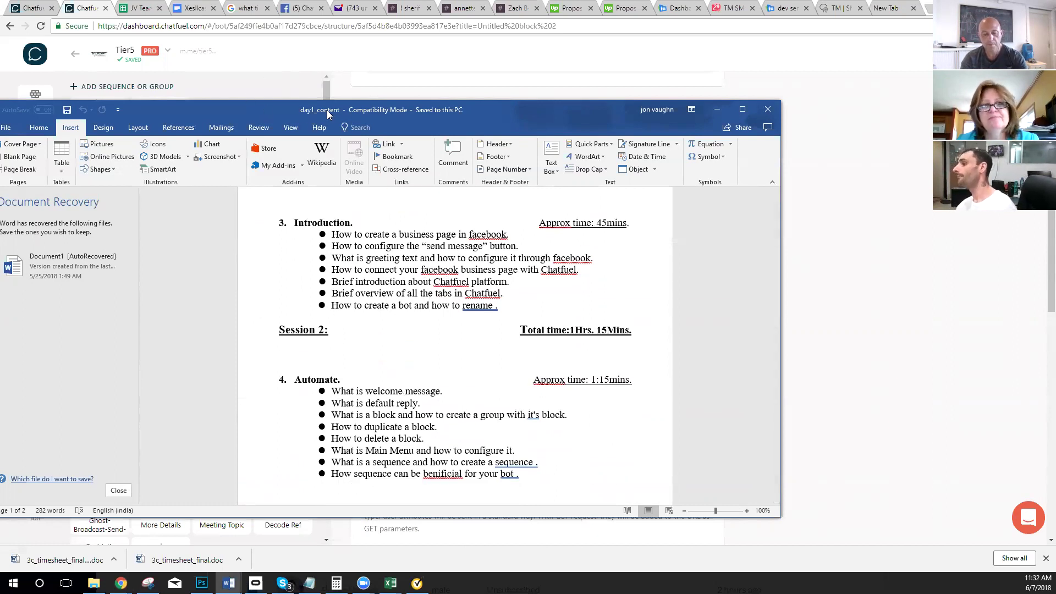
Return to the Become Group Affiliate block in Chatfuel and annotate it with a circled "www" and arrows toward the block title and Go to block card.
key(alt+Tab)
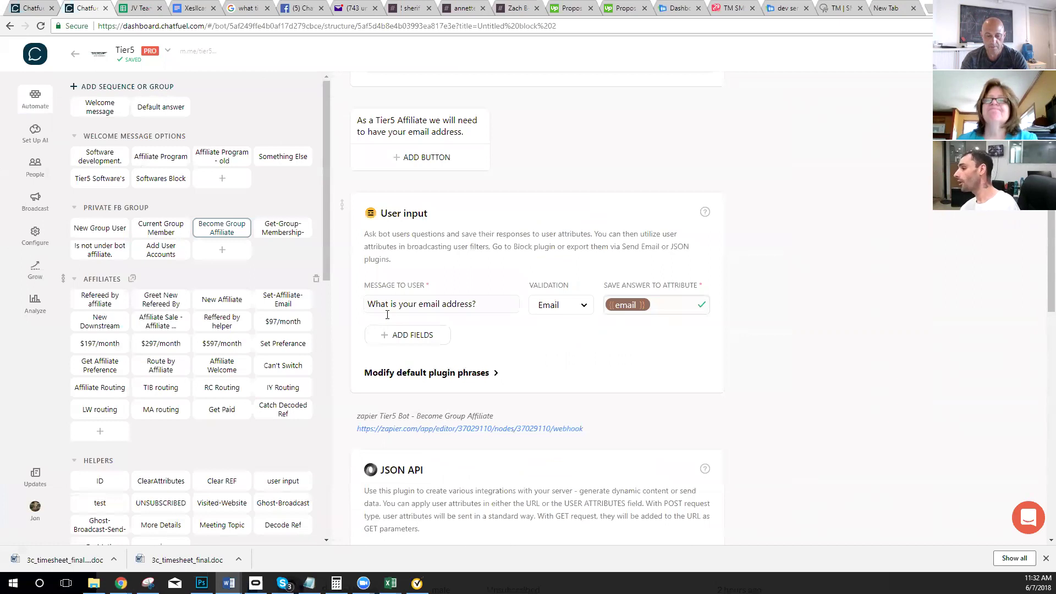
scroll(387, 315, up, 2)
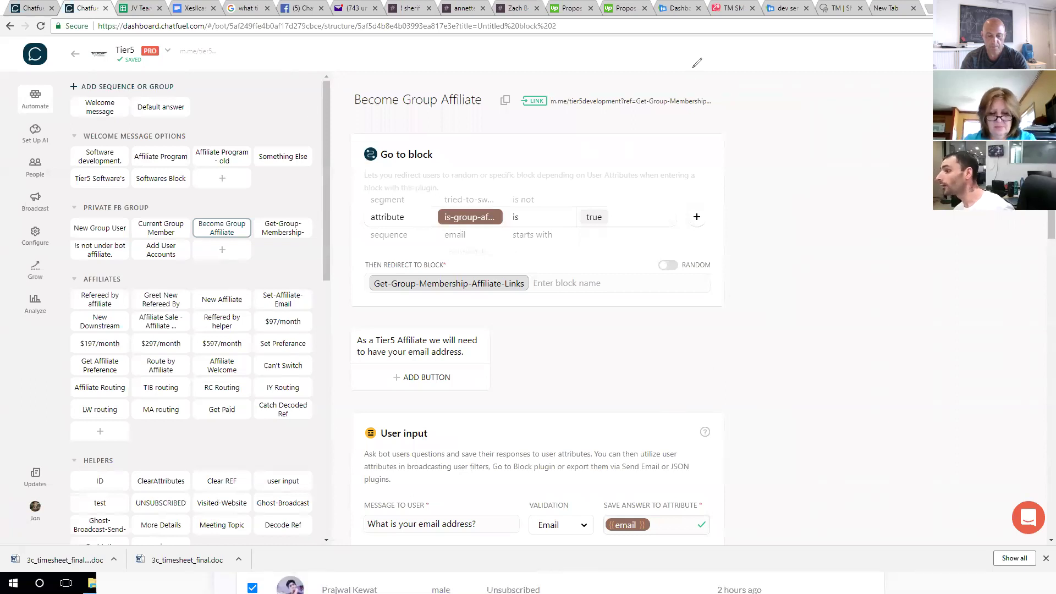
mouse_move(263, 19)
mouse_down()
mouse_move(230, 36)
mouse_move(248, 113)
mouse_move(315, 111)
mouse_move(339, 59)
mouse_move(292, 22)
mouse_move(250, 22)
mouse_up()
drag(234, 70, 300, 66)
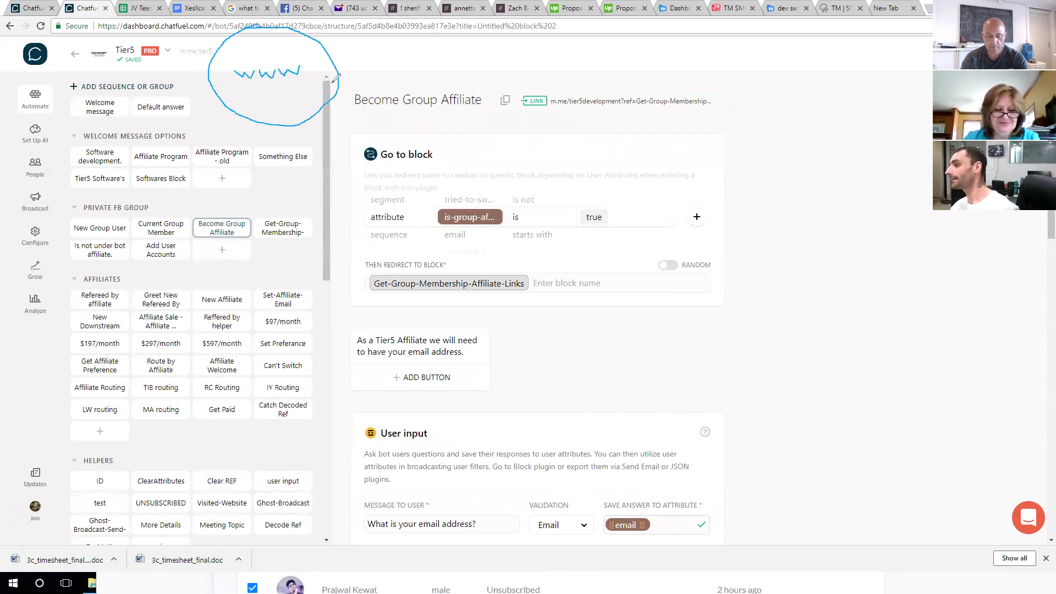
drag(330, 83, 397, 75)
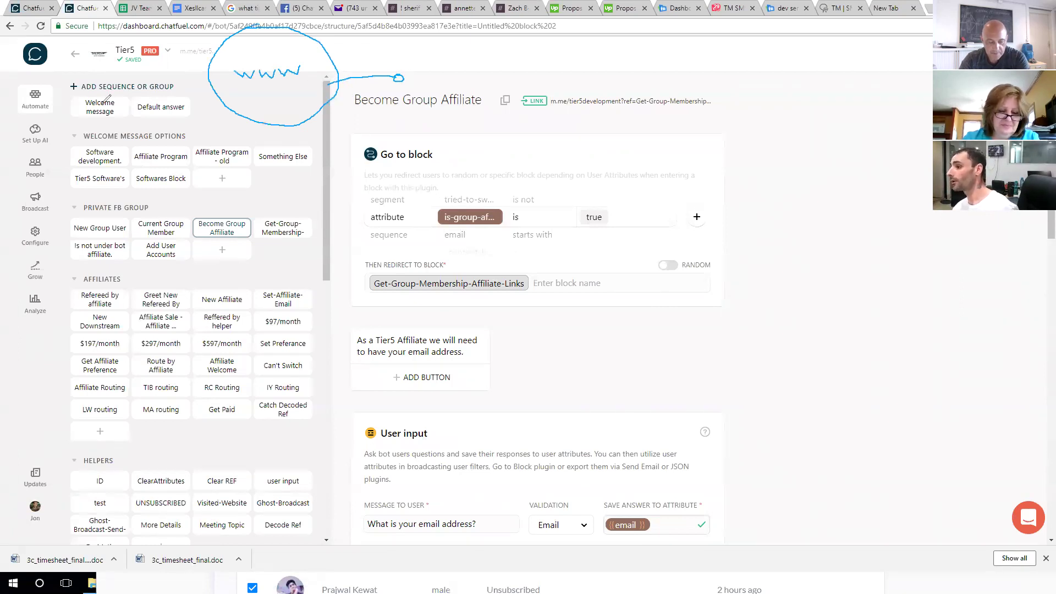
mouse_move(409, 72)
mouse_down()
mouse_move(430, 79)
mouse_move(434, 102)
mouse_up()
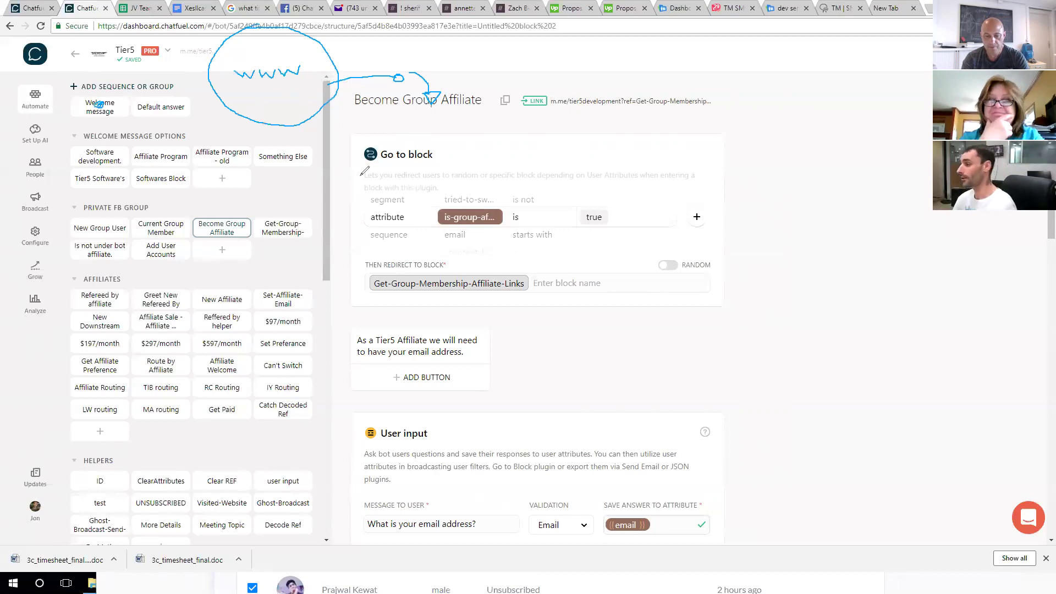
mouse_move(300, 185)
mouse_down()
mouse_move(365, 191)
mouse_move(348, 197)
mouse_up()
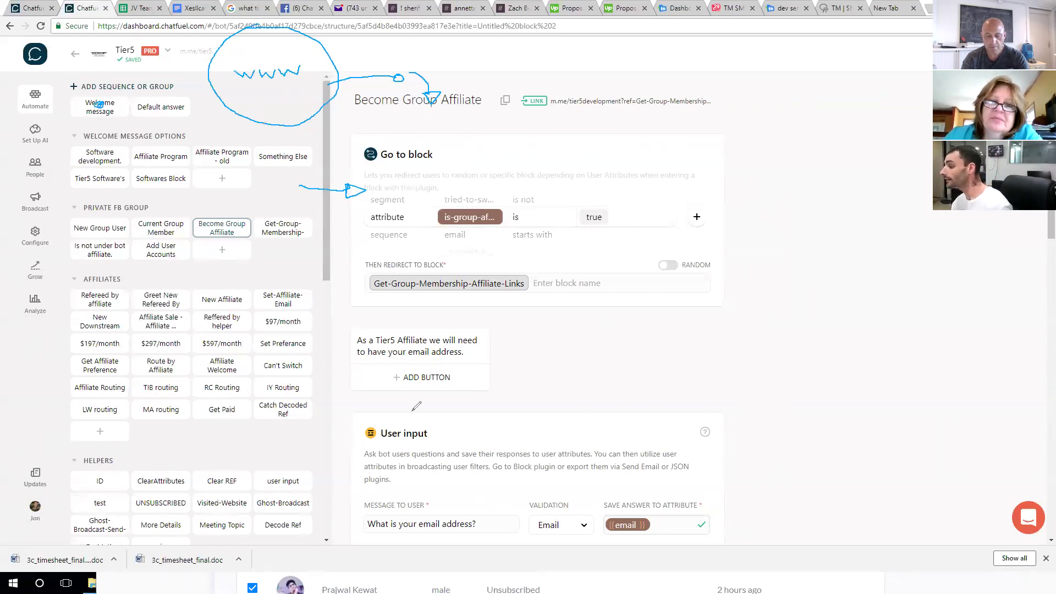
mouse_move(242, 456)
mouse_down()
mouse_move(344, 460)
mouse_move(352, 443)
mouse_move(415, 463)
mouse_move(337, 477)
mouse_up()
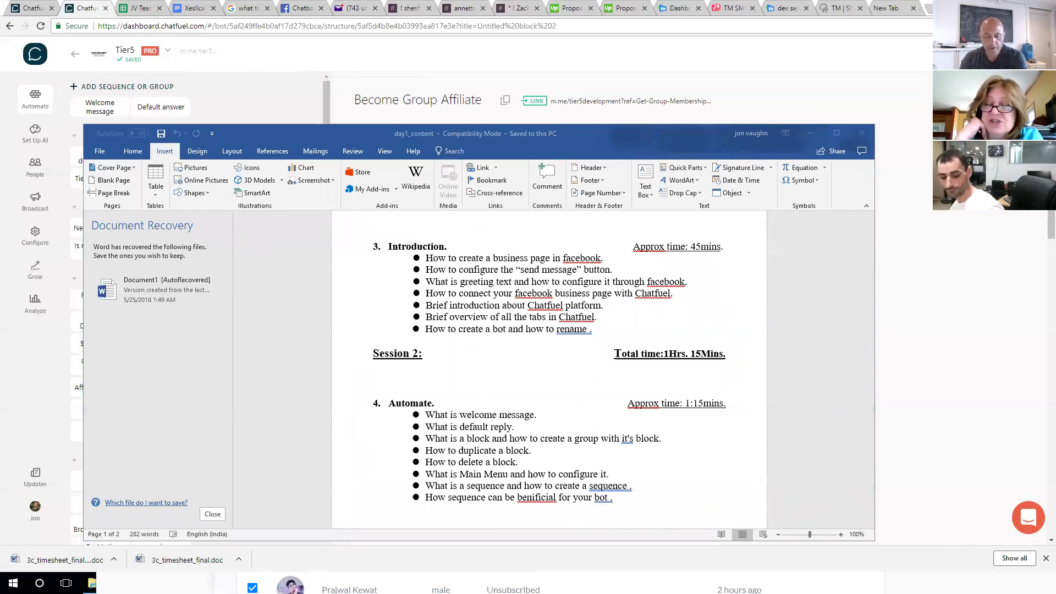
Bring up the day1_content document in Word and review the Session 1 topics down to the Introduction list.
mouse_move(407, 137)
mouse_down()
mouse_move(407, 148)
mouse_move(408, 128)
mouse_up()
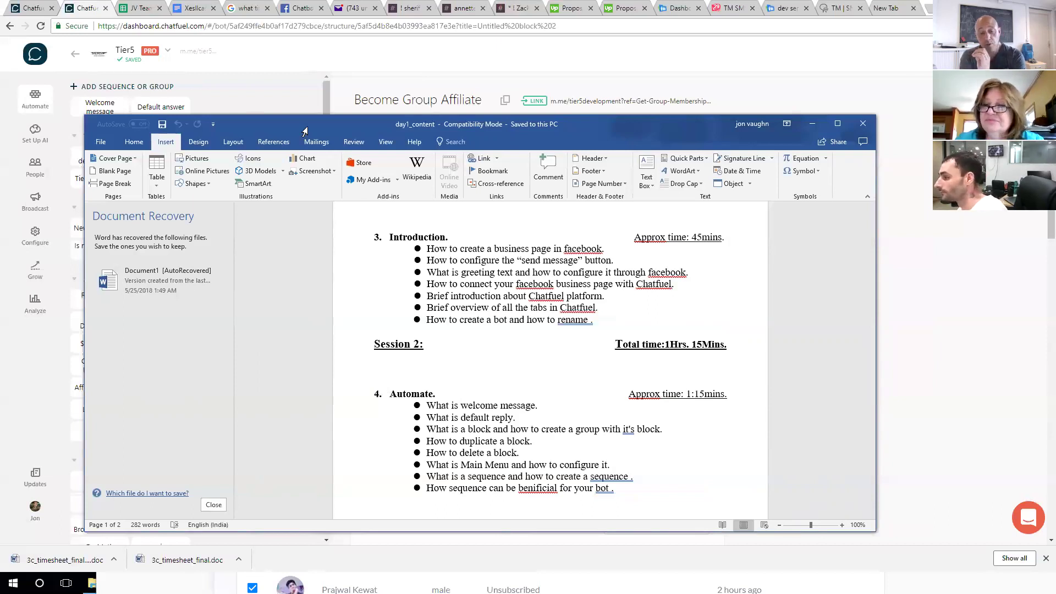
drag(305, 131, 342, 97)
scroll(585, 352, up, 5)
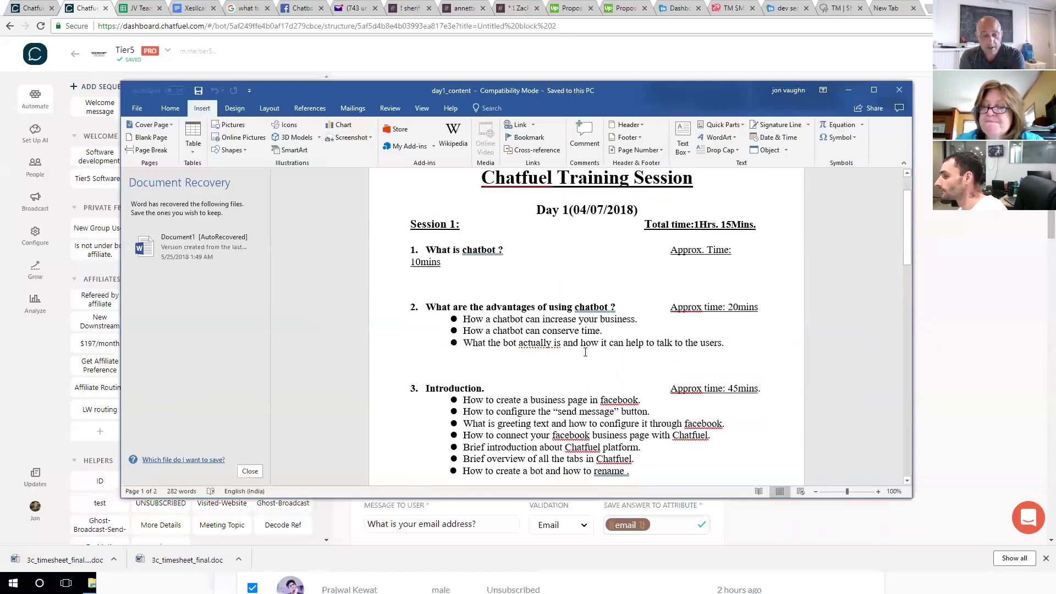
scroll(621, 392, down, 3)
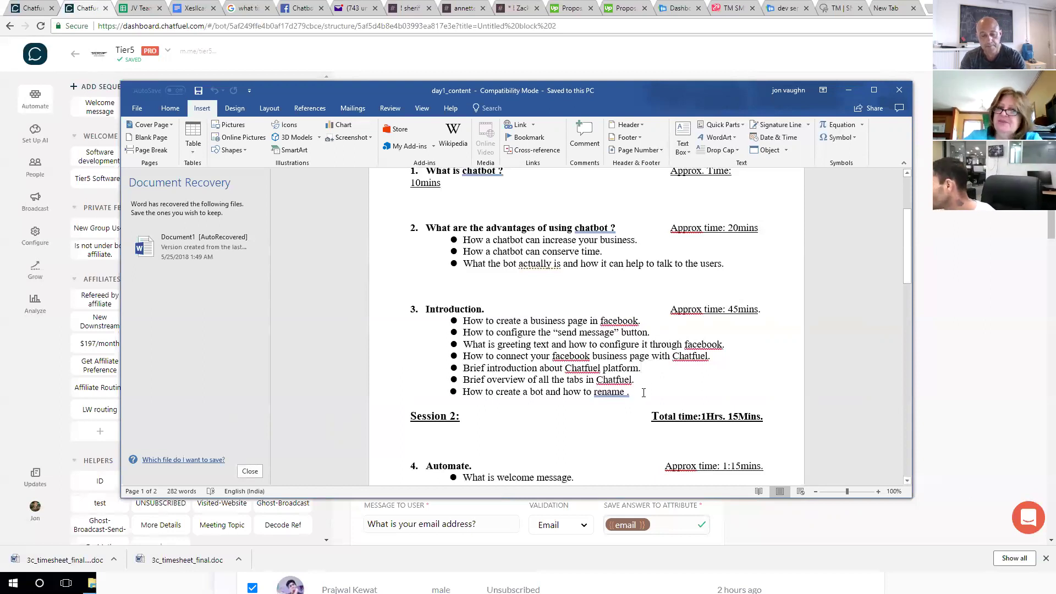
drag(643, 392, 467, 297)
click(488, 332)
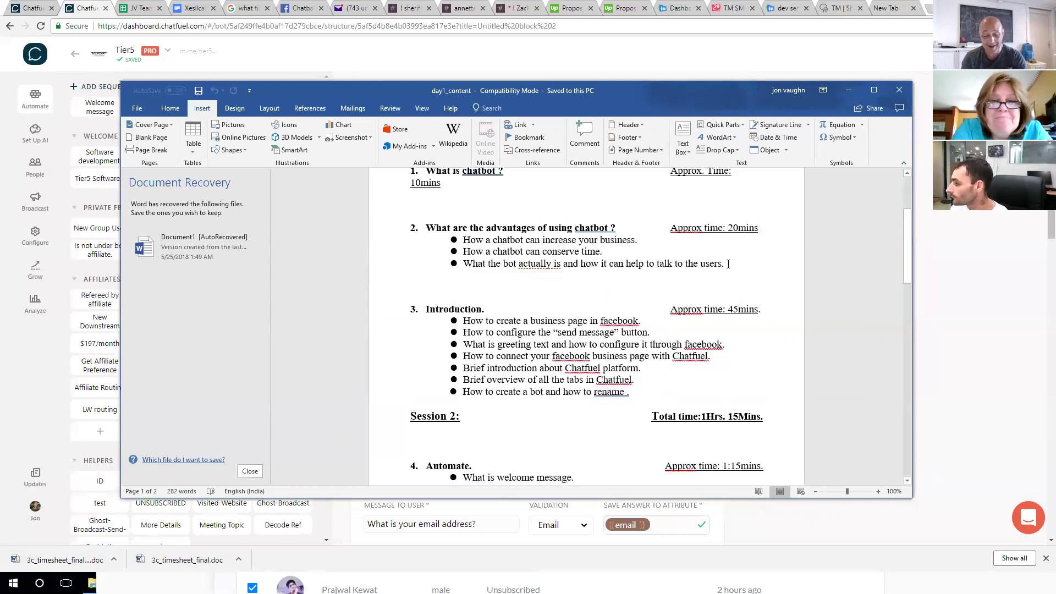
Select the Introduction topic on creating a business page in facebook, followed by the topic on configuring the "send message" button.
drag(642, 321, 455, 309)
click(485, 330)
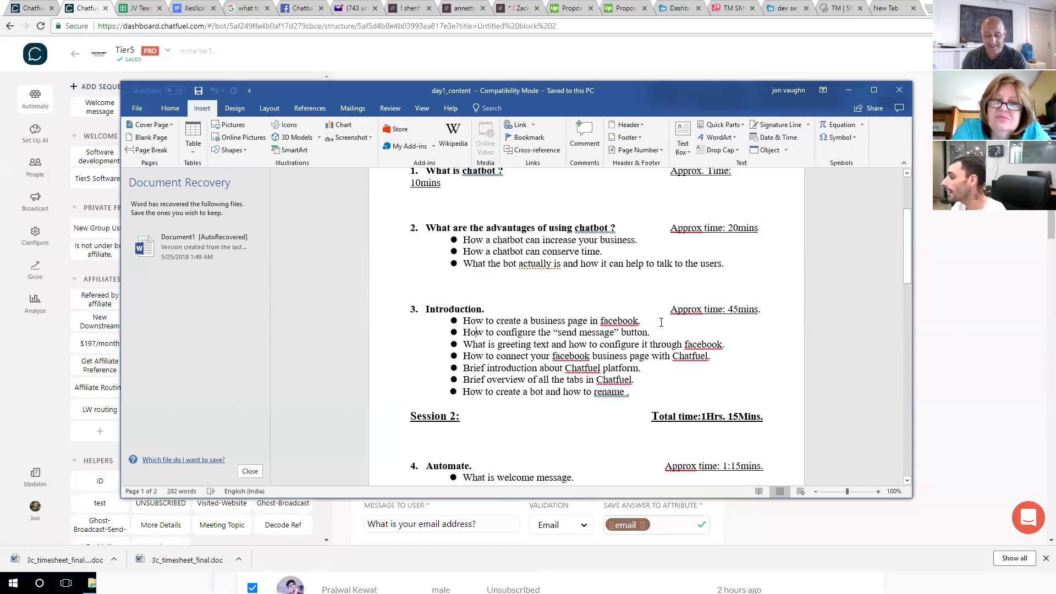
drag(464, 322, 643, 322)
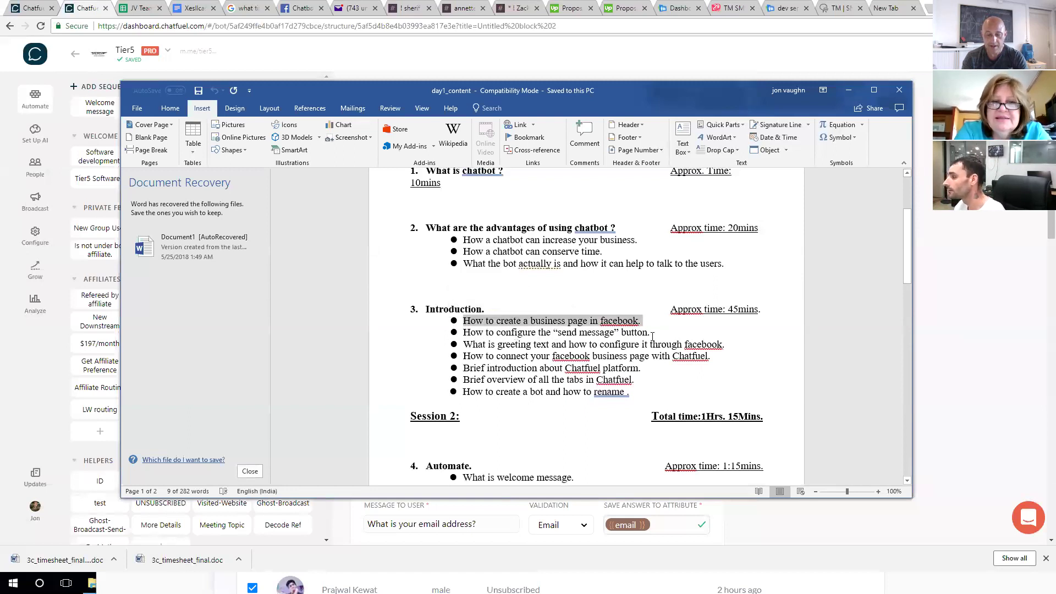
drag(620, 333, 462, 334)
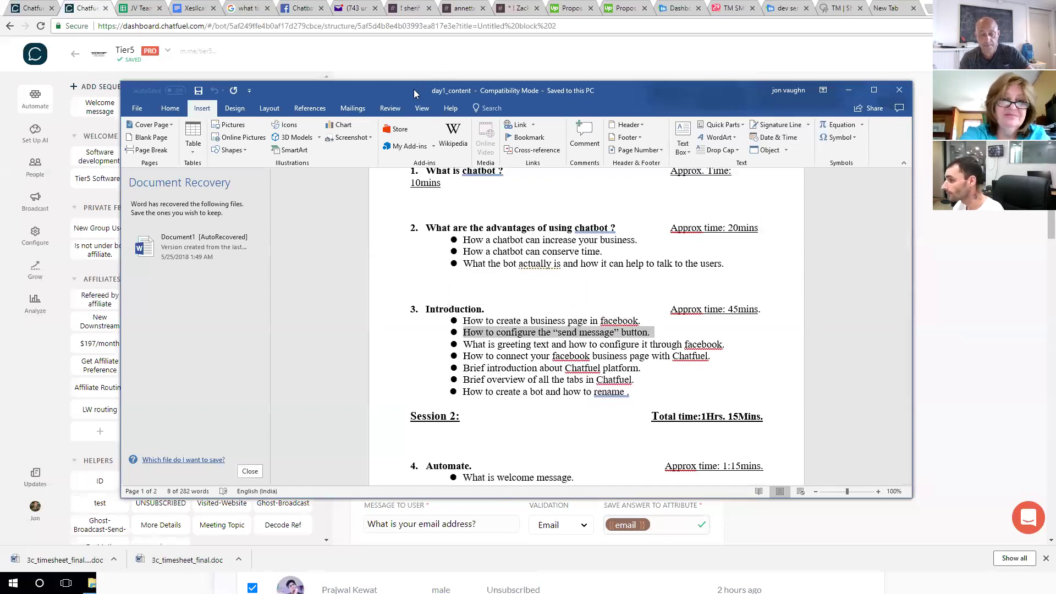
drag(414, 89, 400, 101)
drag(638, 345, 448, 345)
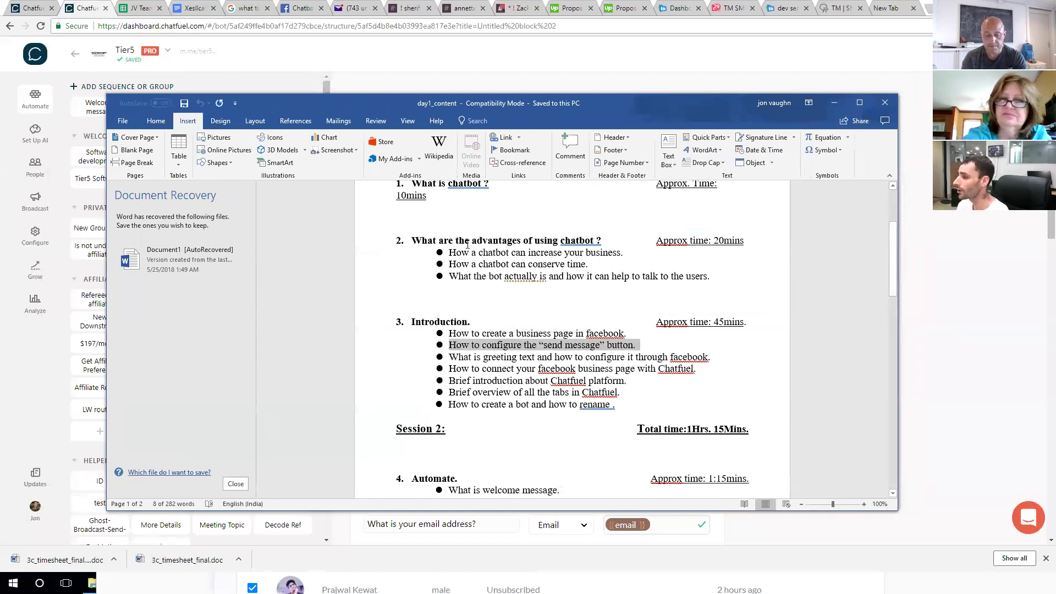
Review the Session 2 and Session 3 topics in the outline and return to the "send message" button topic.
scroll(484, 308, down, 5)
scroll(484, 308, down, 10)
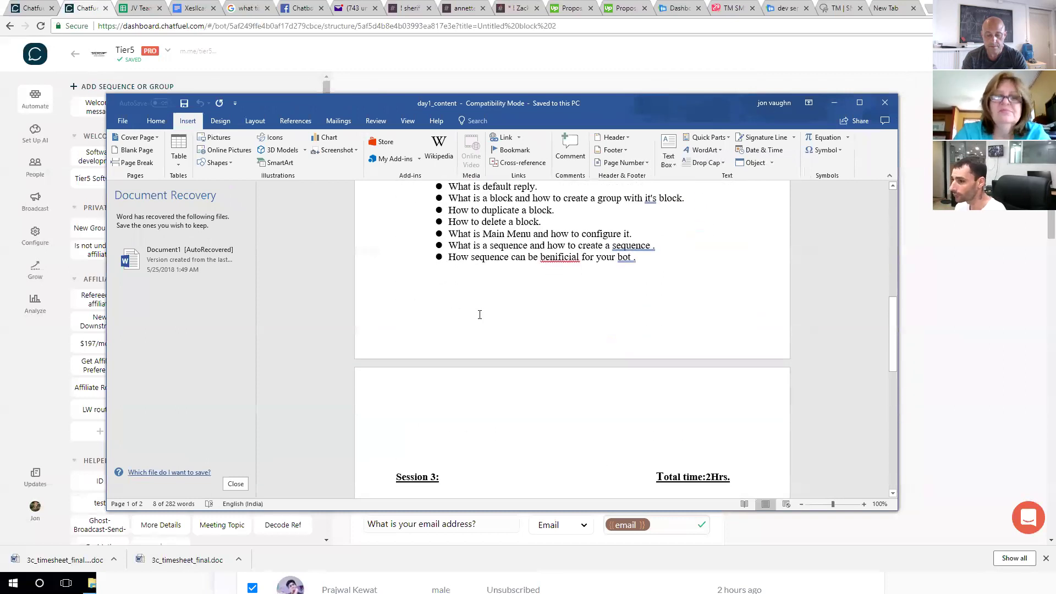
scroll(484, 231, up, 10)
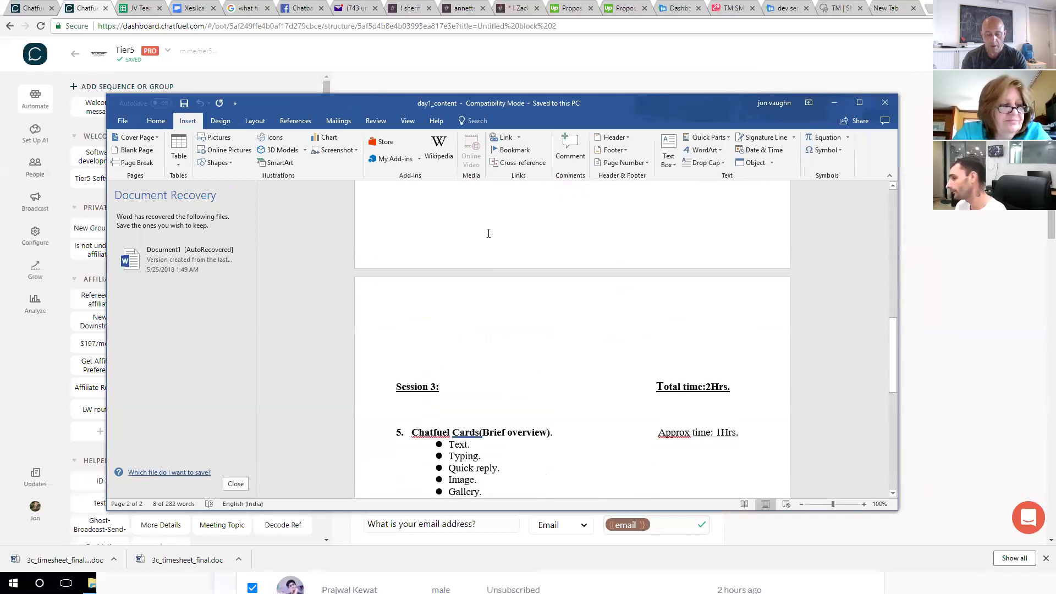
triple_click(487, 213)
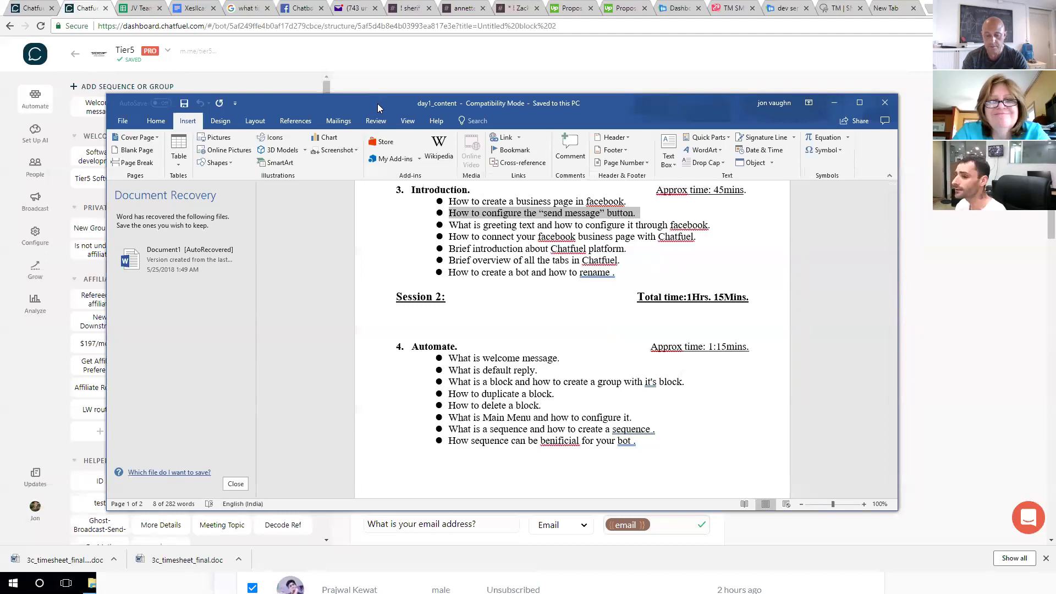
Switch to Facebook, open the presenter's business page from the group shortcuts and close the open chats to show the Send Message button.
click(82, 8)
click(306, 7)
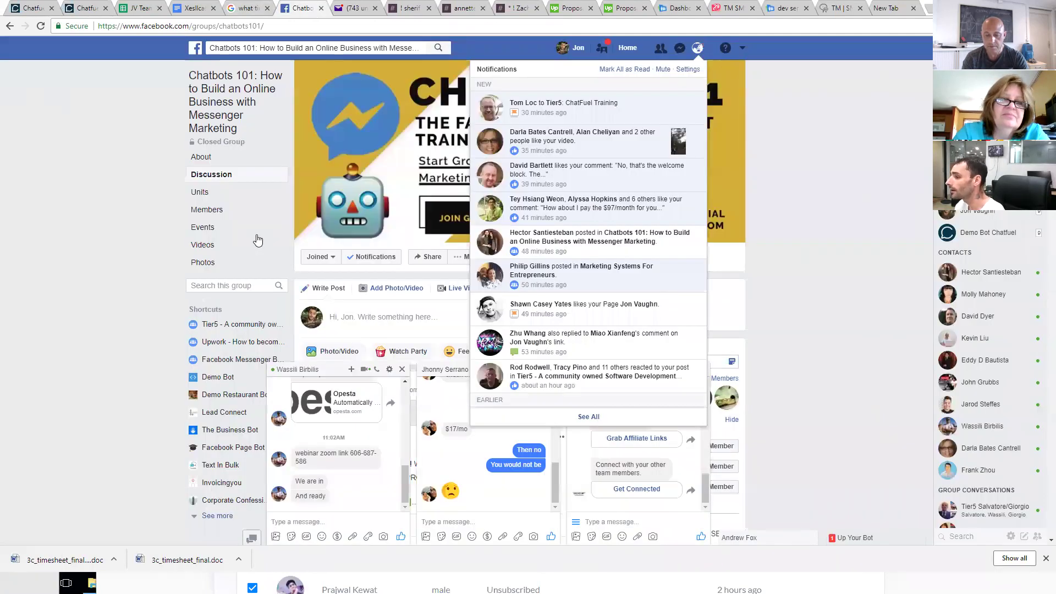
scroll(248, 456, down, 5)
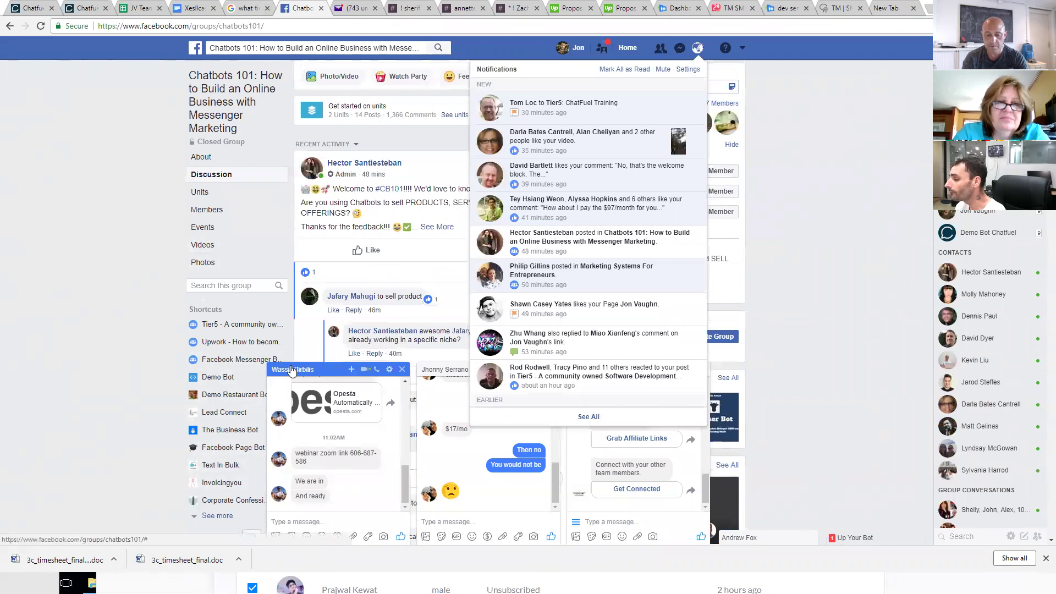
scroll(215, 495, down, 8)
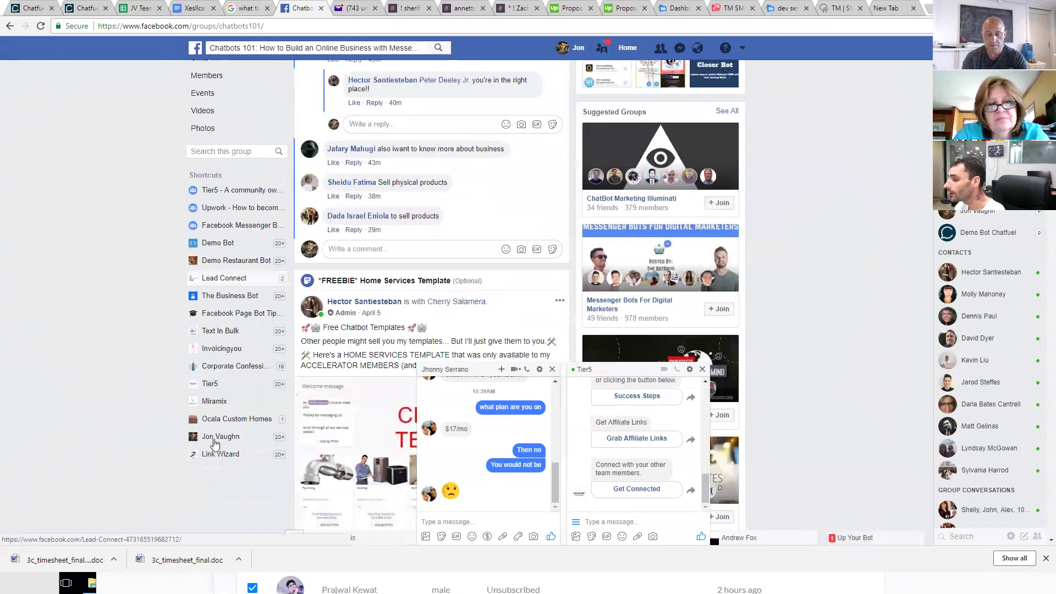
click(221, 482)
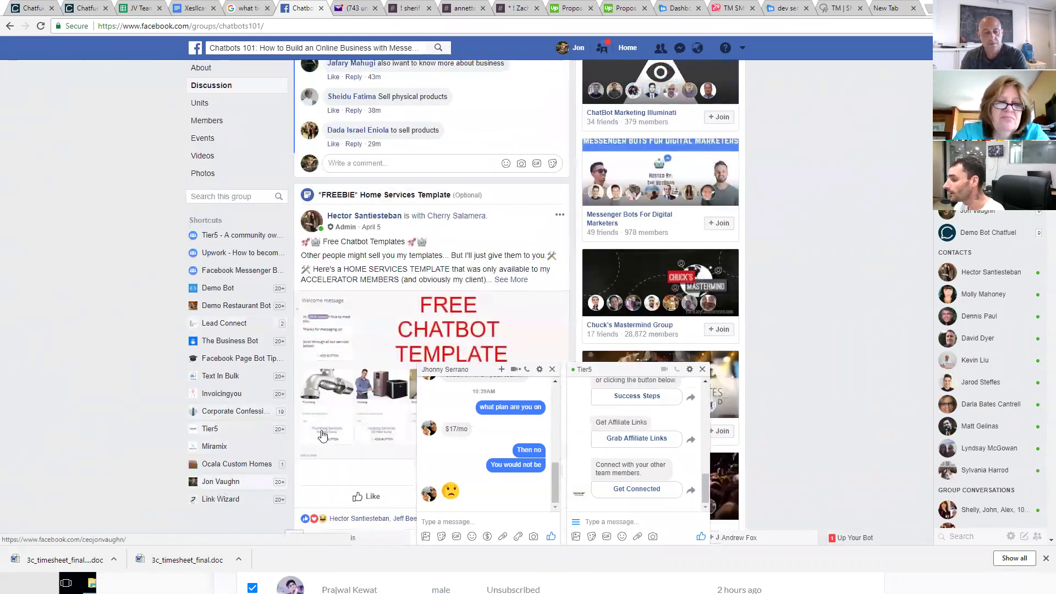
click(553, 370)
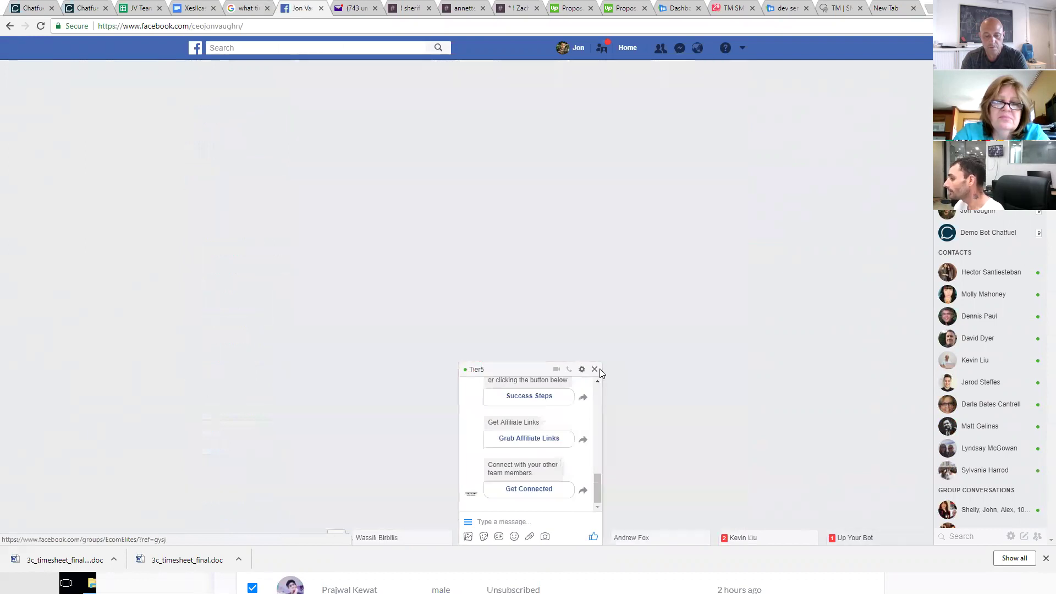
click(594, 370)
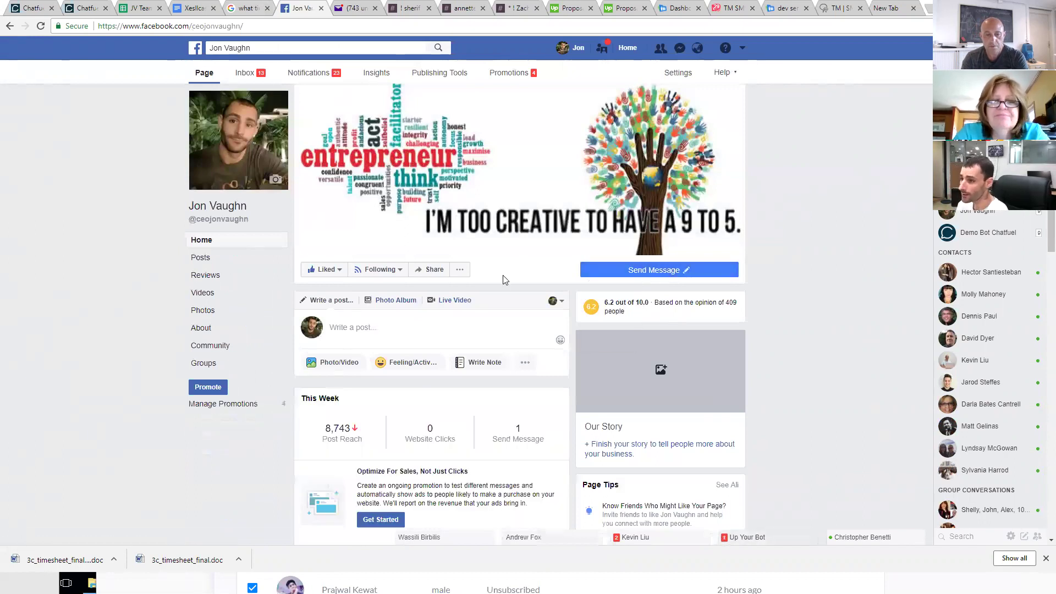
mouse_move(665, 278)
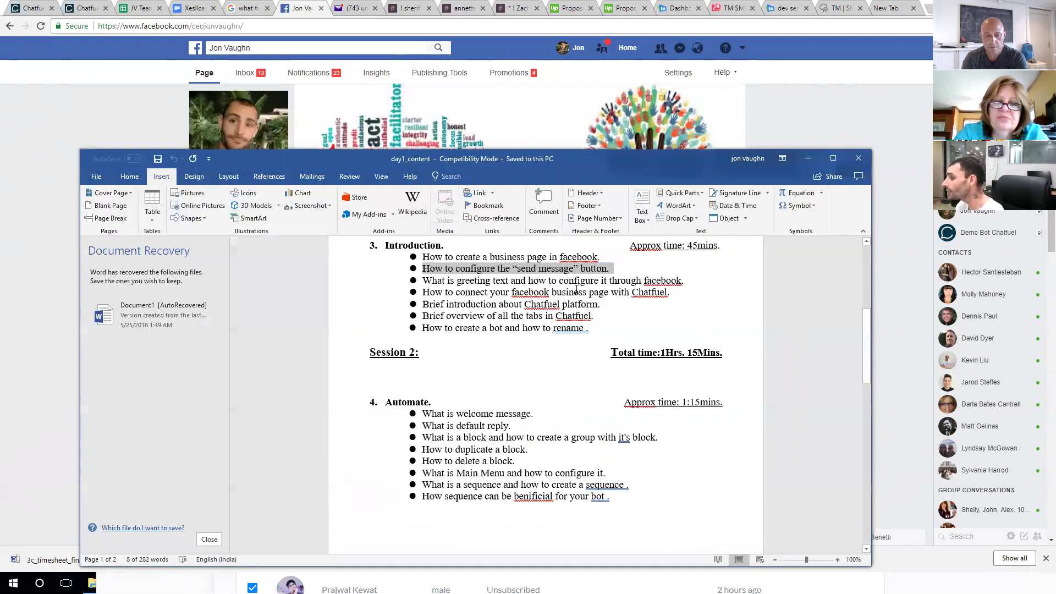
In the day1_content outline, select the greeting text topic and the topic on connecting the facebook business page with Chatfuel.
triple_click(524, 280)
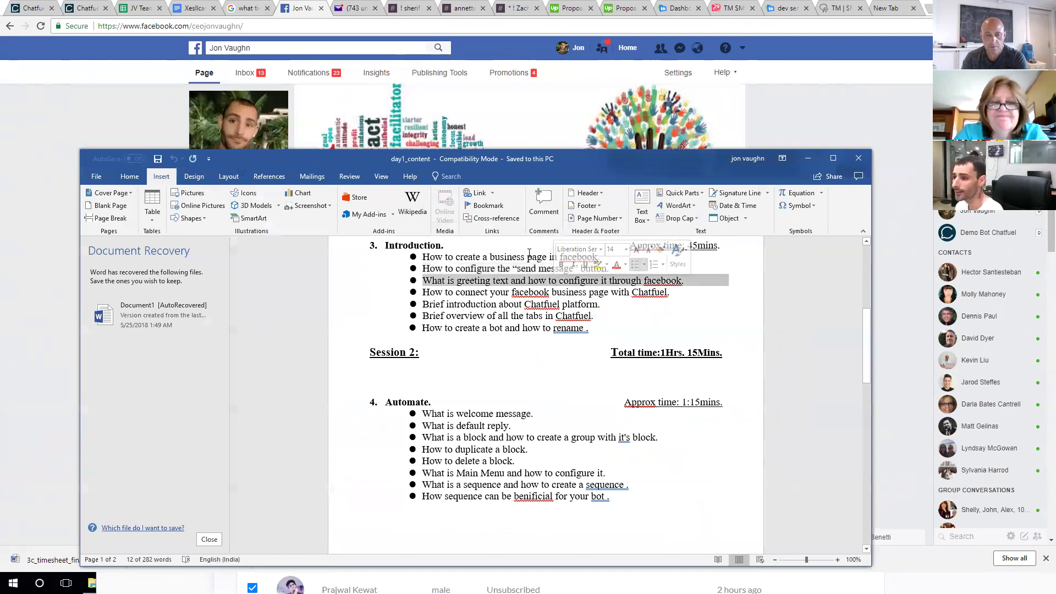
double_click(473, 280)
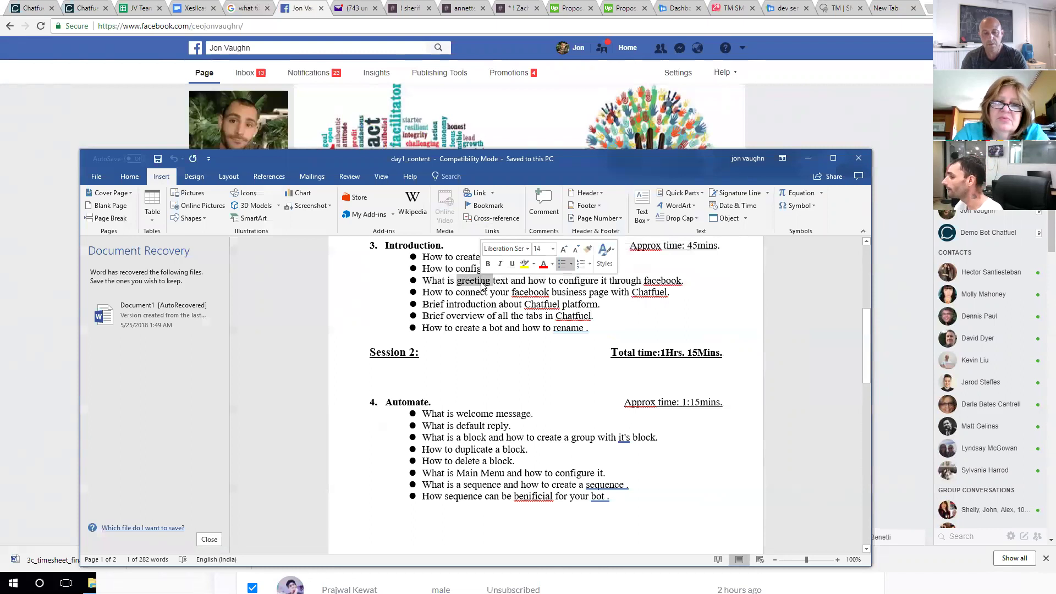
triple_click(482, 285)
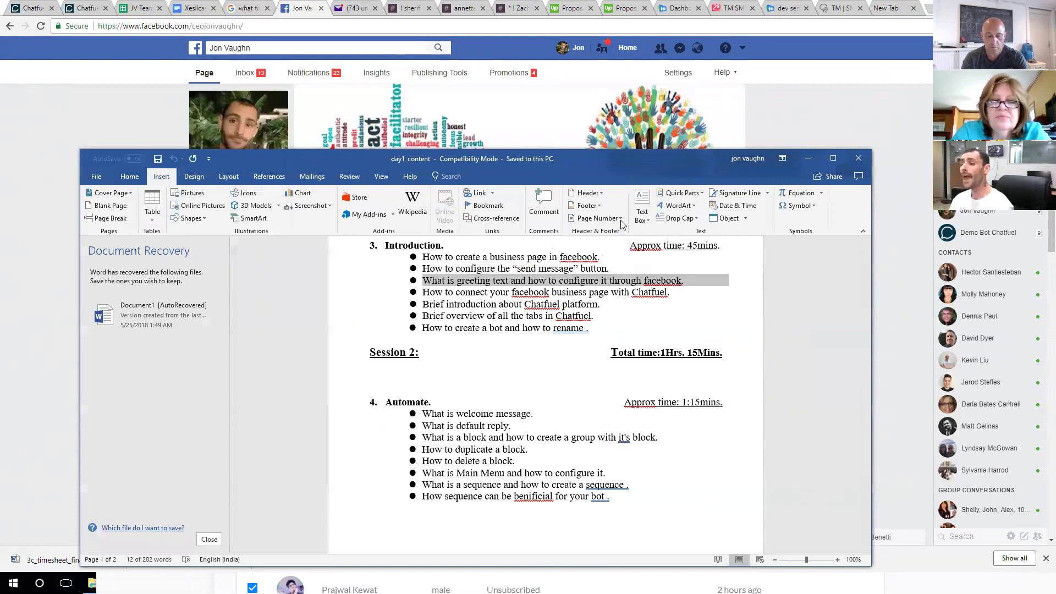
drag(621, 220, 621, 220)
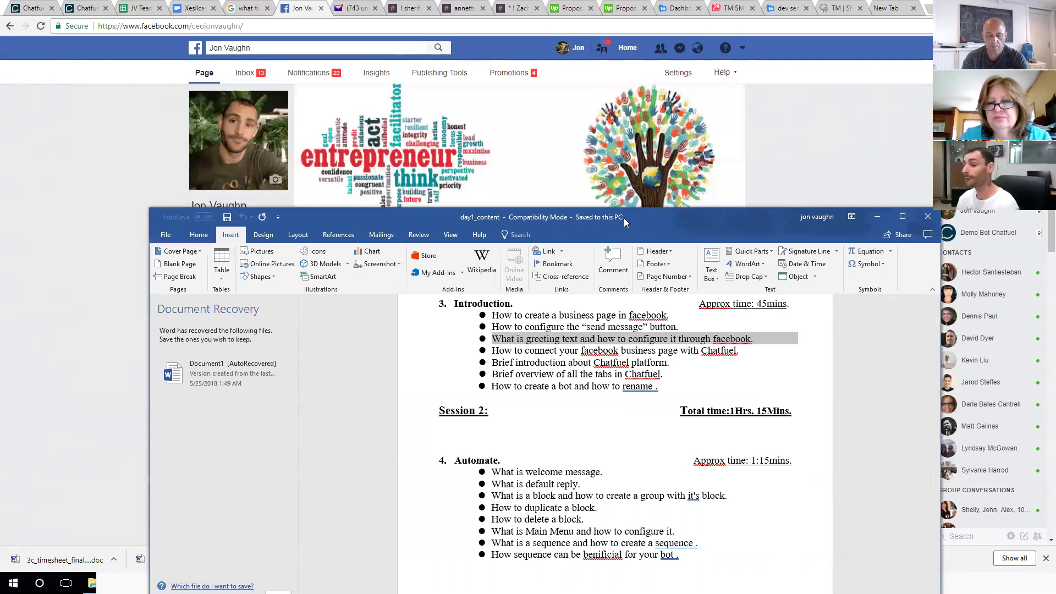
click(757, 341)
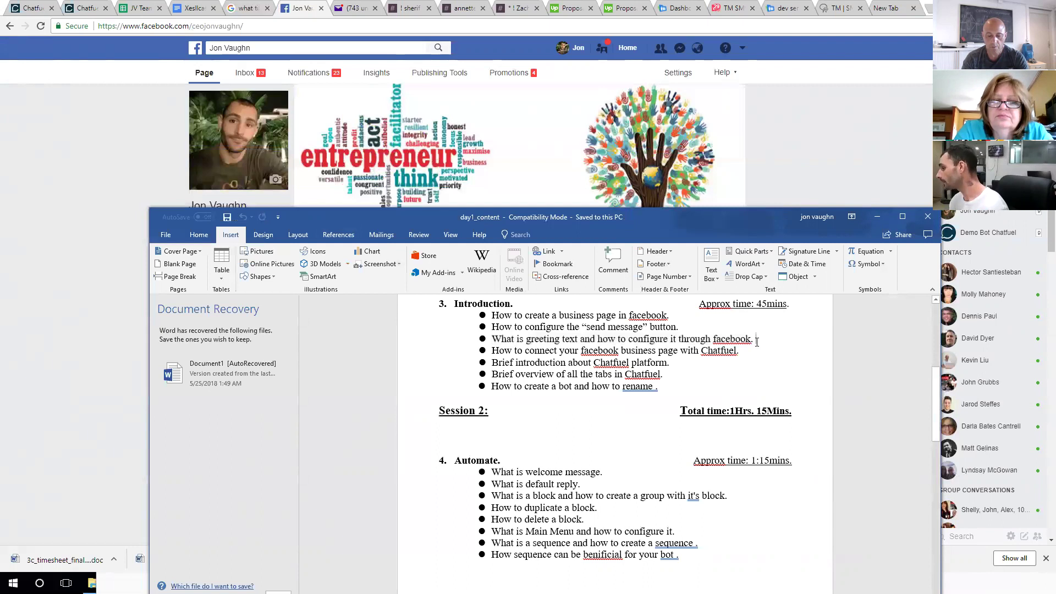
drag(744, 342, 509, 342)
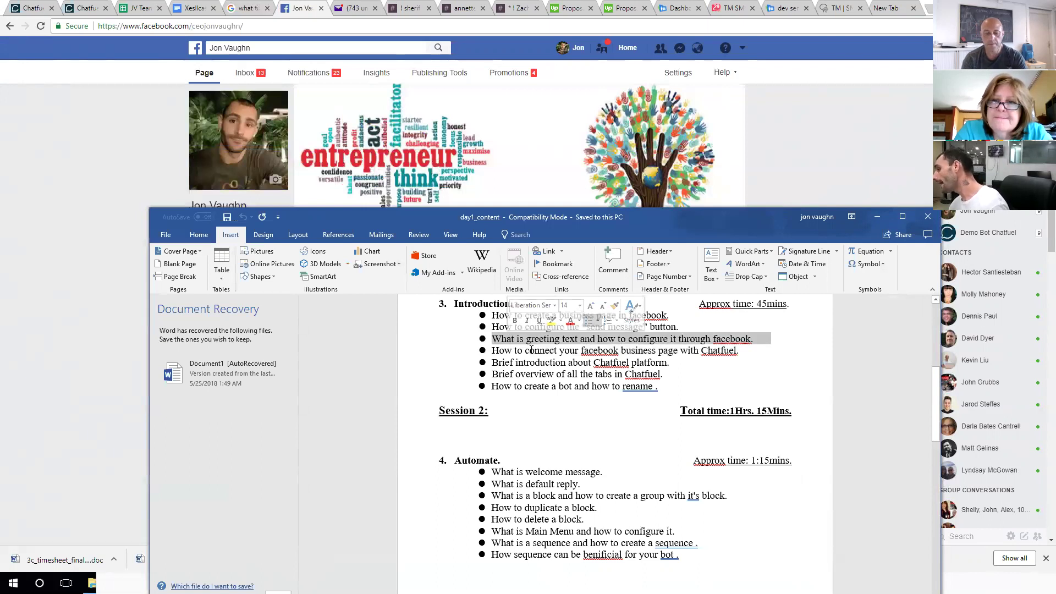
triple_click(531, 350)
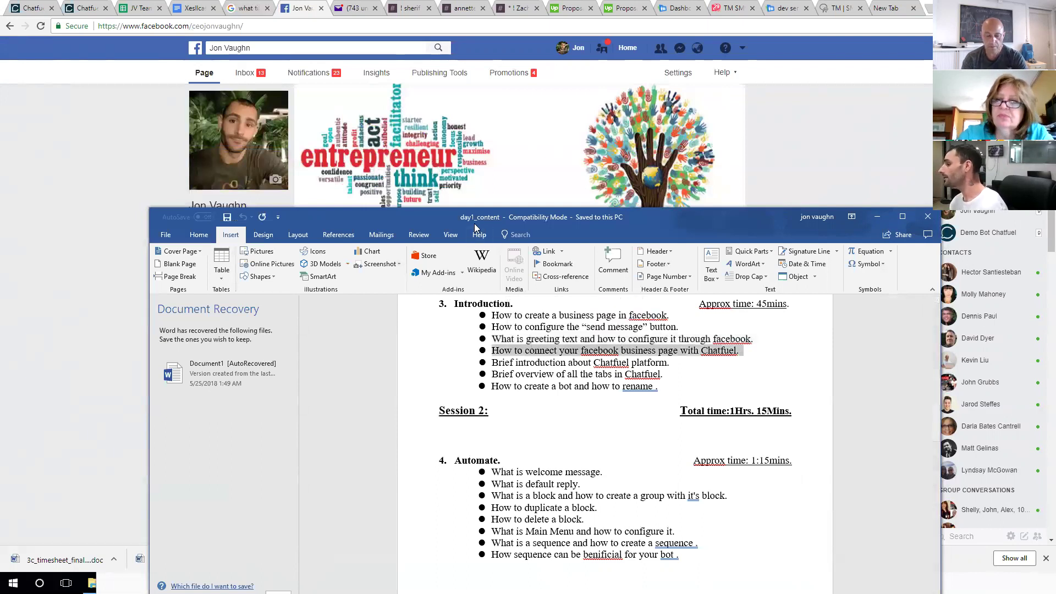
Move the outline off the business page, test the Send Message button and delete the existing conversation with the page.
drag(471, 218, 0, 391)
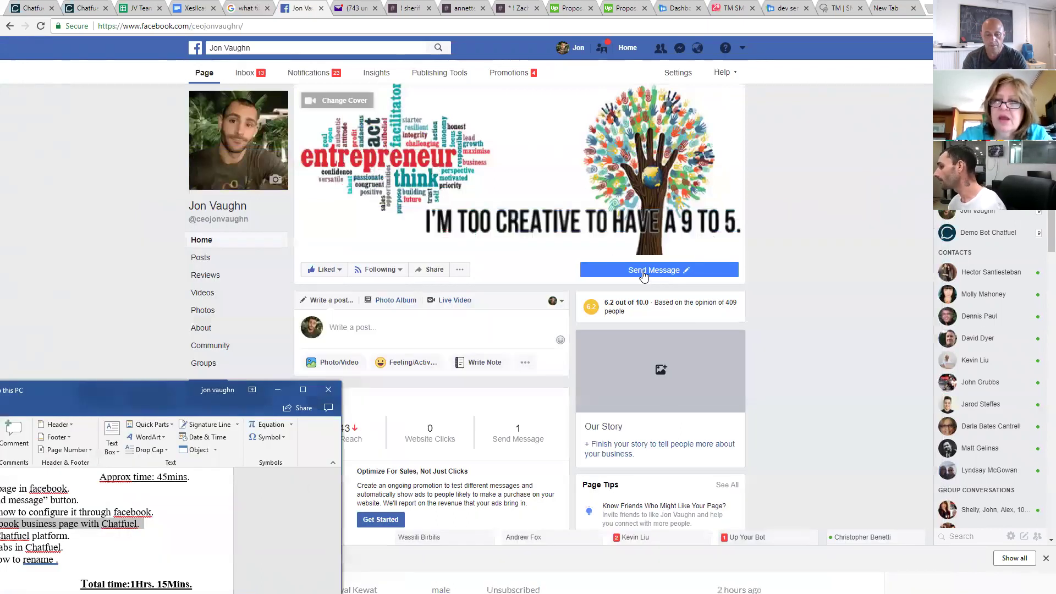
click(602, 291)
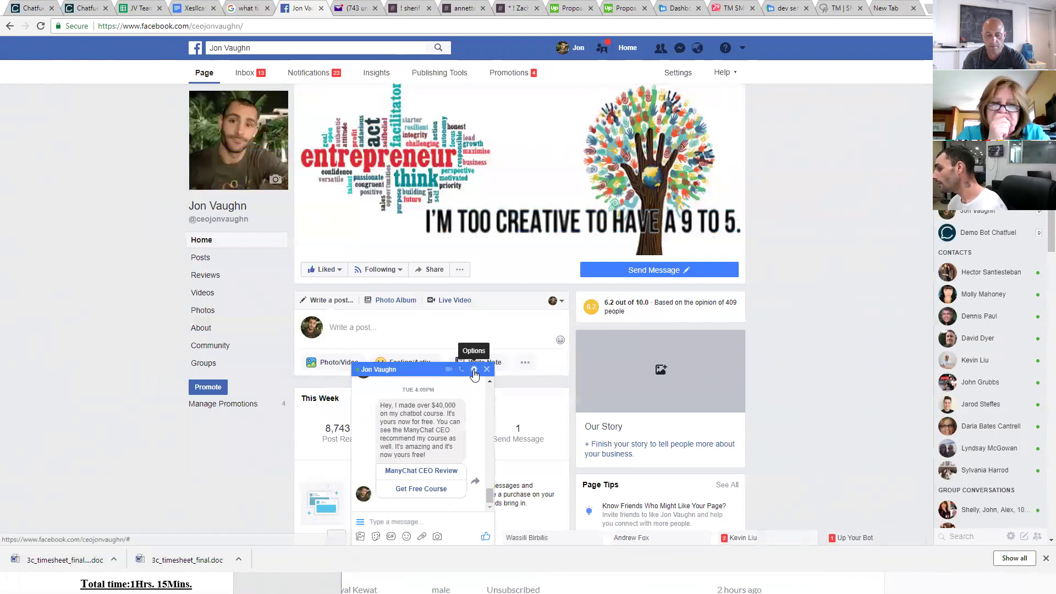
click(474, 370)
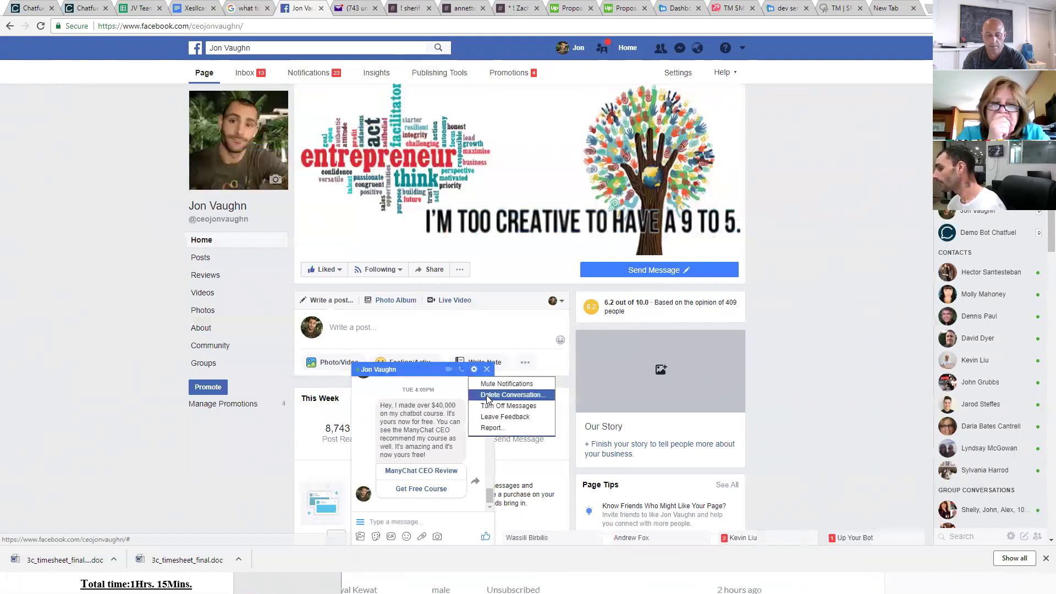
click(510, 395)
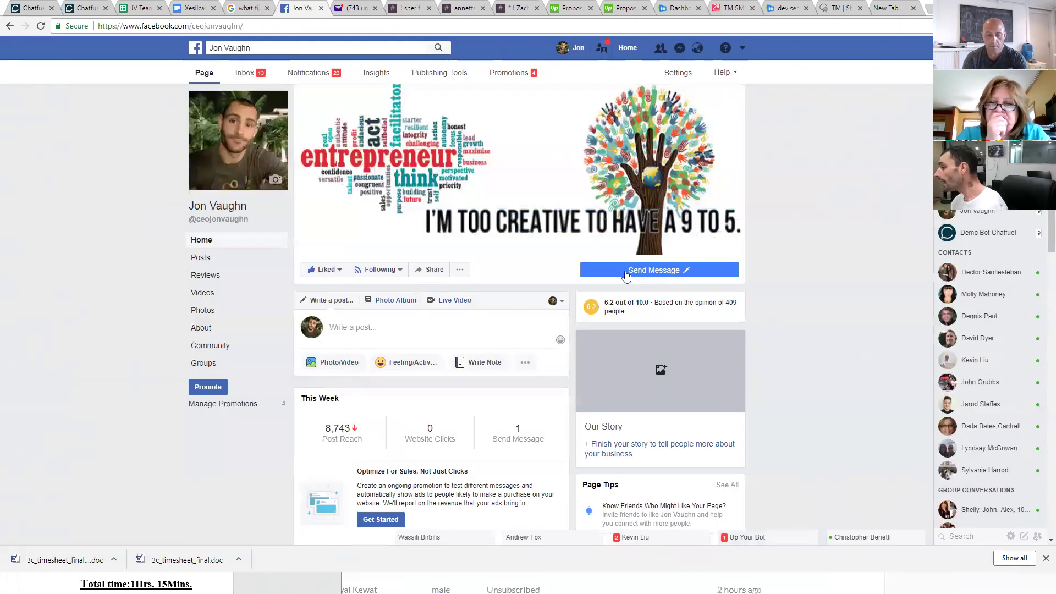
Test the Send Message button again and highlight the greeting text in the empty chat, keeping the outline out of the way.
click(627, 274)
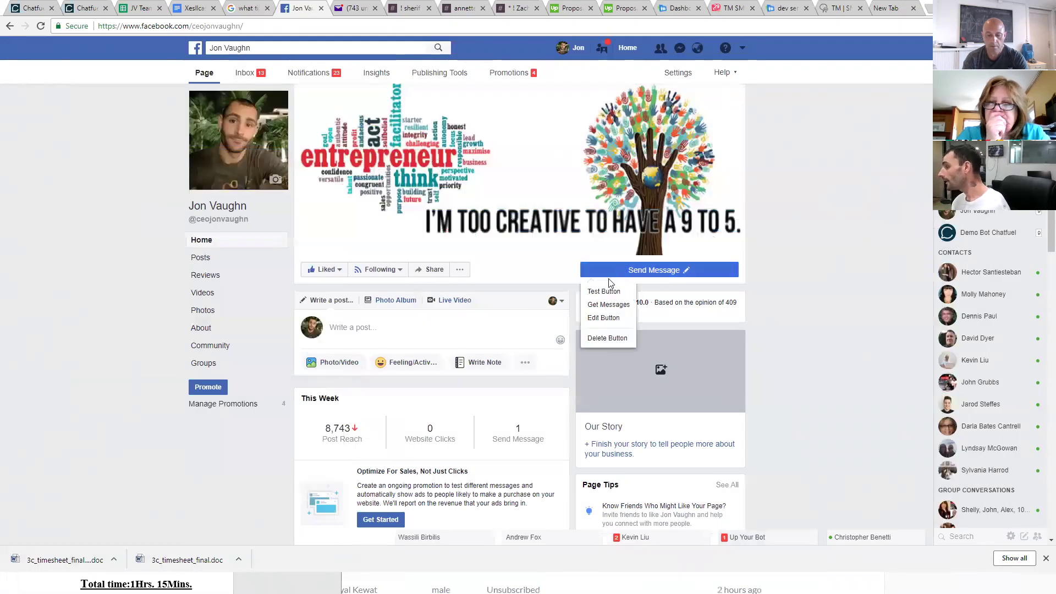
click(604, 293)
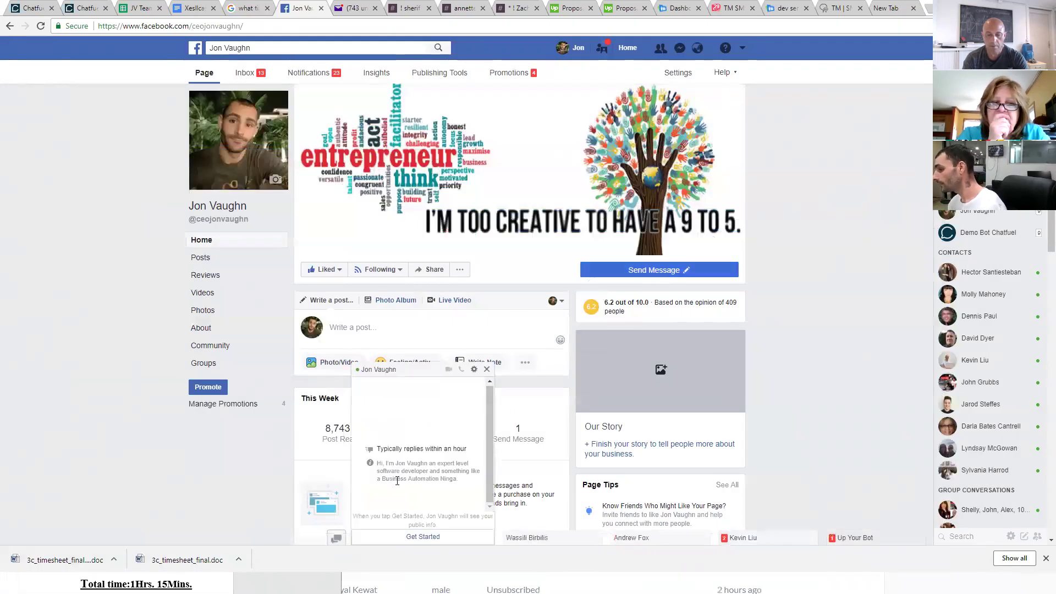
triple_click(447, 481)
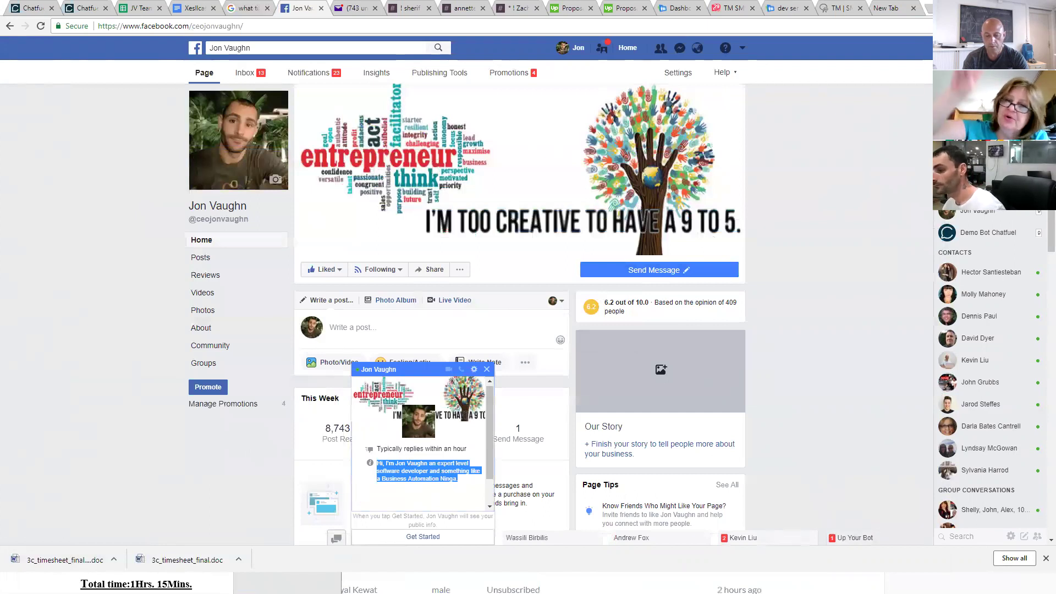
key(alt+Tab)
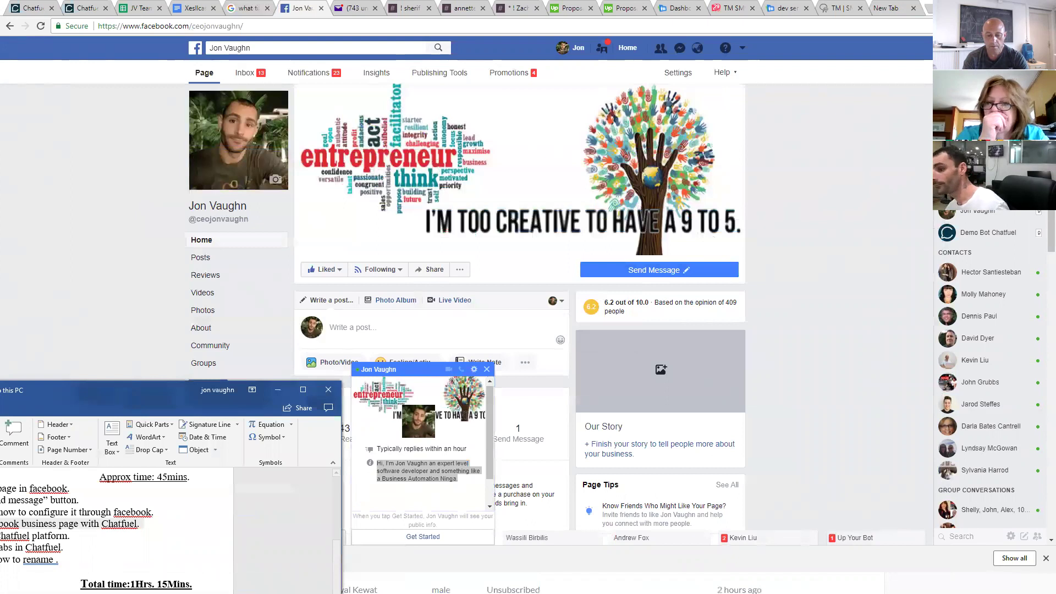
drag(1, 389, 1, 292)
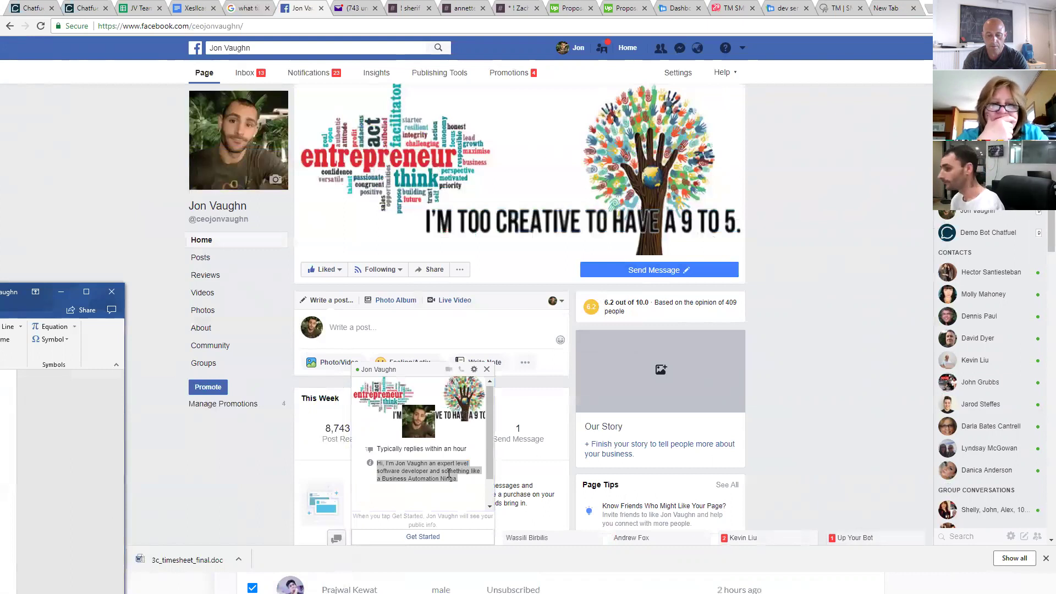
click(461, 487)
drag(460, 479, 378, 465)
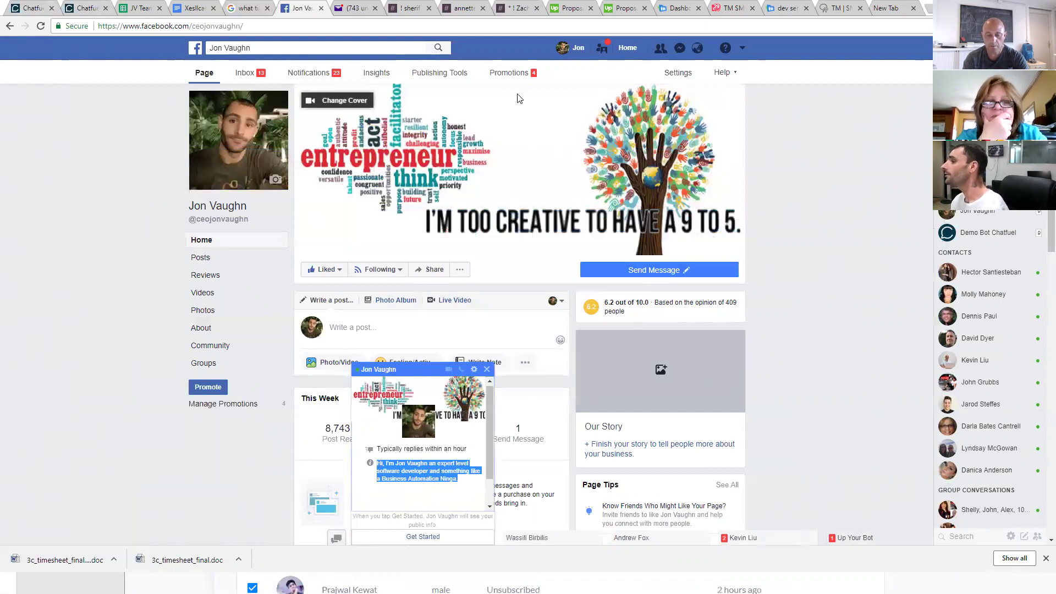
Open the business page's Messaging settings and select the greeting text and page connection topics in the day1_content outline.
click(677, 72)
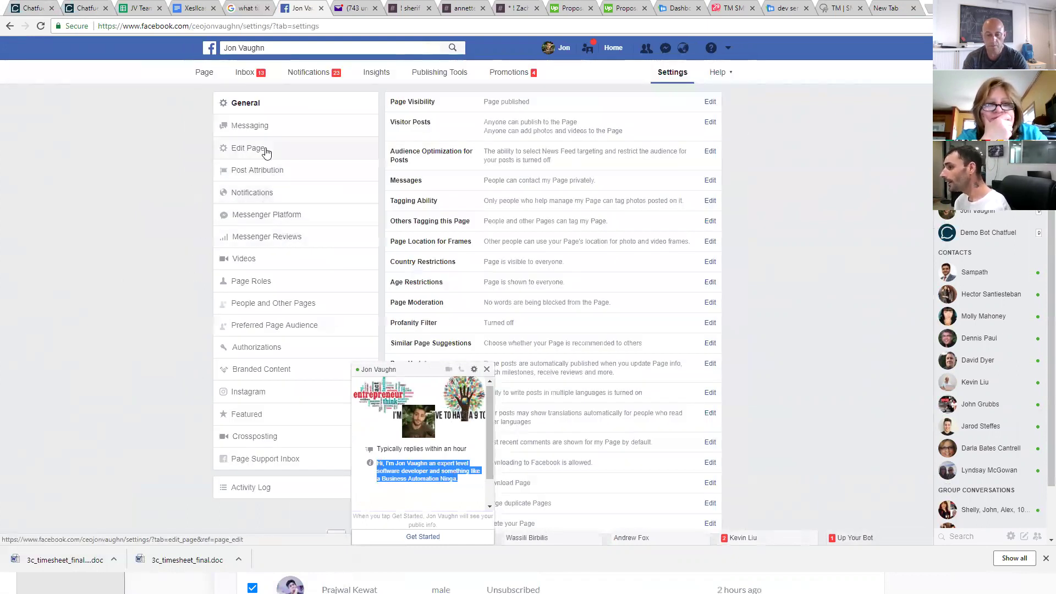
click(263, 127)
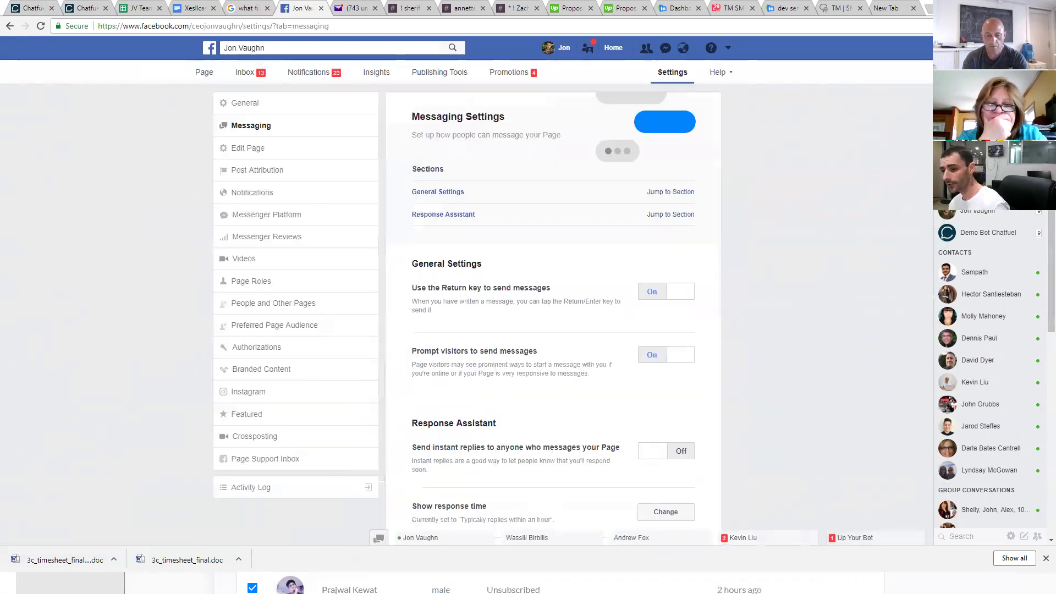
key(alt+Tab)
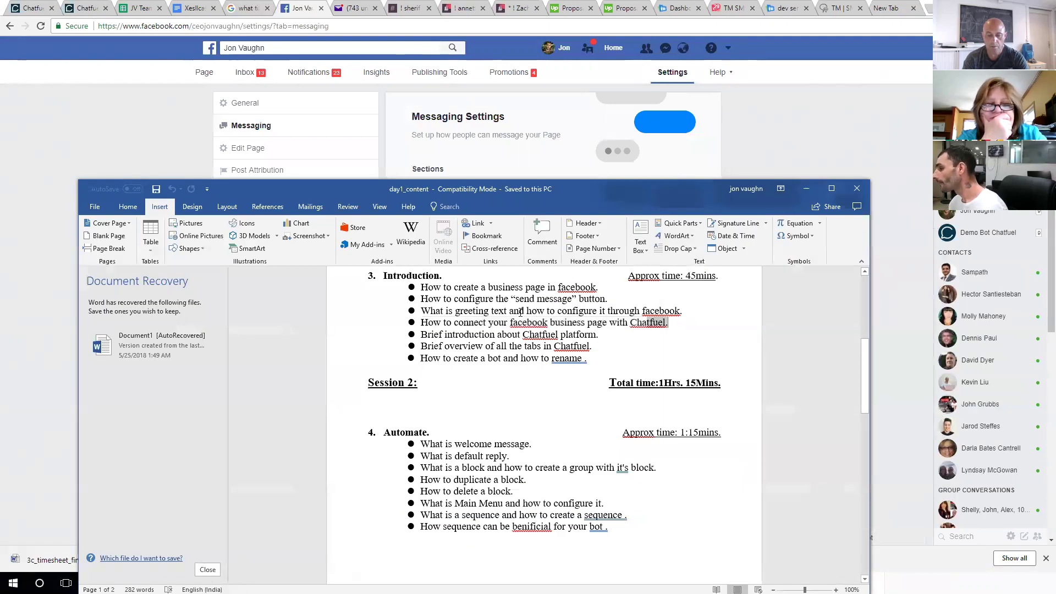
drag(668, 323, 456, 311)
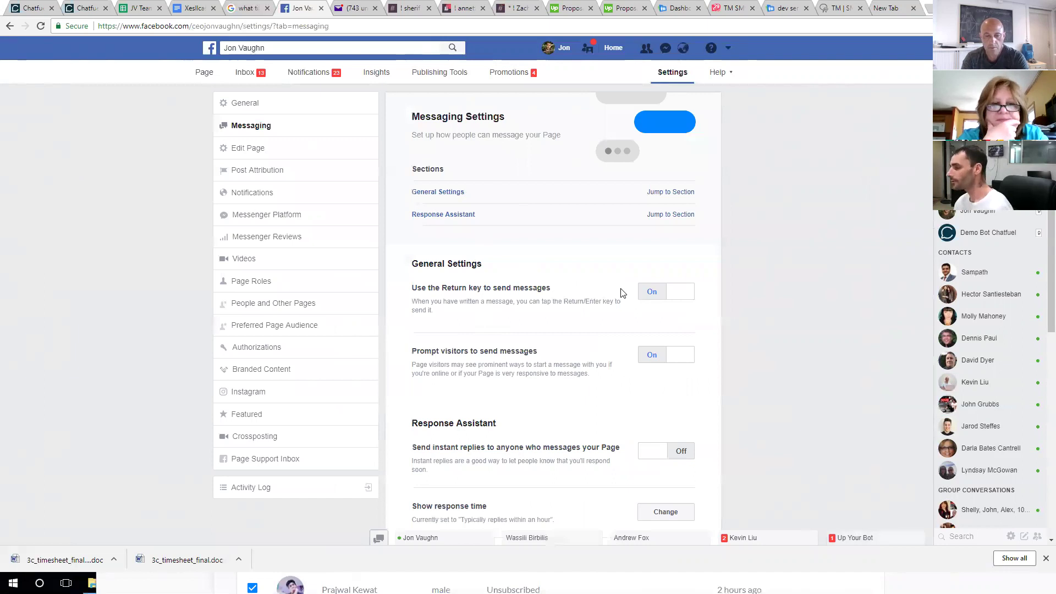
Find the "Show a Messenger greeting" option under Response Assistant and highlight its description.
scroll(627, 289, down, 2)
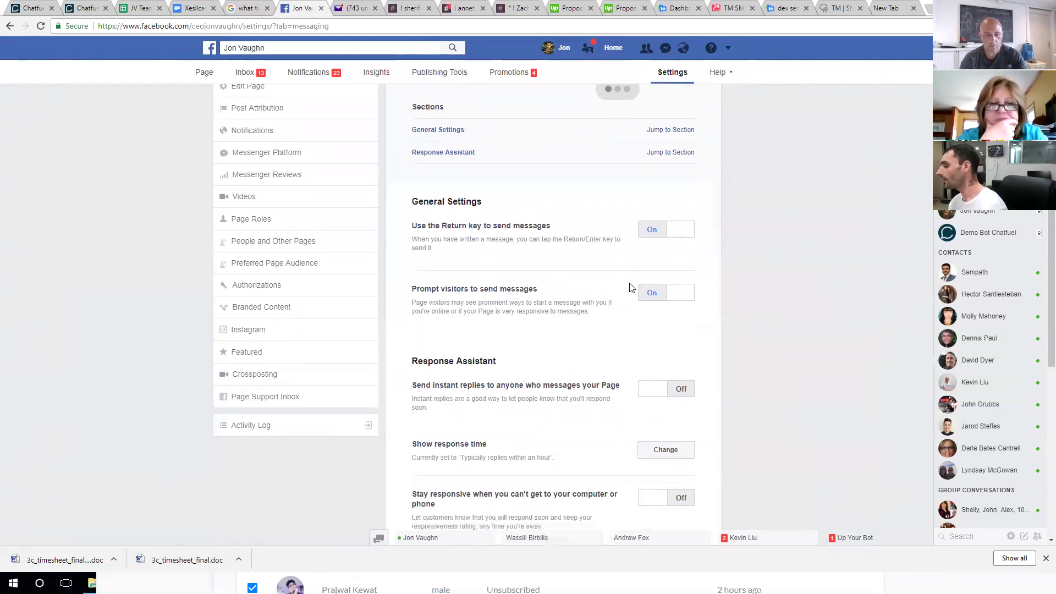
scroll(658, 256, down, 5)
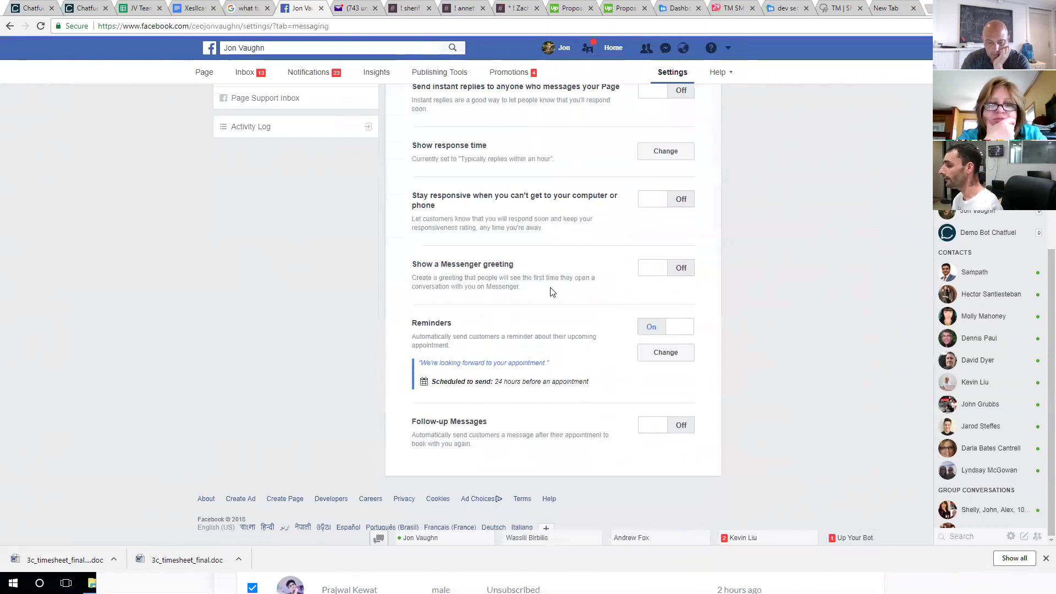
drag(523, 288, 435, 279)
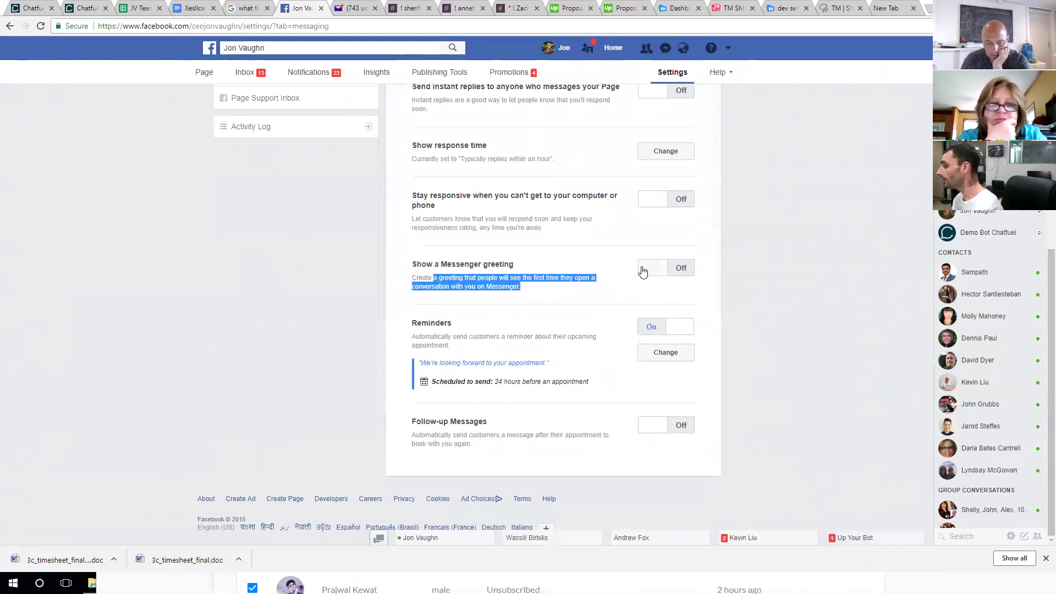
click(553, 287)
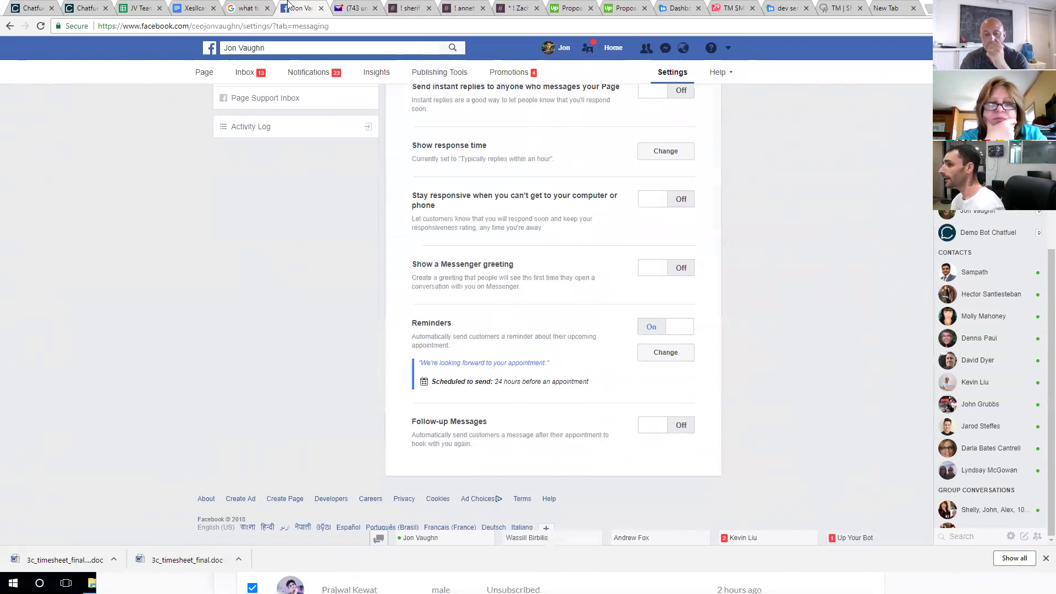
Return to the business page and test its Send Message button to view the greeting, moving the outline clear of the chat.
click(215, 74)
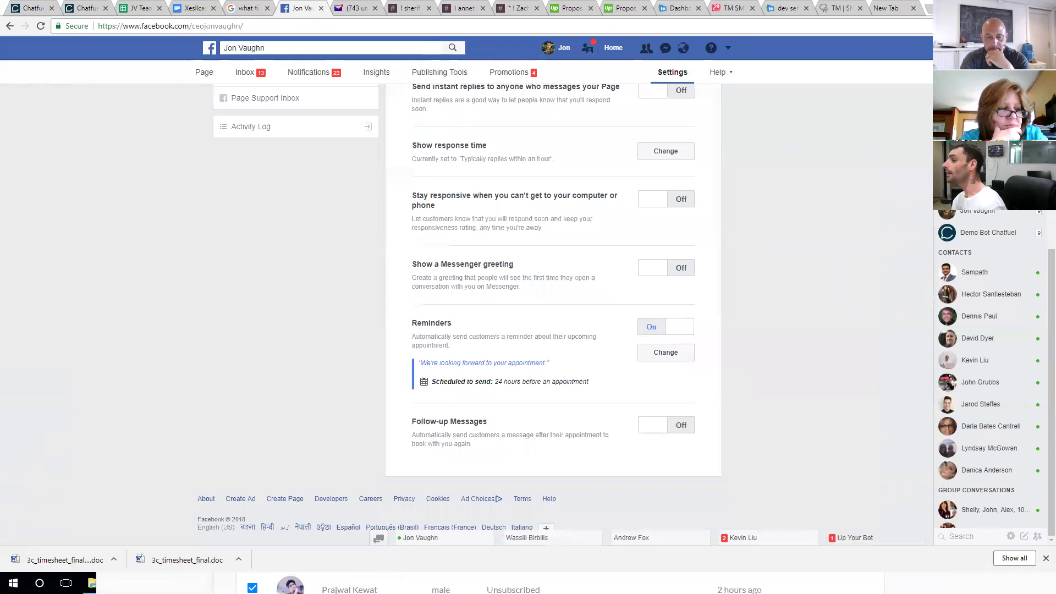
click(204, 74)
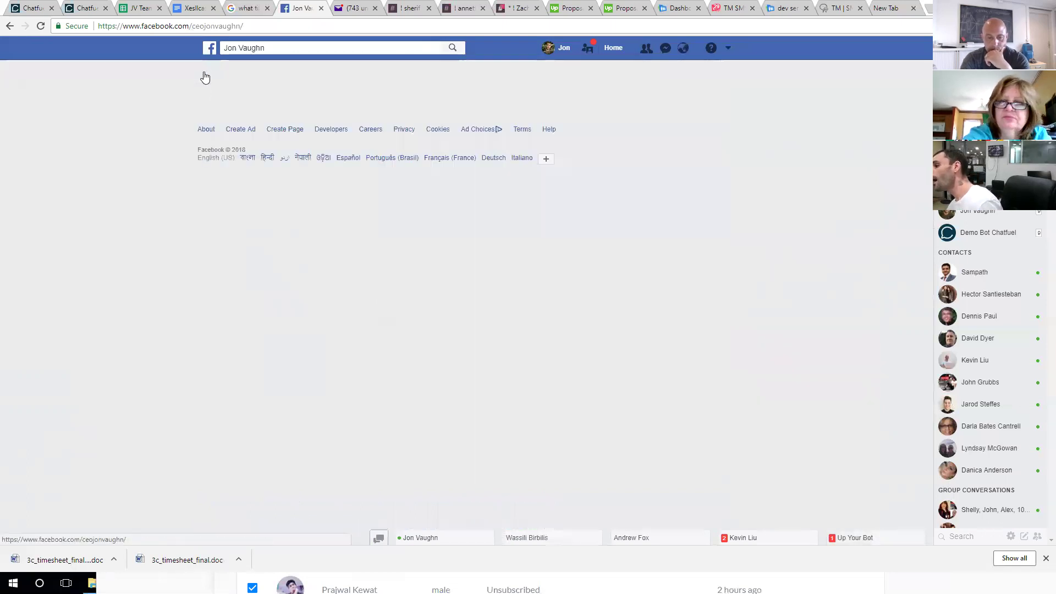
mouse_move(605, 269)
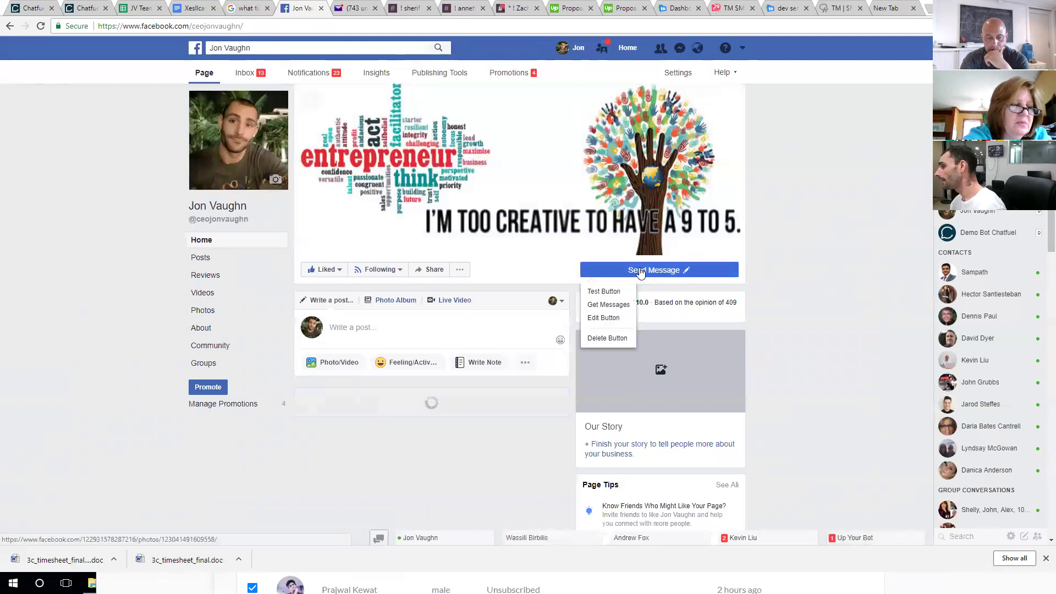
click(604, 290)
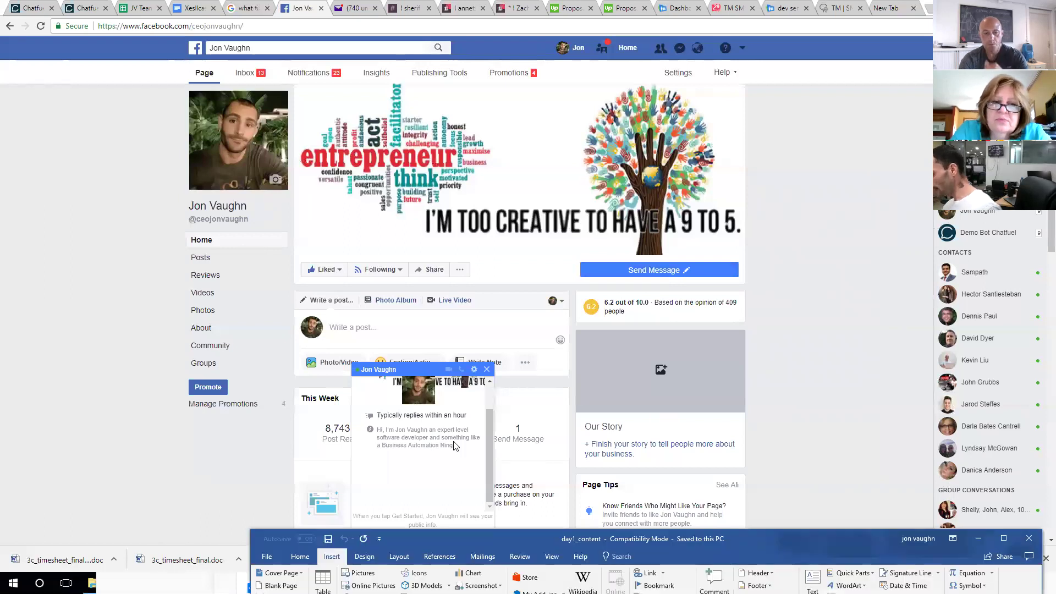
drag(471, 536, 460, 576)
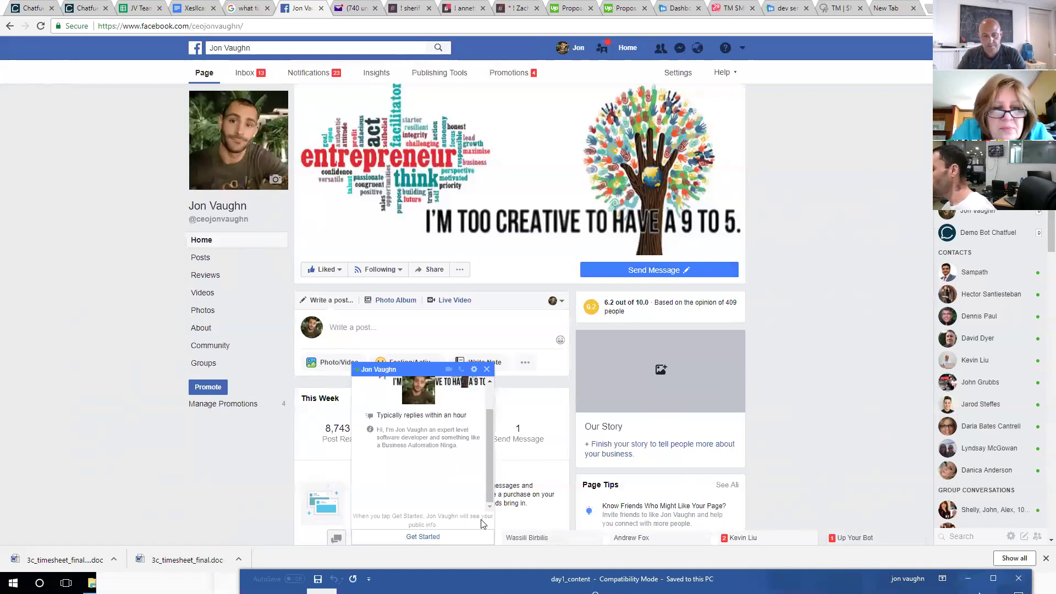
drag(483, 579, 402, 560)
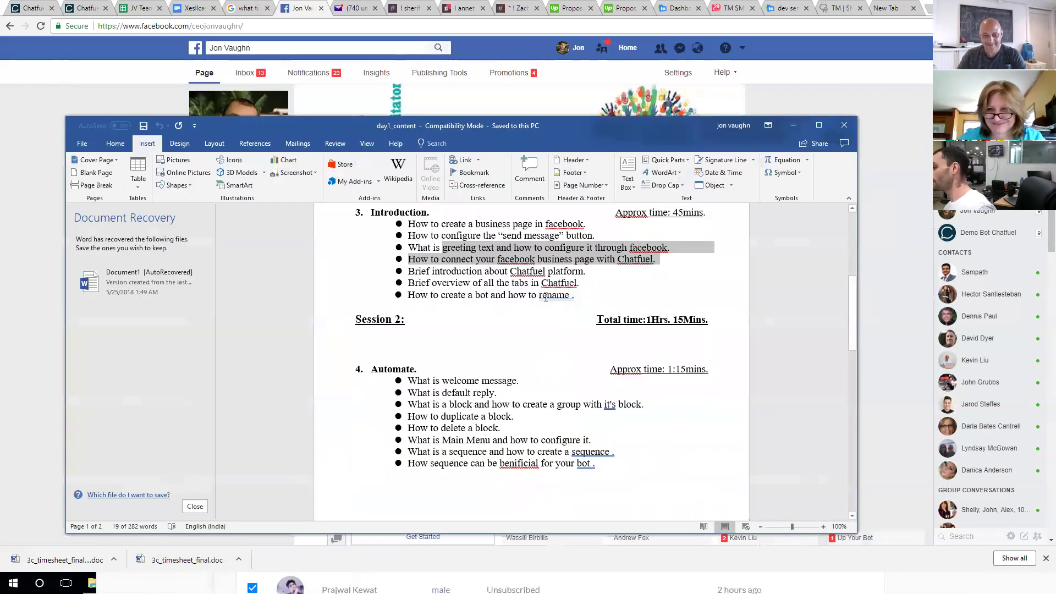
In the outline, select the topic on connecting the facebook business page, followed by the brief introduction about Chatfuel platform.
click(596, 290)
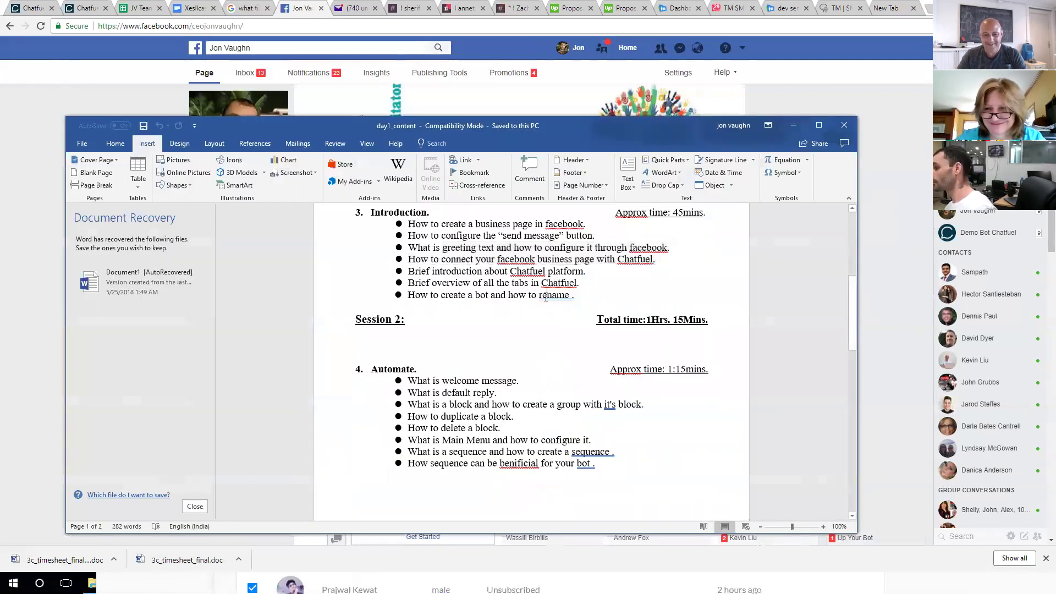
drag(657, 259, 400, 259)
drag(589, 271, 419, 275)
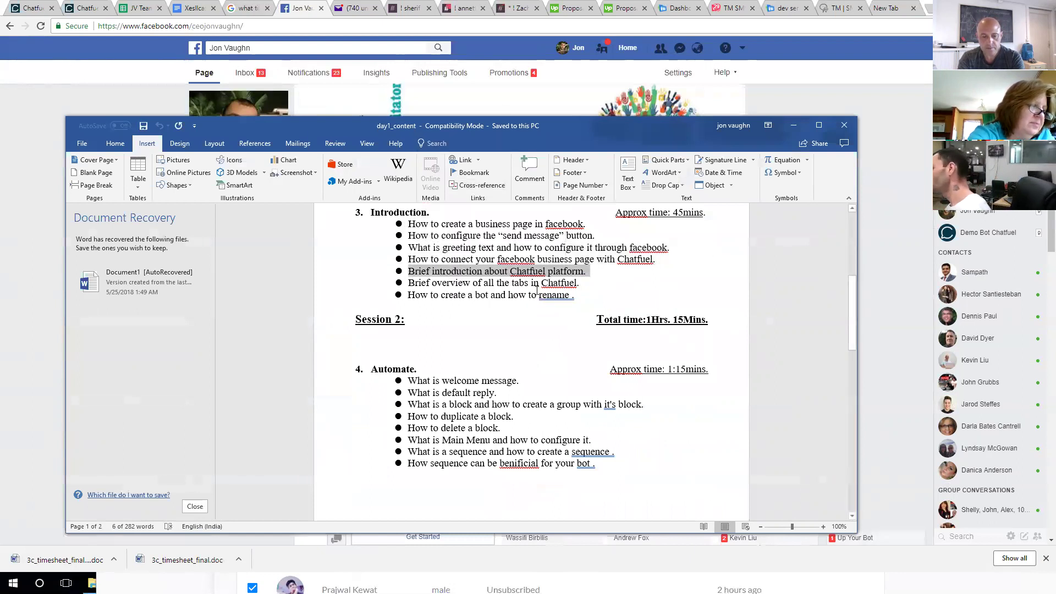
Select the Introduction topics on creating and renaming a bot and on the overview of all the tabs in Chatfuel.
click(602, 293)
drag(602, 294, 410, 282)
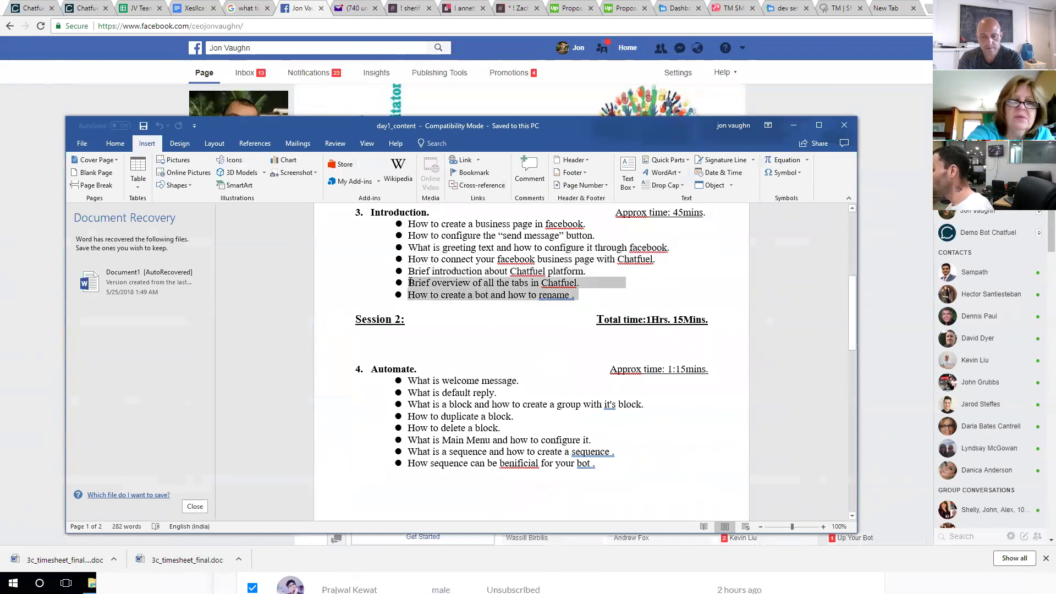
click(574, 293)
drag(574, 293, 408, 296)
drag(604, 282, 406, 282)
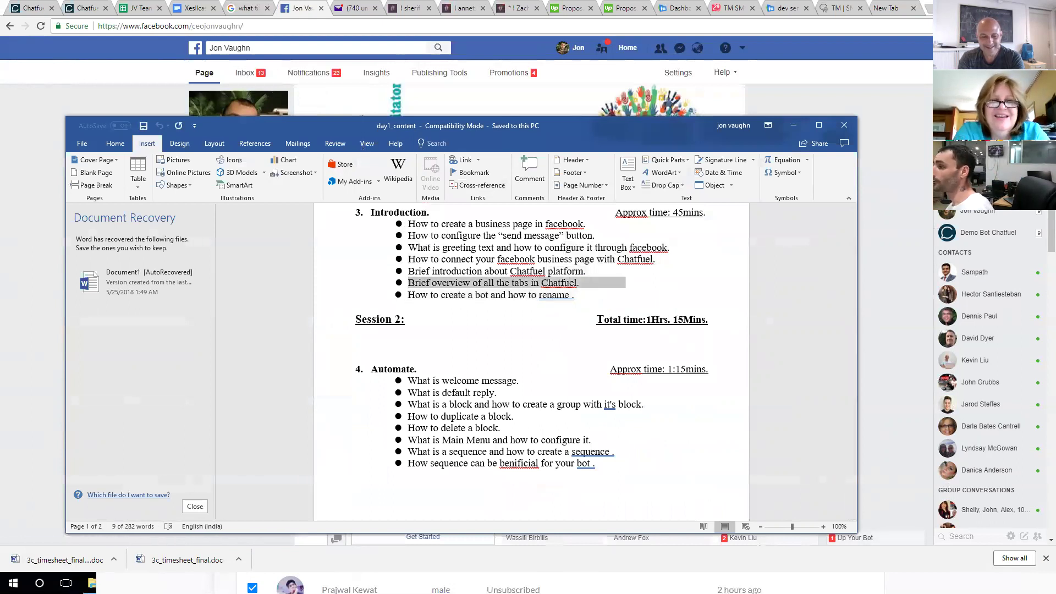
Minimize the outline, switch to Chatfuel and look through the list of bots on the dashboard.
click(793, 126)
click(32, 8)
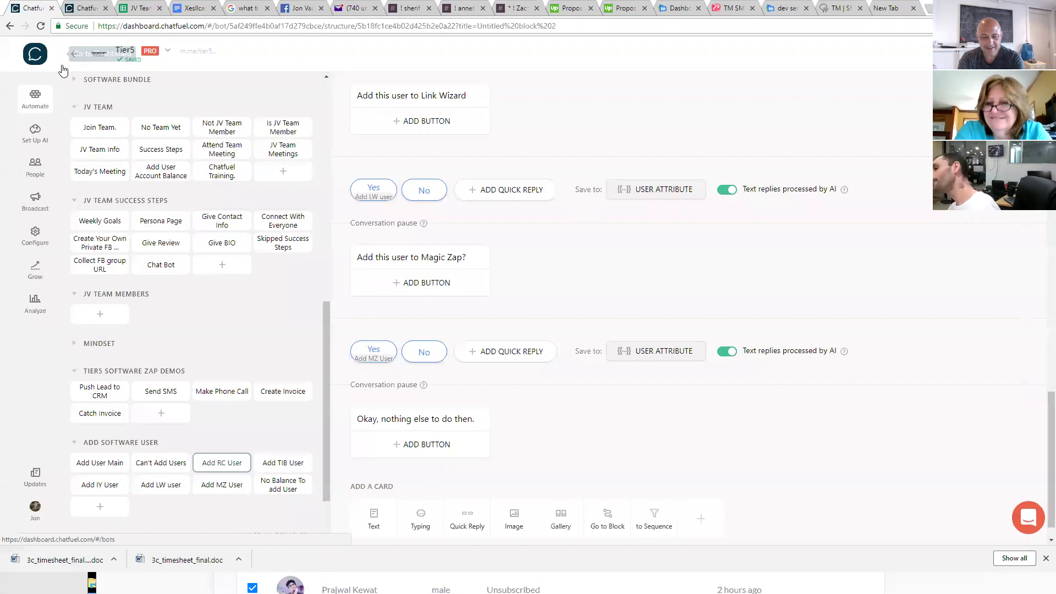
click(83, 8)
click(61, 52)
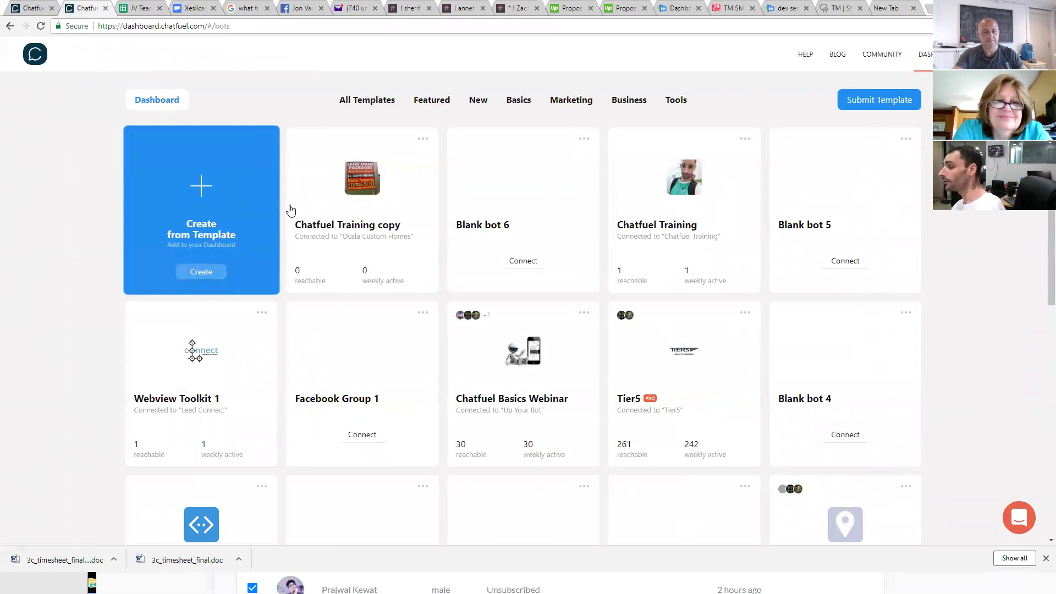
scroll(493, 332, down, 8)
scroll(659, 355, up, 8)
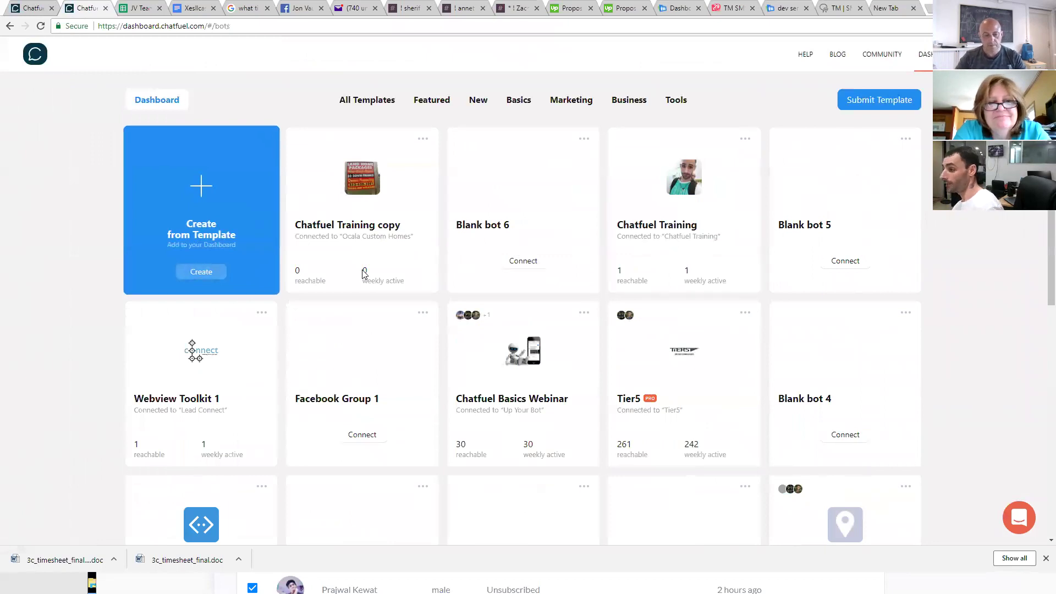
Create a bot from the Blank Bot template and open it from the dashboard.
click(264, 269)
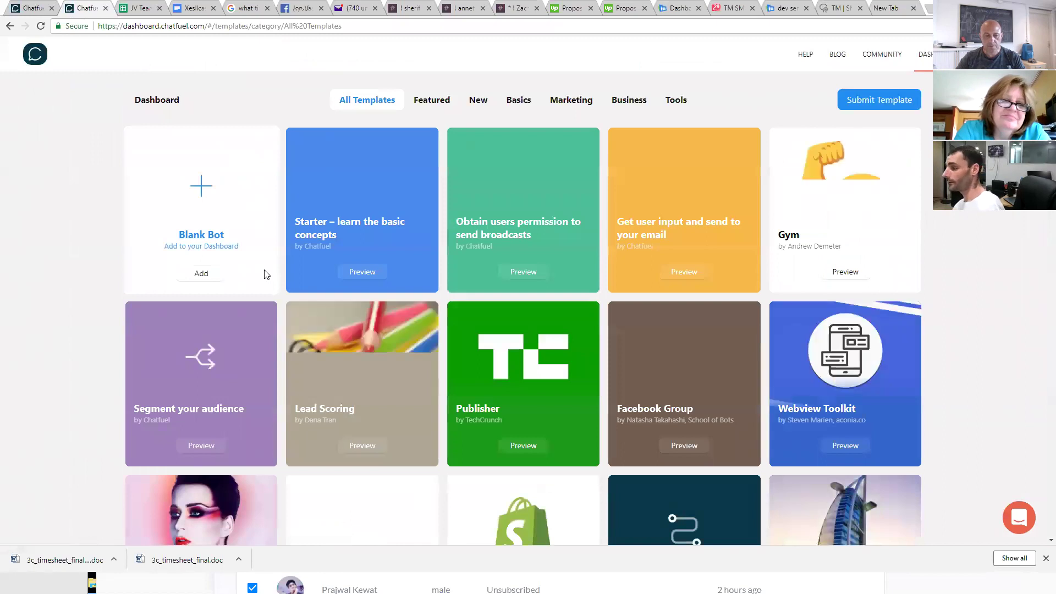
click(265, 274)
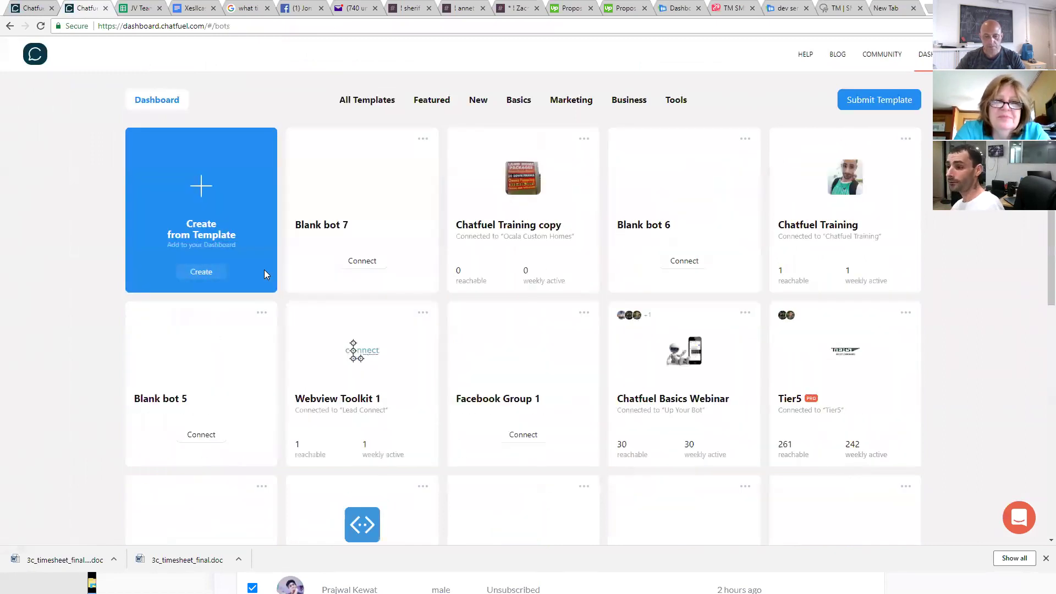
click(368, 221)
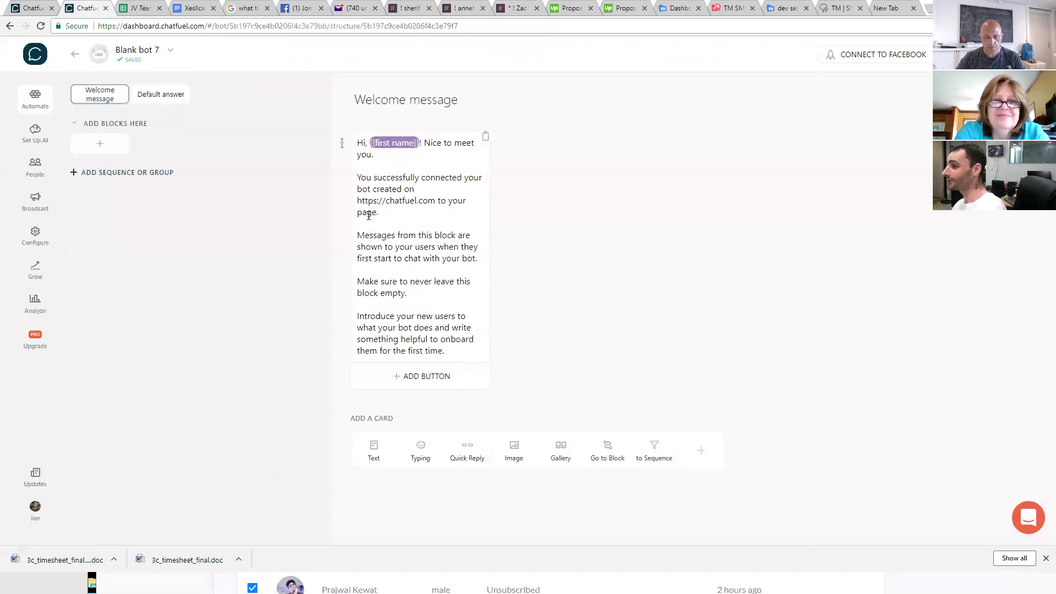
Look at the AI rule setup, then review the bot's welcome message and default answer blocks.
click(37, 142)
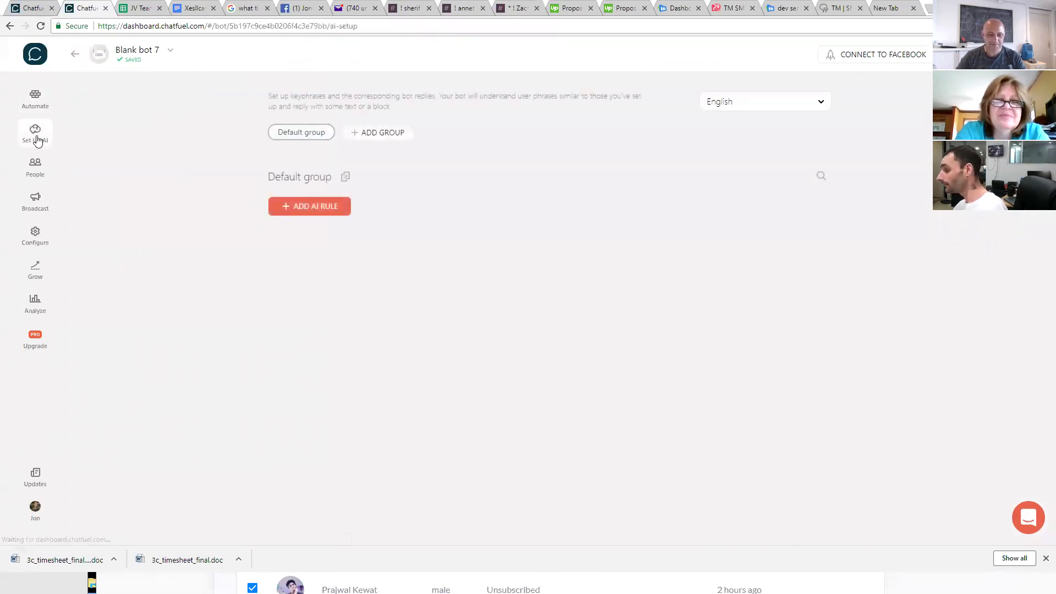
click(33, 99)
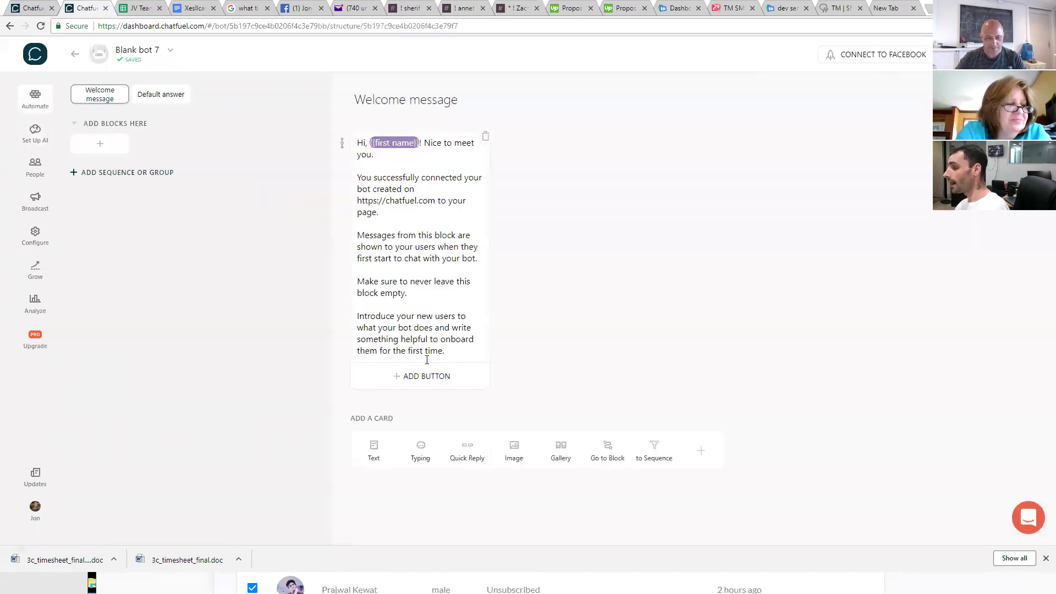
drag(451, 352, 359, 242)
click(161, 95)
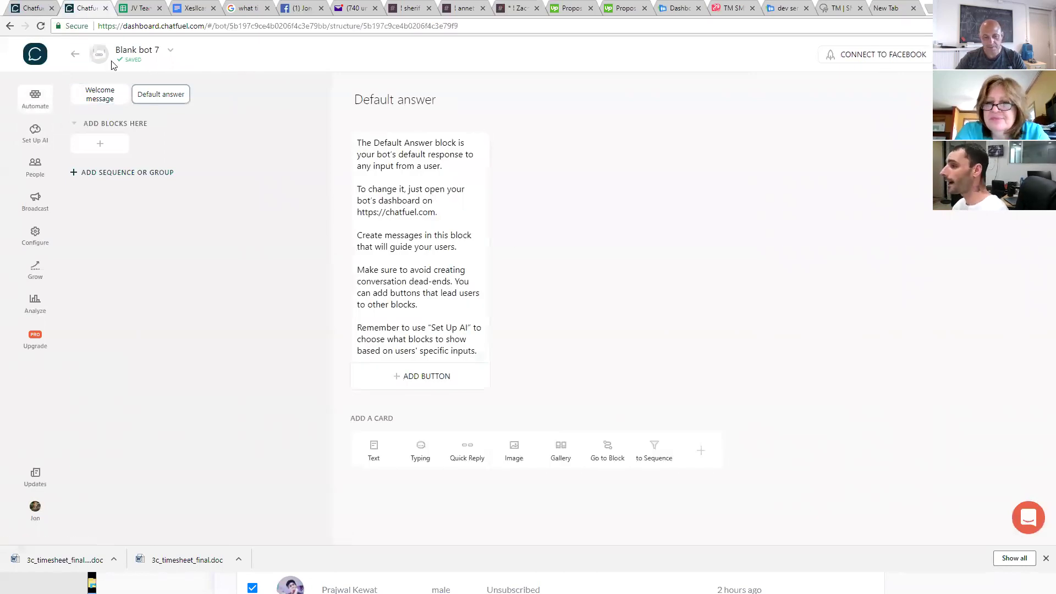
Return to the dashboard and rename Blank bot 7 as Hair Salon.
click(75, 53)
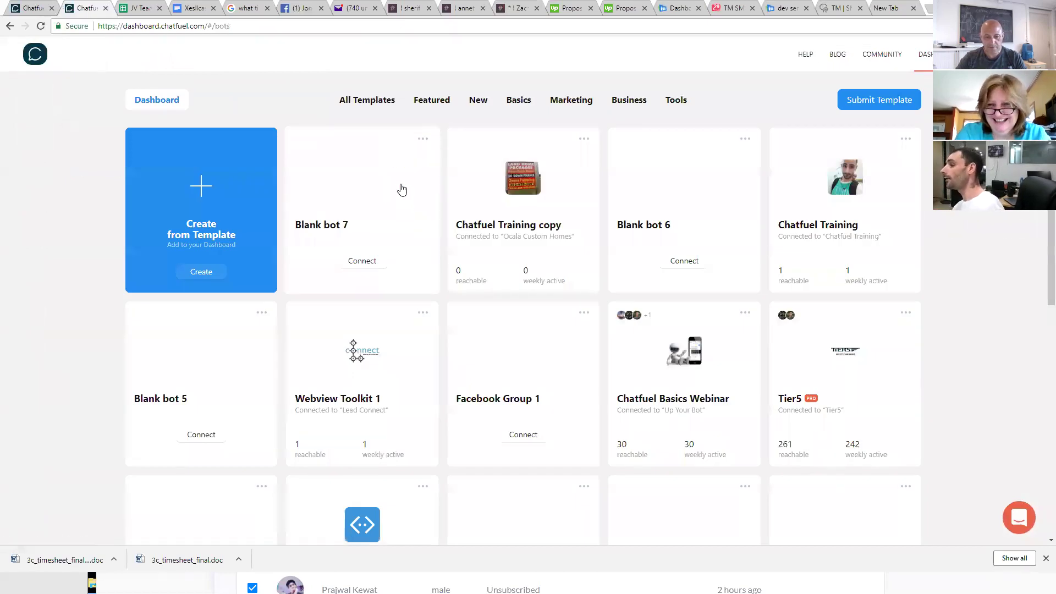
click(421, 141)
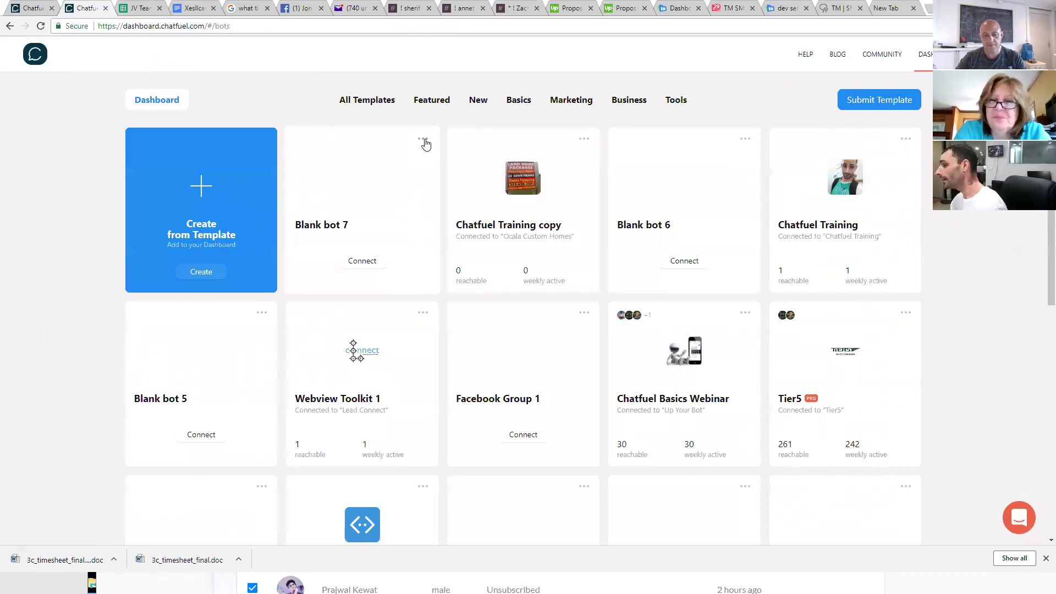
click(424, 139)
click(396, 163)
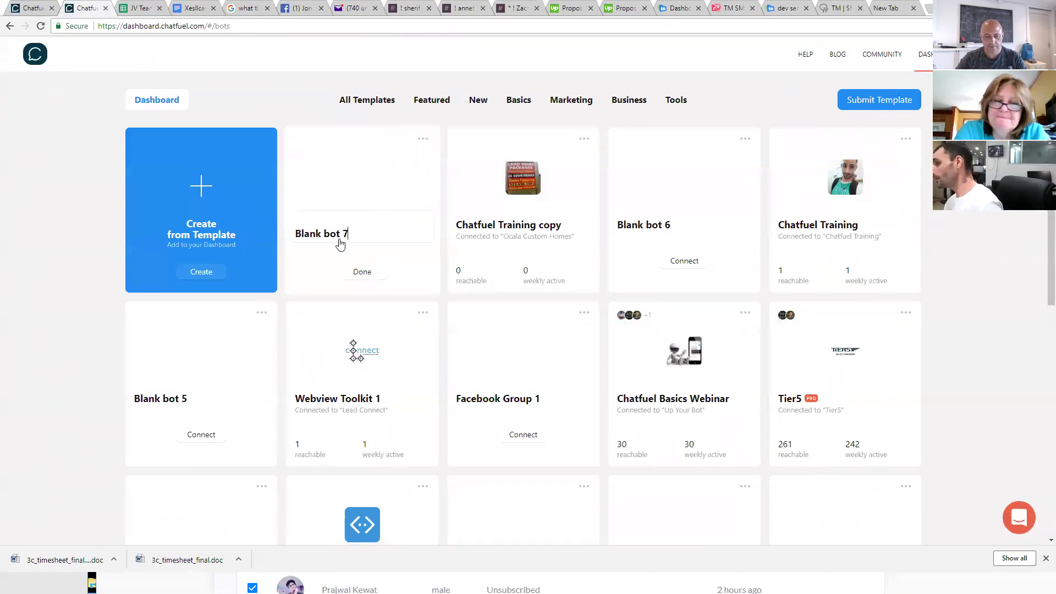
key(ctrl+a)
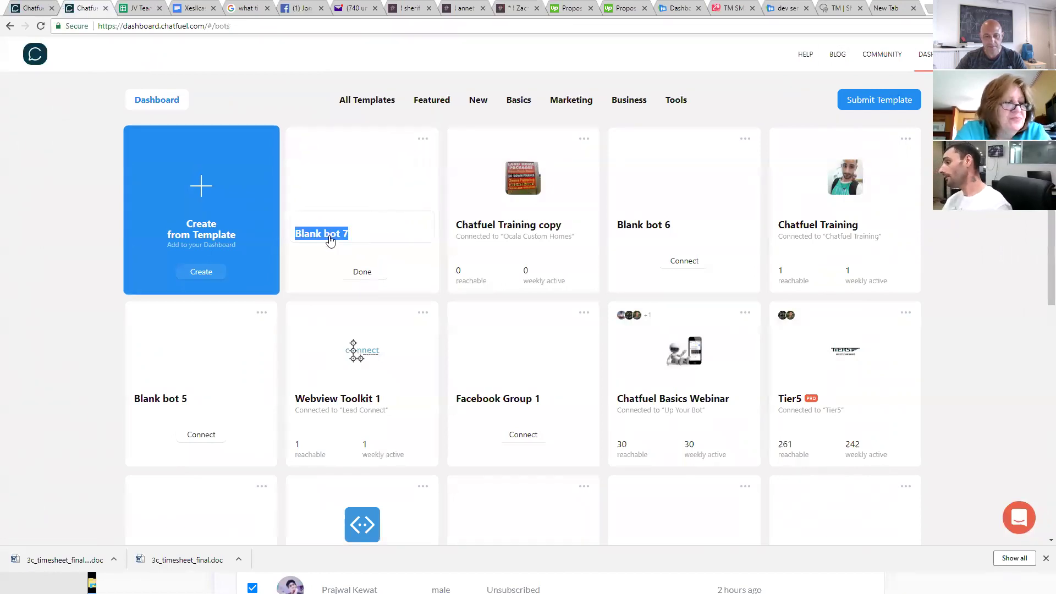
text(Hair Salon)
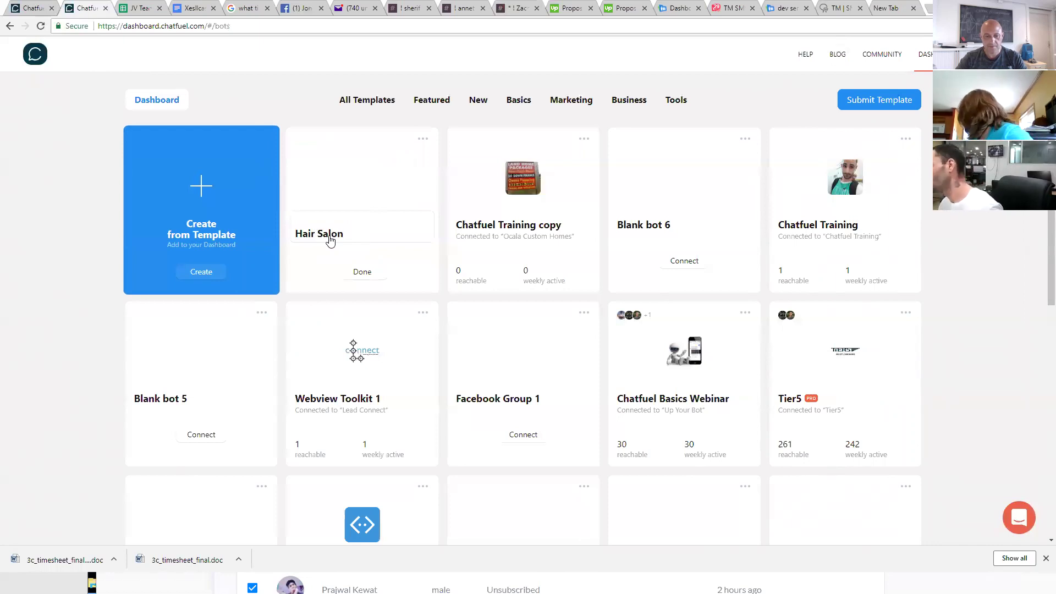
click(358, 273)
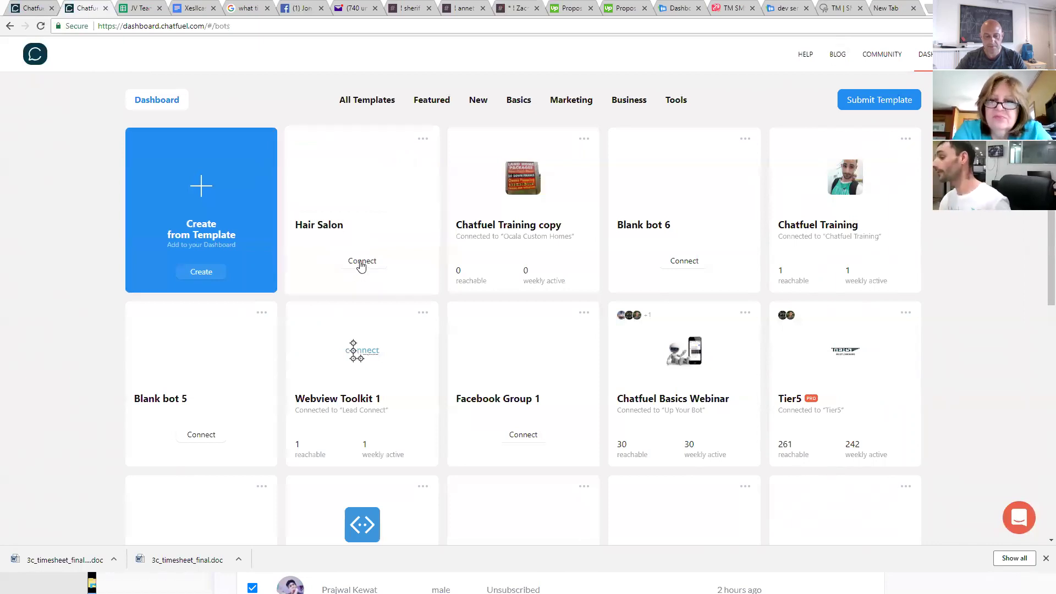
Open the page connection settings of the Hair Salon bot and look through the available Facebook pages.
click(367, 265)
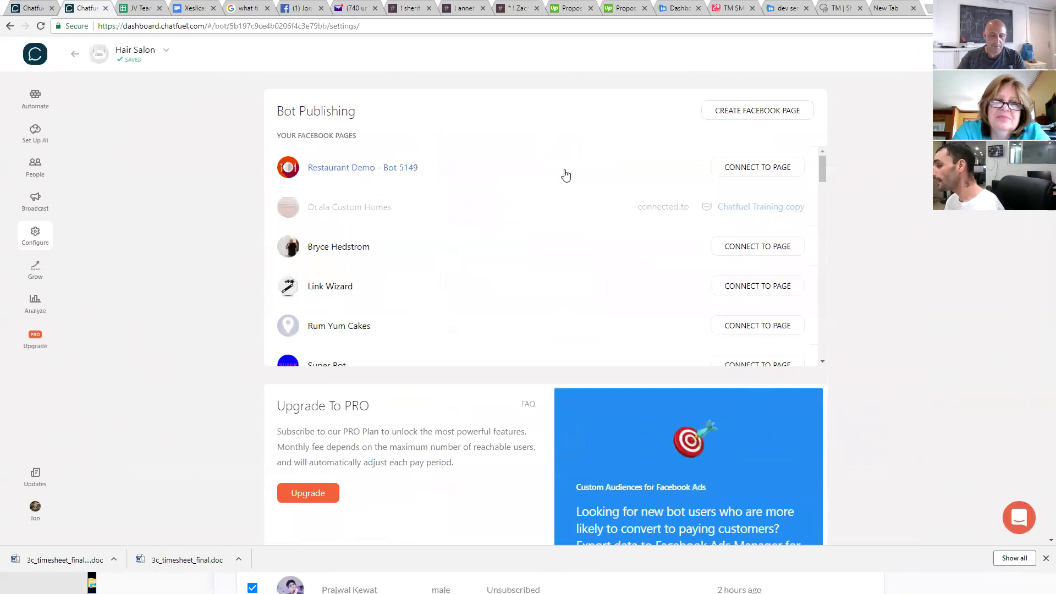
scroll(563, 174, down, 5)
scroll(572, 253, down, 6)
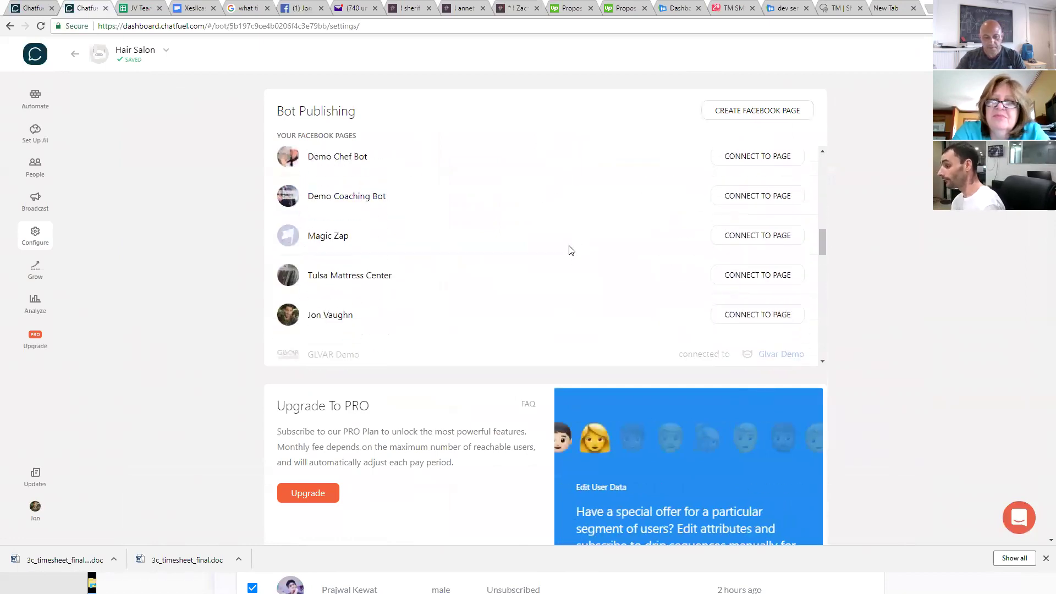
scroll(571, 250, down, 10)
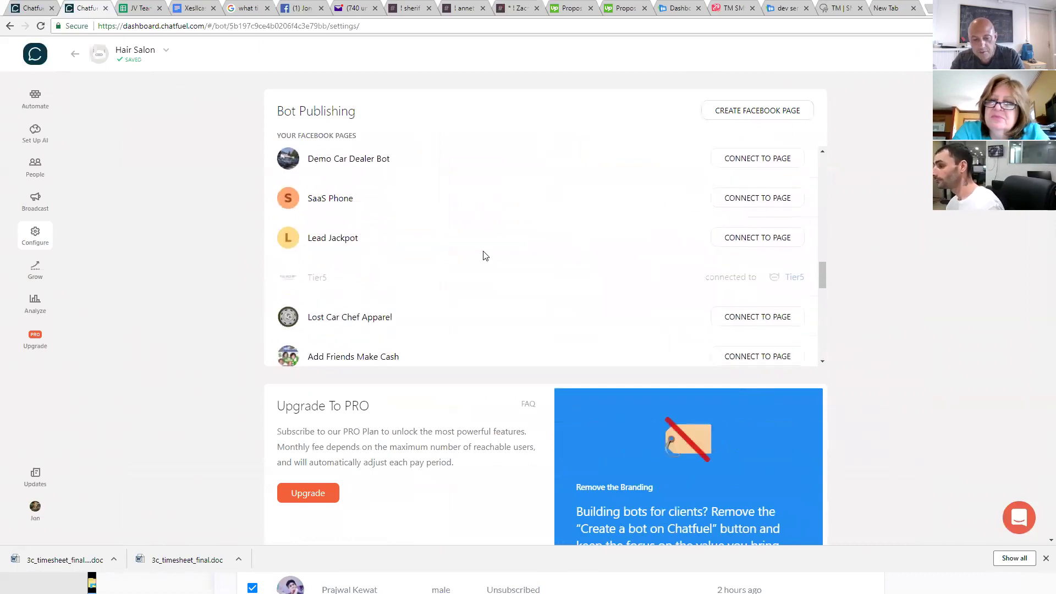
scroll(486, 255, up, 10)
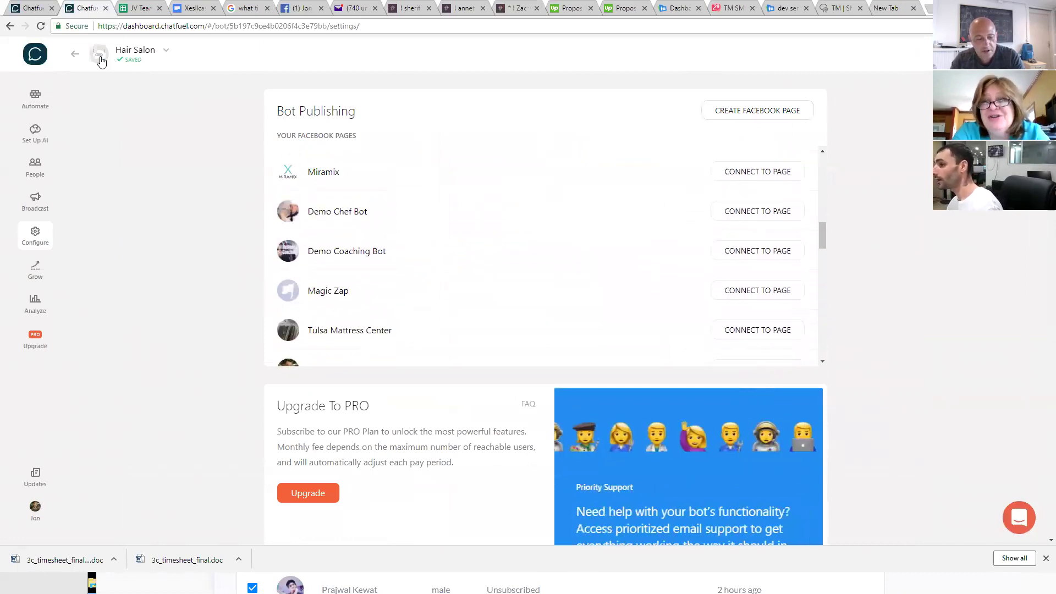
Go back to the dashboard, look over the bots and open the Hair Salon bot.
click(75, 57)
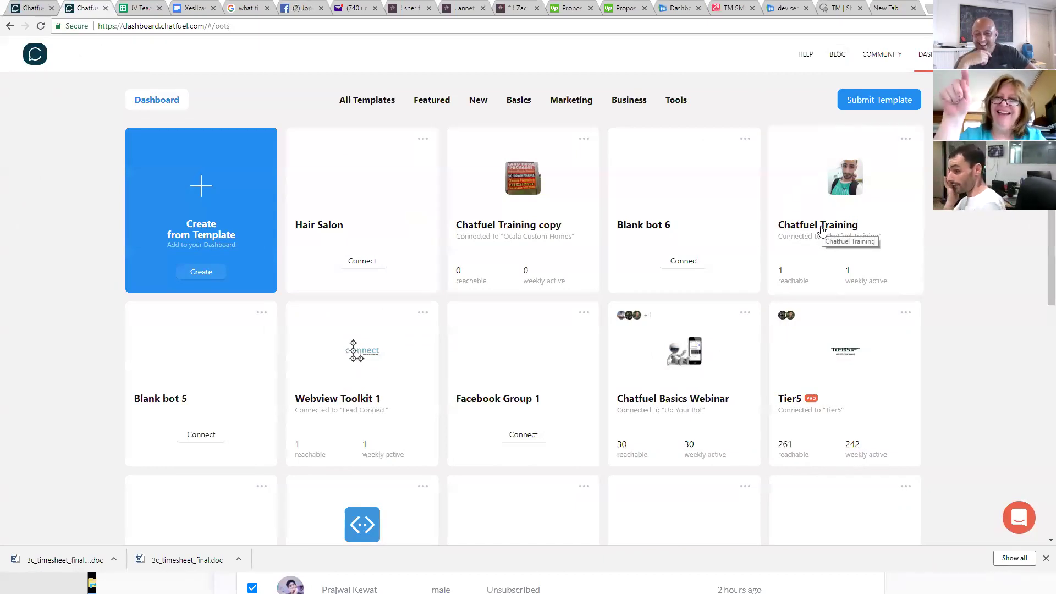
scroll(424, 229, down, 1)
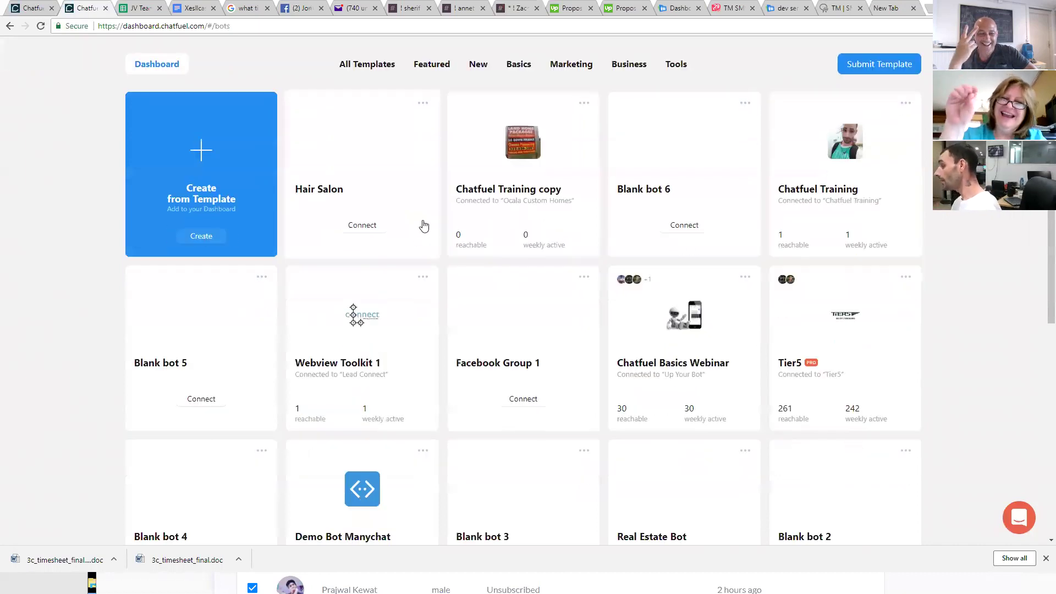
scroll(755, 288, down, 1)
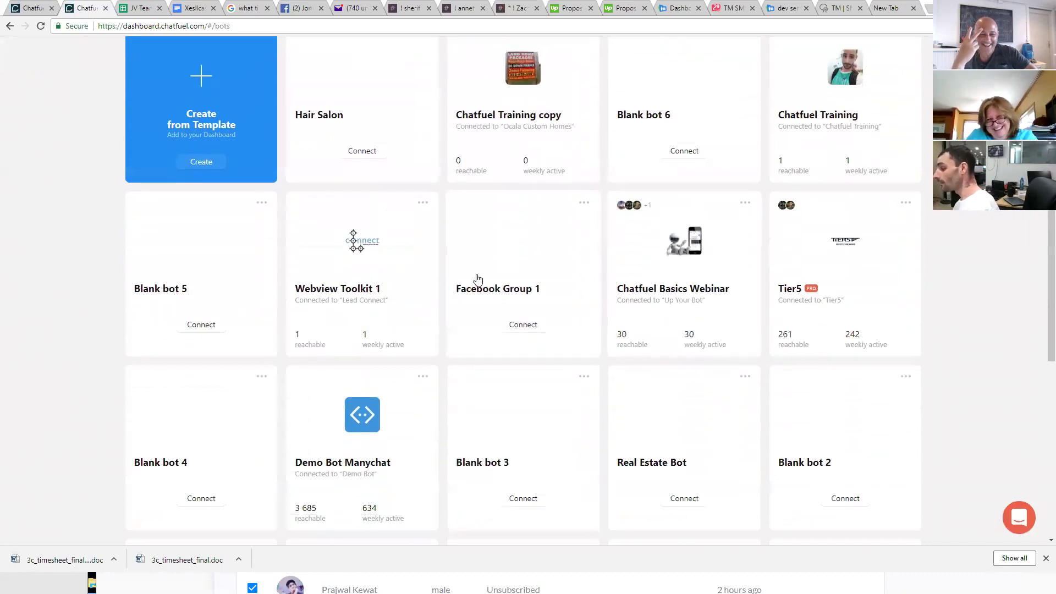
click(357, 135)
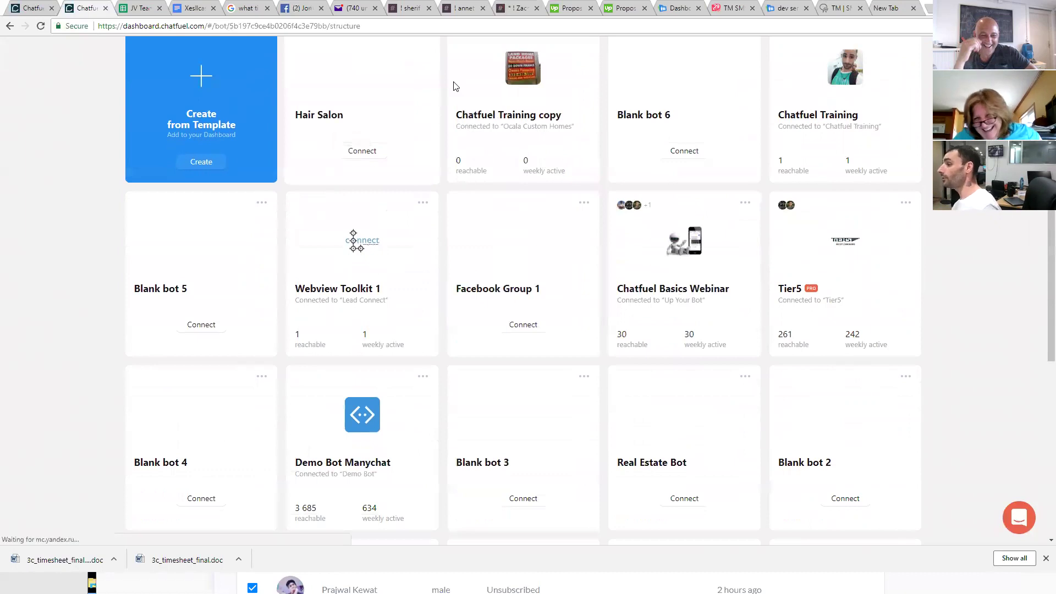
Return to the dashboard and rename the Hair Salon bot as Coaching Business.
click(75, 53)
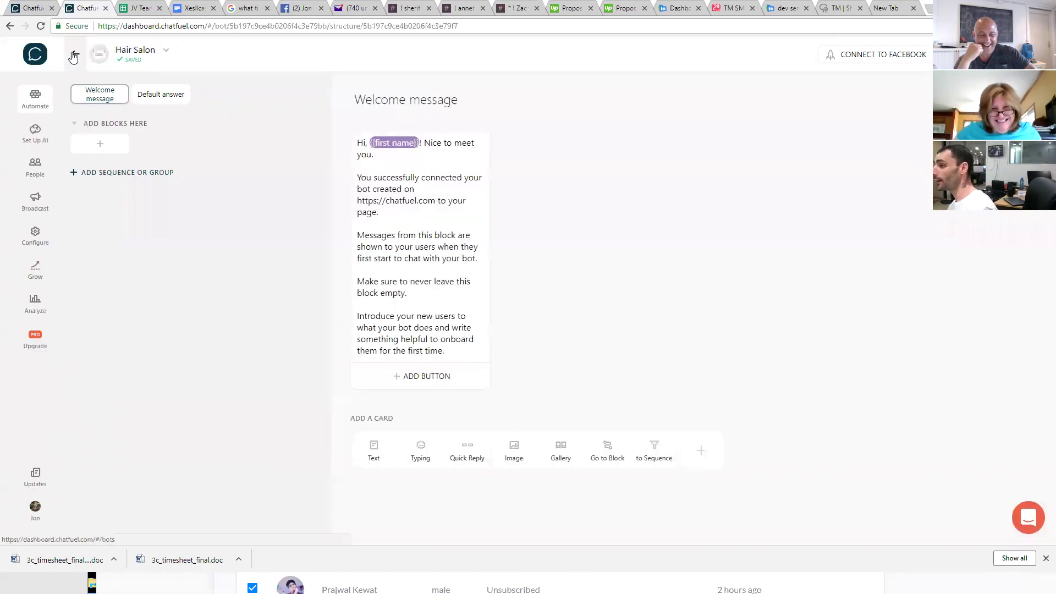
click(423, 139)
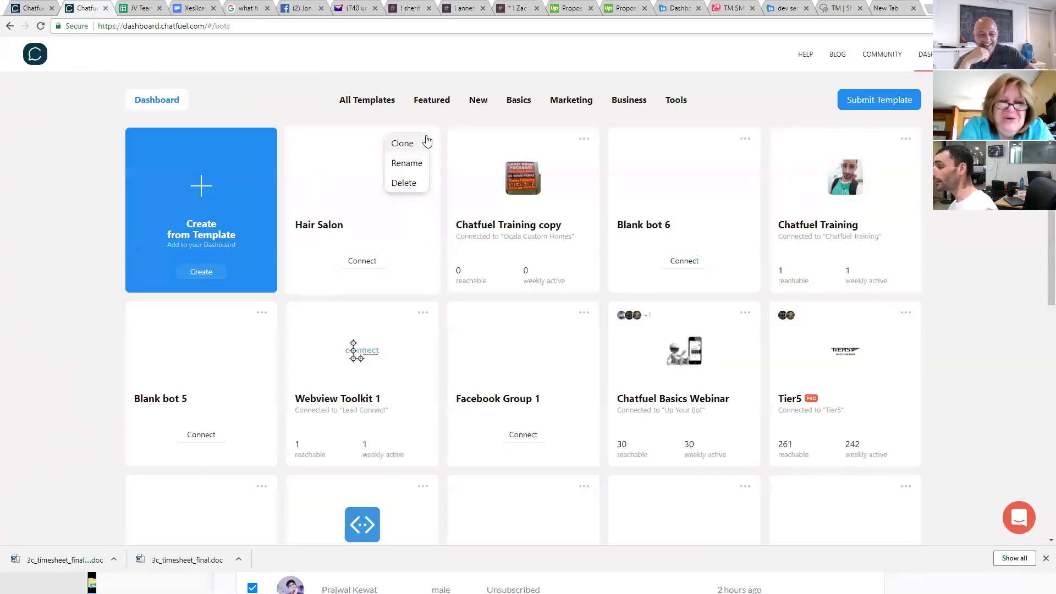
click(405, 164)
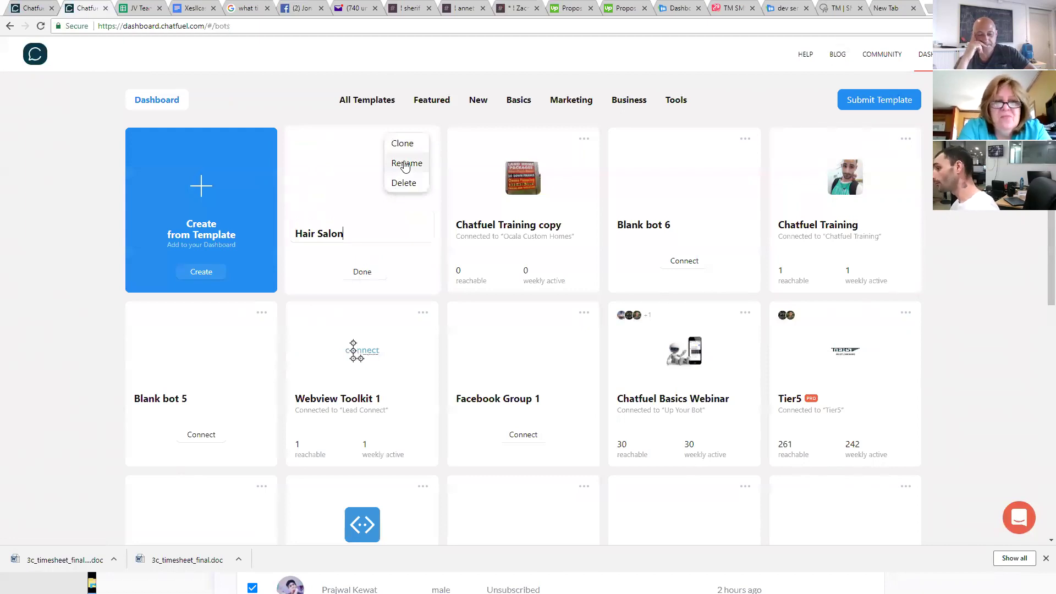
drag(359, 237, 271, 235)
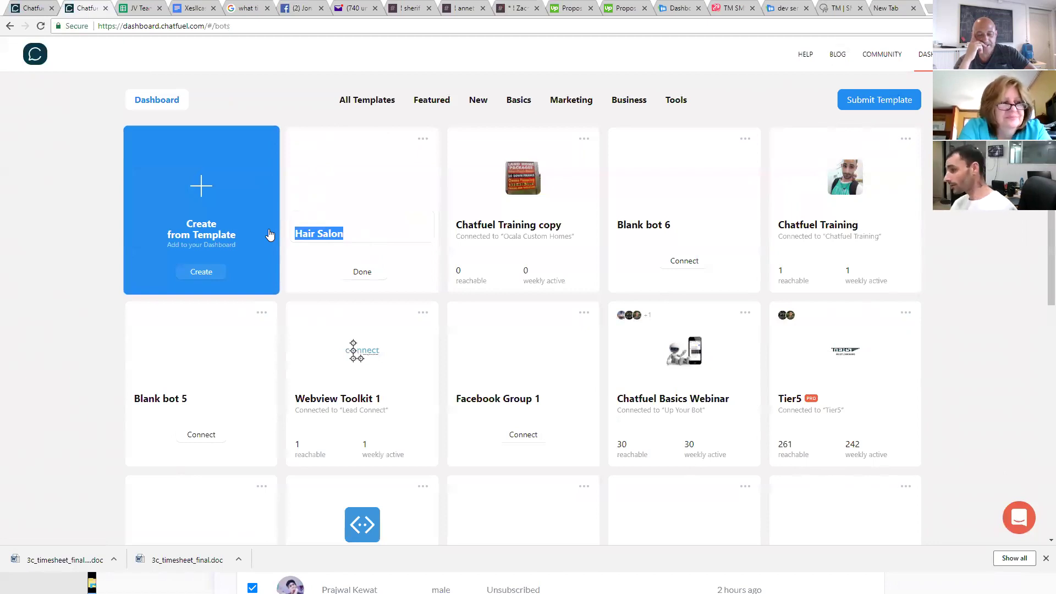
text(Coaching Business)
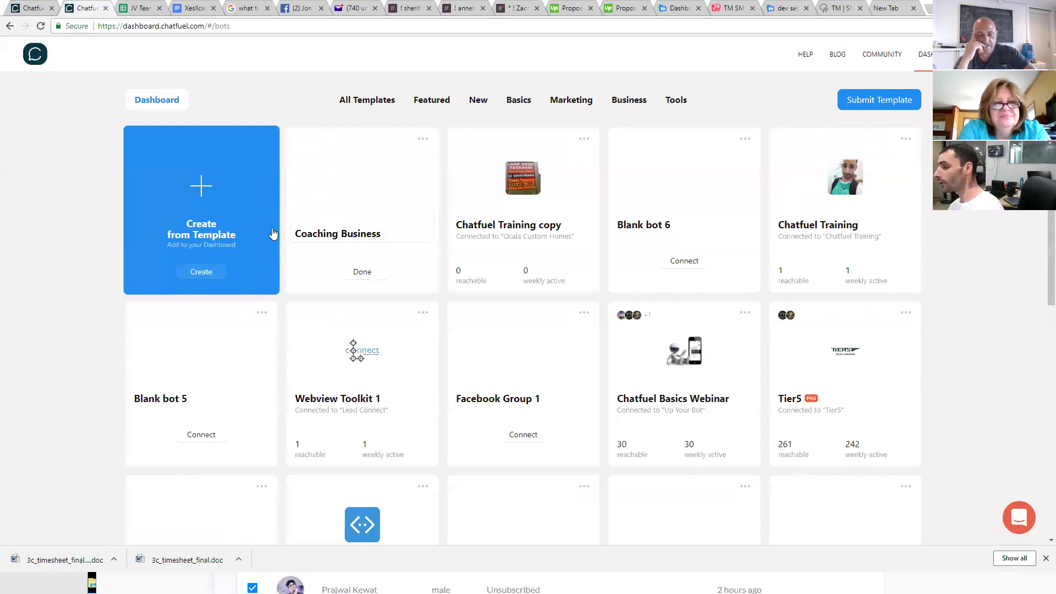
click(362, 273)
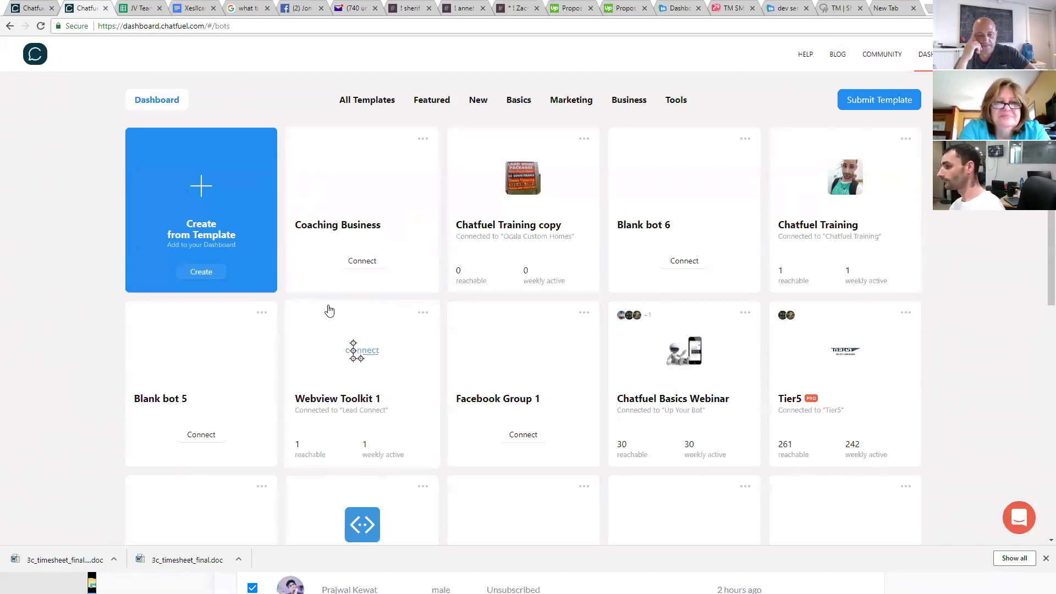
Connect the Coaching Business bot to the SaaS Phone Facebook page.
click(361, 269)
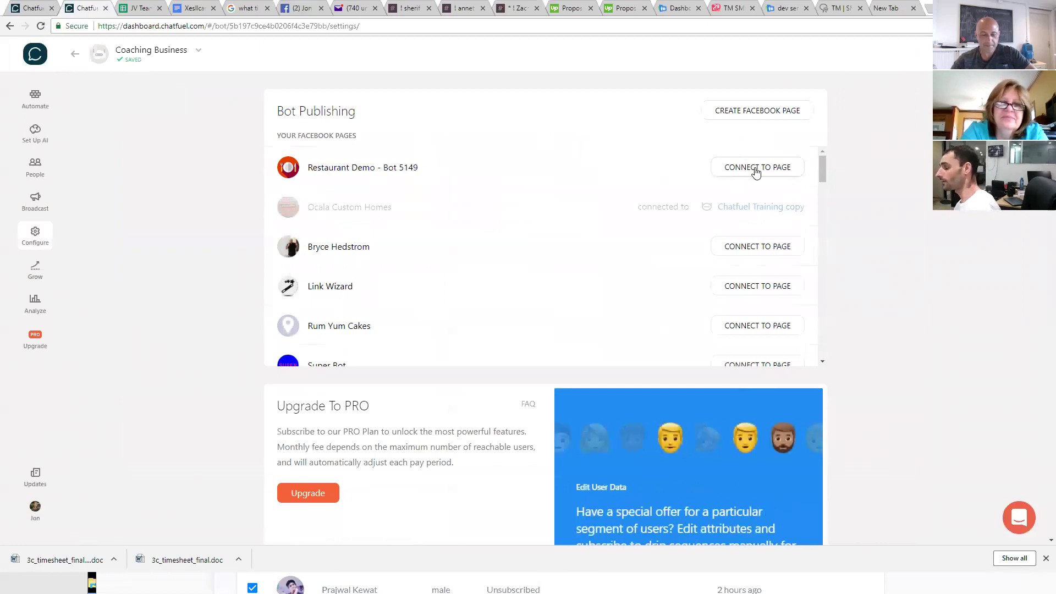
scroll(708, 207, down, 5)
scroll(683, 227, down, 10)
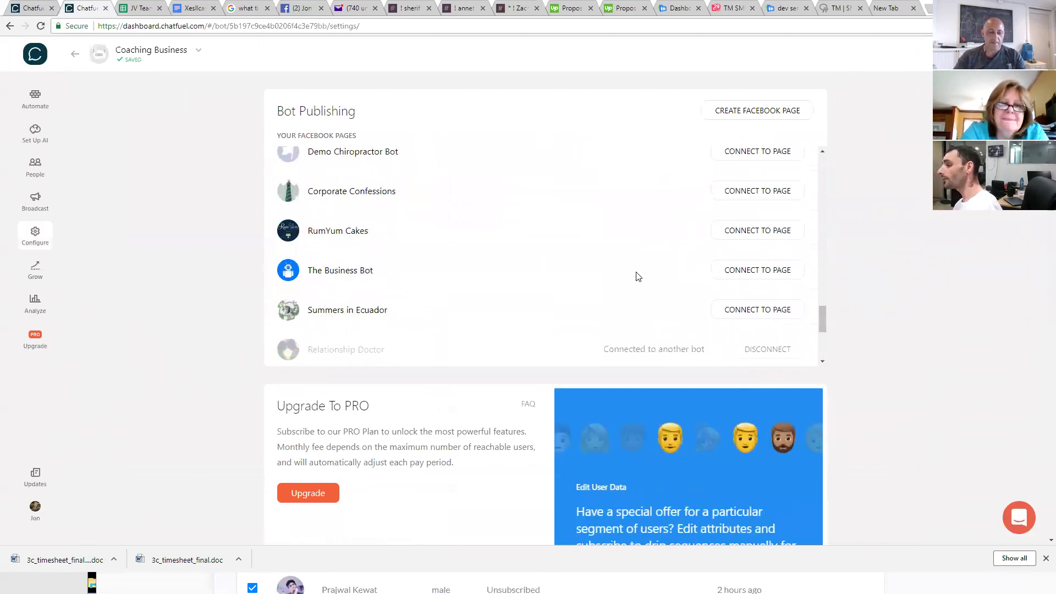
scroll(635, 278, down, 5)
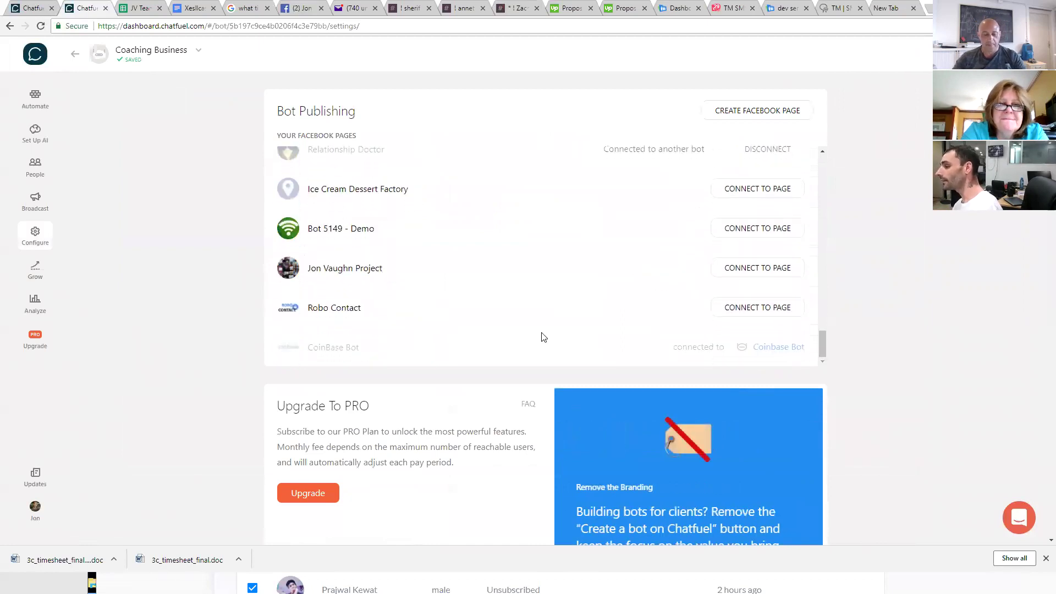
scroll(537, 303, up, 10)
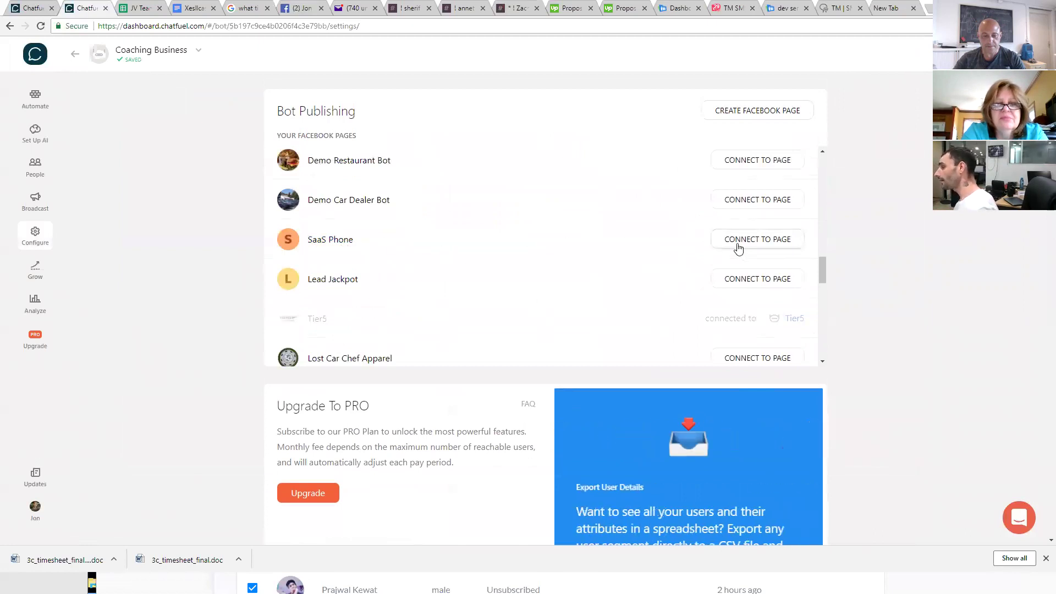
click(787, 240)
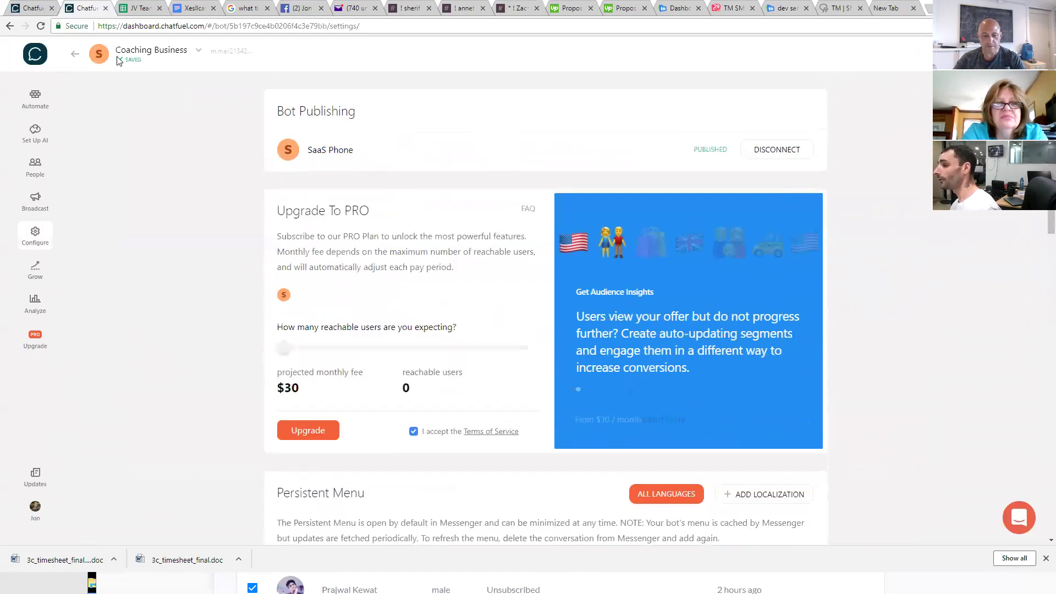
Copy the Coaching Business bot's m.me link and open it in a new browser tab.
click(297, 52)
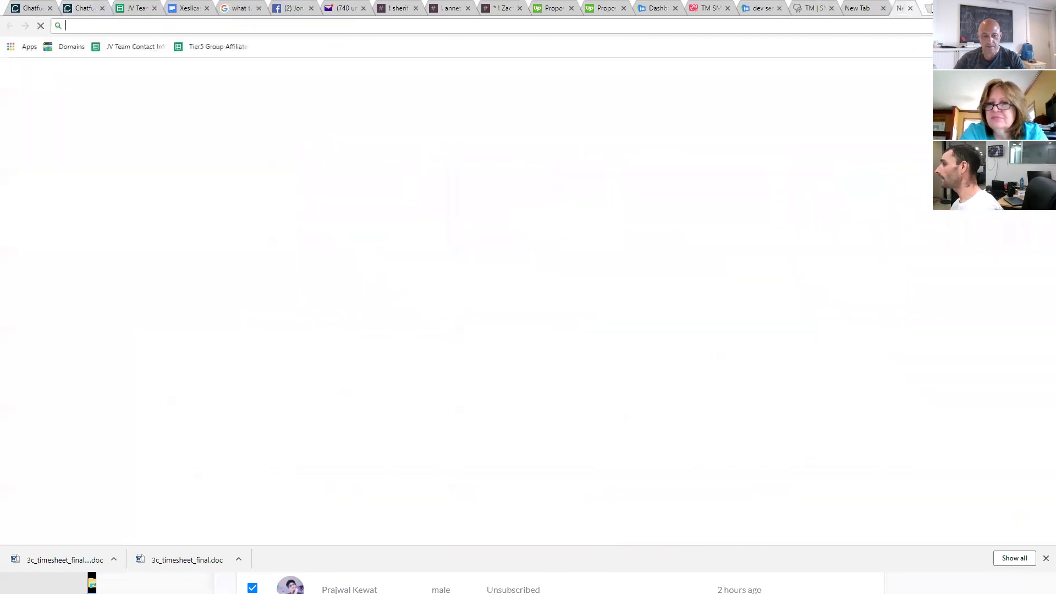
click(928, 8)
key(ctrl+v)
key(Return)
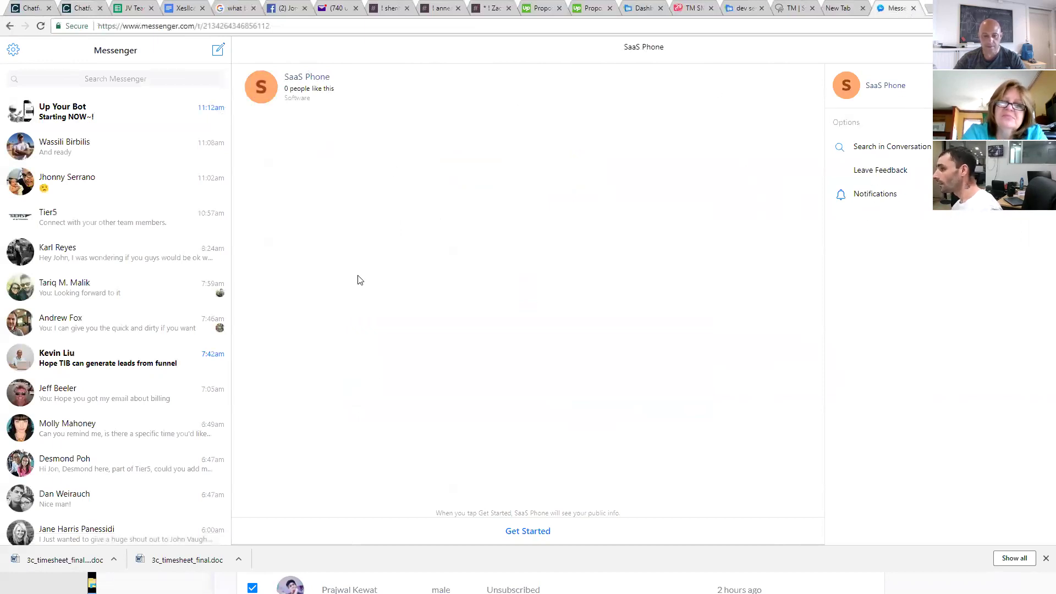
Open the SaaS Phone Facebook page in its own browser tab, place it before the Messenger tab and return to Messenger.
right_click(316, 81)
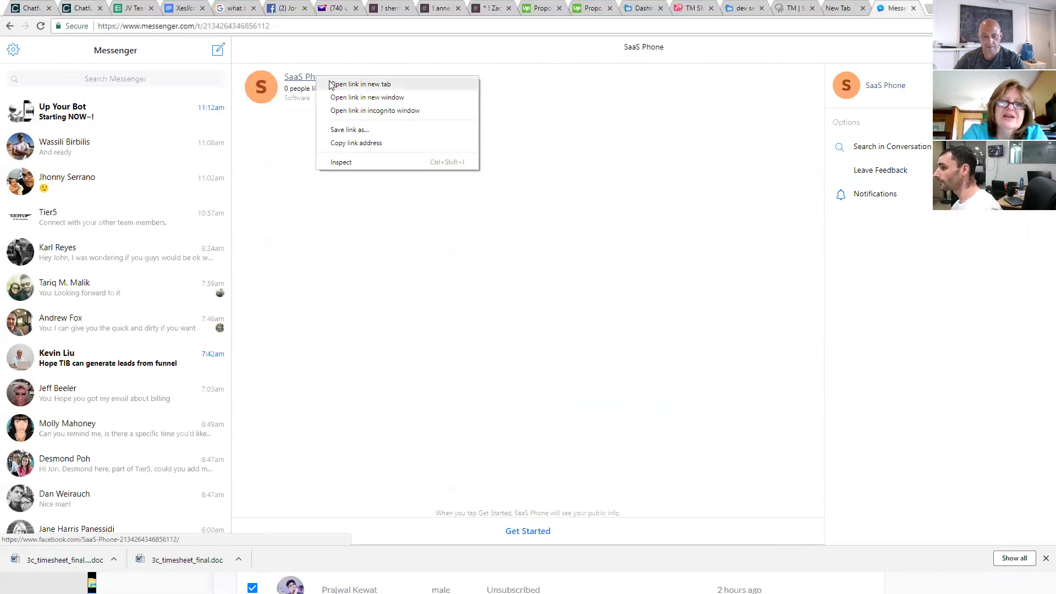
click(352, 84)
click(881, 8)
drag(880, 8, 847, 8)
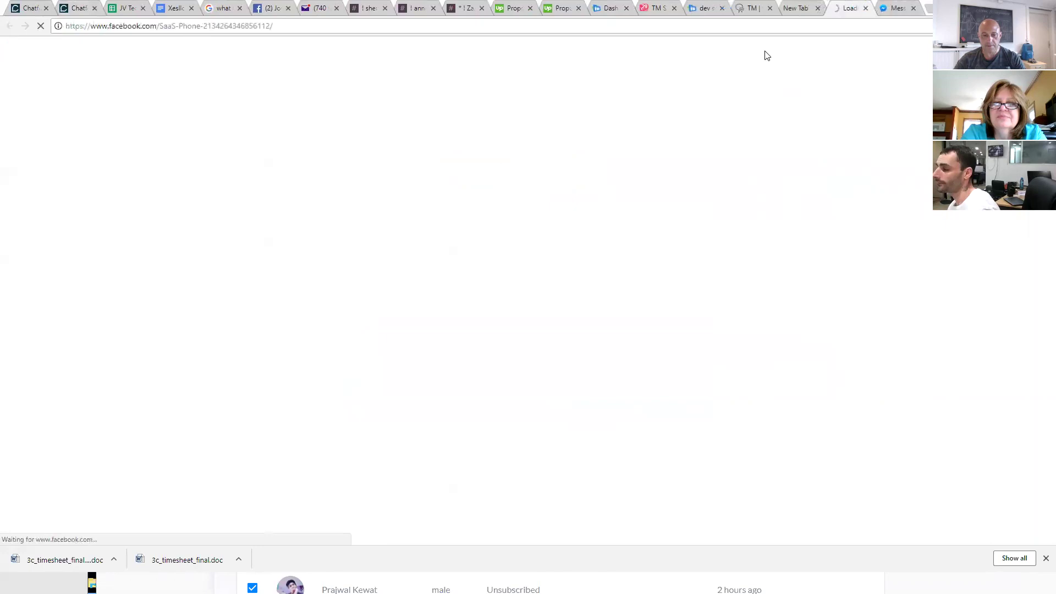
click(899, 8)
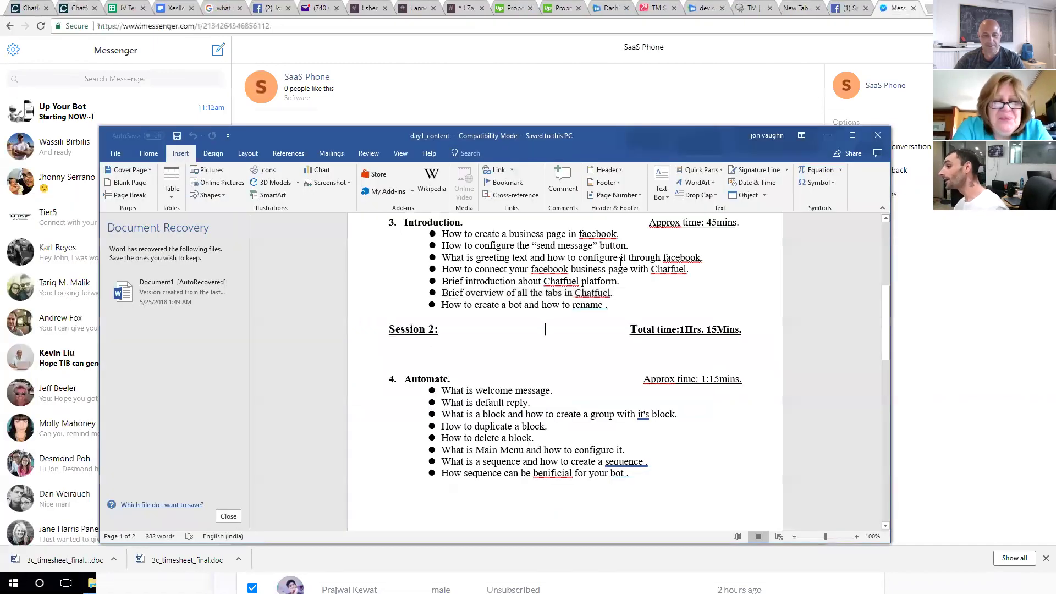
Move the day1_content outline window out of the way and switch to the Tier5 bot in Chatfuel.
drag(530, 138, 0, 259)
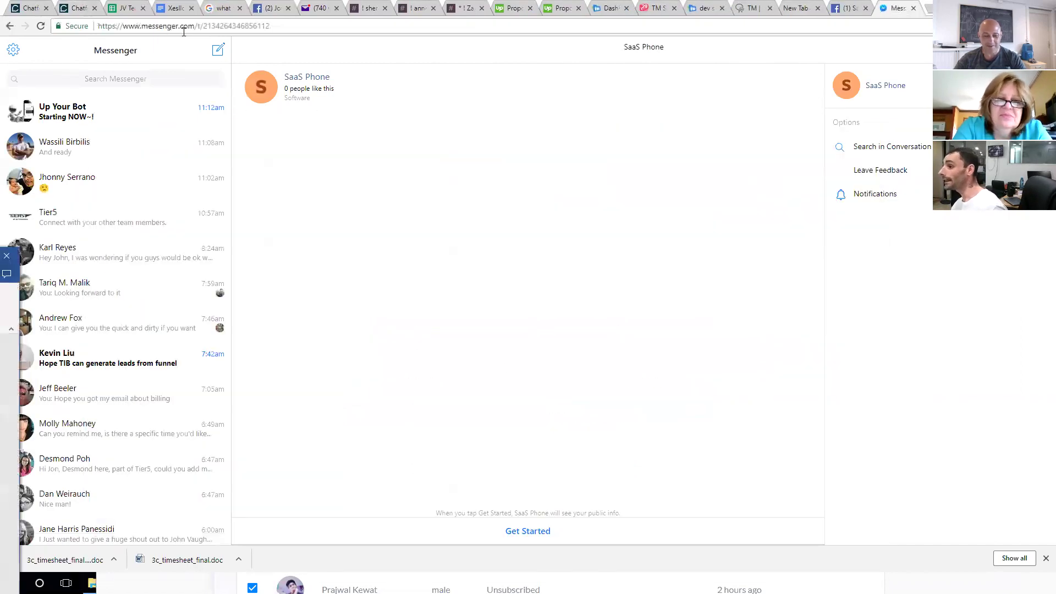
click(27, 6)
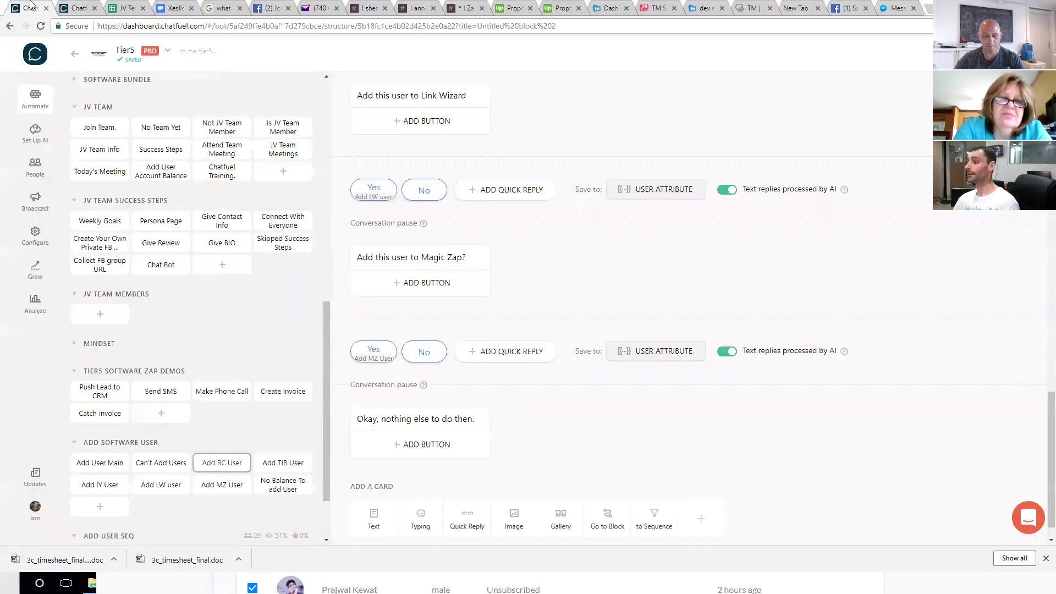
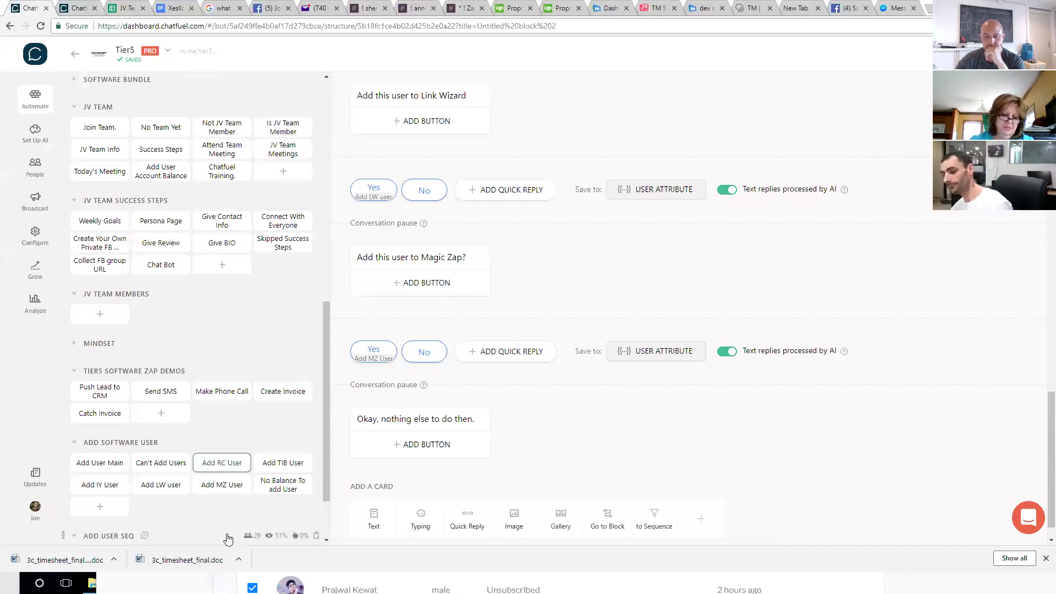
Bring up the day1_content outline and highlight the Introduction bullet "How to create a bot and how to rename".
mouse_move(12, 419)
key(alt+Tab)
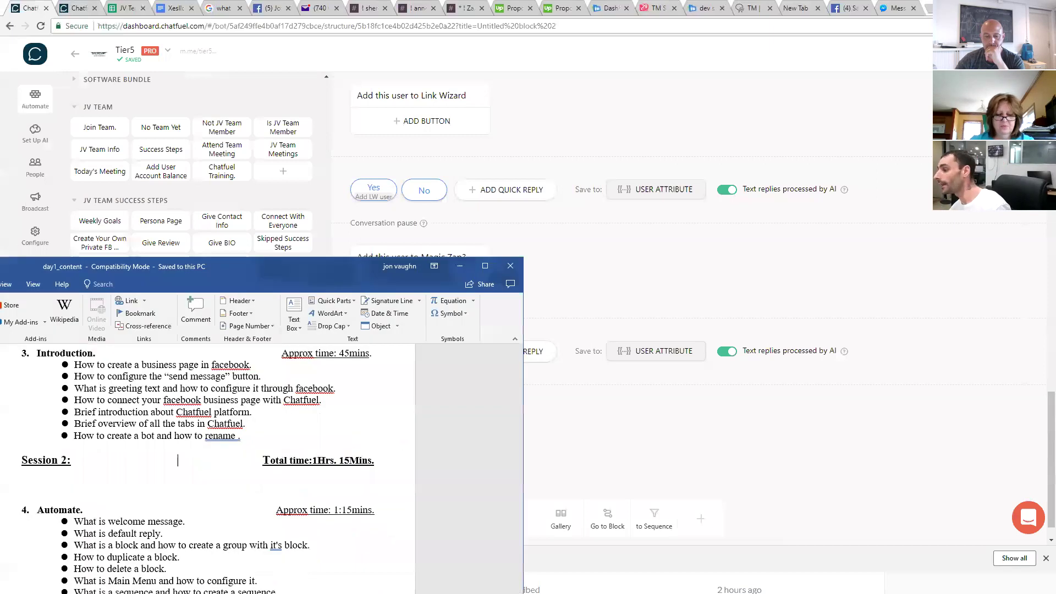
scroll(534, 292, up, 2)
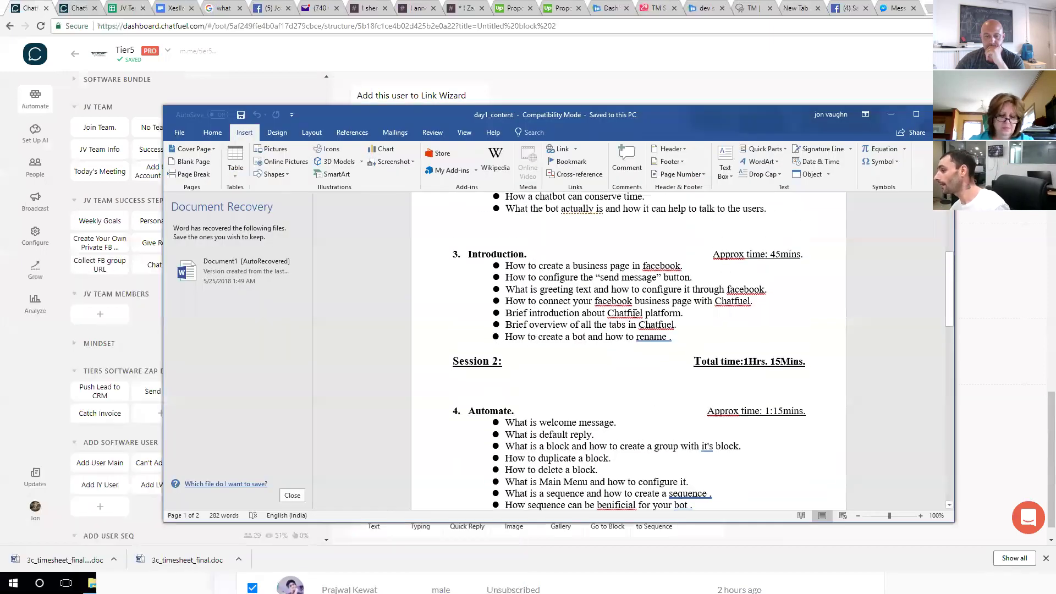
drag(692, 331, 569, 325)
click(525, 324)
click(569, 324)
drag(675, 336, 507, 337)
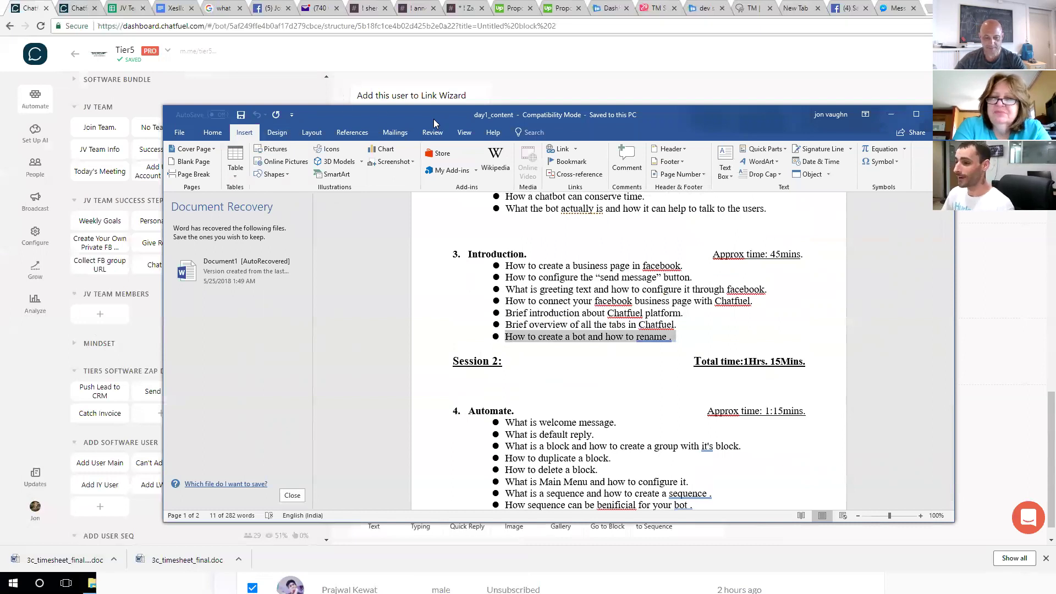
Reposition the outline window and highlight "overview of all the tabs in Chatfuel" in the Introduction list.
drag(433, 119, 310, 175)
click(470, 381)
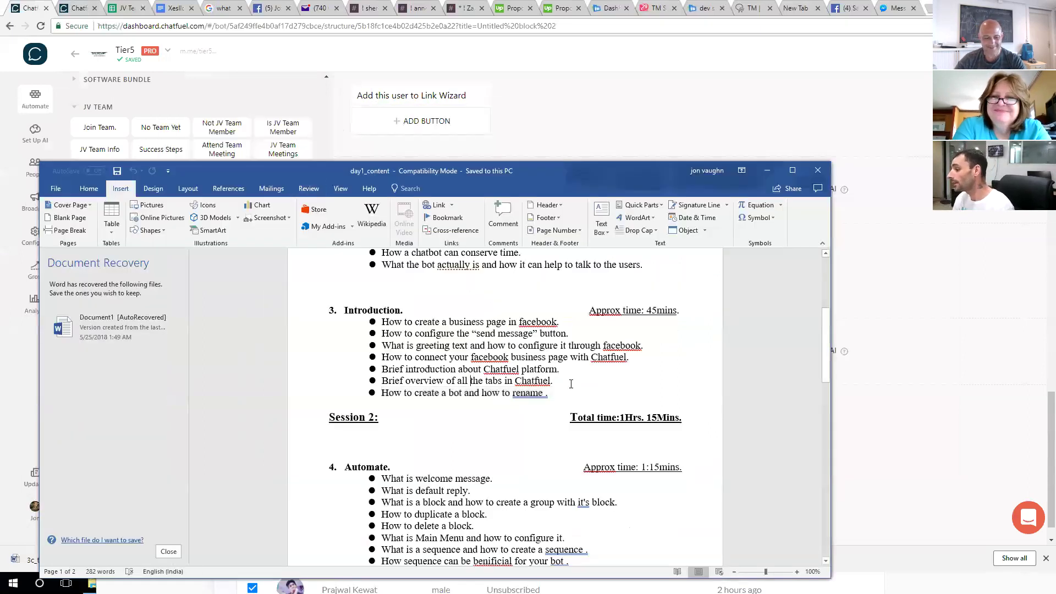
drag(571, 384, 405, 381)
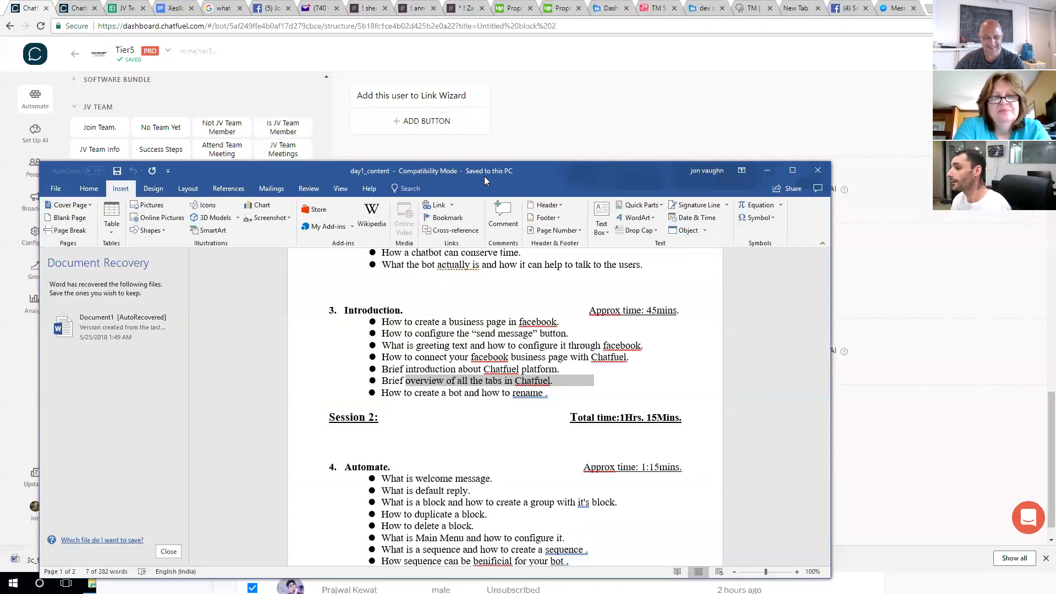
Return to the Tier5 bot's Automate view and show the Join Team. block and its neighbours in the JV Team group.
click(35, 100)
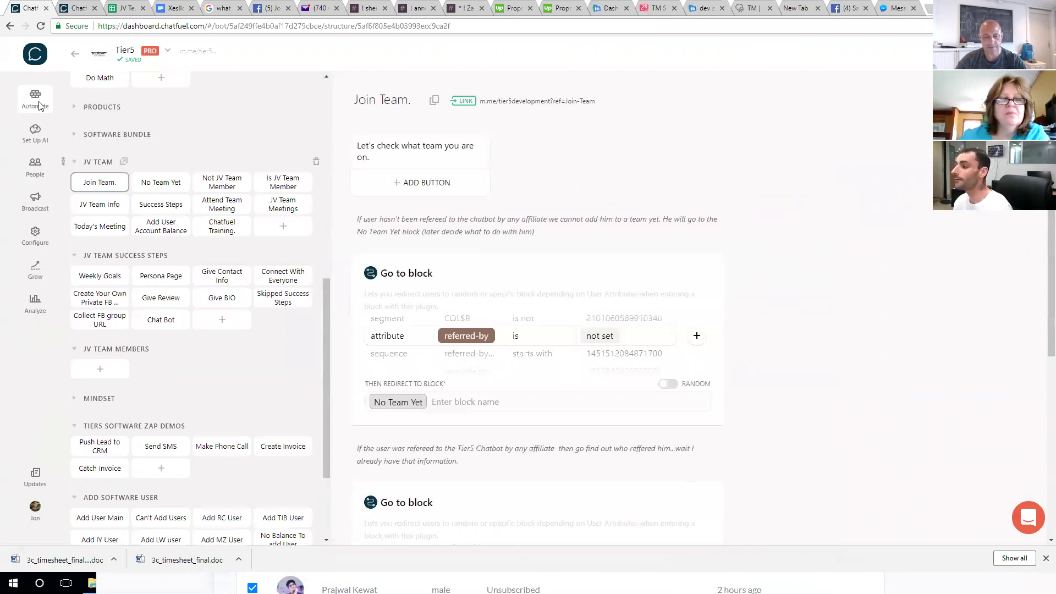
click(161, 182)
click(222, 182)
click(281, 186)
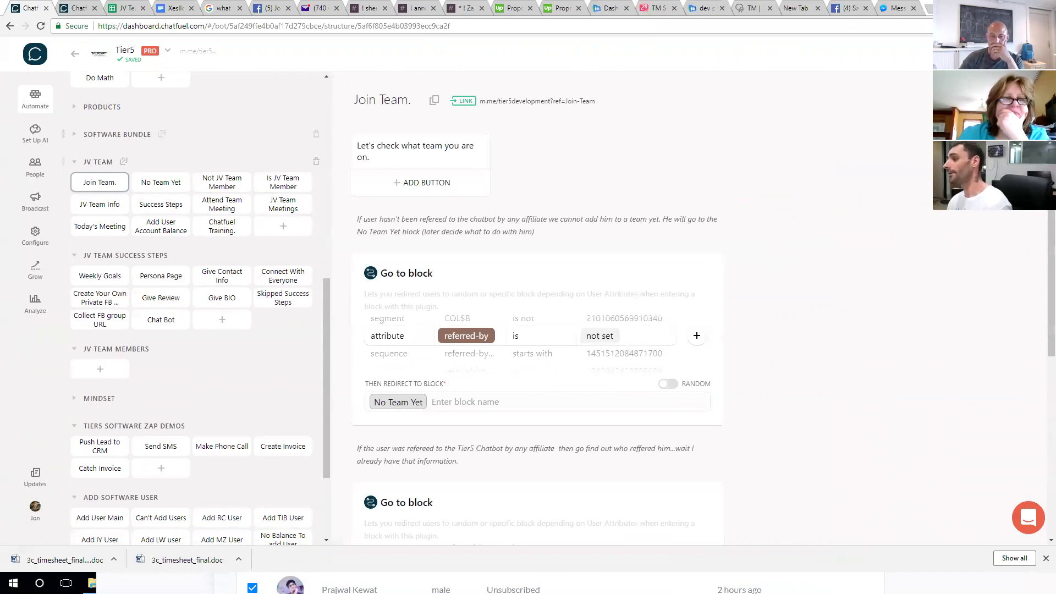
Expand the Software Bundle group and browse the other block groups, including Helpers and the Private FB Group's New Group User block.
click(117, 134)
scroll(195, 308, up, 5)
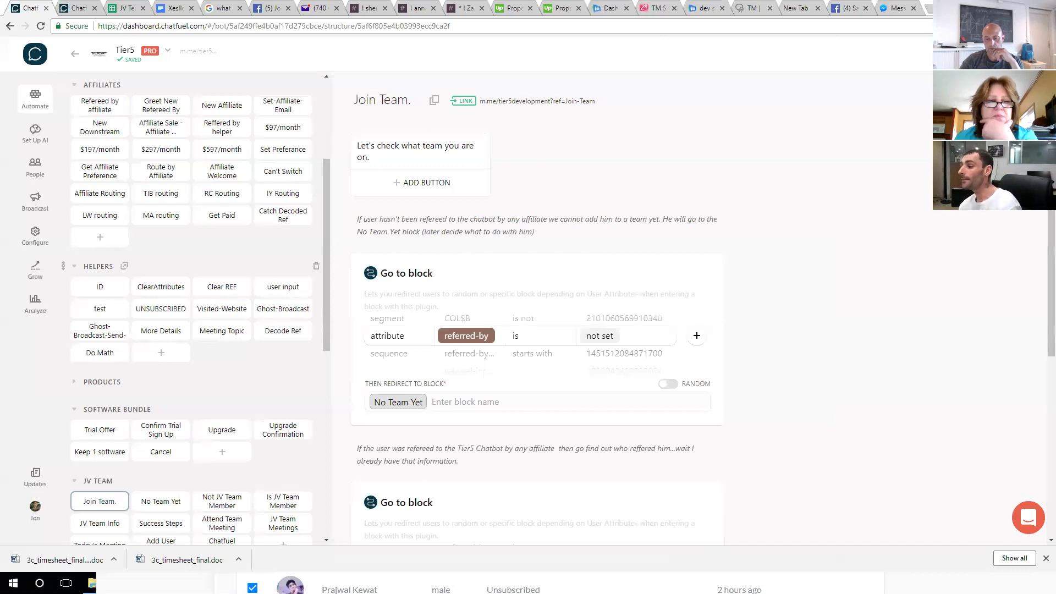
click(161, 286)
scroll(395, 176, down, 2)
scroll(395, 176, up, 2)
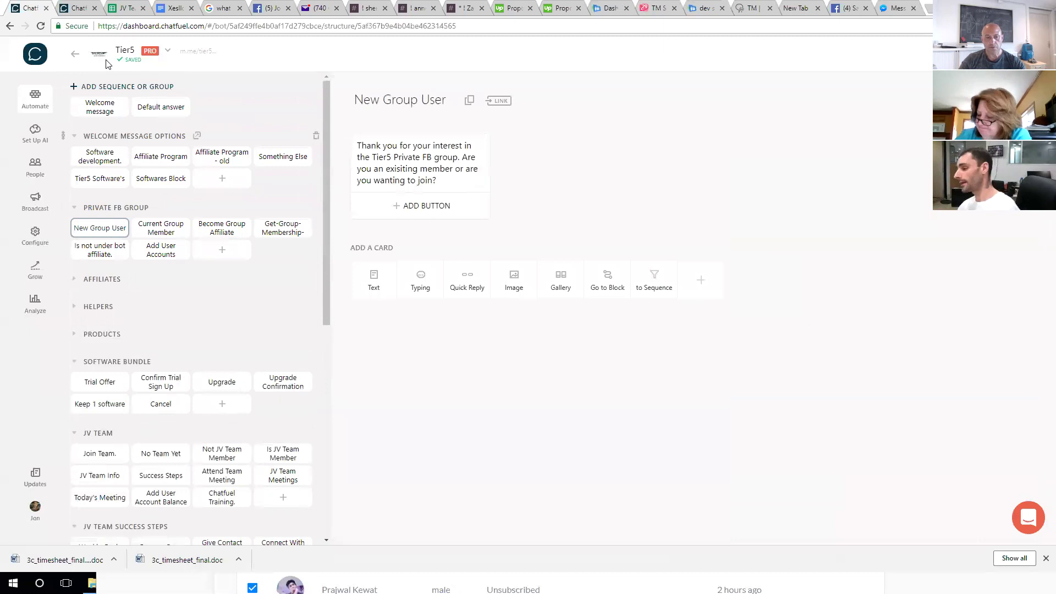
Show the choices for adding a sequence or group below the Add User Seq sequence, then dismiss them.
scroll(113, 77, down, 7)
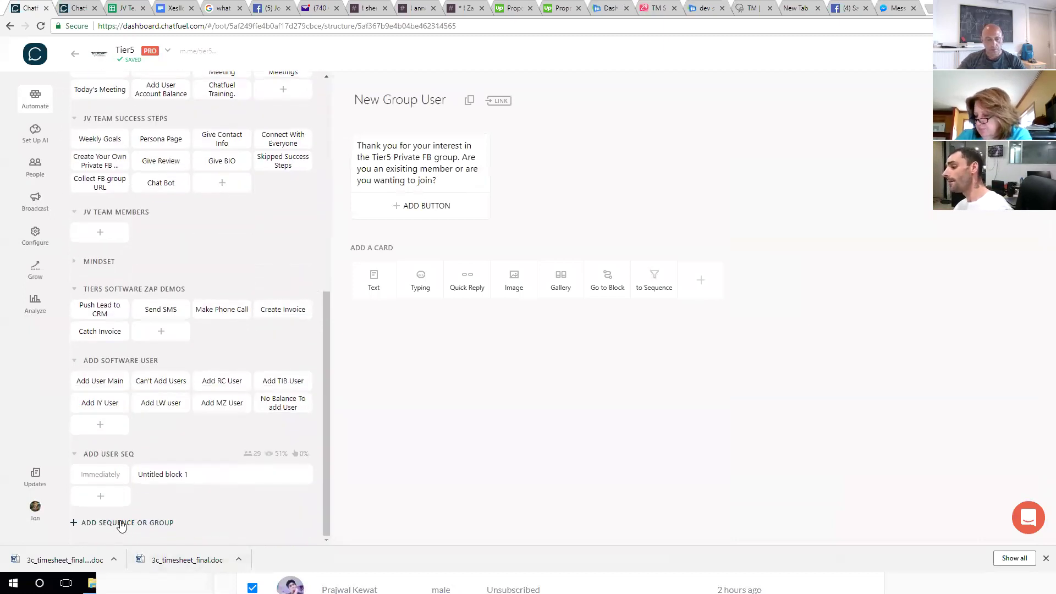
click(121, 524)
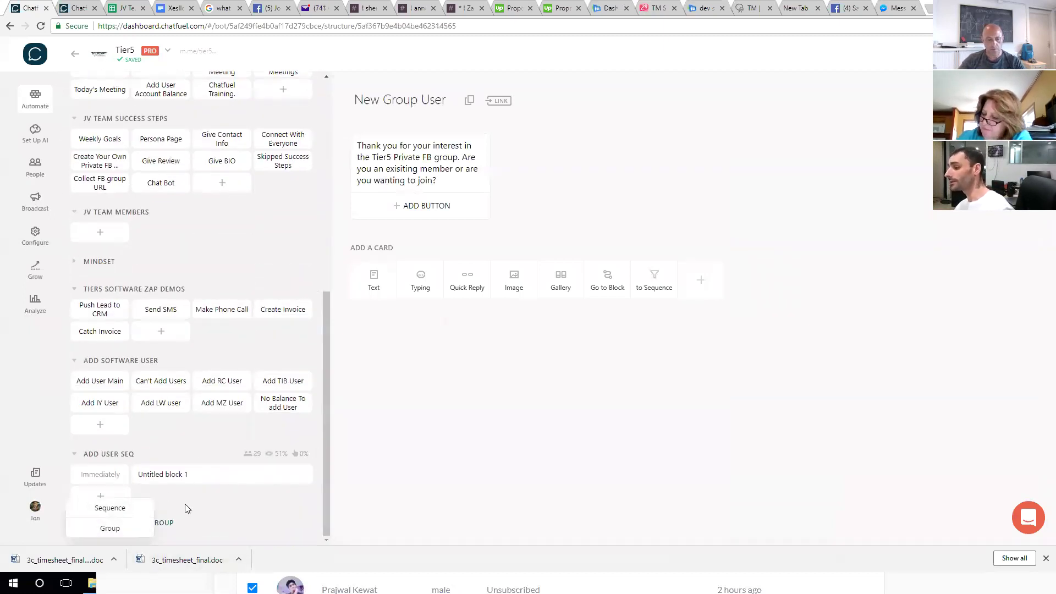
click(200, 463)
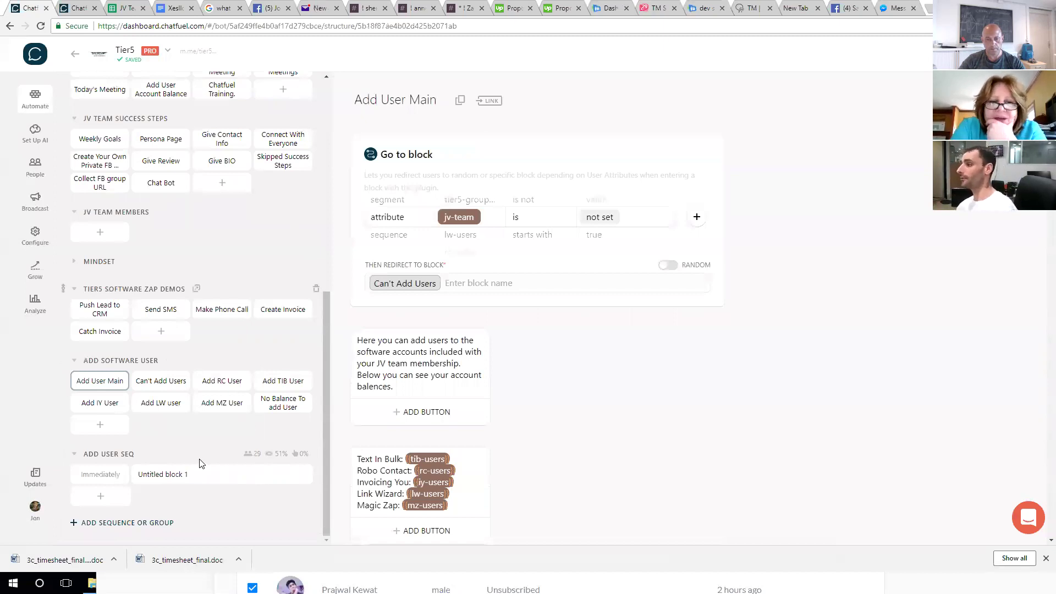
Open the Tier5 bot's AI setup and show the rule linking "add user" to the Add User Main block.
scroll(200, 464, up, 1)
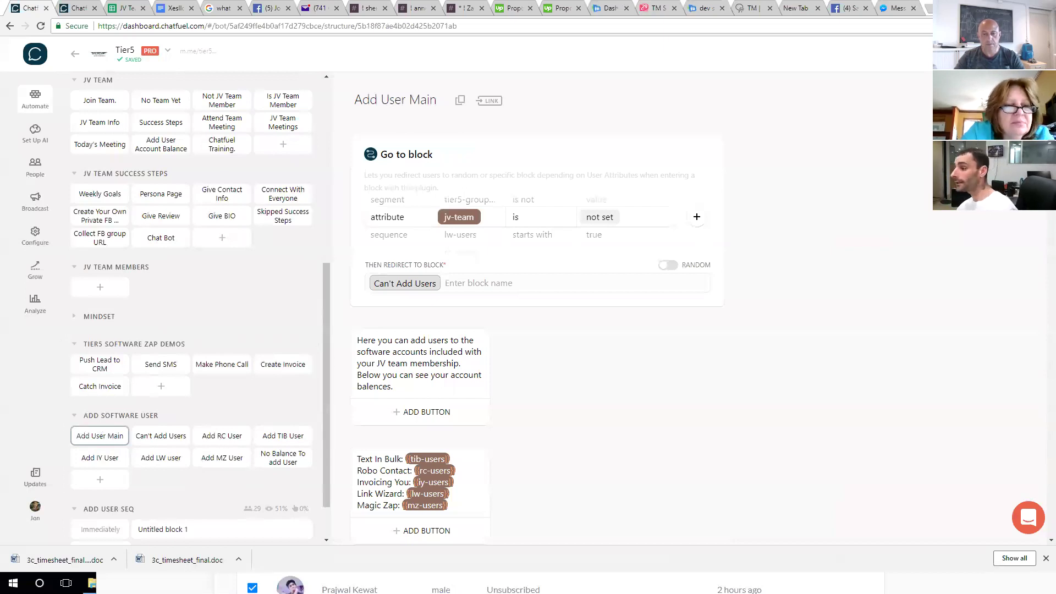
click(36, 144)
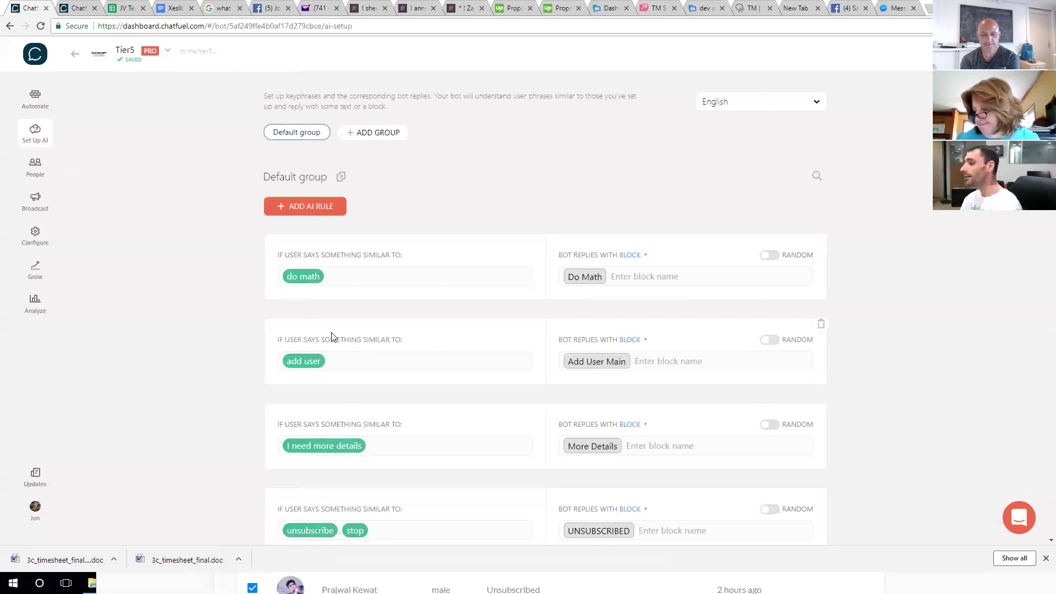
scroll(330, 337, down, 2)
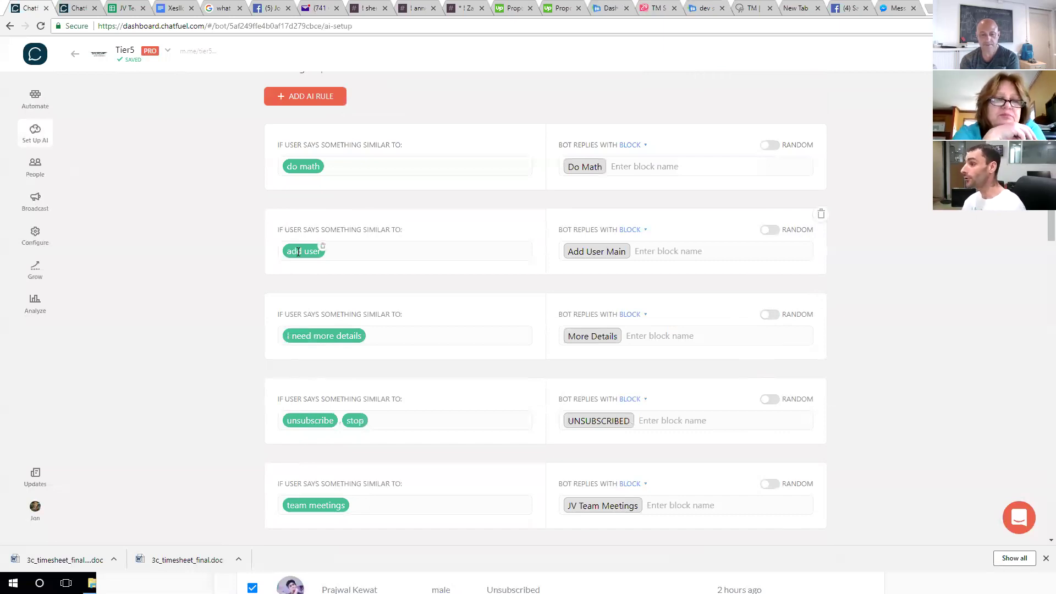
Switch to Facebook, find the Tier5 chat by searching contacts for "tier5", and send it the message "add user".
click(261, 7)
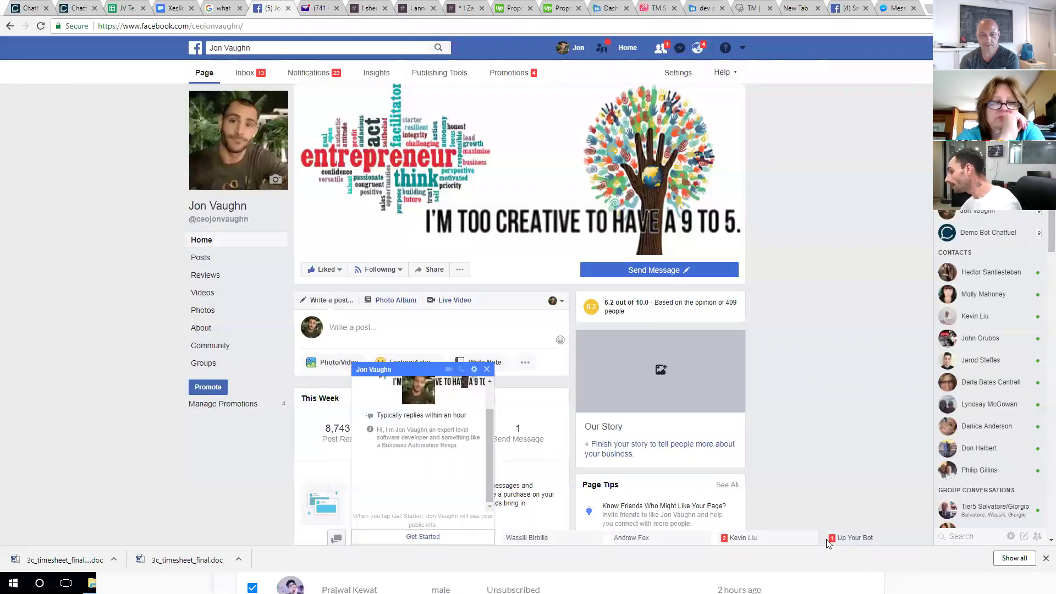
click(960, 537)
text(tier5)
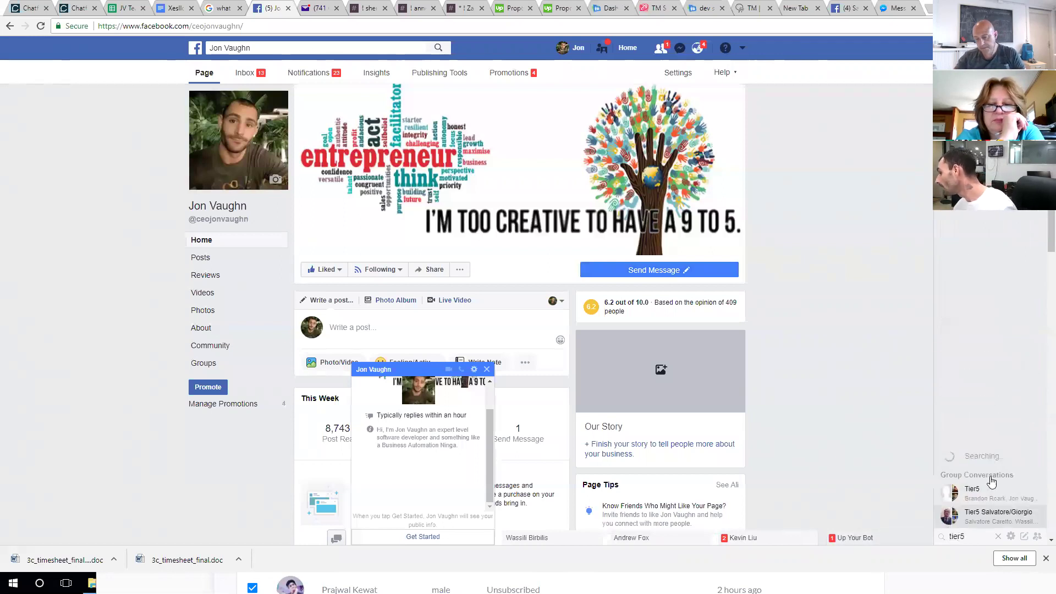
click(985, 490)
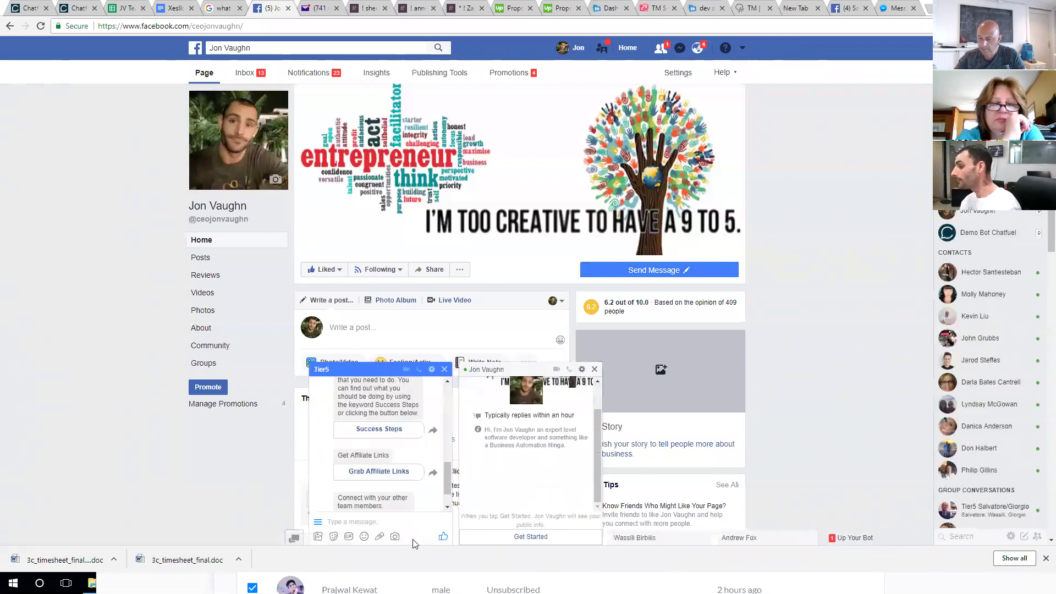
text(add user)
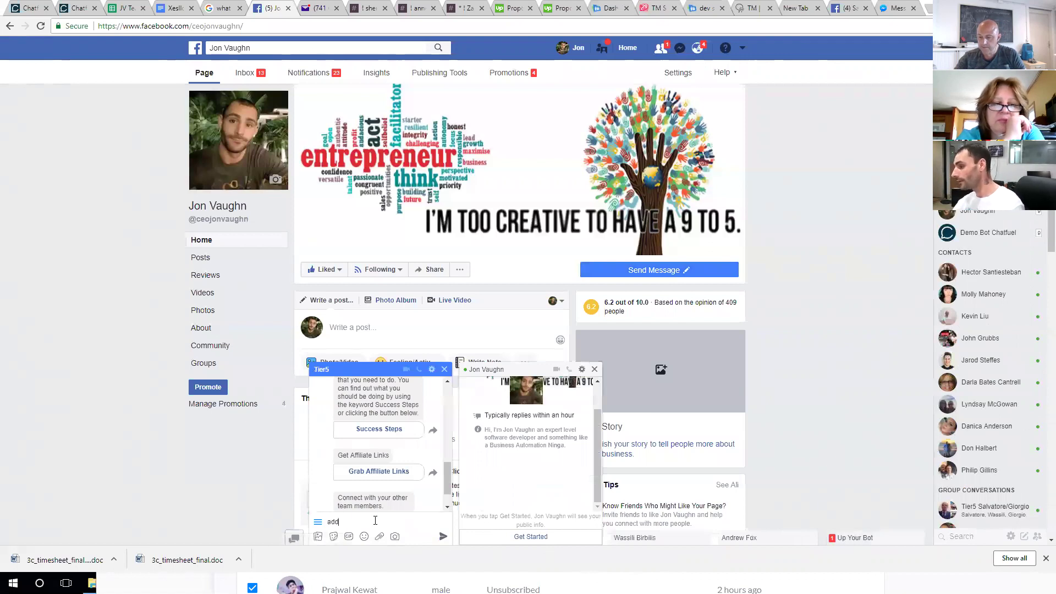
key(Return)
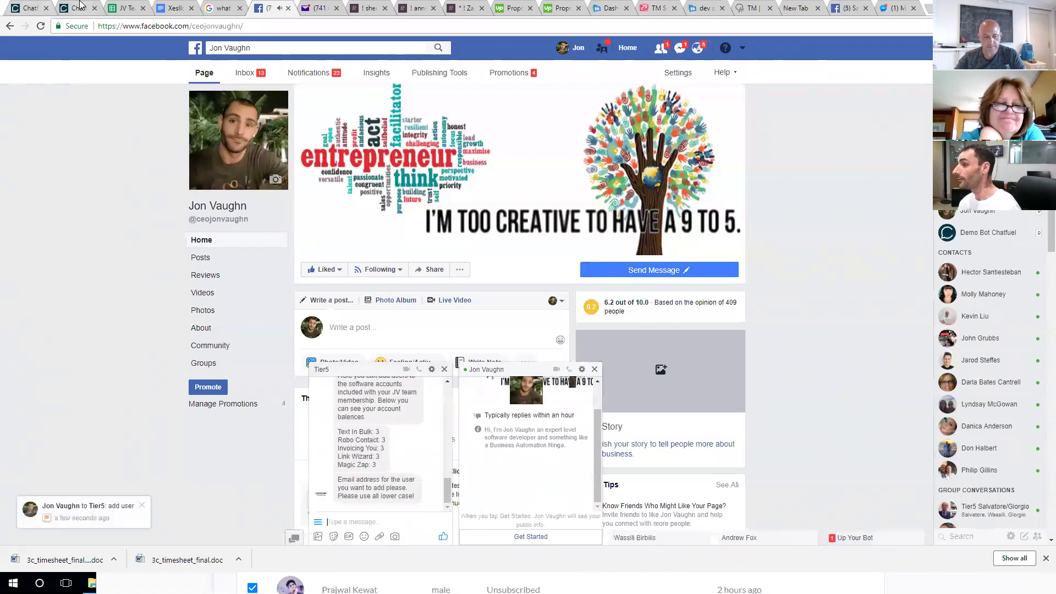
Switch back to Chatfuel and open the Add User Main block linked to the "add user" AI rule.
click(27, 7)
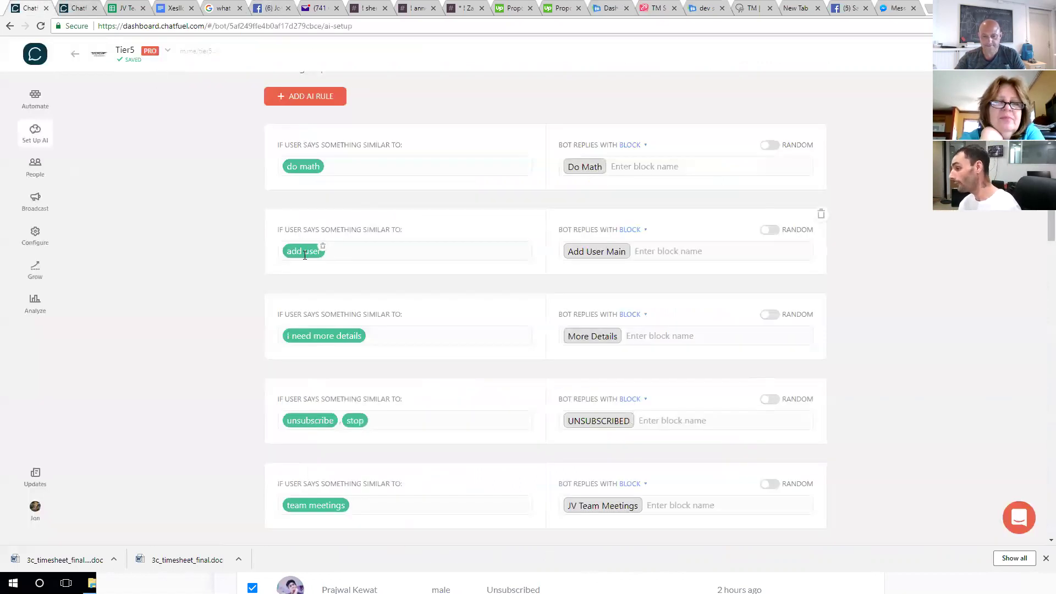
double_click(594, 255)
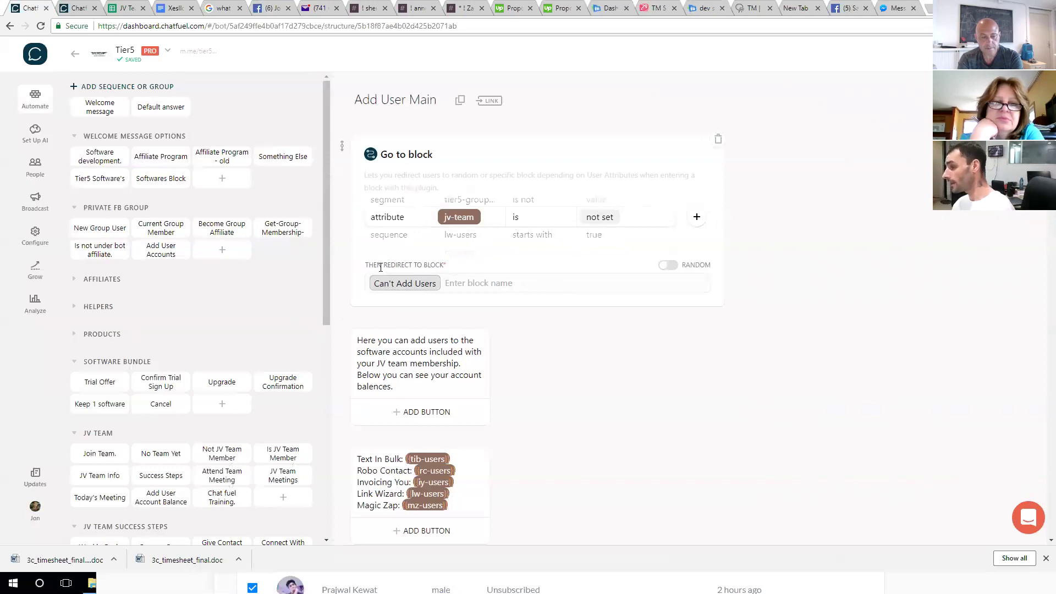
Open the Can't Add Users block in the Add Software User group and highlight its Elite JV team upgrade message.
scroll(239, 422, down, 3)
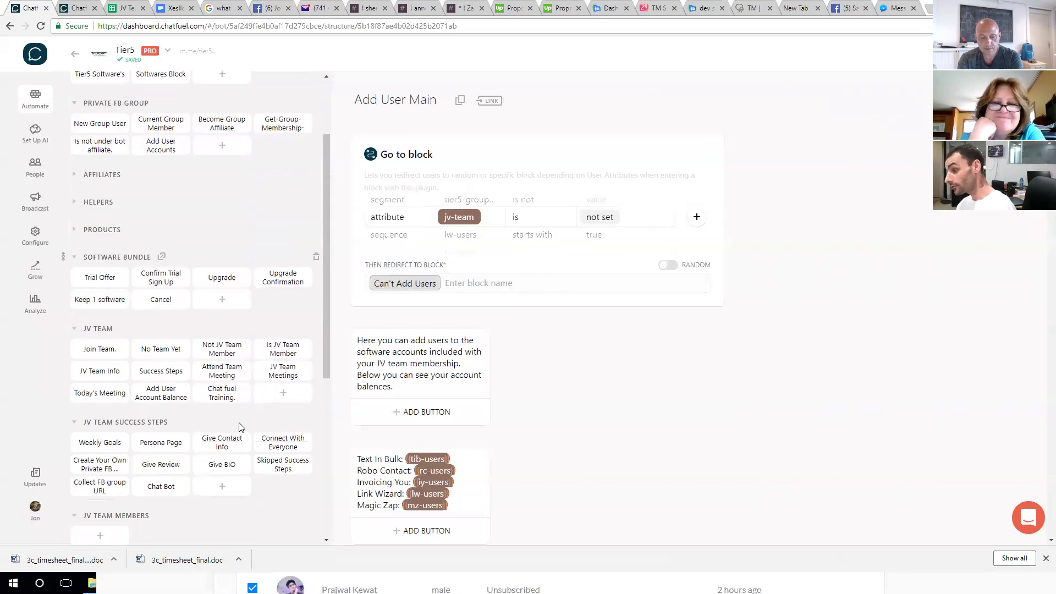
scroll(239, 428, down, 3)
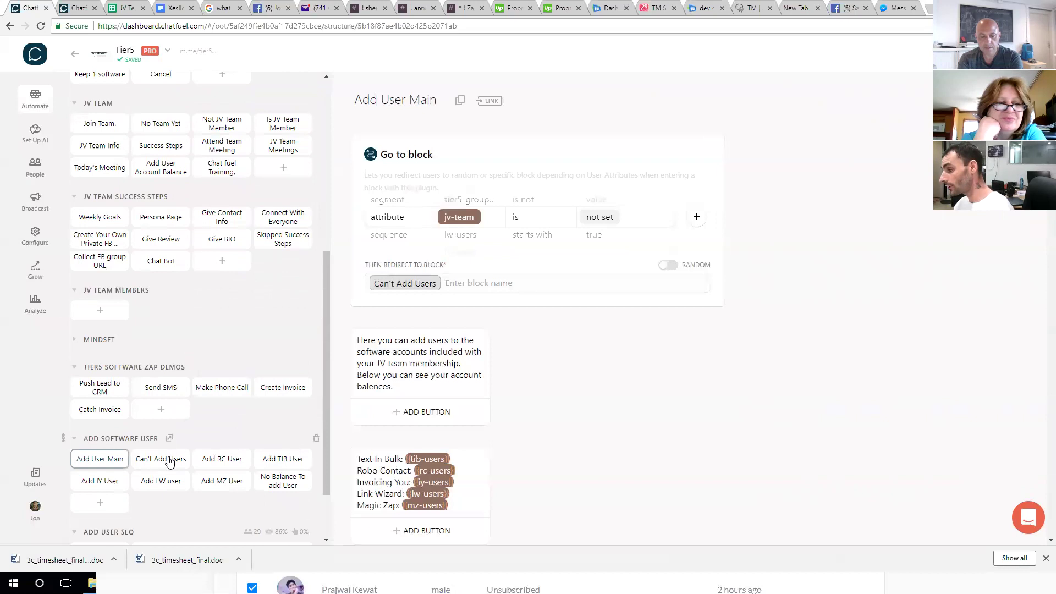
click(169, 460)
click(402, 169)
drag(386, 163, 369, 149)
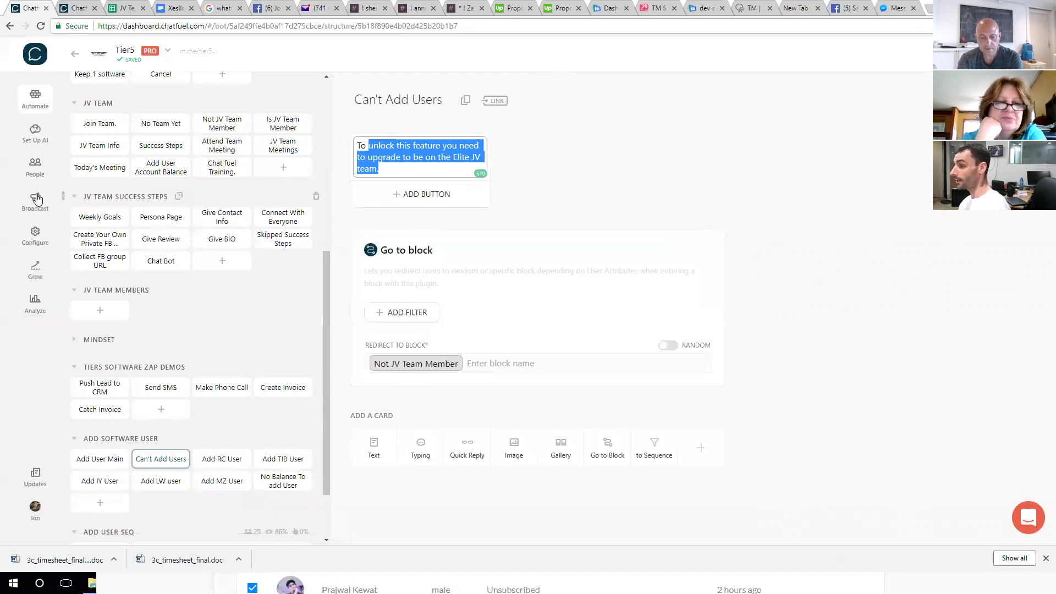
Open the Not JV Team Member block that Can't Add Users redirects to and look through its messages.
scroll(283, 316, up, 3)
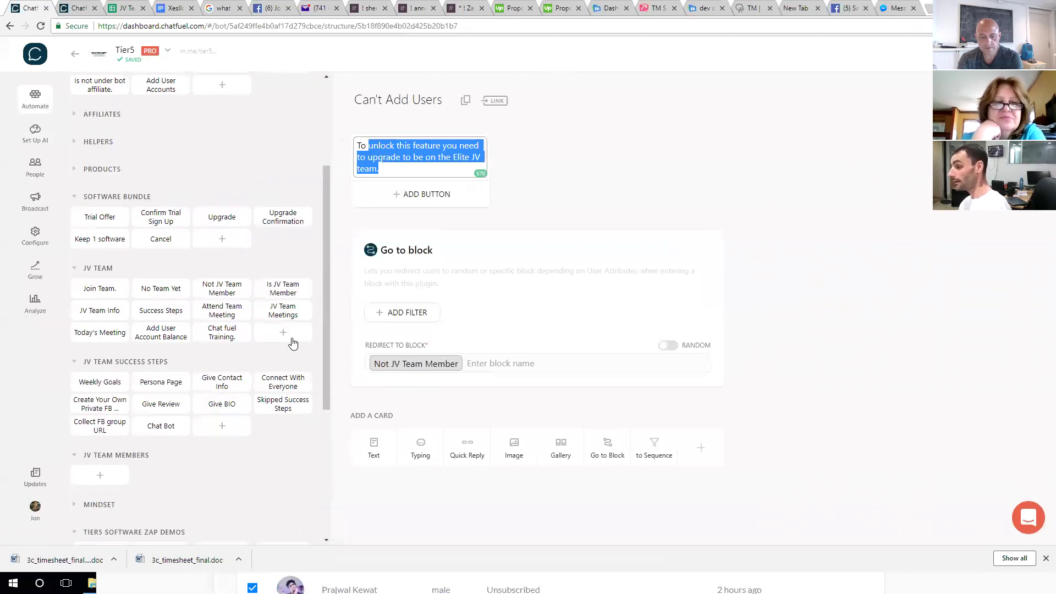
click(416, 364)
scroll(446, 235, down, 2)
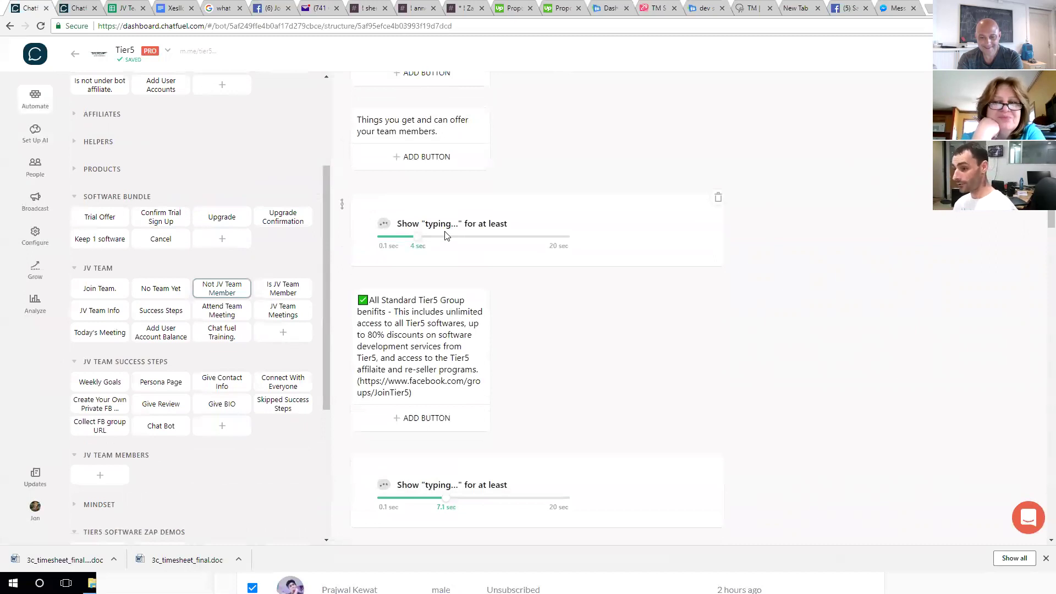
Open the Add User Main block and review its redirect, account balances and e-mail input, highlighting part of the Robo Contact question.
scroll(144, 450, down, 5)
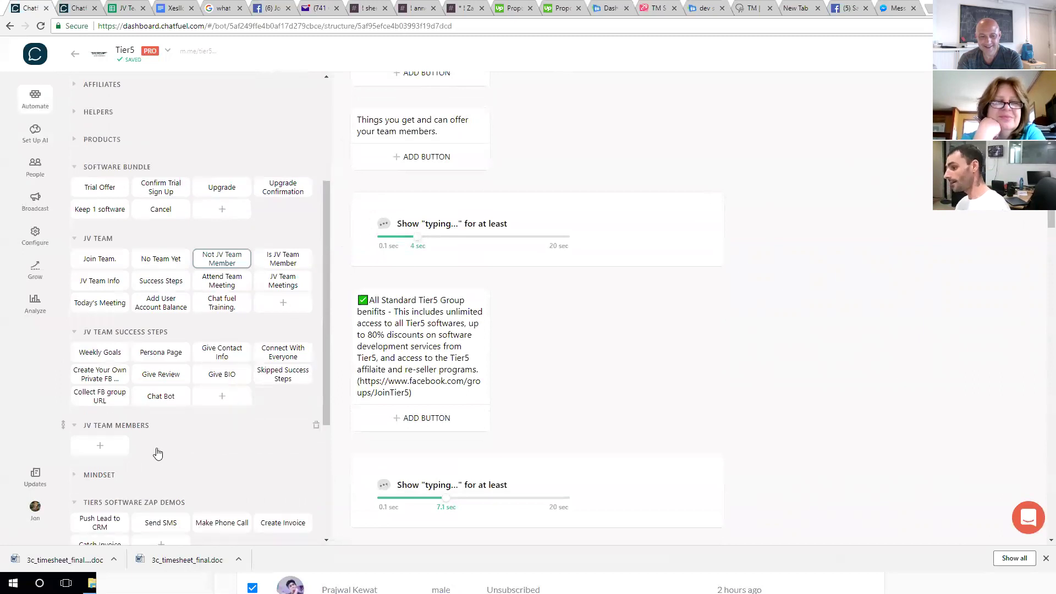
click(99, 381)
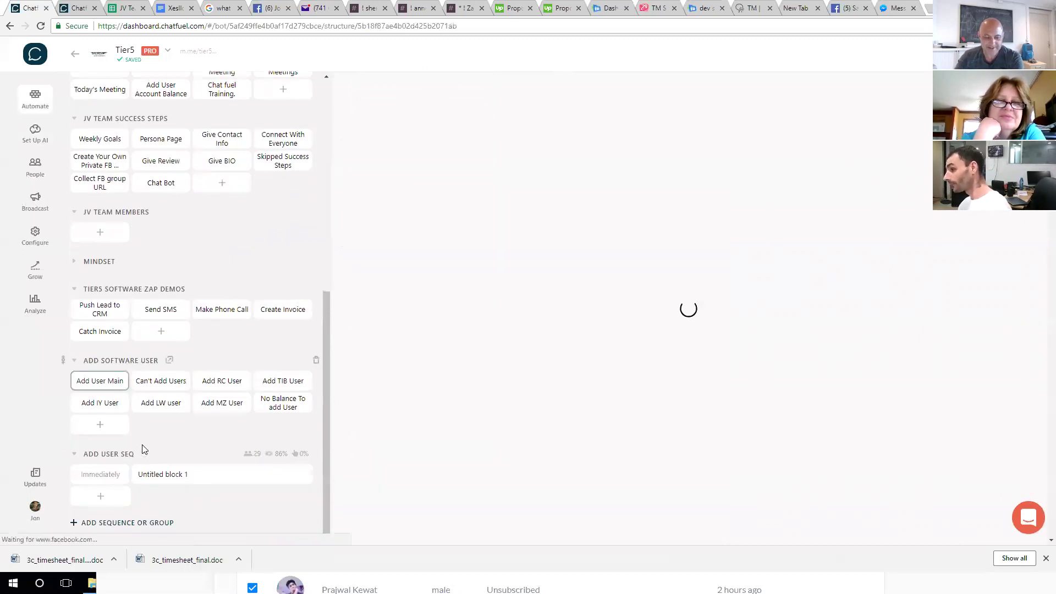
scroll(419, 275, down, 2)
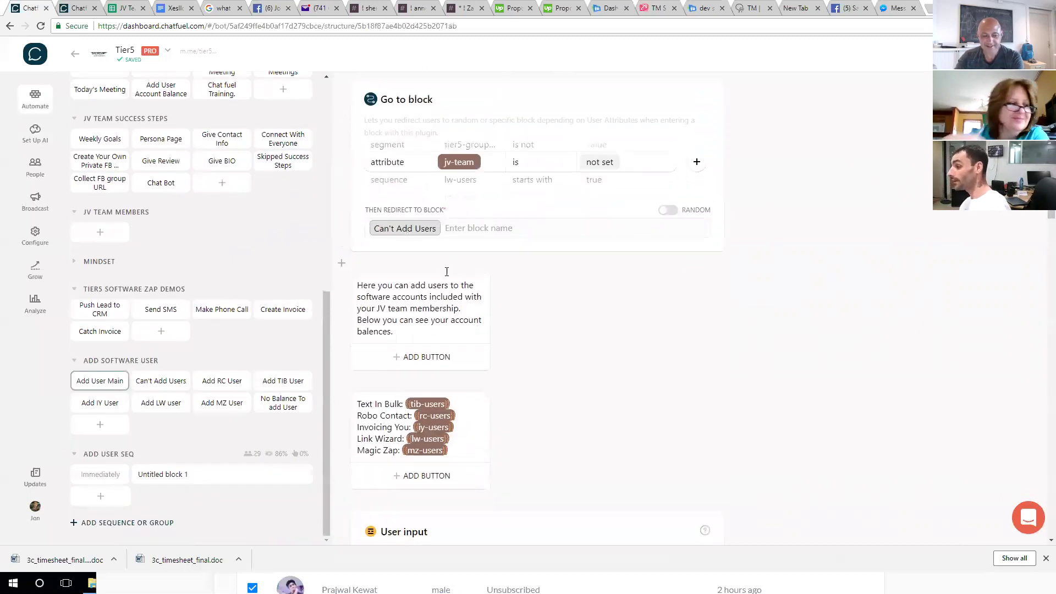
scroll(421, 286, down, 1)
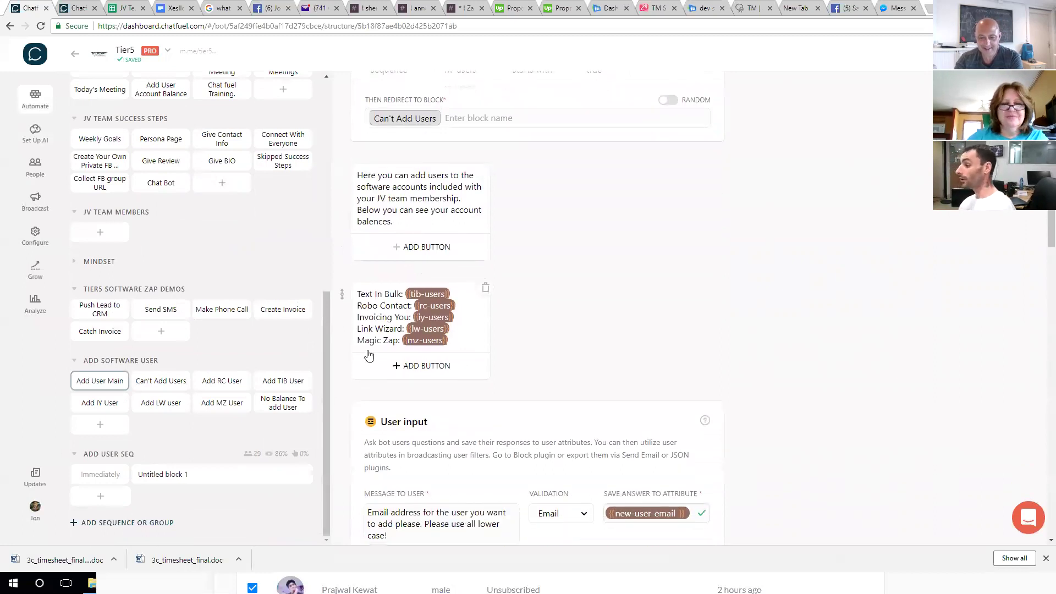
scroll(370, 358, down, 3)
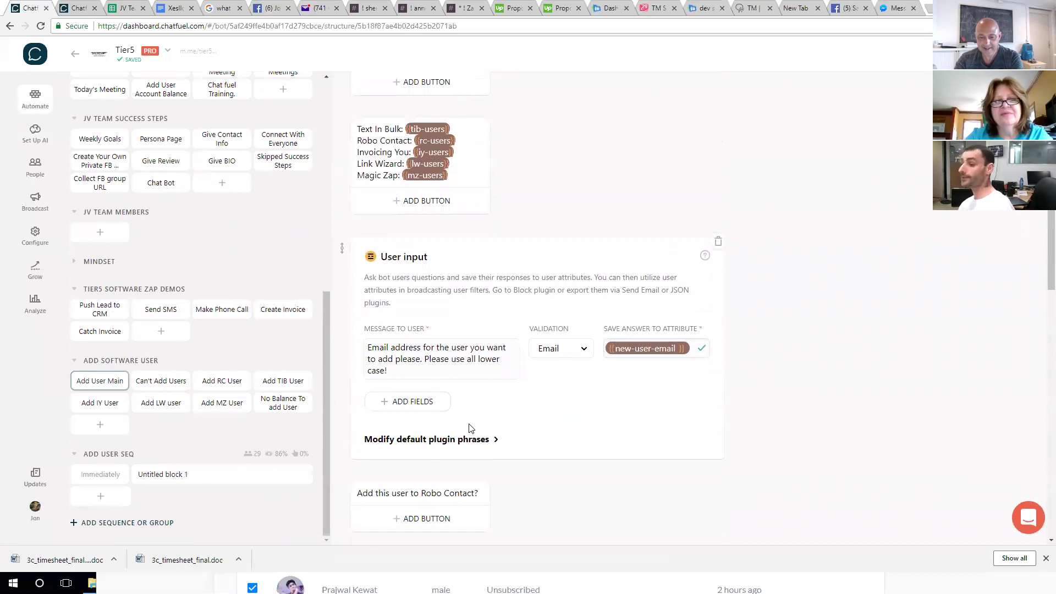
scroll(470, 428, down, 5)
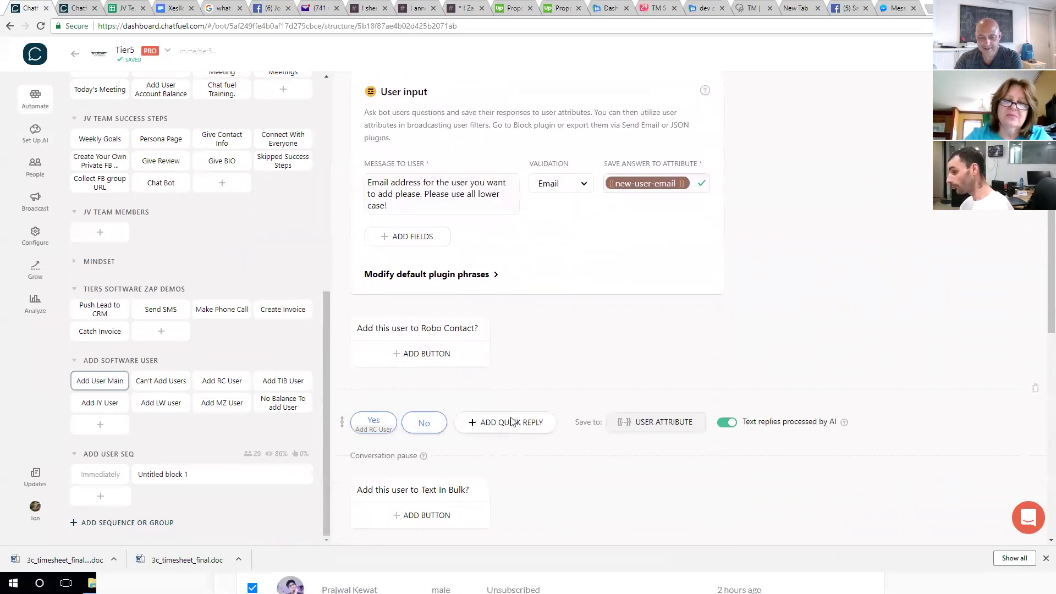
scroll(419, 220, down, 1)
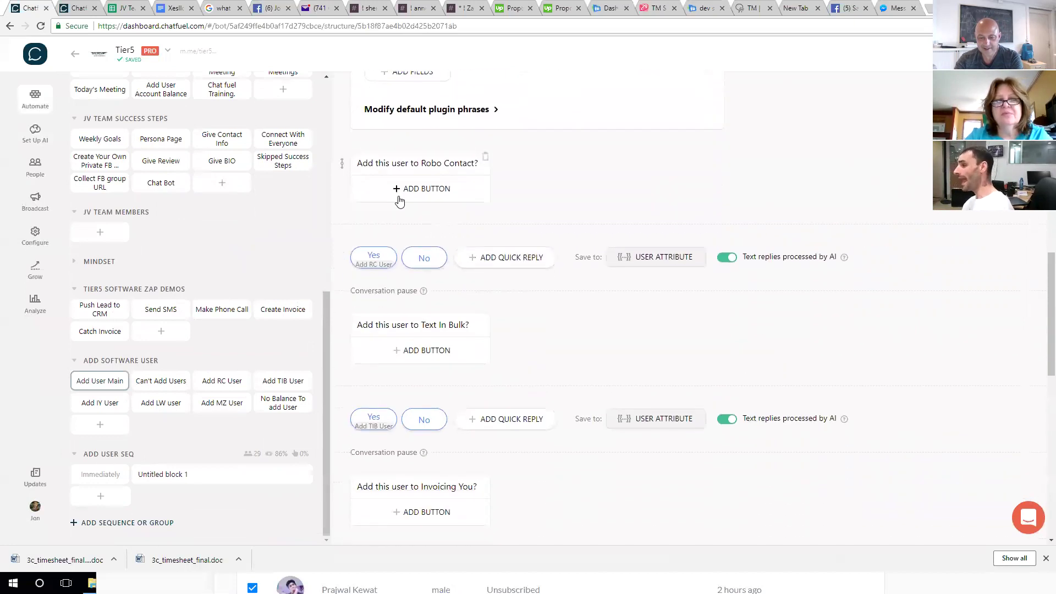
drag(410, 166, 442, 164)
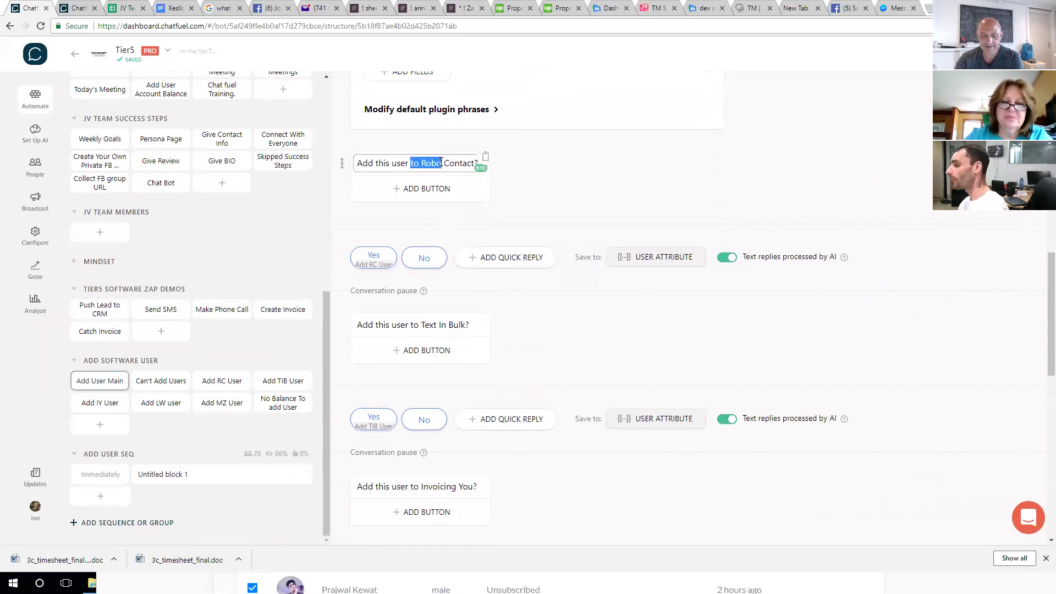
Open the Add RC User block and review its balance redirect, JSON API card, rc-users deduction and follow-up software questions.
scroll(428, 206, down, 1)
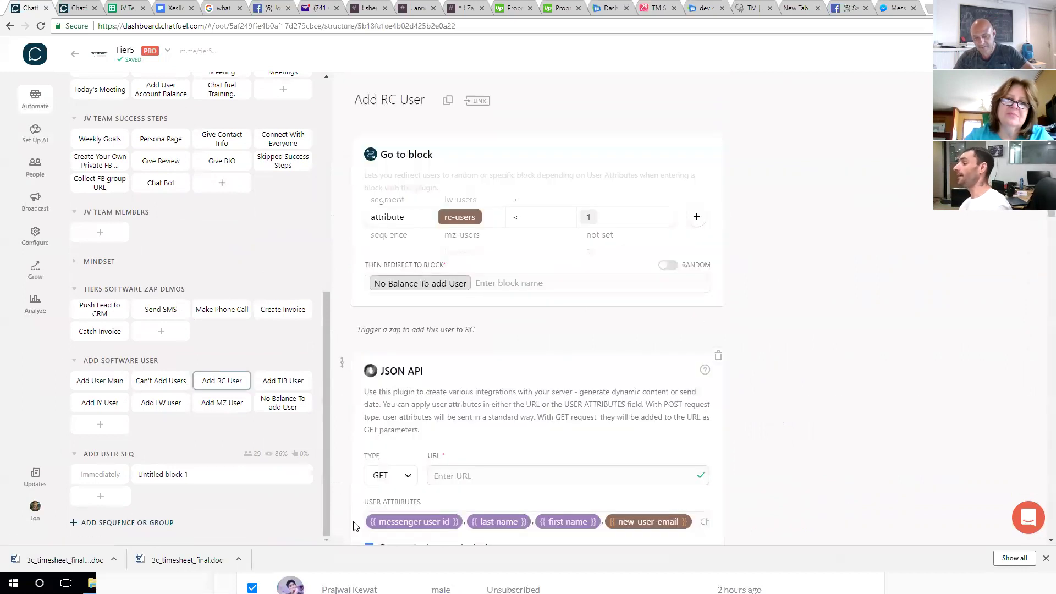
scroll(567, 297, down, 1)
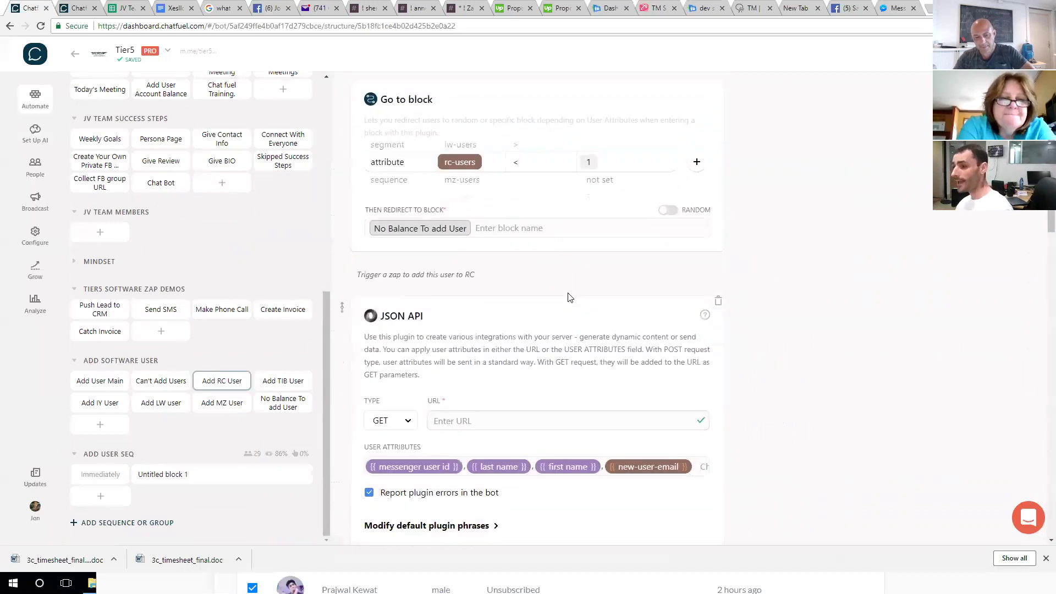
scroll(566, 300, down, 8)
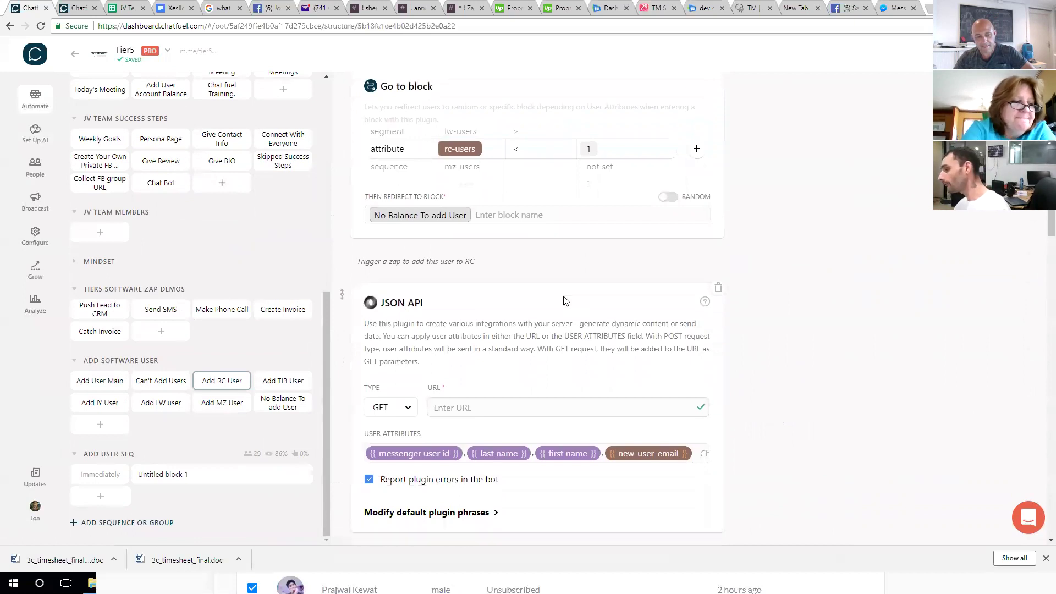
scroll(471, 308, down, 3)
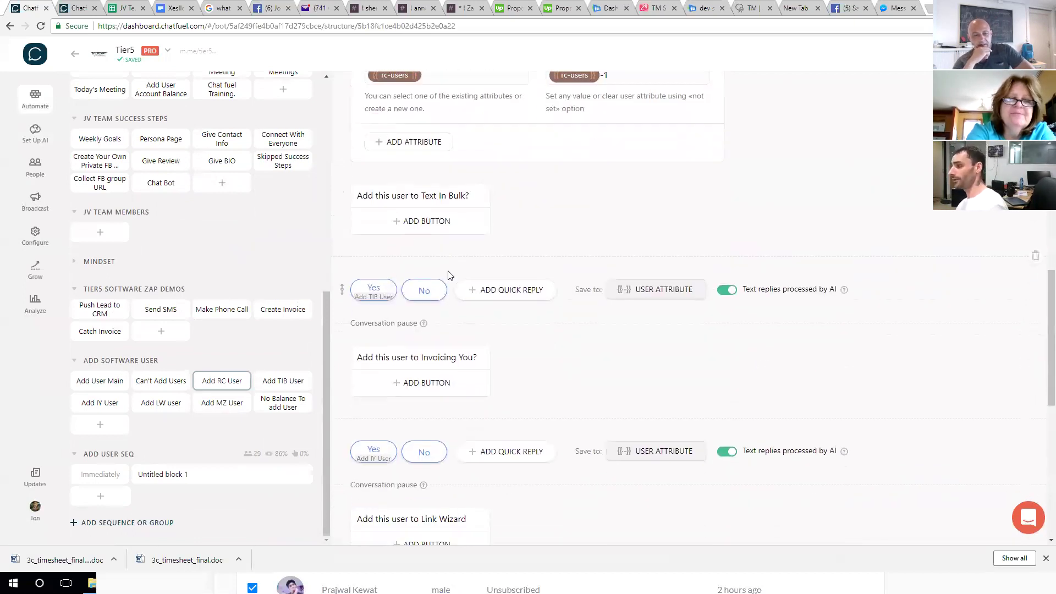
scroll(450, 276, down, 1)
scroll(428, 236, down, 1)
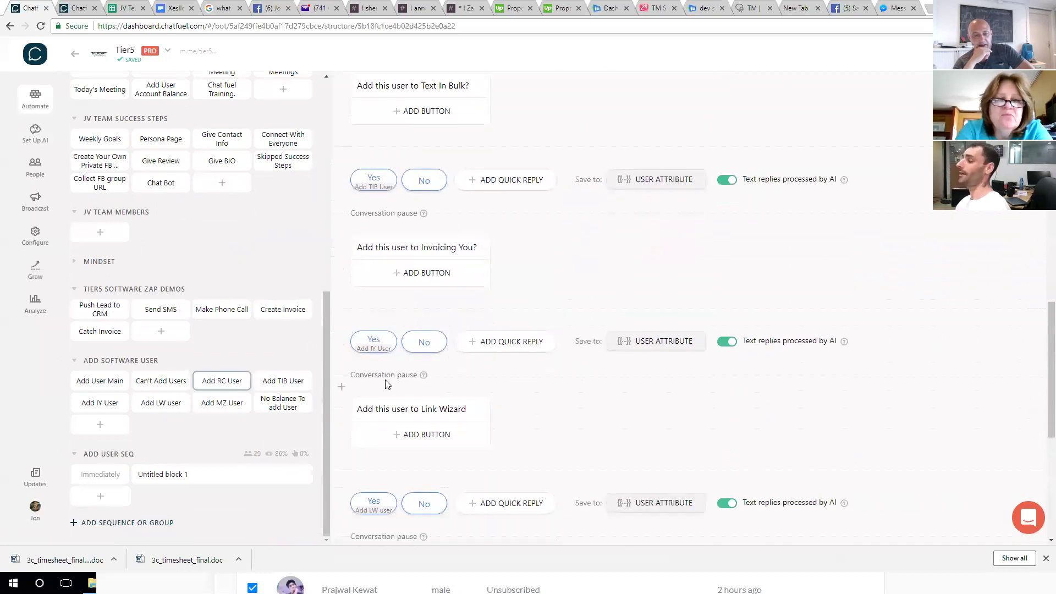
scroll(419, 269, down, 2)
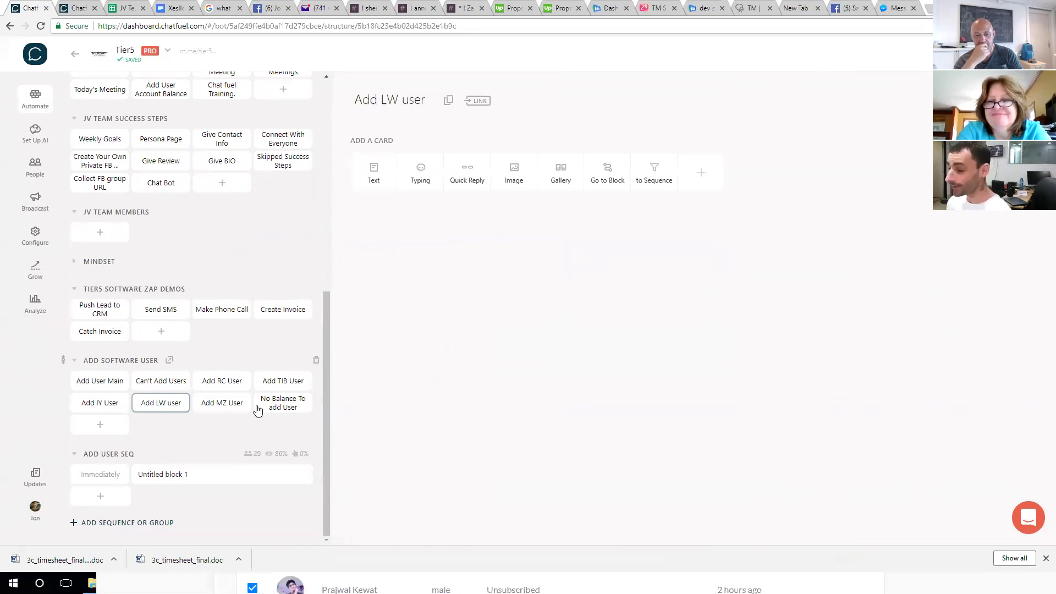
Reopen the Add RC User block to show its redirect and JSON API cards, and return to the Add User Main block.
click(221, 381)
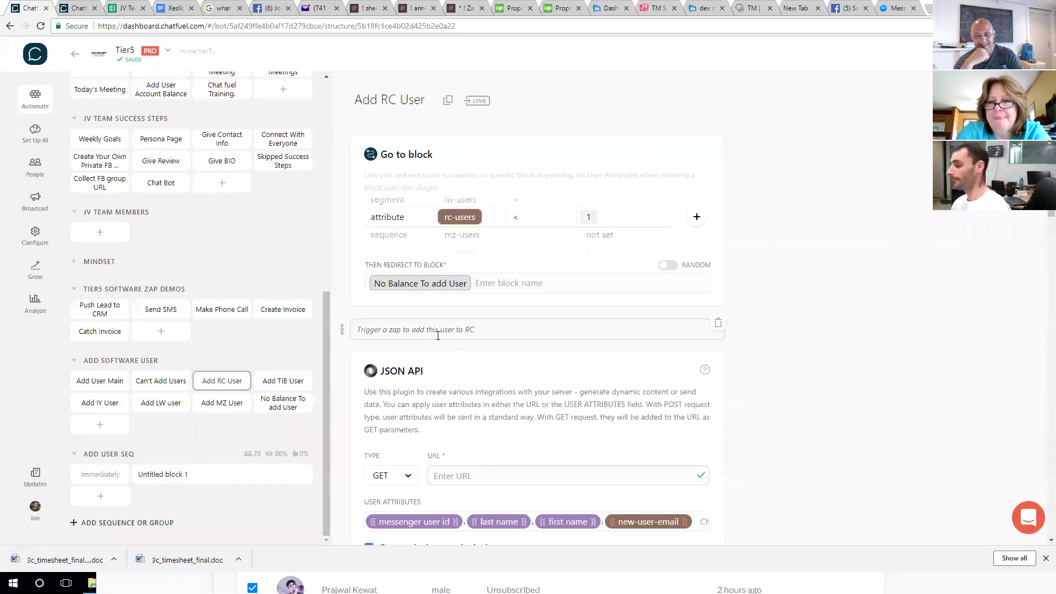
scroll(438, 335, down, 1)
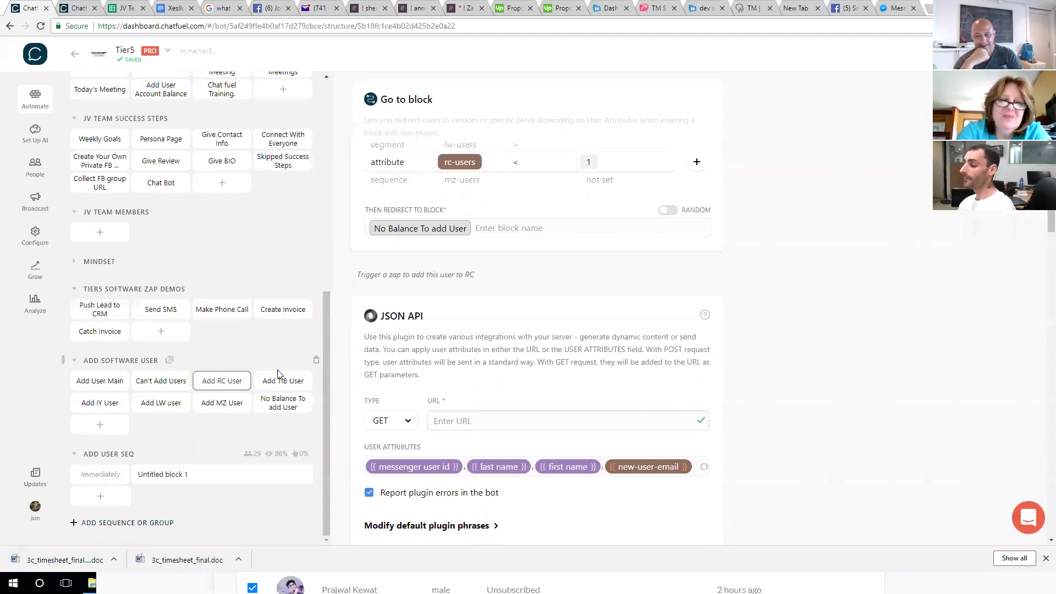
key(alt+Left)
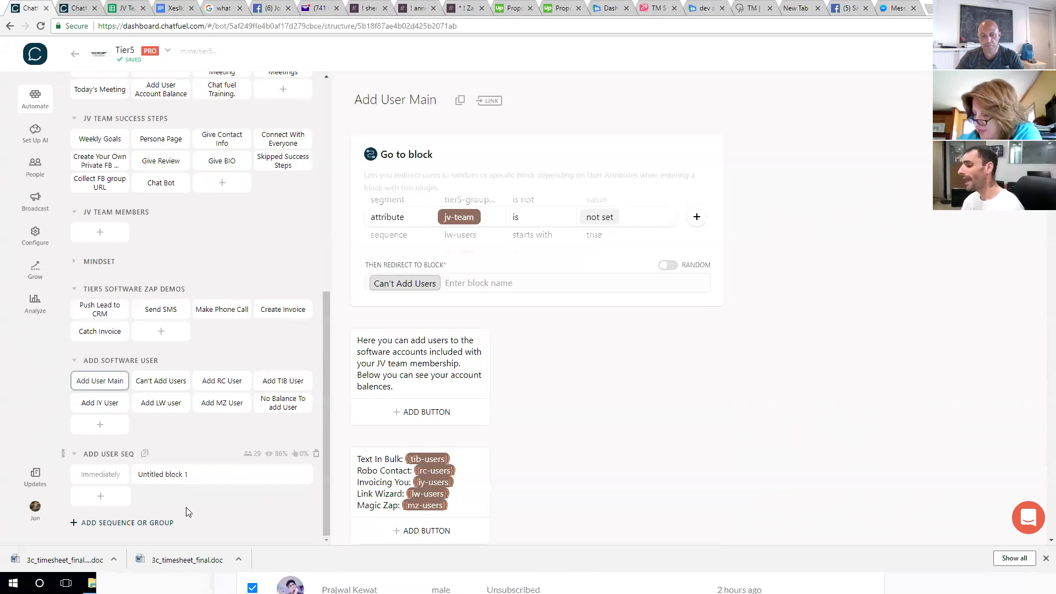
Add a new sequence below ADD USER SEQ and select its whole title.
click(138, 524)
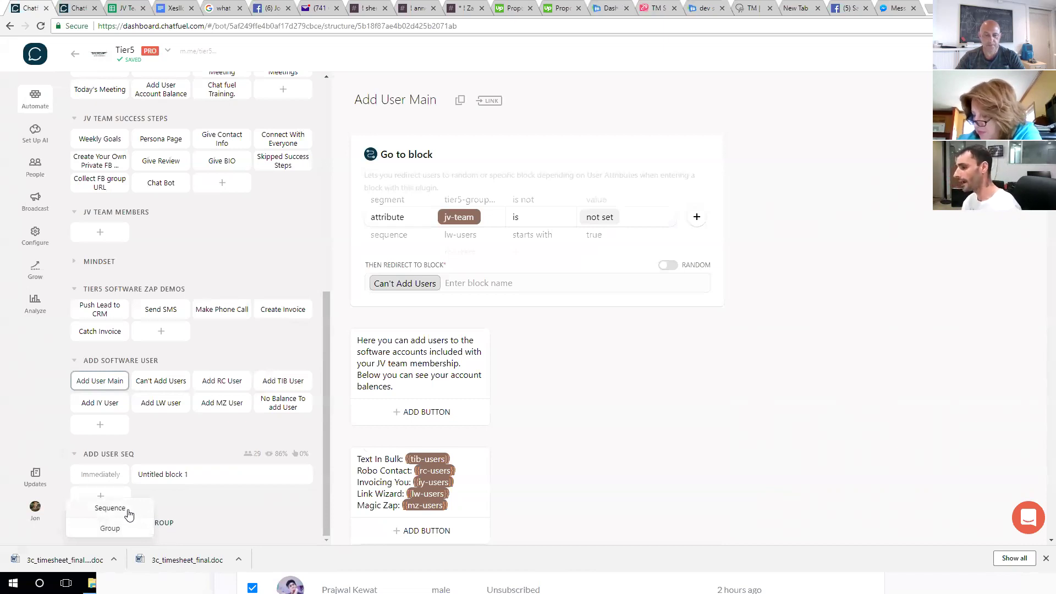
click(110, 509)
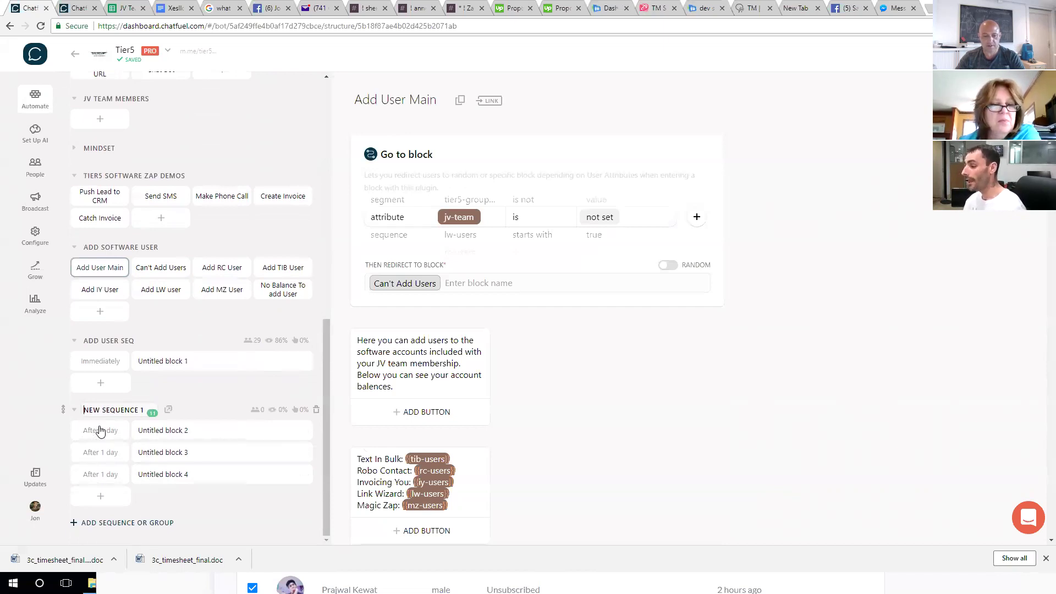
key(shift+Right)
key(shift+Right)
key(shift+Right)
key(shift+Right)
key(shift+Right)
key(shift+Right)
key(shift+Right)
key(shift+Right)
key(shift+Right)
key(shift+Right)
key(shift+Right)
key(shift+Right)
key(shift+Right)
key(shift+Right)
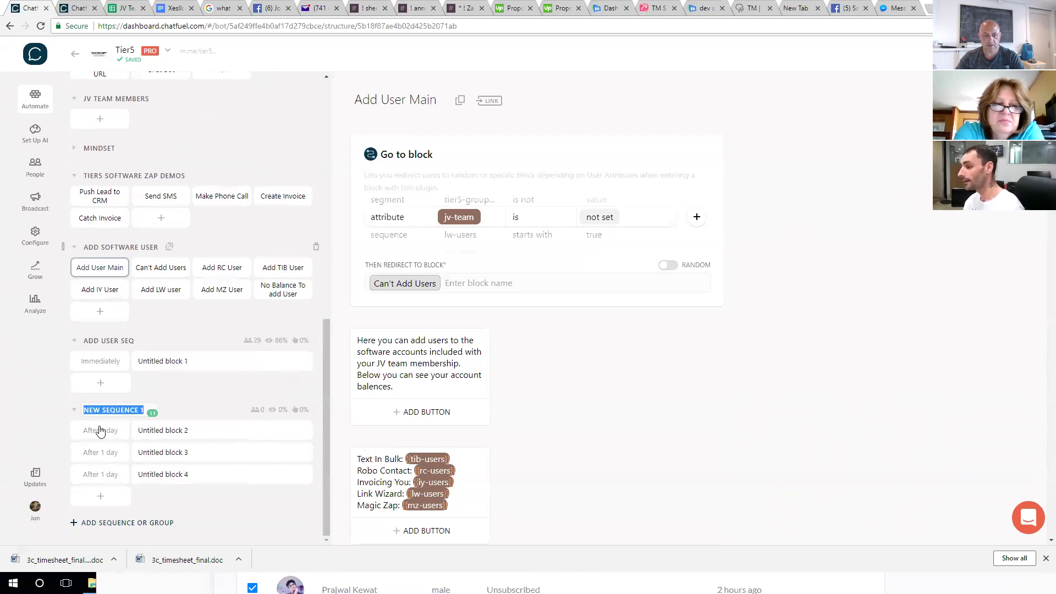
Add a new block to the Add Software User group with a Subscribe to Sequence card set to New sequence 1.
click(100, 312)
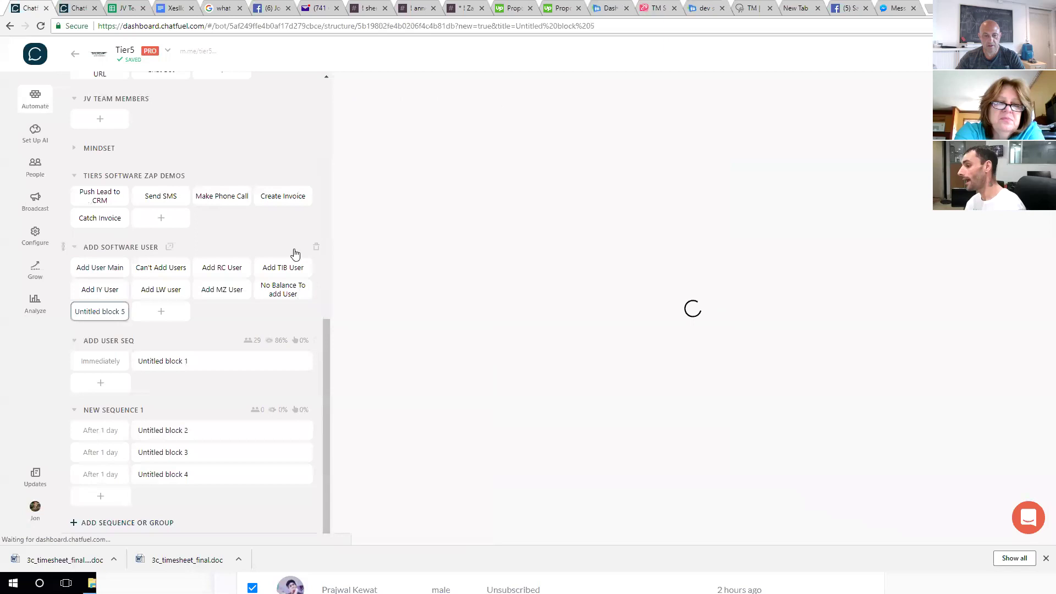
click(651, 177)
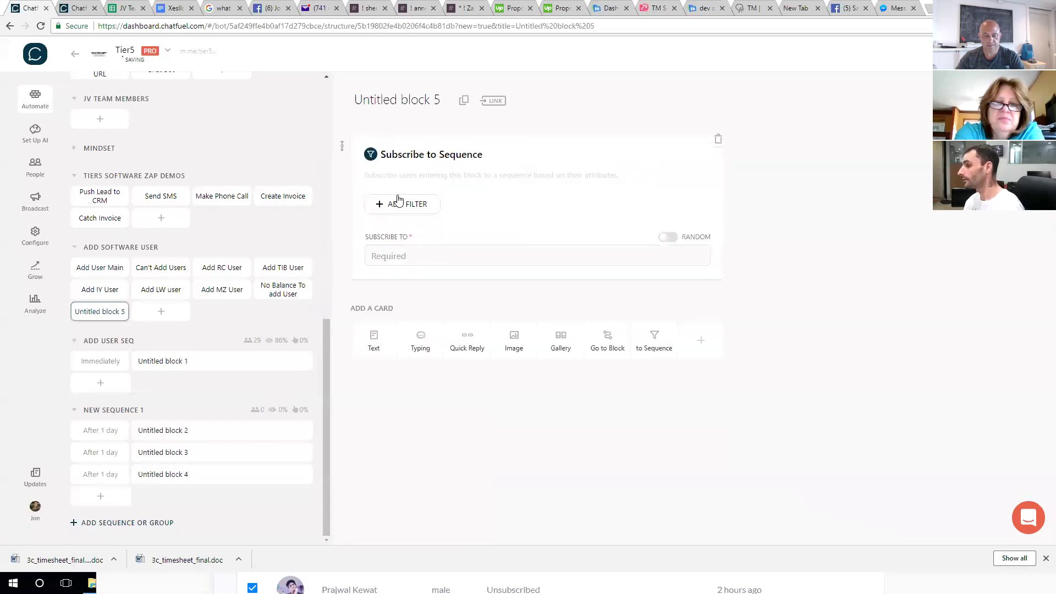
click(405, 256)
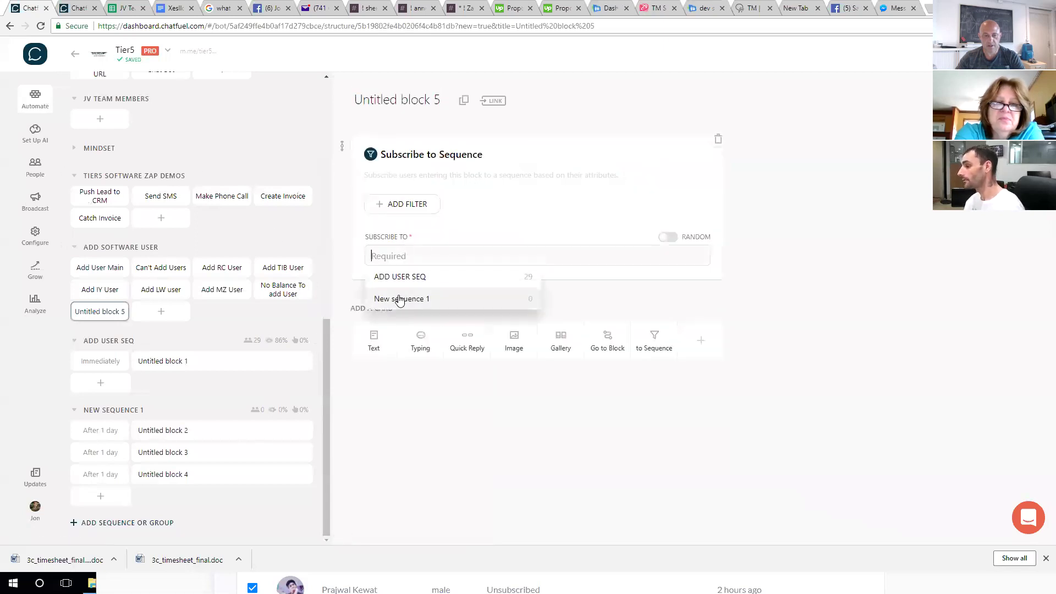
click(400, 300)
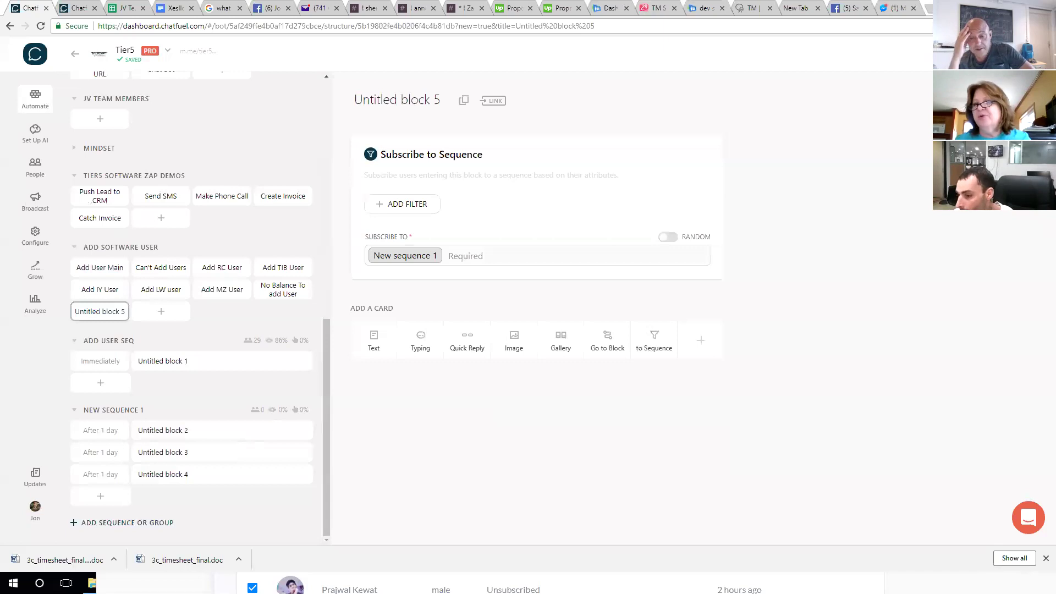
Switch to Facebook and answer the contact's "ready?" message with "No man I'm sorry", "I'm on a live right now" and "about chatbots".
click(274, 8)
click(338, 522)
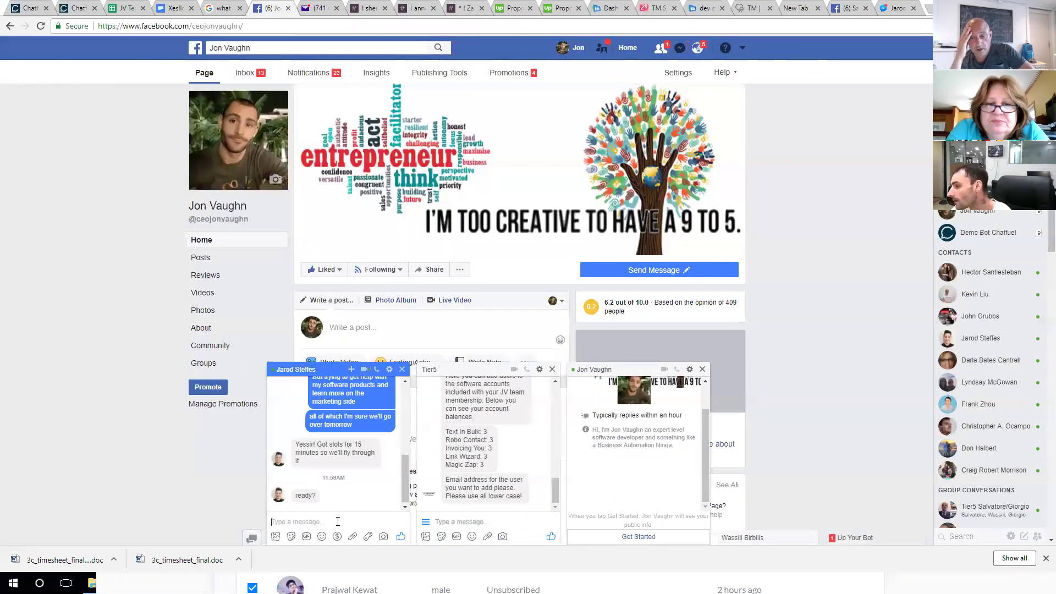
text(No)
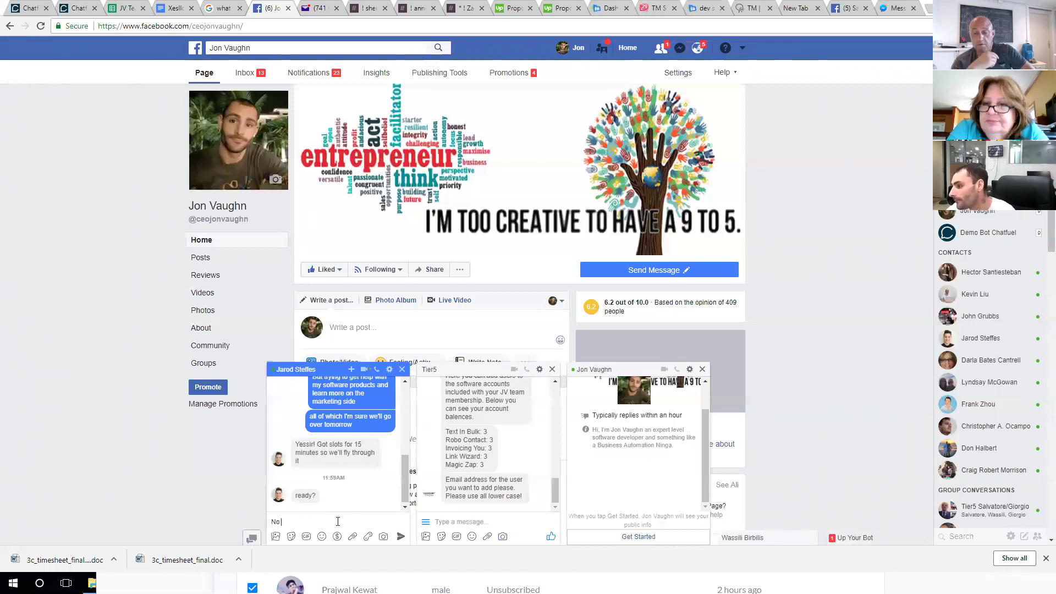
text( man I'm sorry)
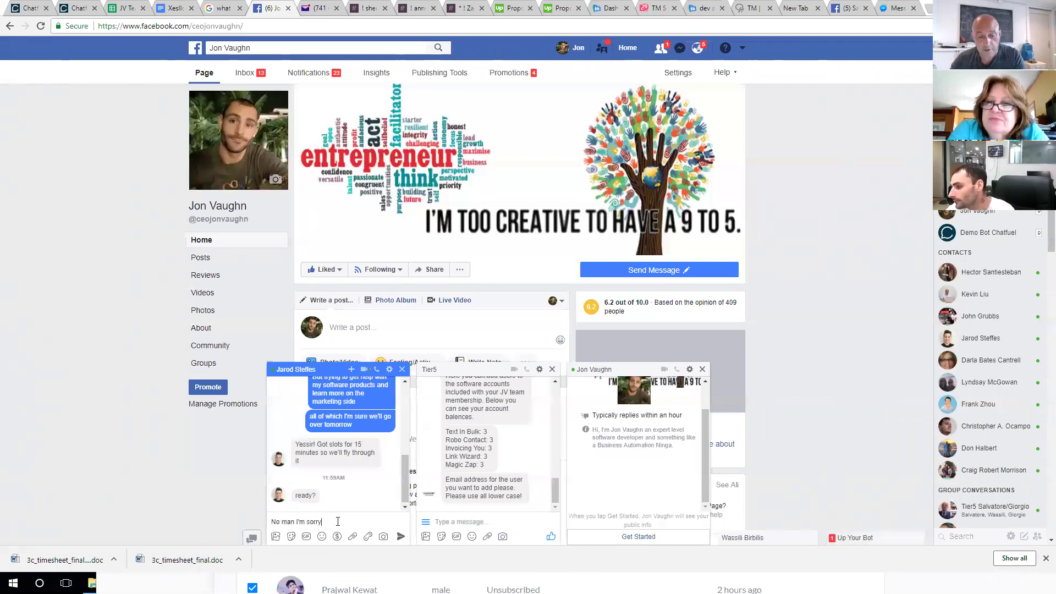
key(Return)
text(I'm on a live)
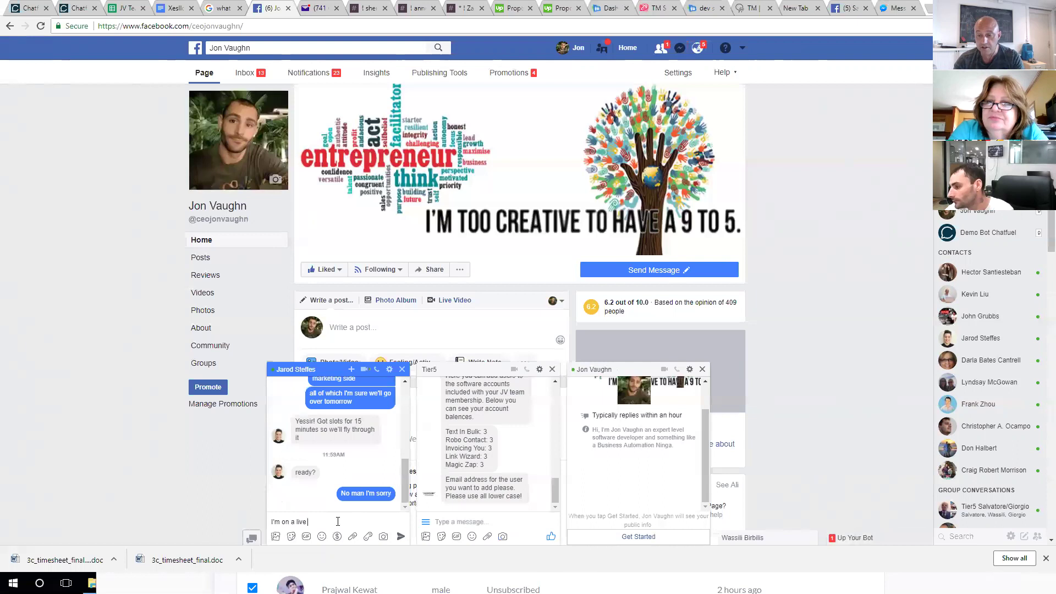
text( right now)
key(Return)
text(about chatbots)
key(Return)
Send the contact "forgot about it", "that it was scheduled" and "and I'm the guest speaker", and switch back to Chatfuel.
text(for)
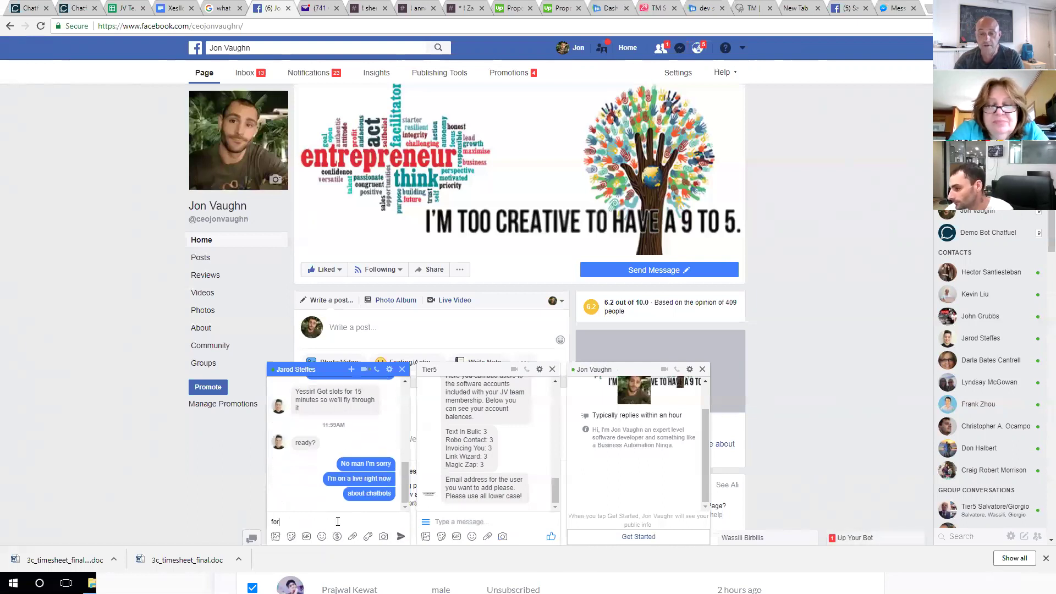
text(got about it)
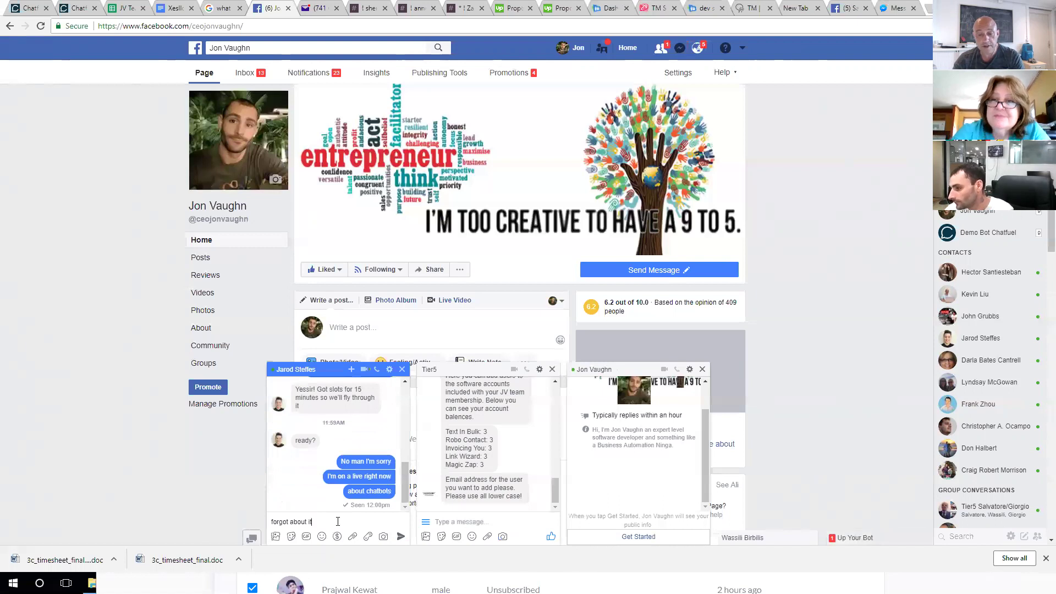
key(Return)
text(that it was )
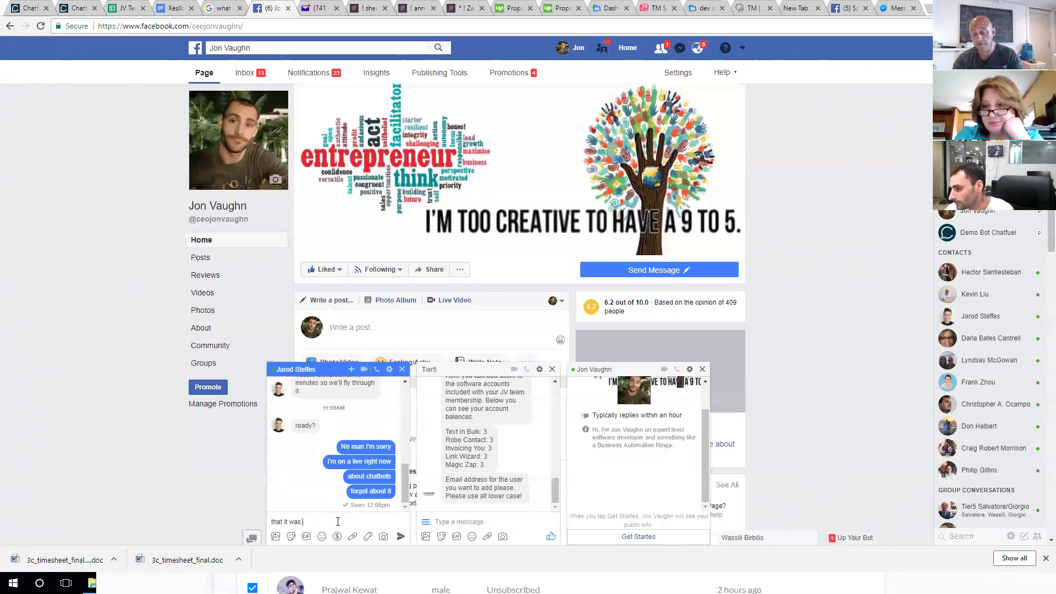
text(scheduled)
key(Return)
text(and )
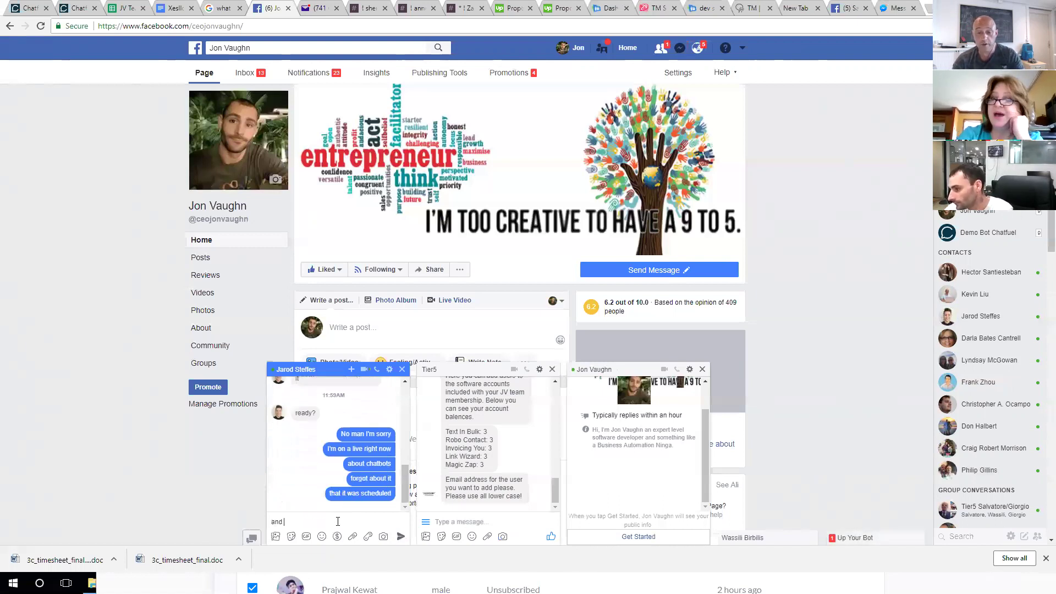
text(I'm the guest speaker)
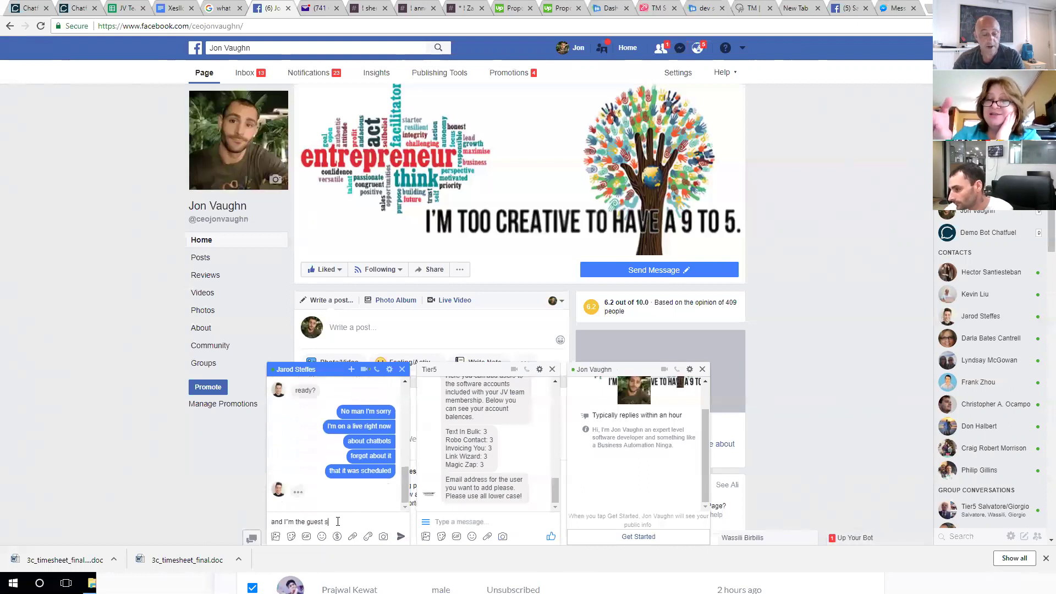
key(Return)
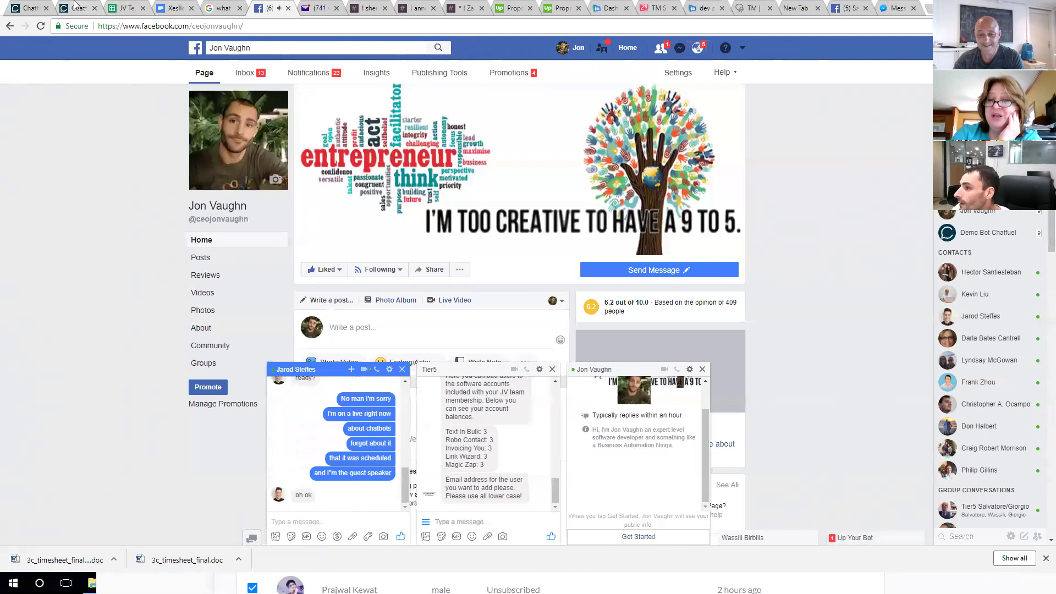
click(22, 6)
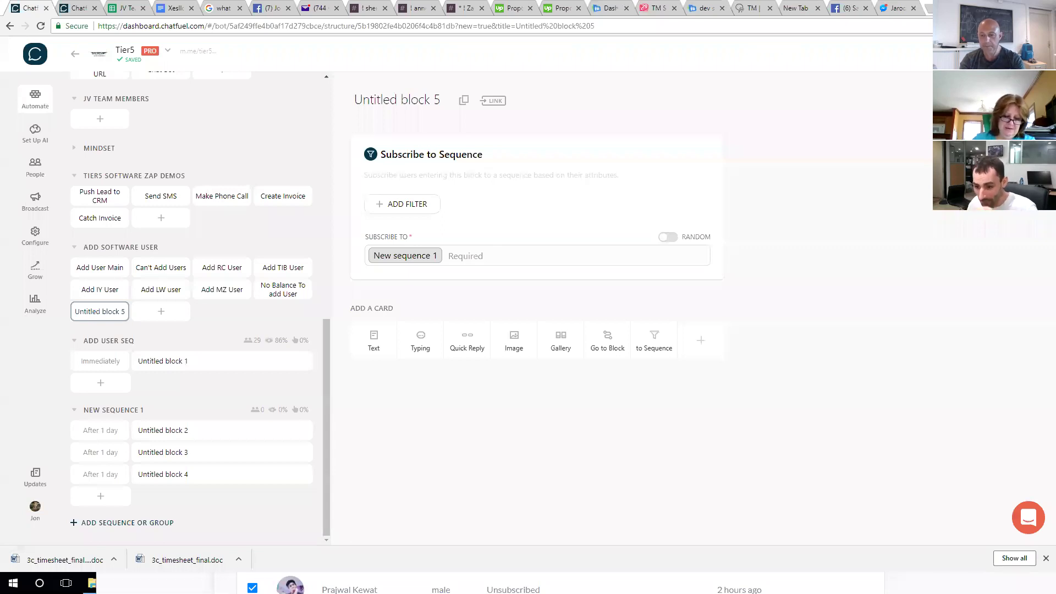
Look over the blocks of New sequence 1, starting with Untitled block 2, and the bot's AI rules.
click(186, 436)
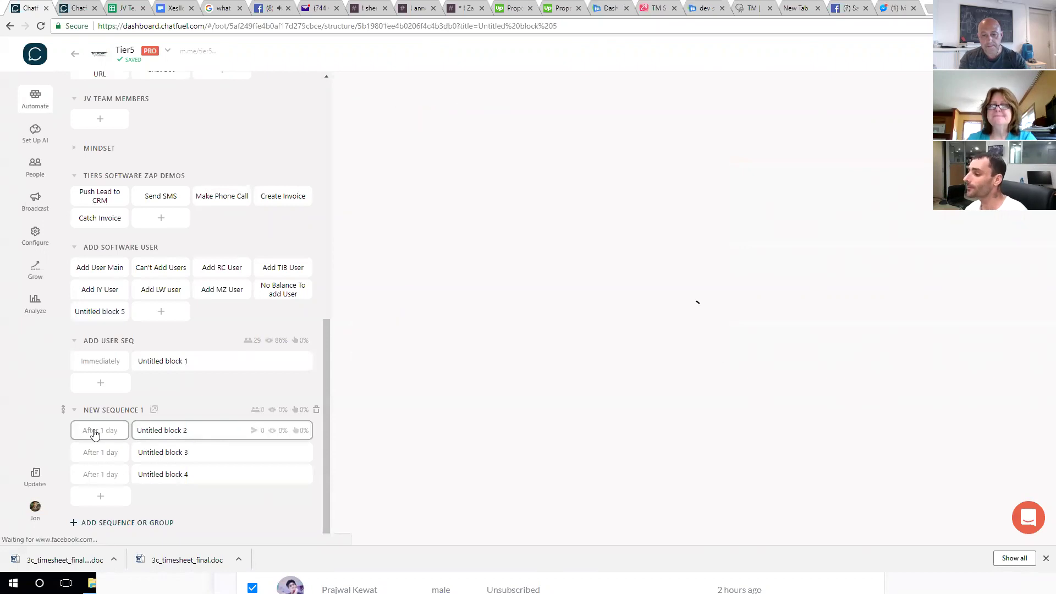
click(90, 429)
click(178, 489)
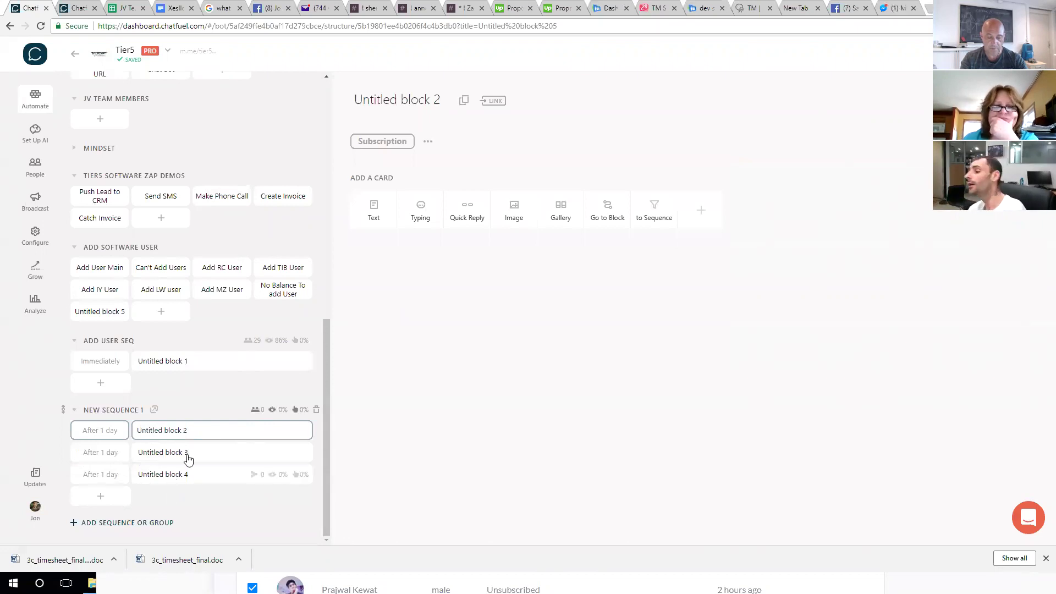
scroll(170, 468, up, 3)
scroll(170, 467, up, 2)
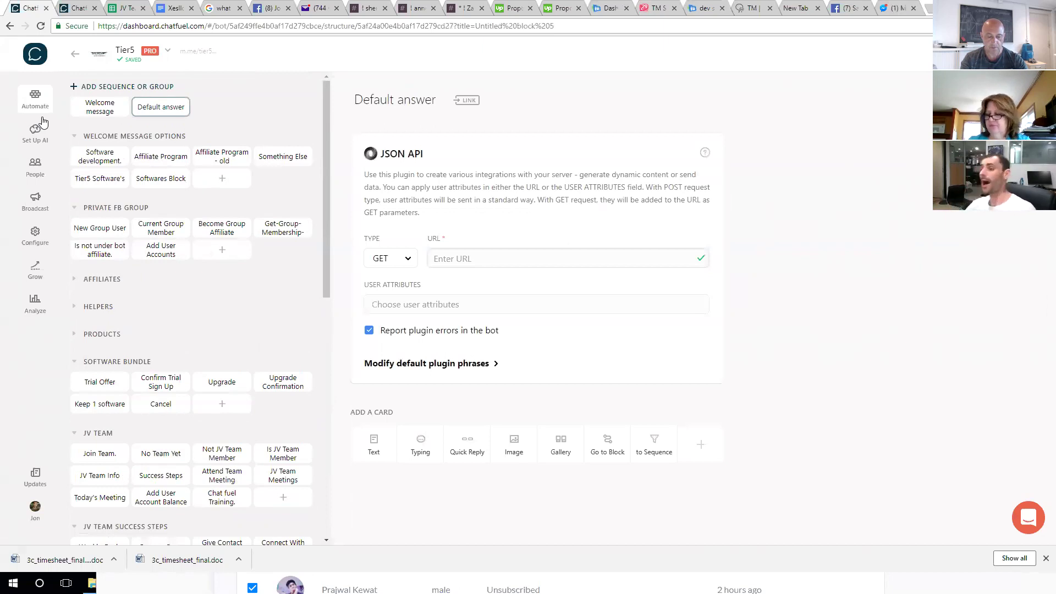
click(26, 143)
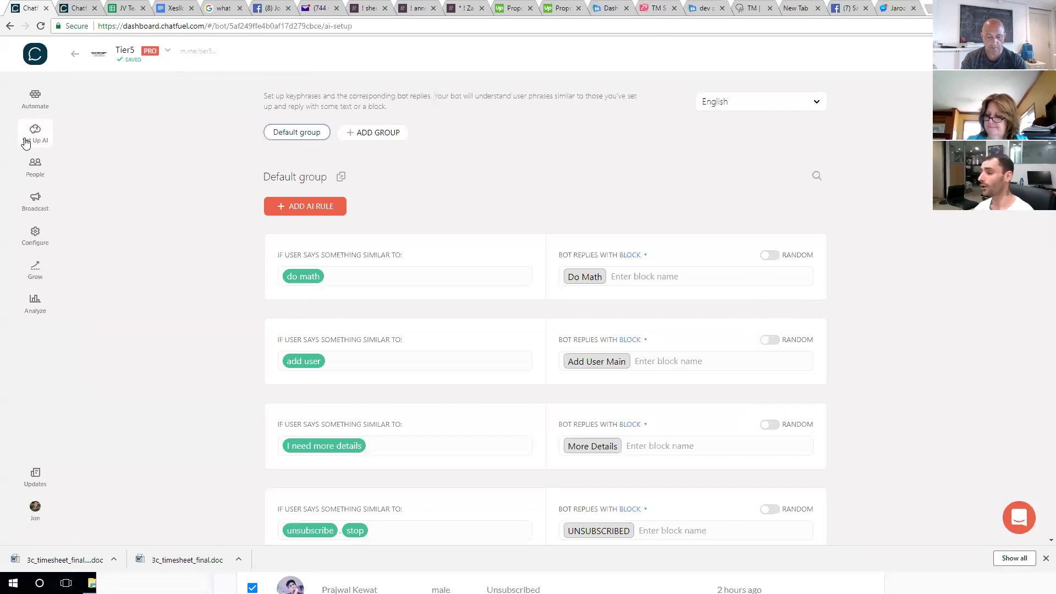
click(41, 104)
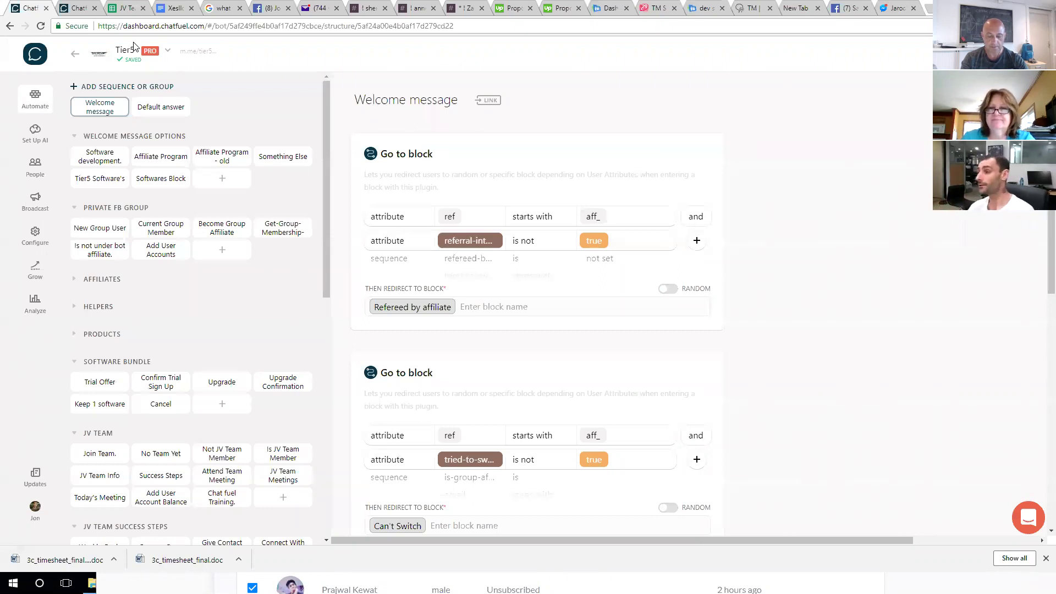
Add a text card reading "A message" to the Default answer block.
click(160, 106)
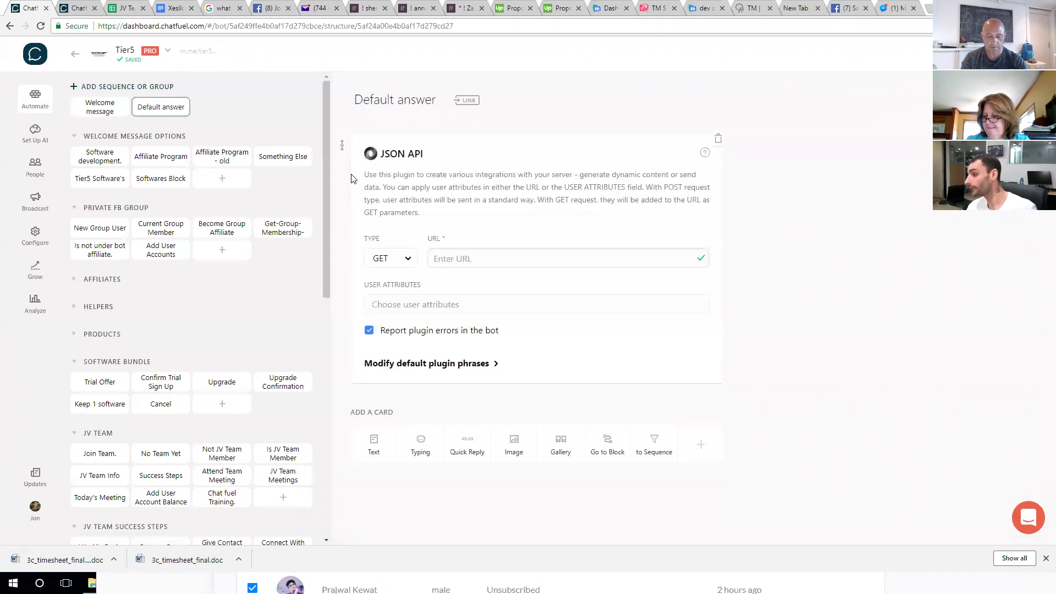
click(381, 455)
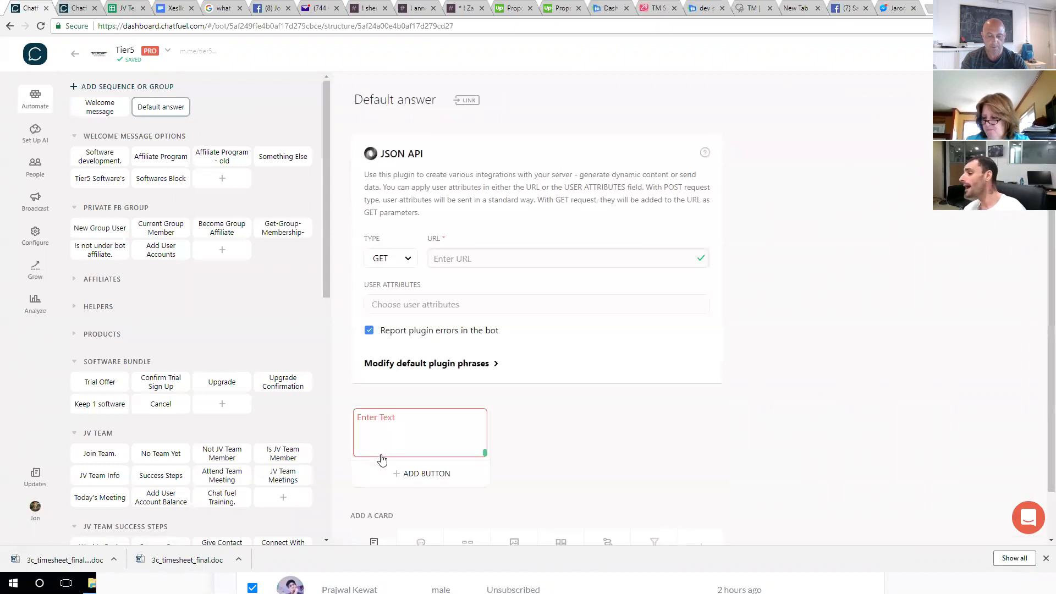
click(398, 413)
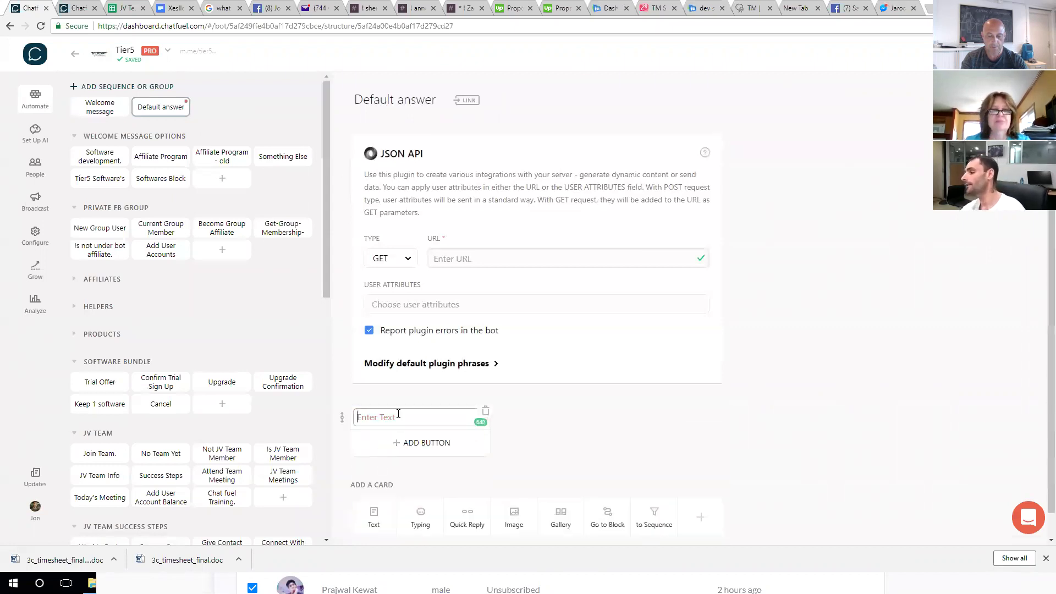
text(A message)
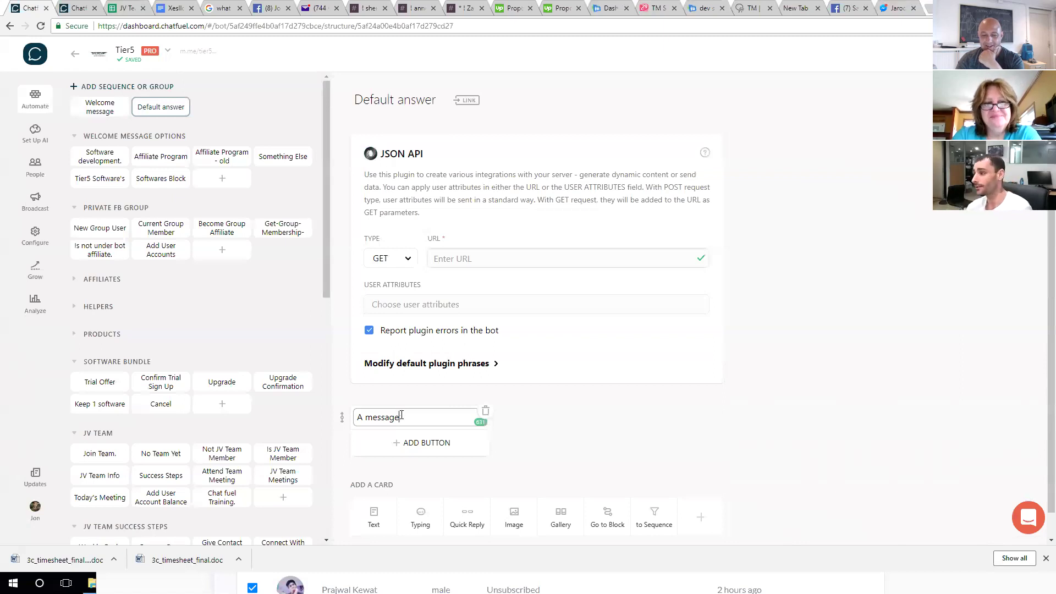
Add an empty Setup User Attribute card and an empty Go to Block card below the message in the Default answer block.
scroll(605, 495, down, 1)
click(702, 498)
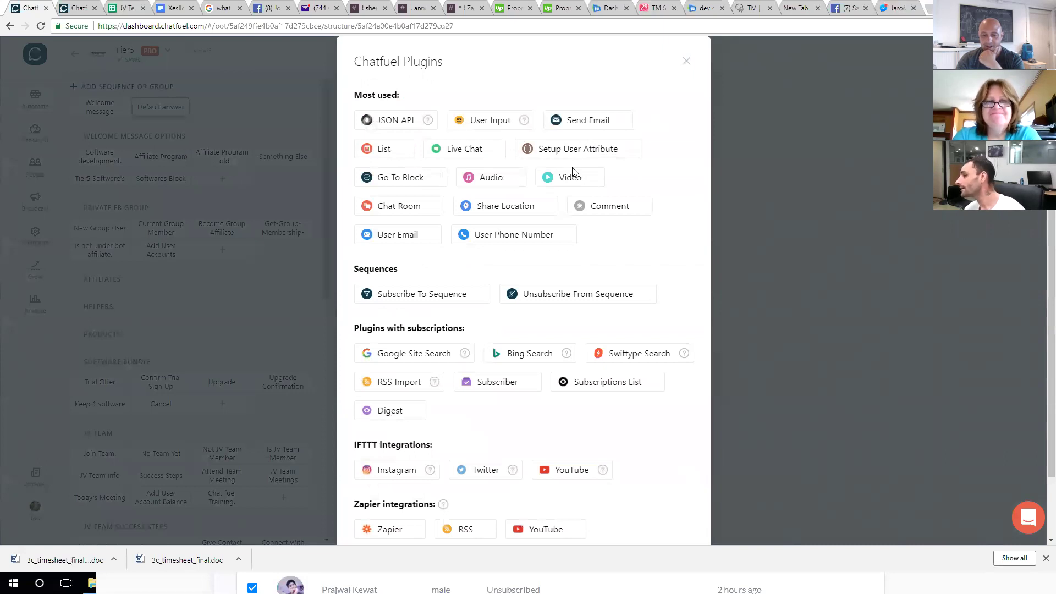
click(573, 149)
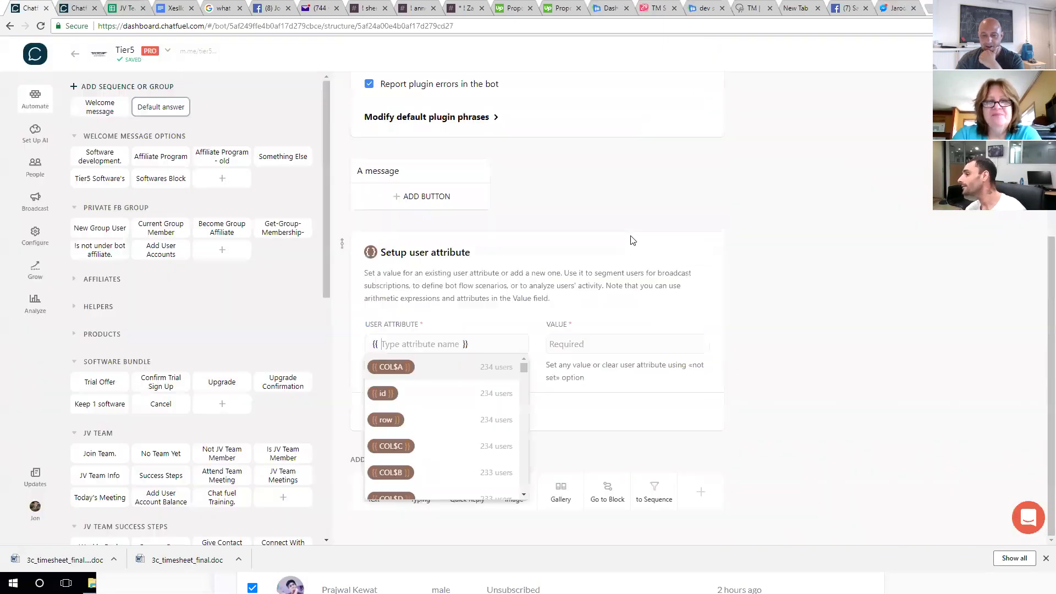
click(685, 423)
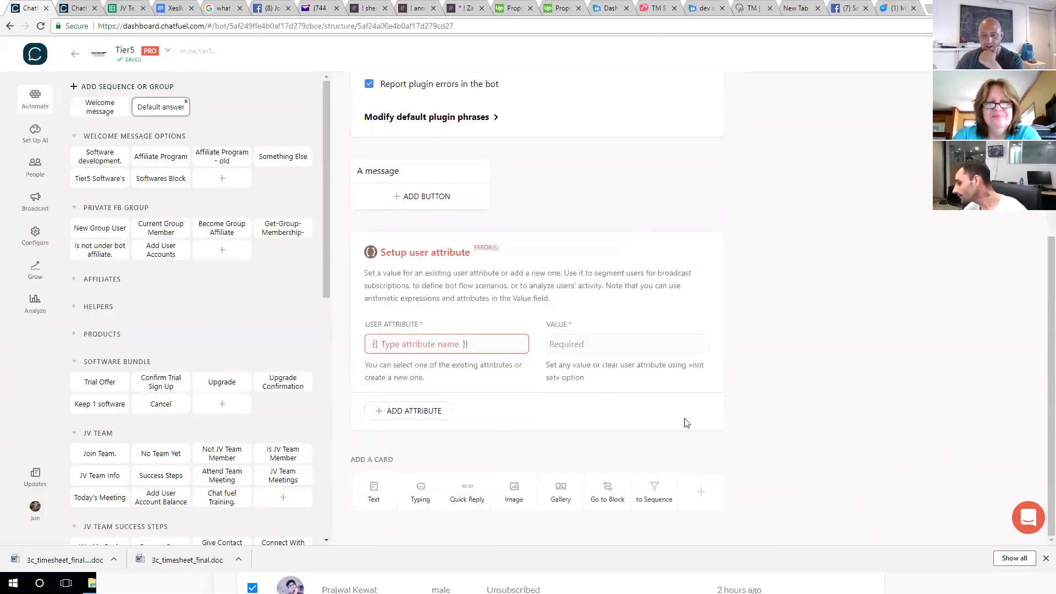
click(594, 502)
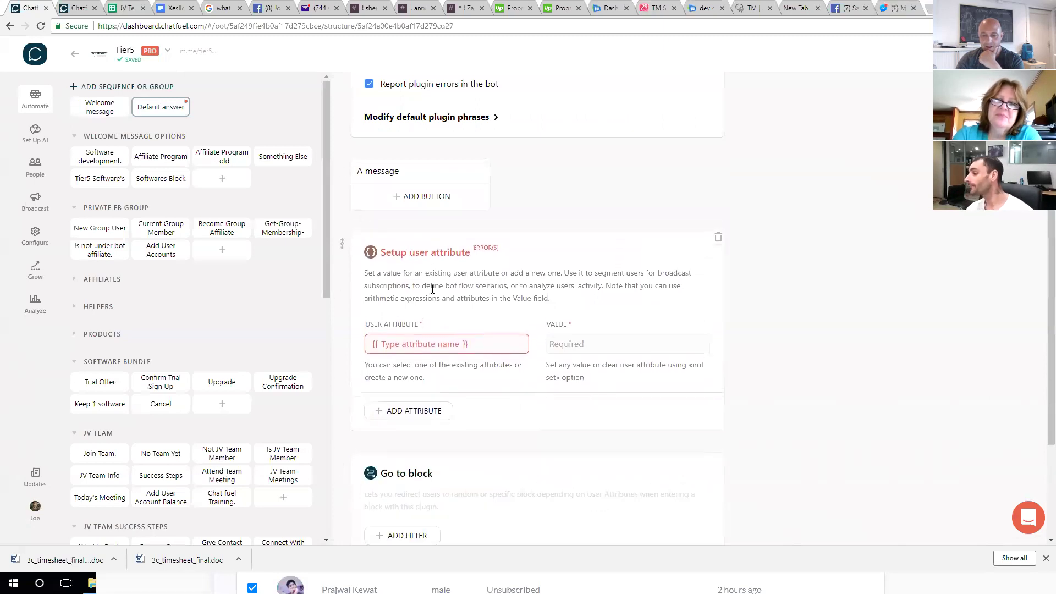
scroll(460, 311, down, 2)
scroll(457, 308, up, 2)
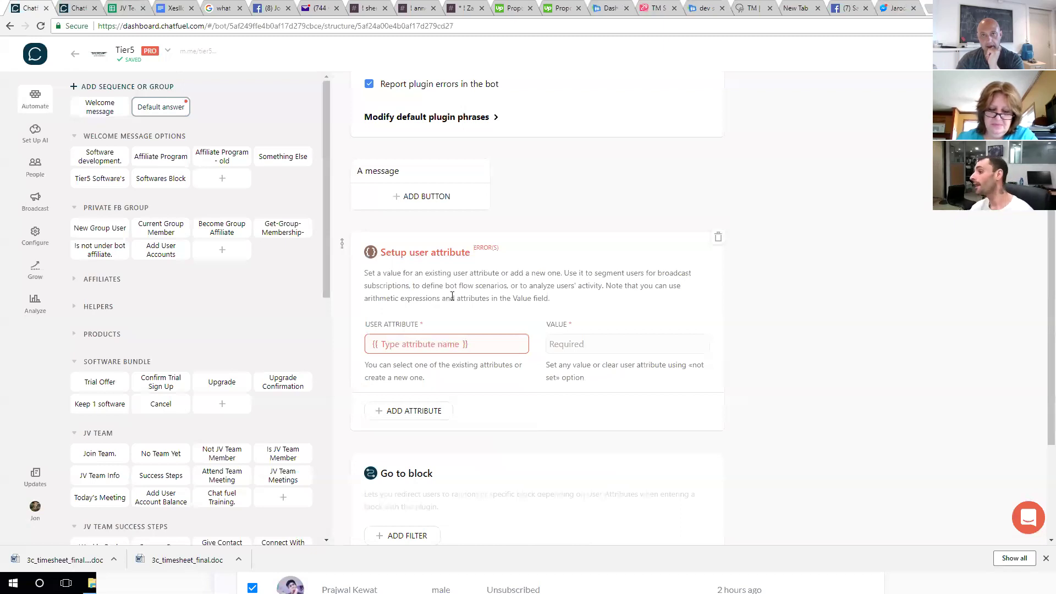
scroll(446, 286, down, 2)
scroll(443, 357, up, 3)
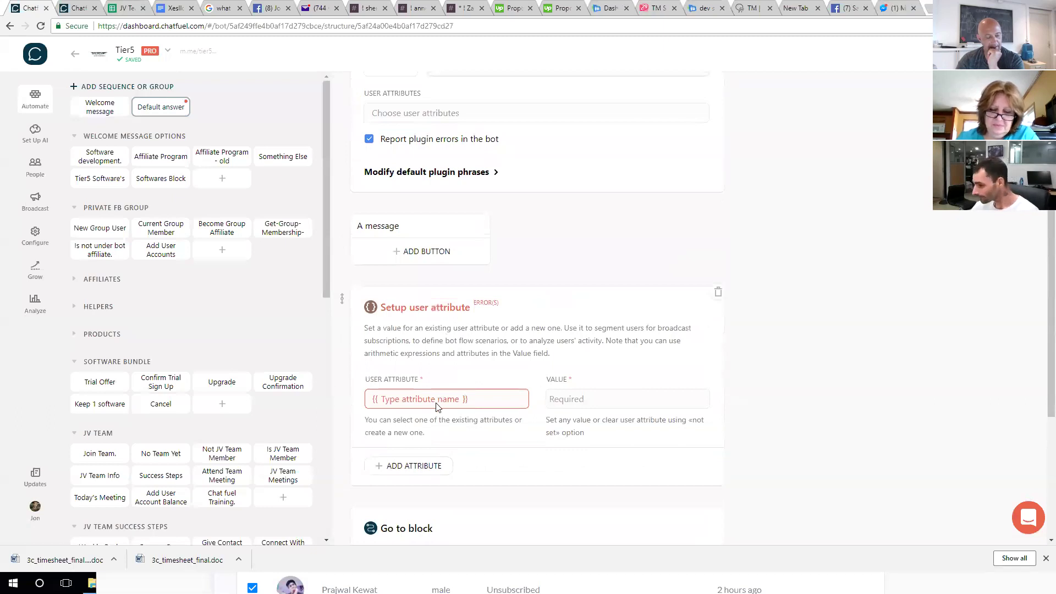
scroll(462, 444, down, 3)
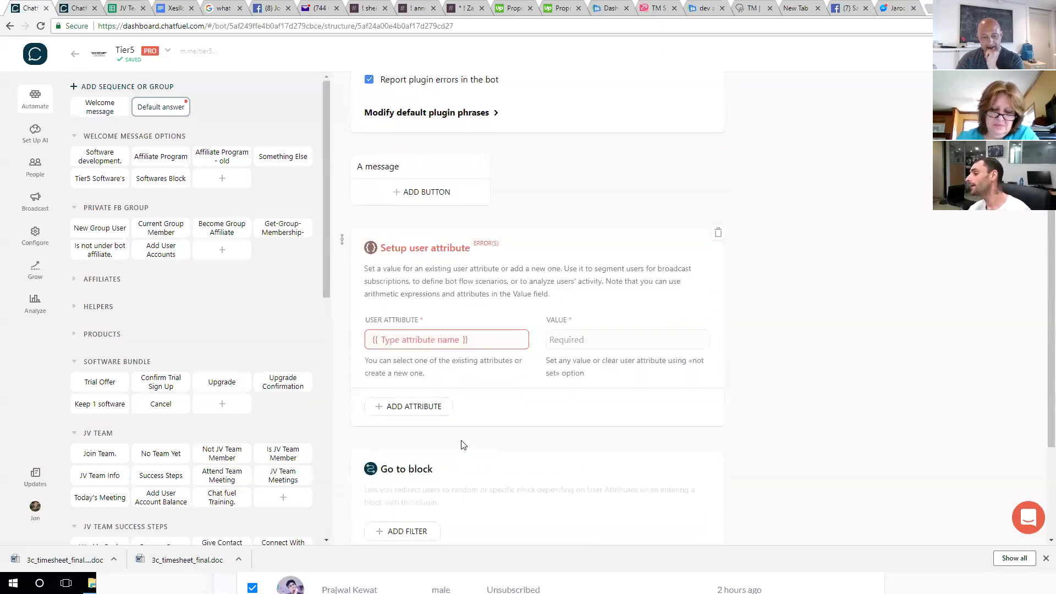
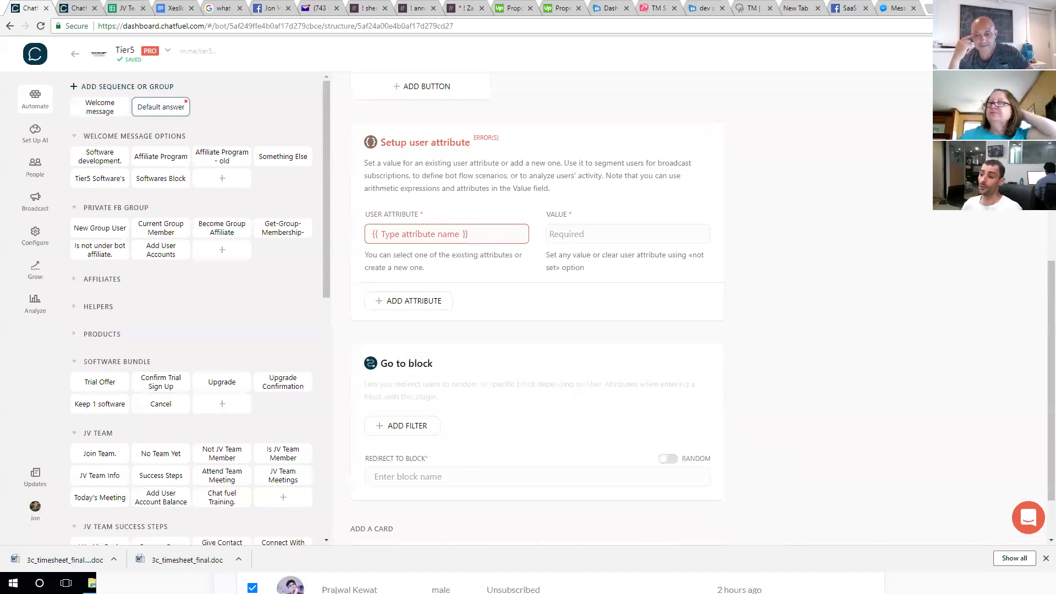
Revisit the AI rules page and look through the Chatfuel plugins available for the Welcome message block without adding one.
click(39, 132)
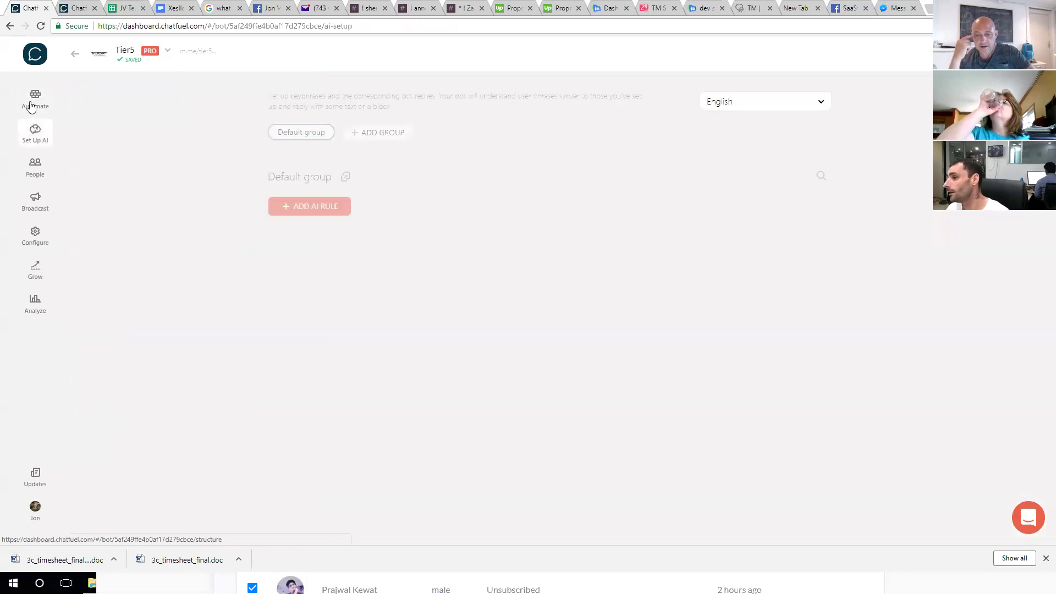
click(35, 107)
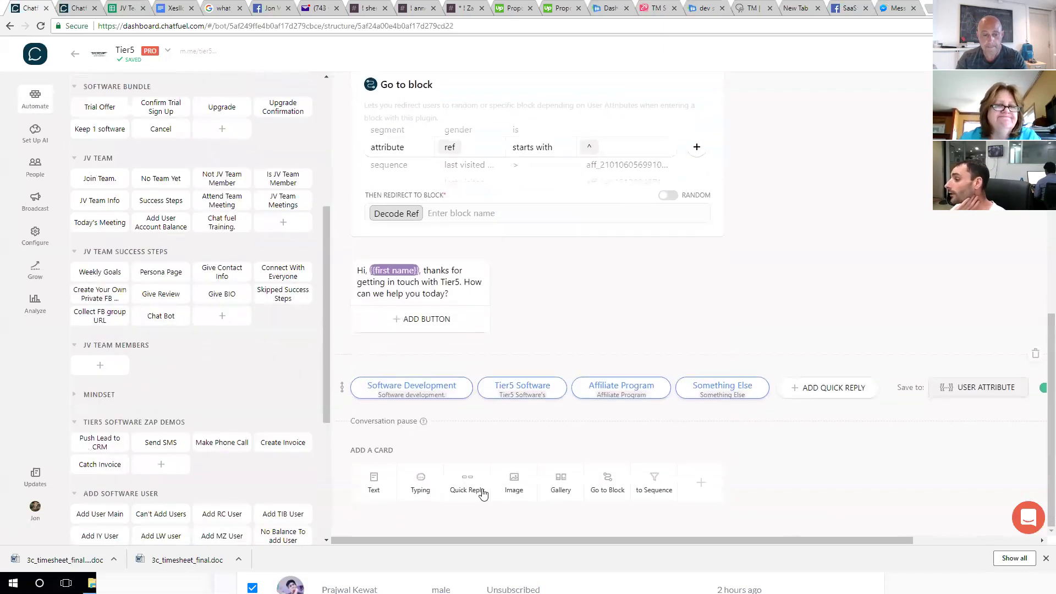
click(701, 483)
scroll(485, 231, down, 1)
scroll(582, 158, up, 2)
scroll(541, 170, down, 2)
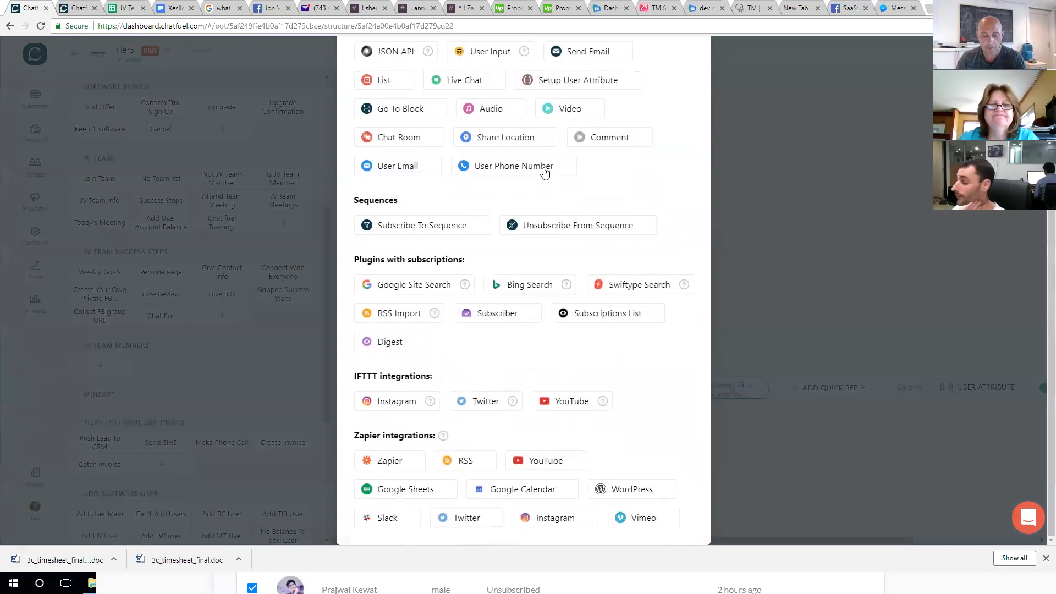
scroll(544, 172, up, 2)
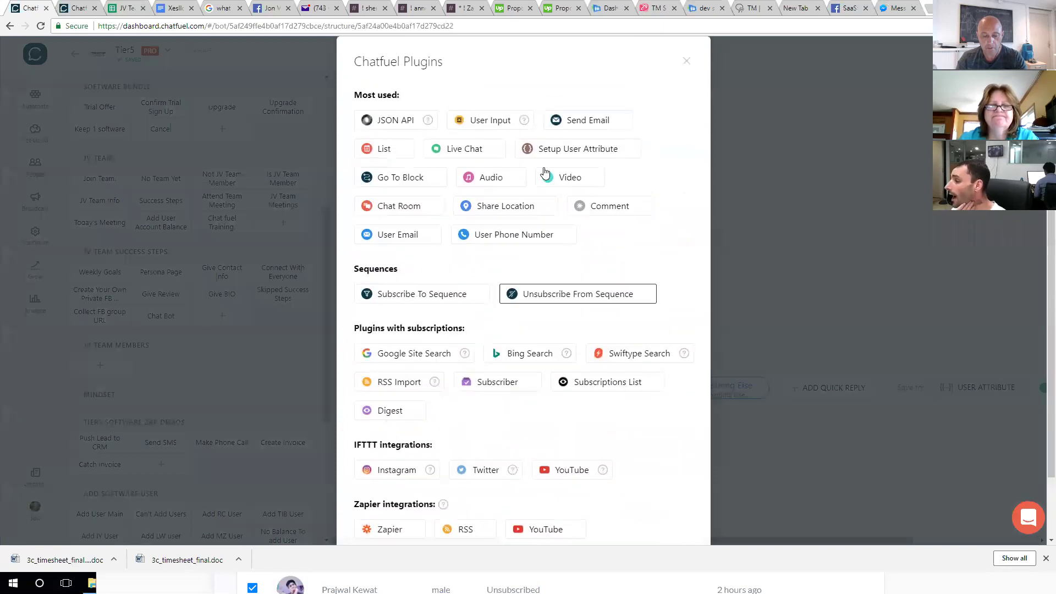
click(687, 63)
Look through the Welcome message redirects and the bot's full list of block groups and sequences.
scroll(538, 290, up, 3)
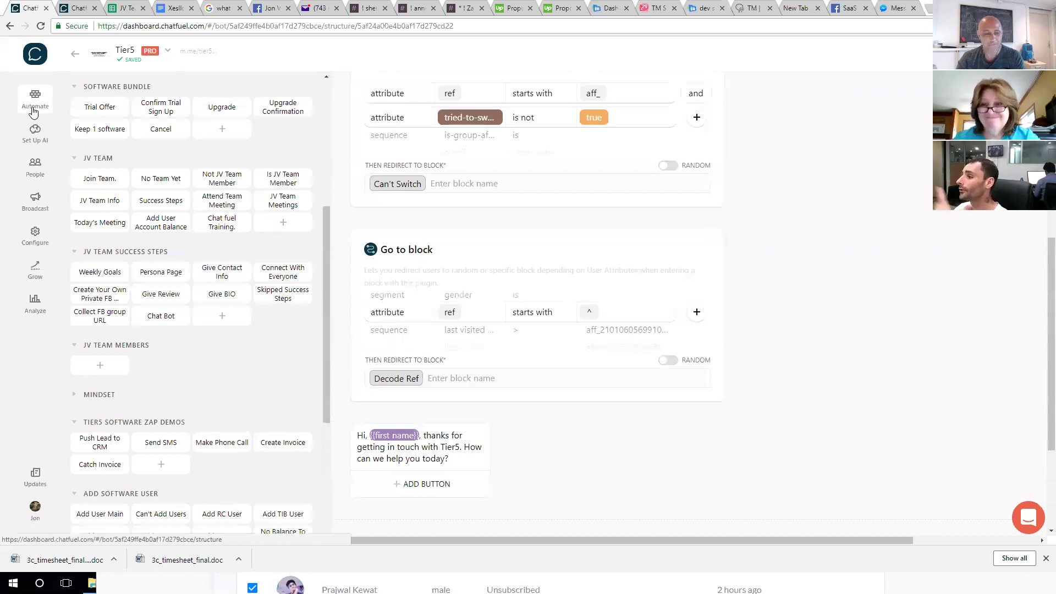
click(299, 167)
scroll(300, 167, down, 5)
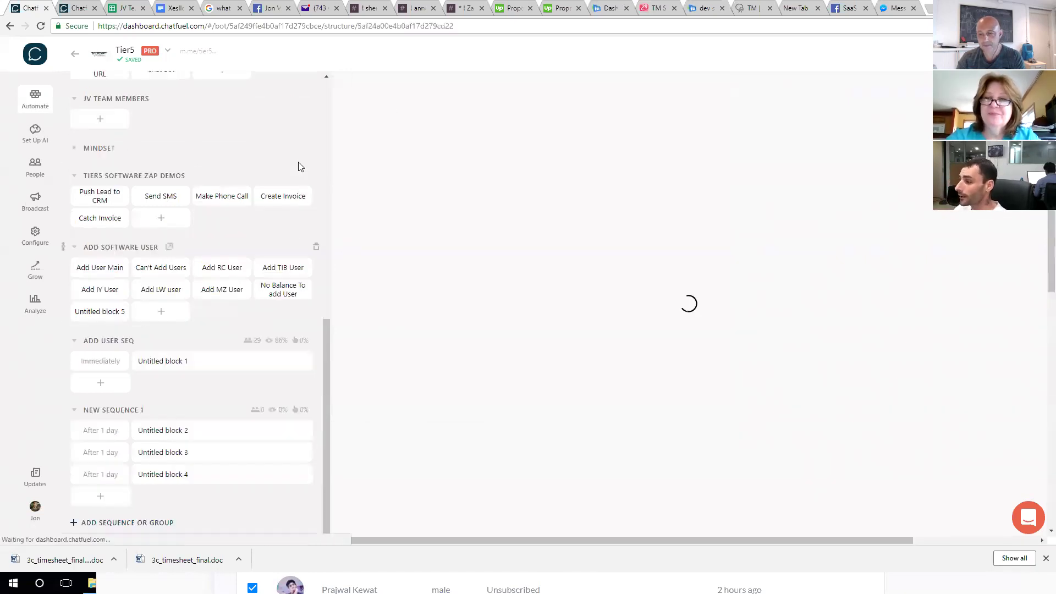
scroll(300, 167, up, 10)
scroll(220, 168, down, 3)
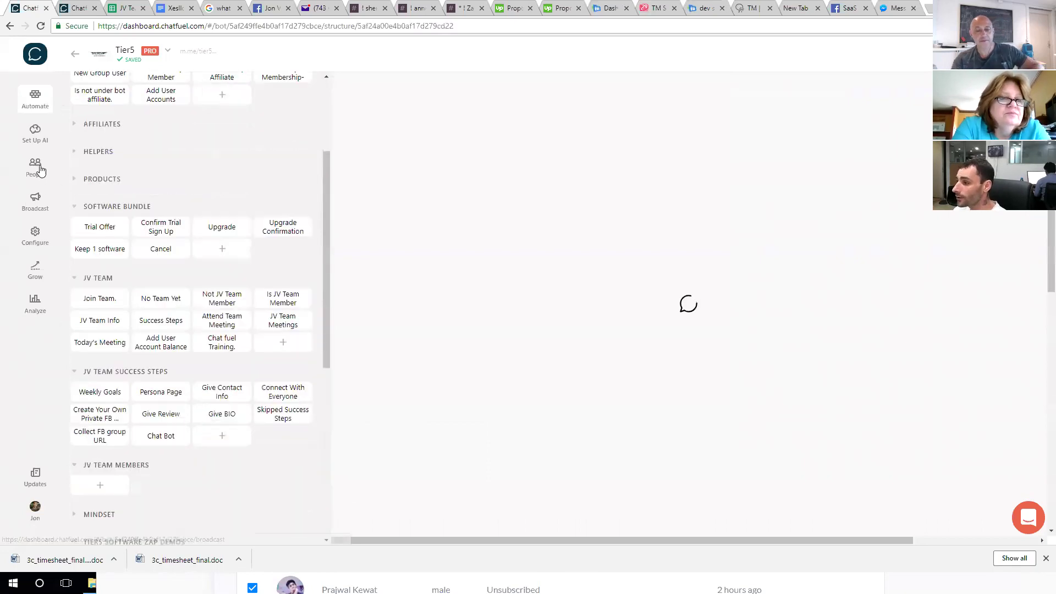
click(35, 134)
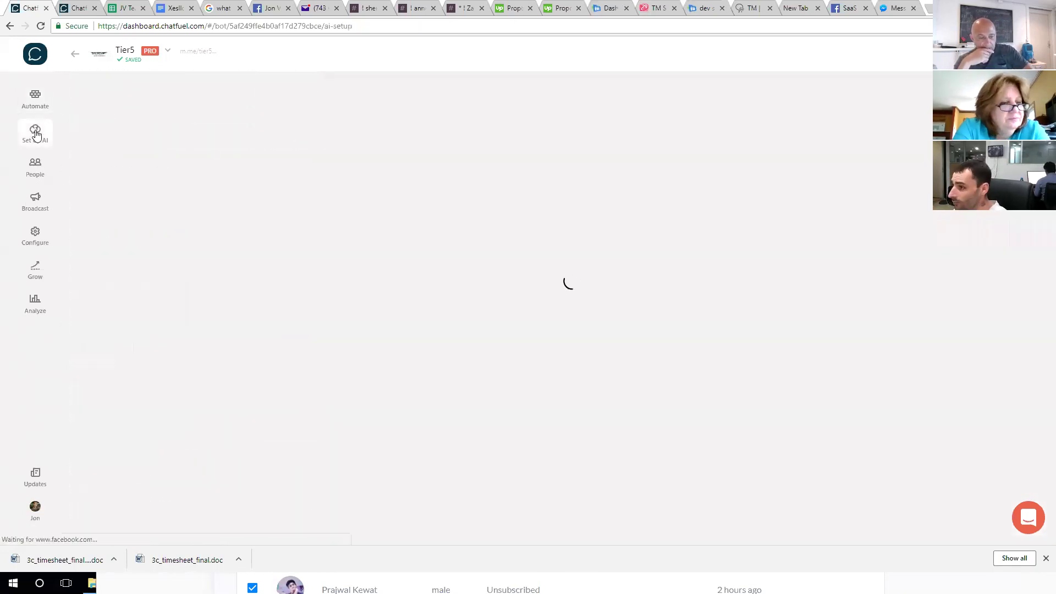
Draft a Deliver Your Message Now broadcast with a text card reading "HI".
click(38, 209)
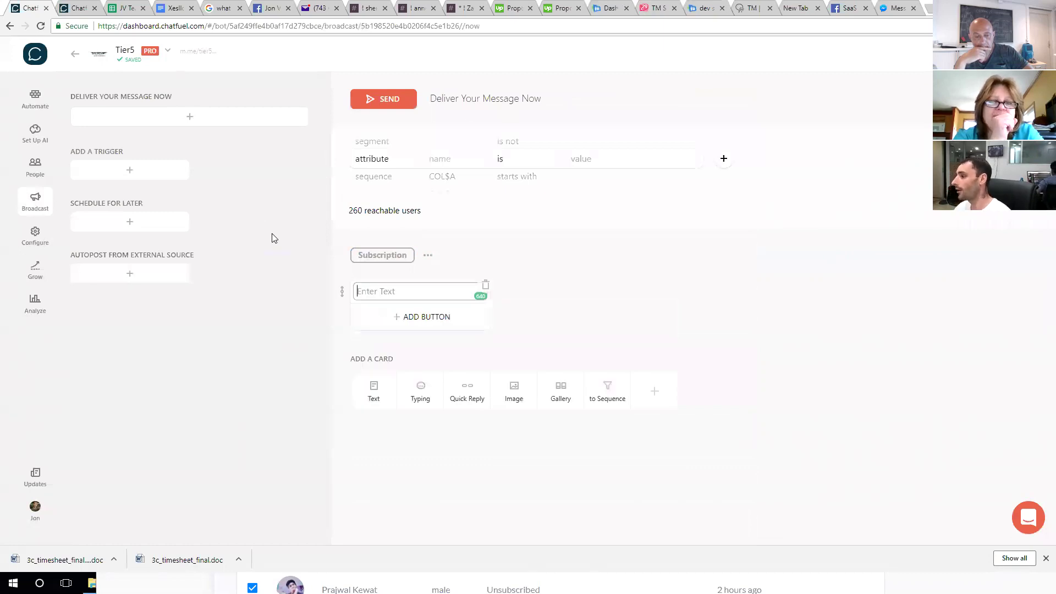
text(Hi)
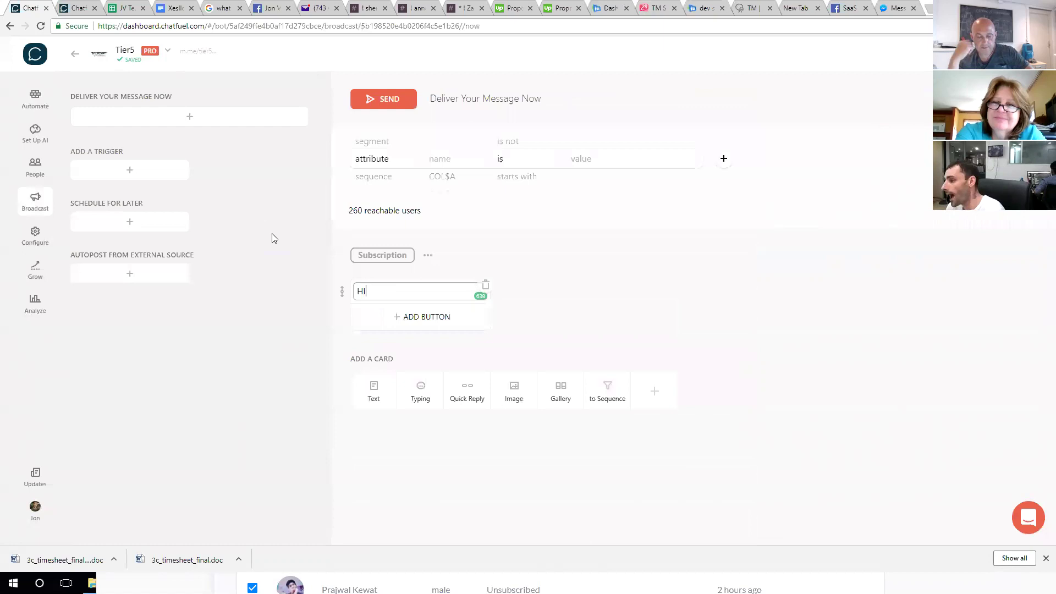
click(101, 58)
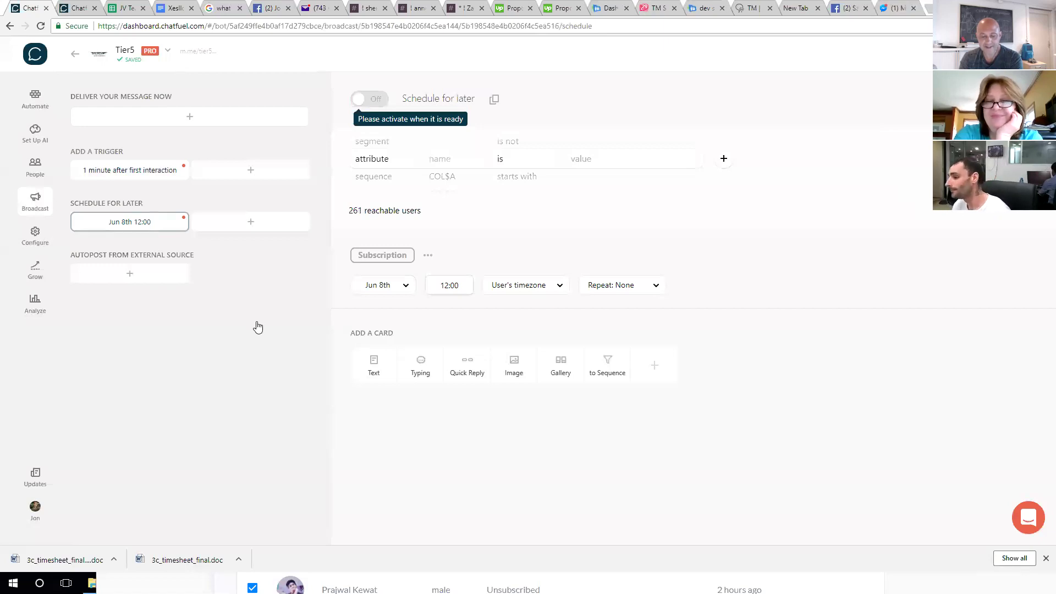
Create an Autopost from External Source broadcast and look through the plugins it offers.
click(130, 274)
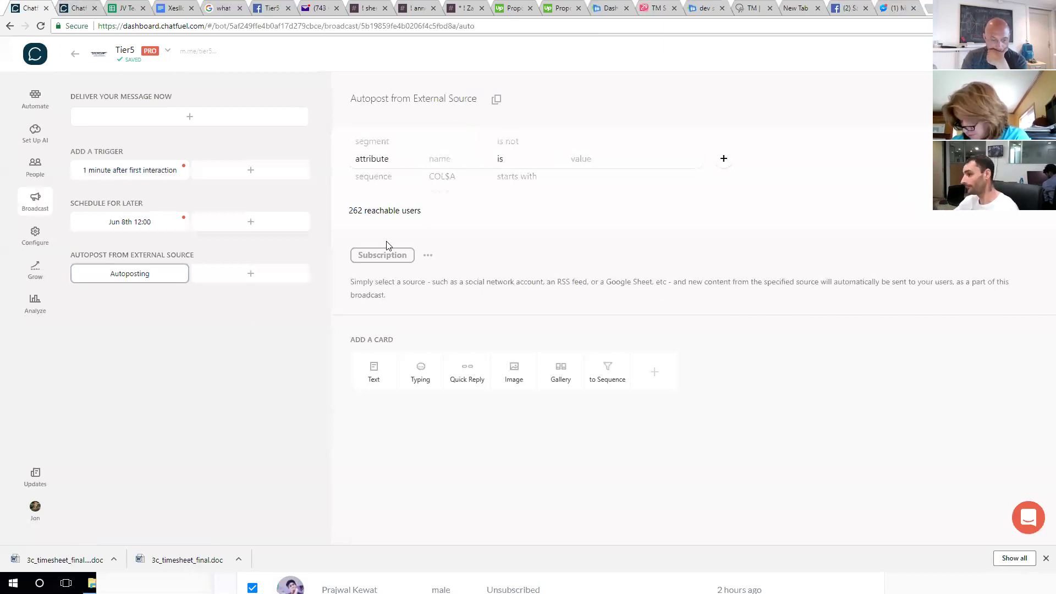
click(655, 373)
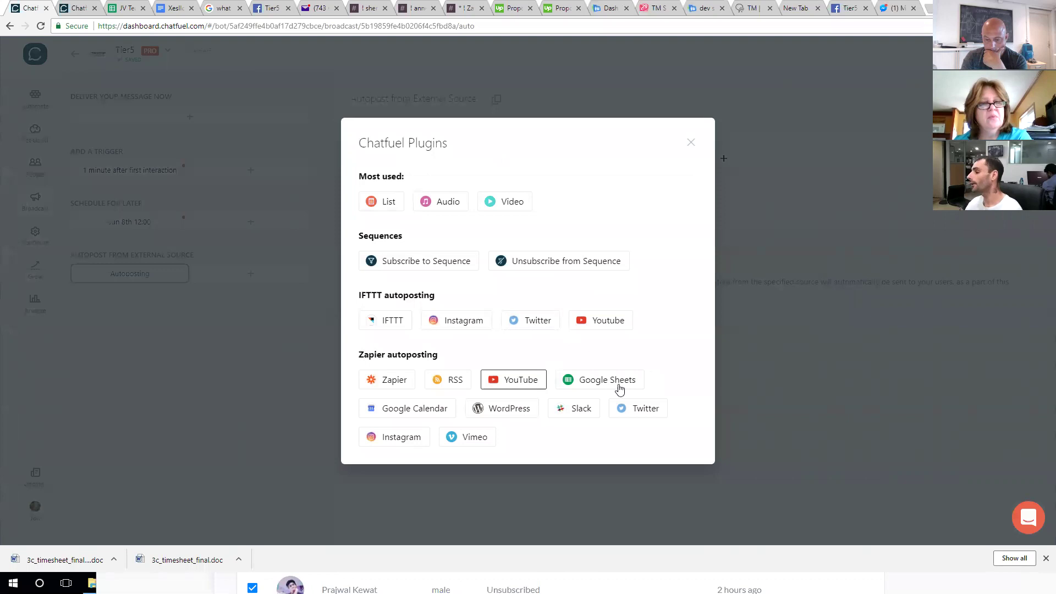
click(692, 143)
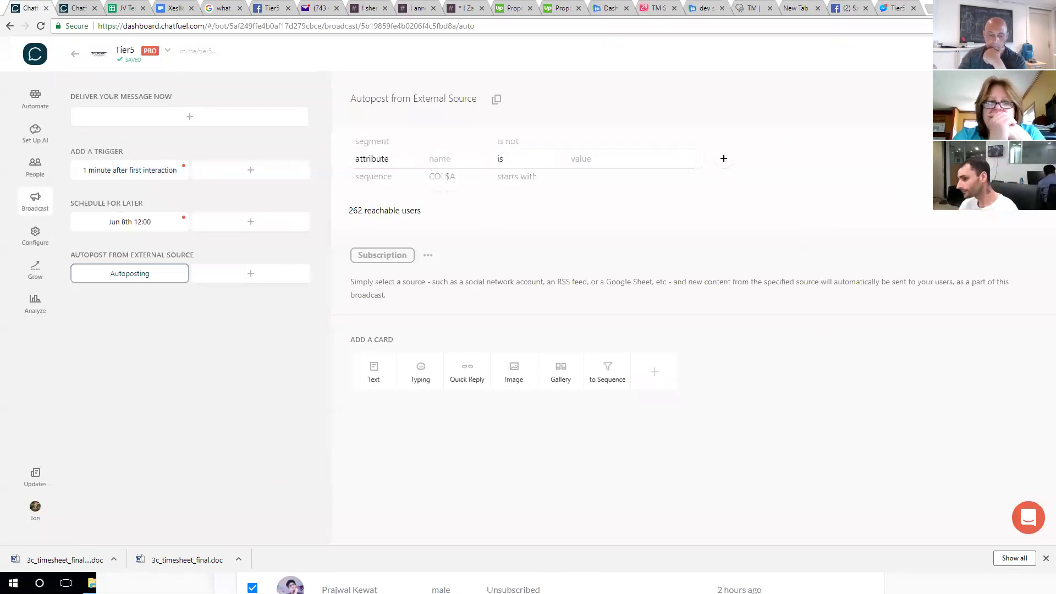
Filter the autopost broadcast's audience by segment so that only the JV Team receives it.
click(377, 159)
click(374, 159)
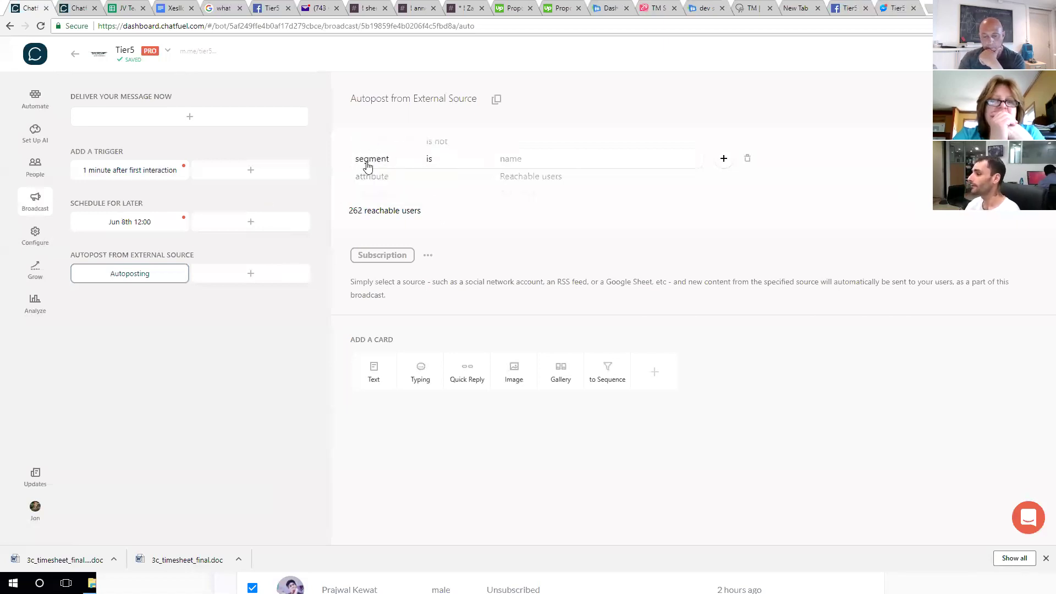
click(506, 163)
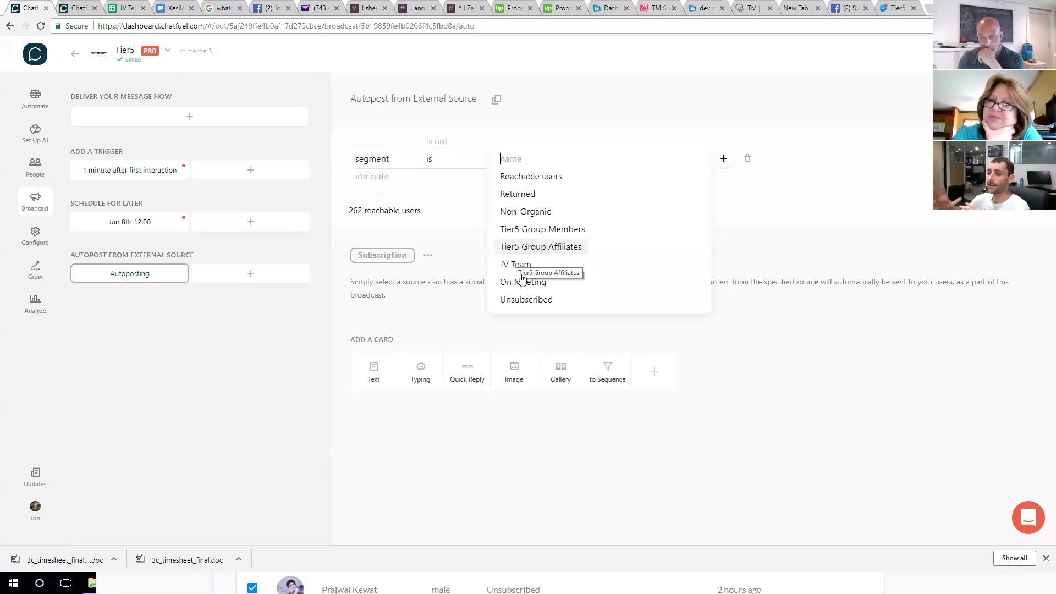
click(516, 195)
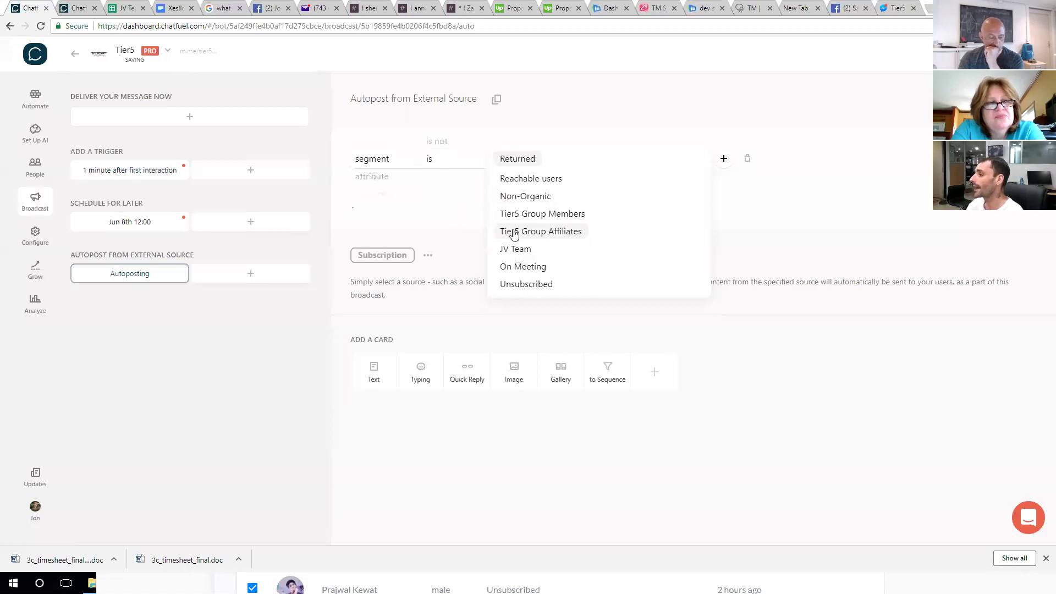
click(517, 248)
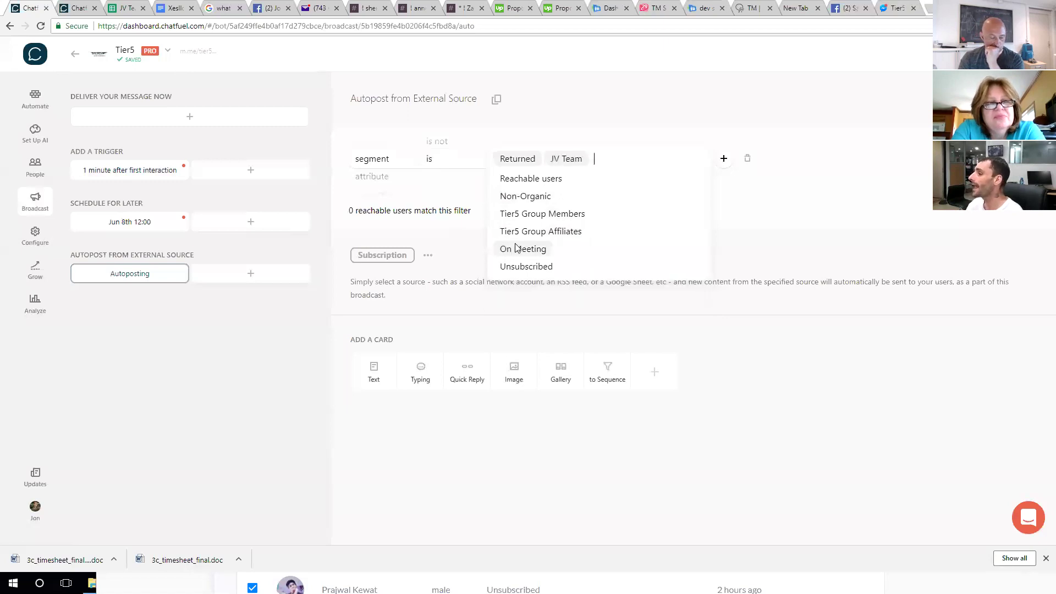
click(538, 159)
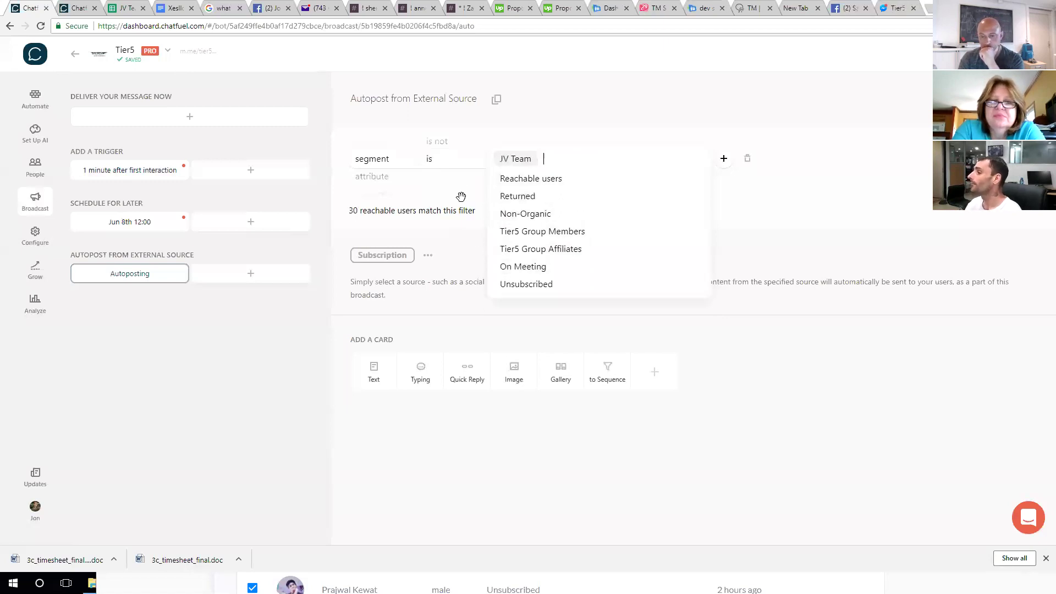
click(795, 354)
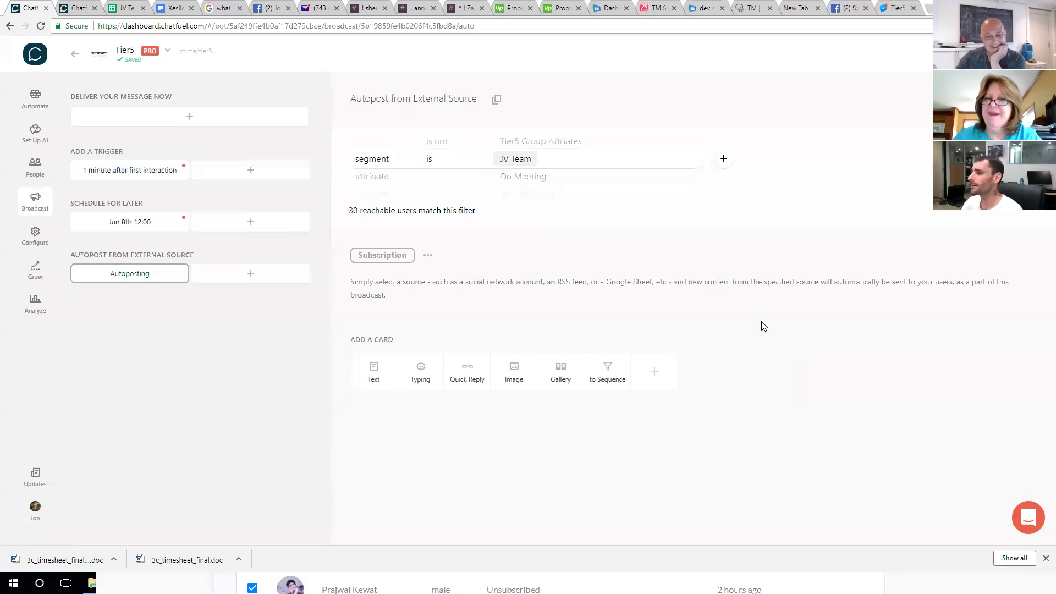
Show the members of the JV Team segment in the bot's list of people.
click(34, 133)
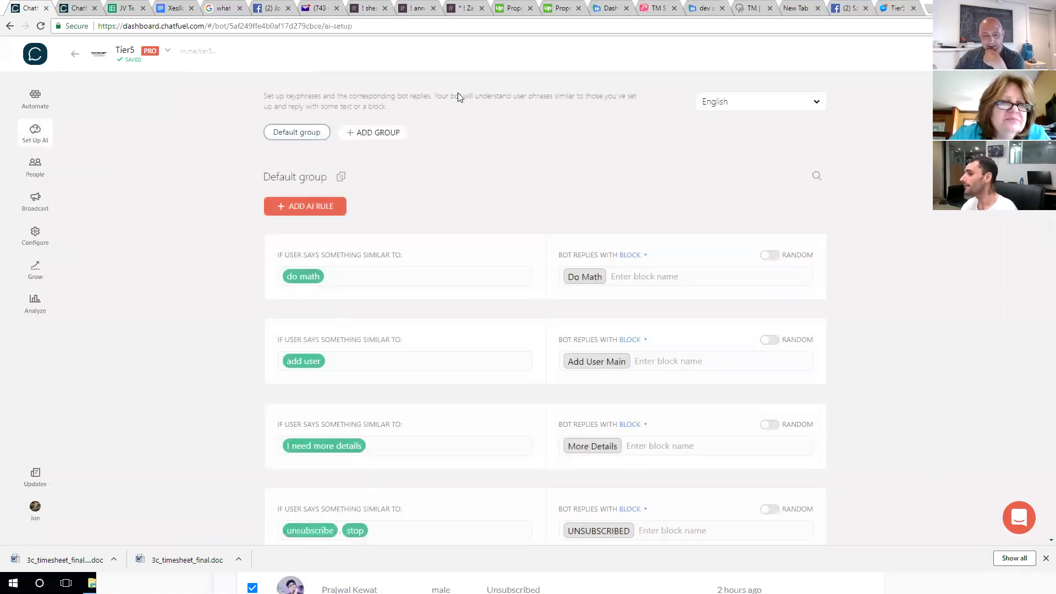
key(alt+Left)
click(541, 96)
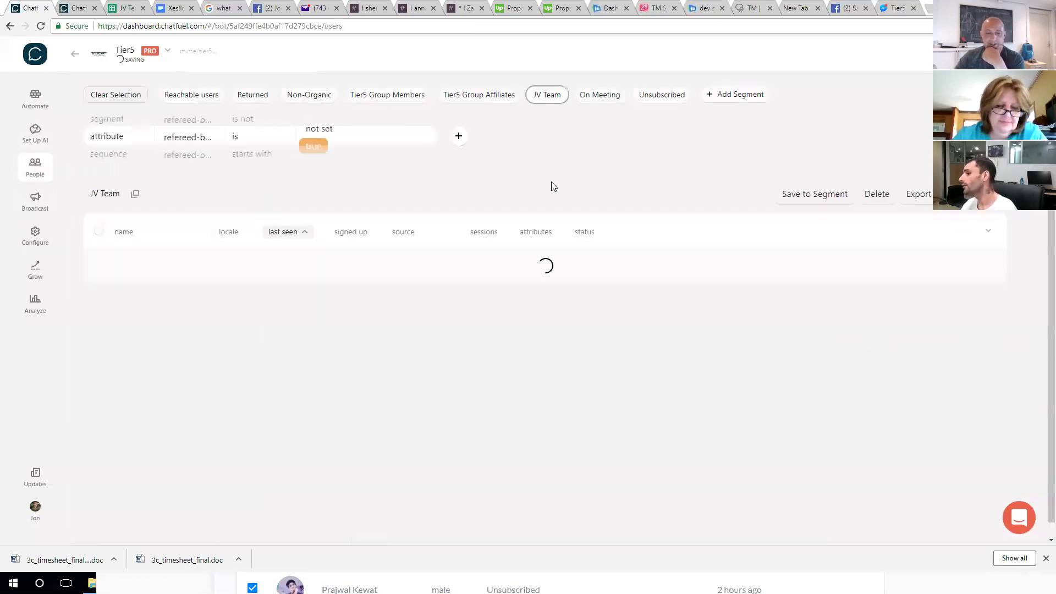
Filter the people list by the JV Team segment and look through all of its members.
click(550, 101)
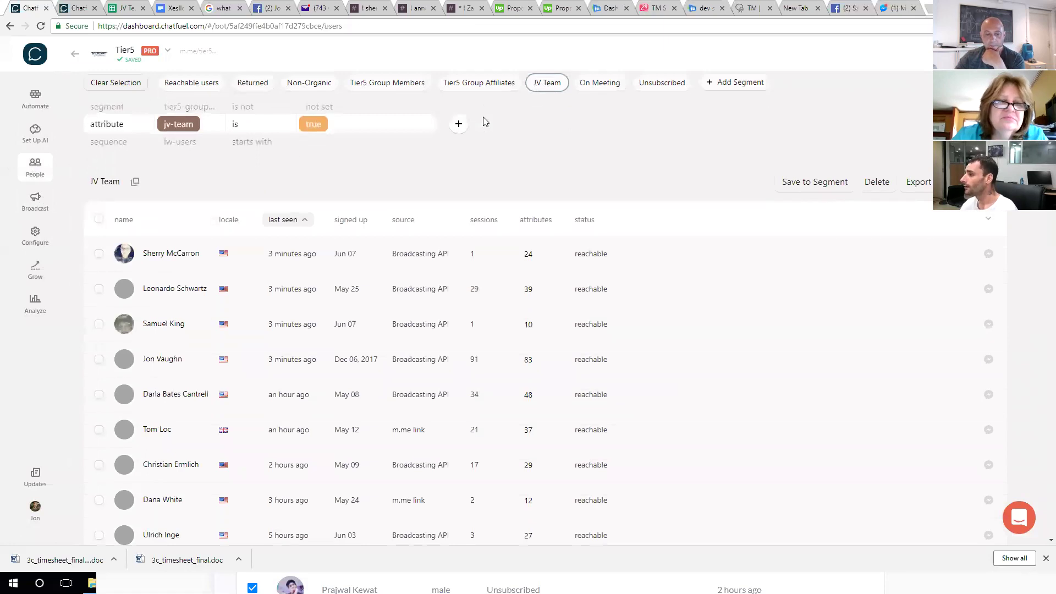
click(465, 99)
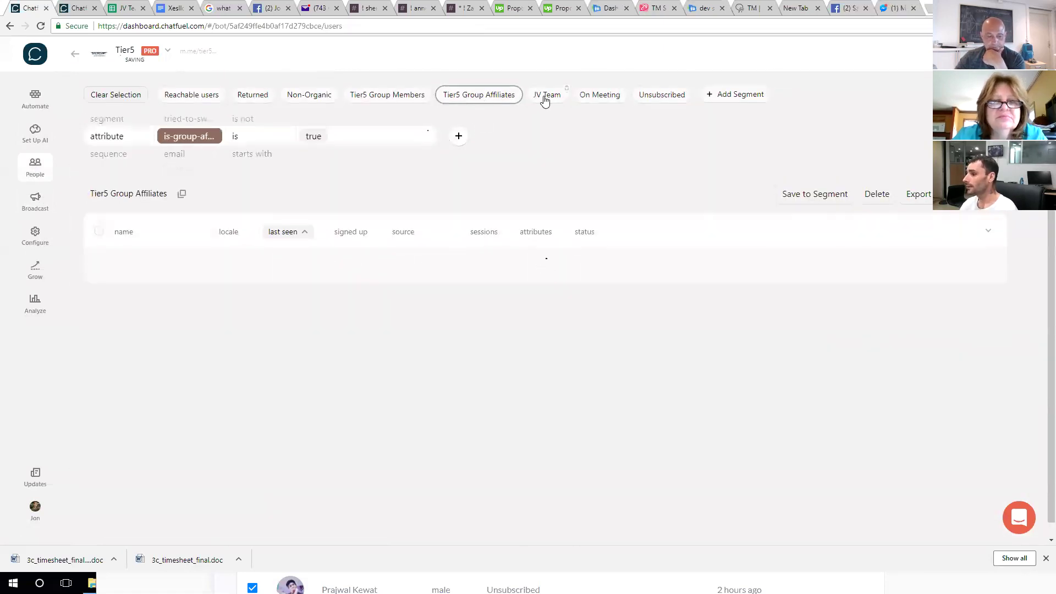
click(546, 97)
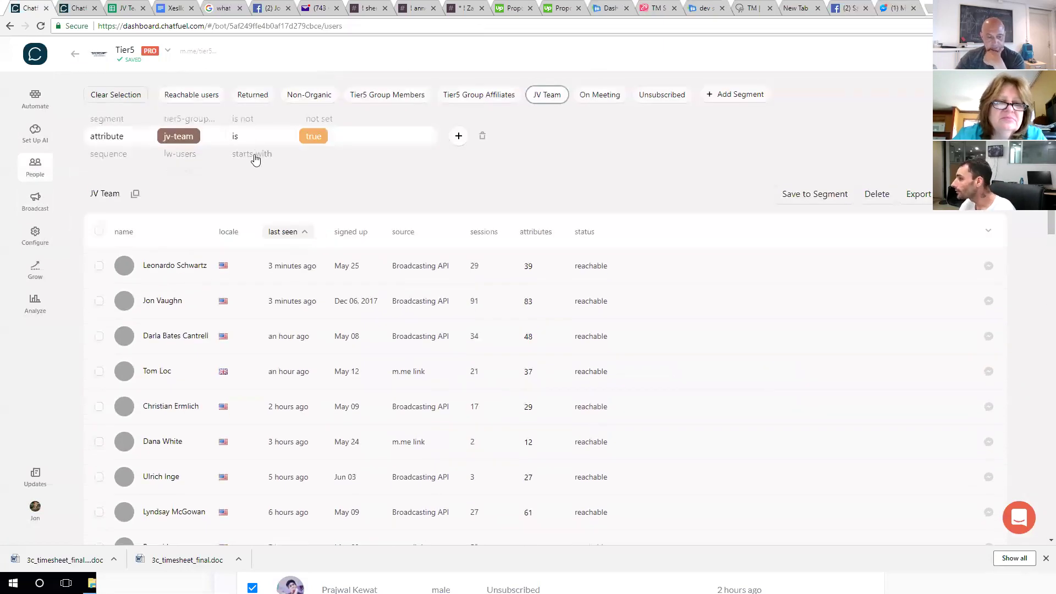
scroll(257, 154, down, 20)
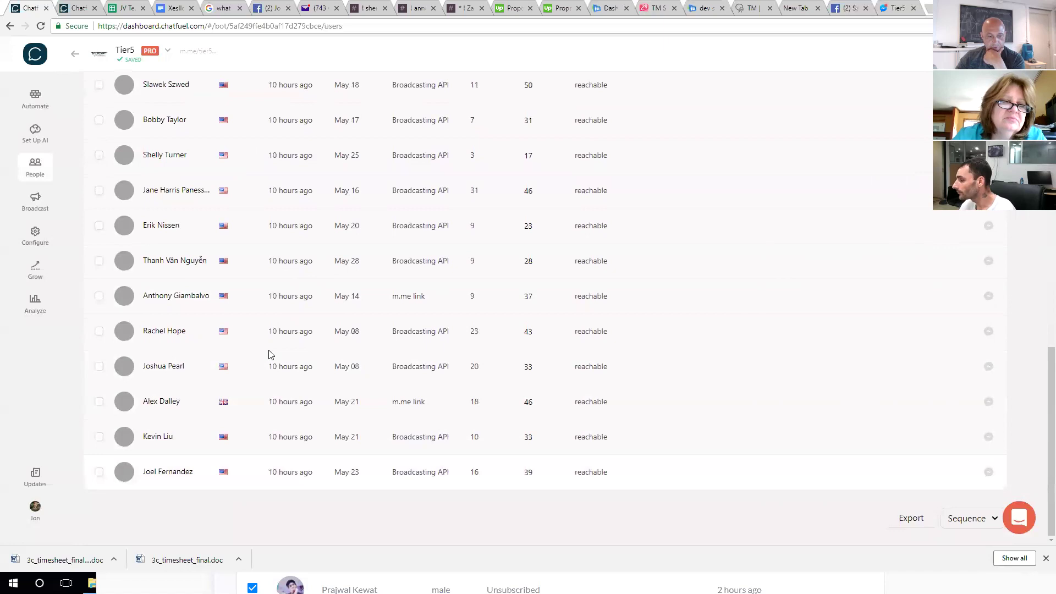
scroll(218, 440, up, 15)
scroll(220, 440, up, 3)
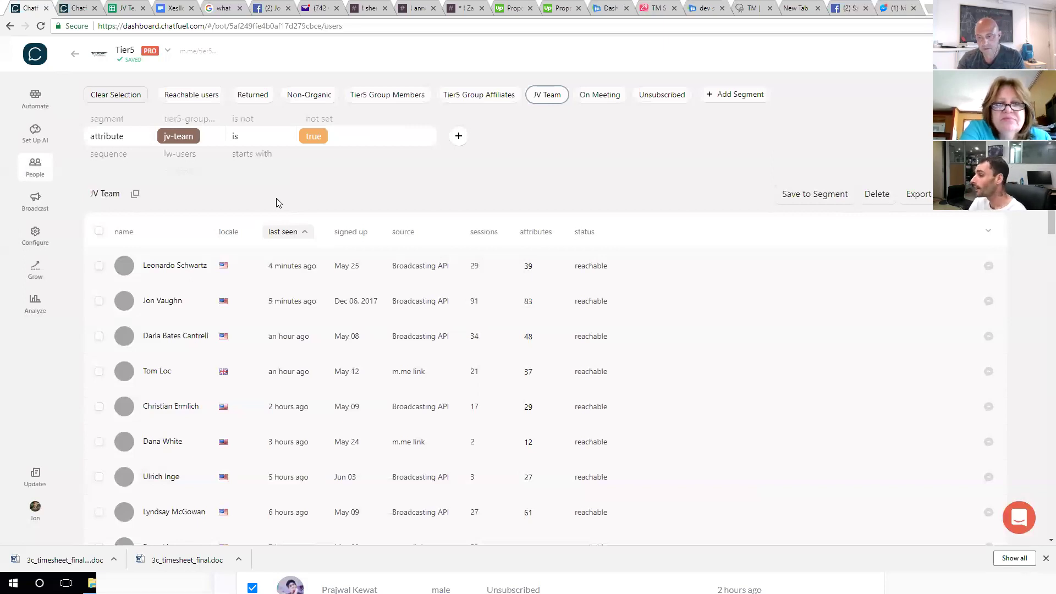
scroll(278, 203, down, 15)
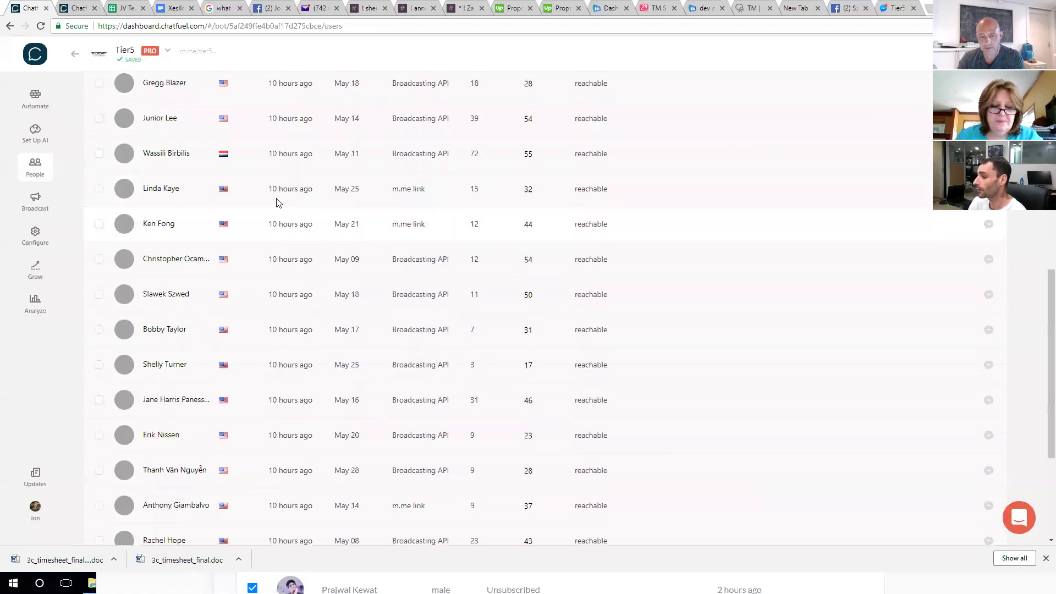
scroll(278, 203, up, 15)
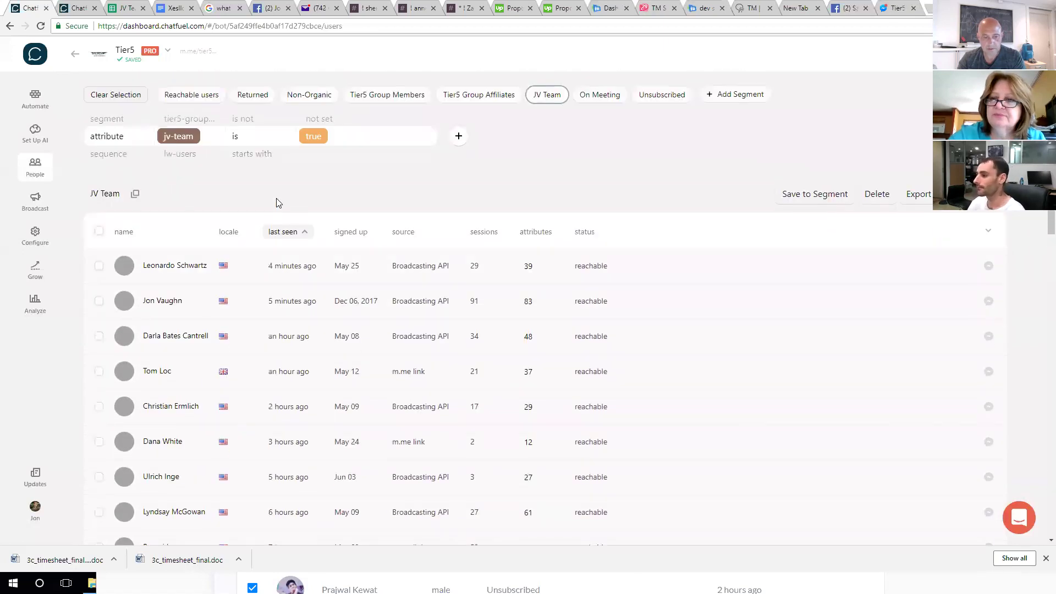
scroll(278, 203, down, 2)
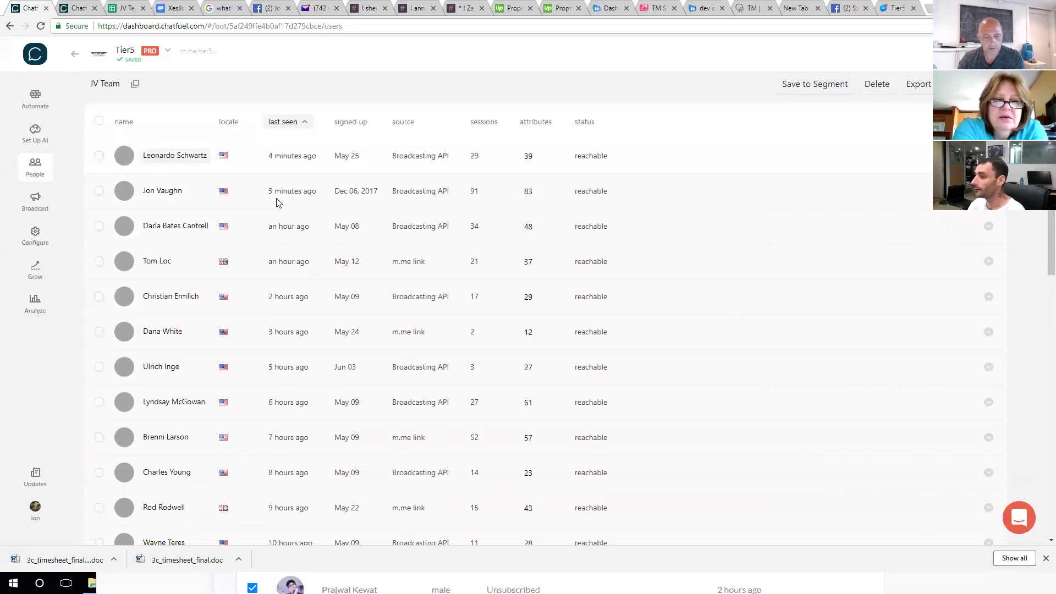
scroll(277, 203, down, 1)
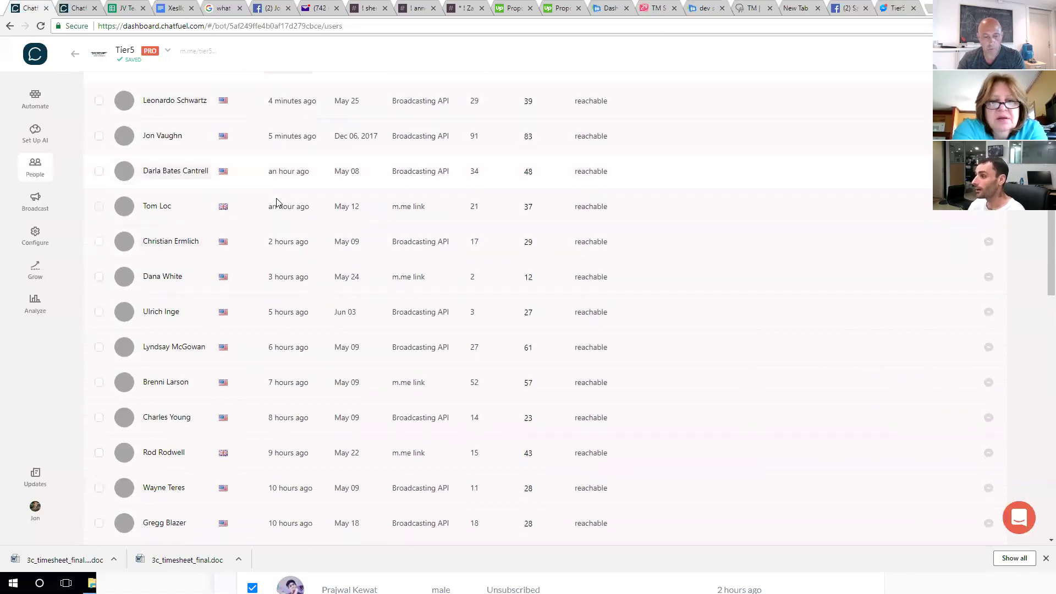
scroll(277, 203, down, 1)
scroll(276, 203, down, 2)
scroll(277, 203, down, 9)
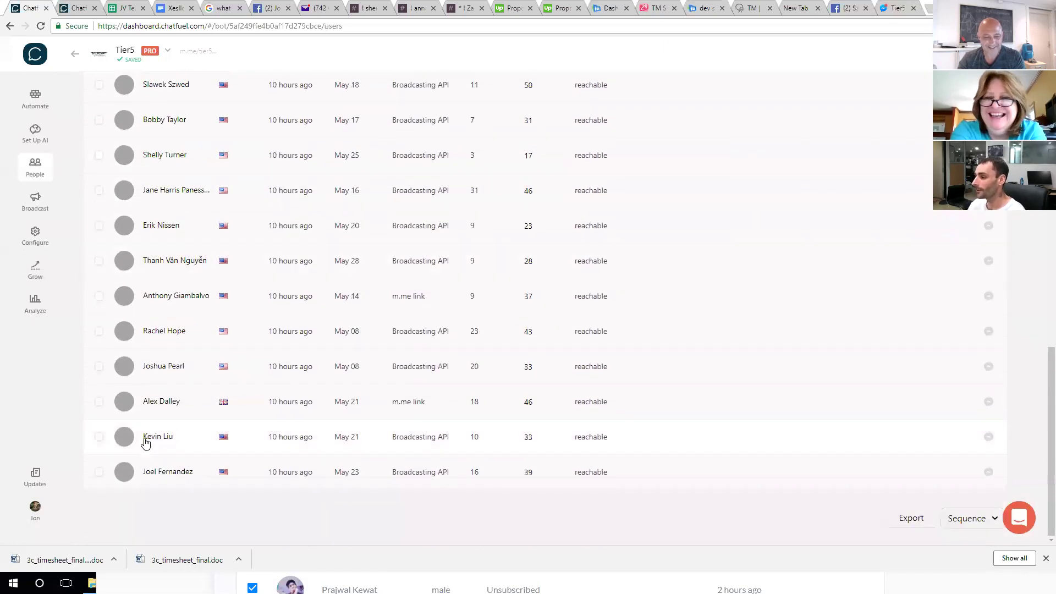
scroll(144, 435, up, 3)
scroll(146, 430, up, 5)
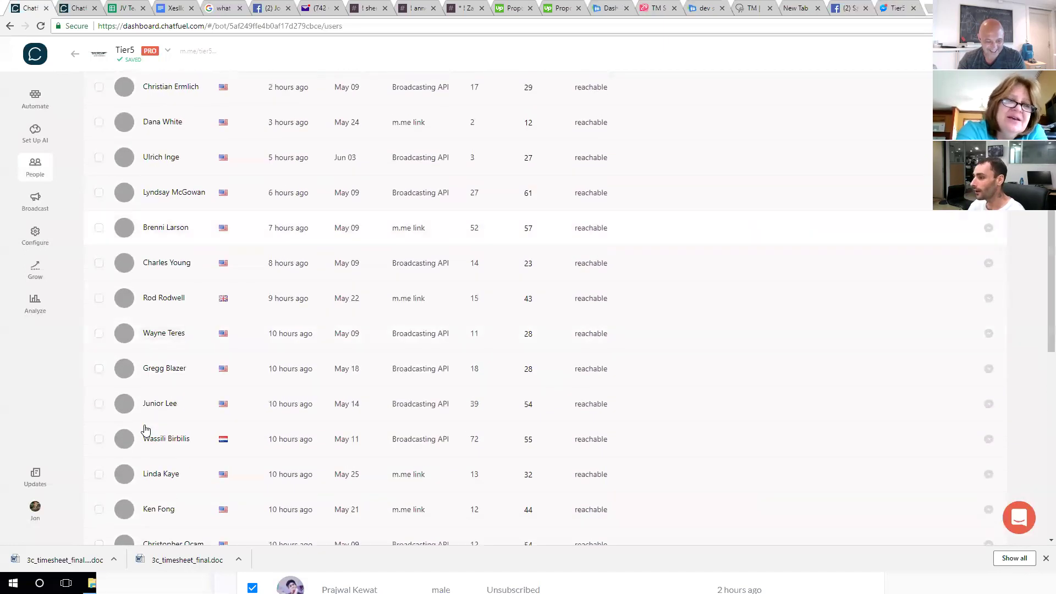
scroll(146, 430, up, 6)
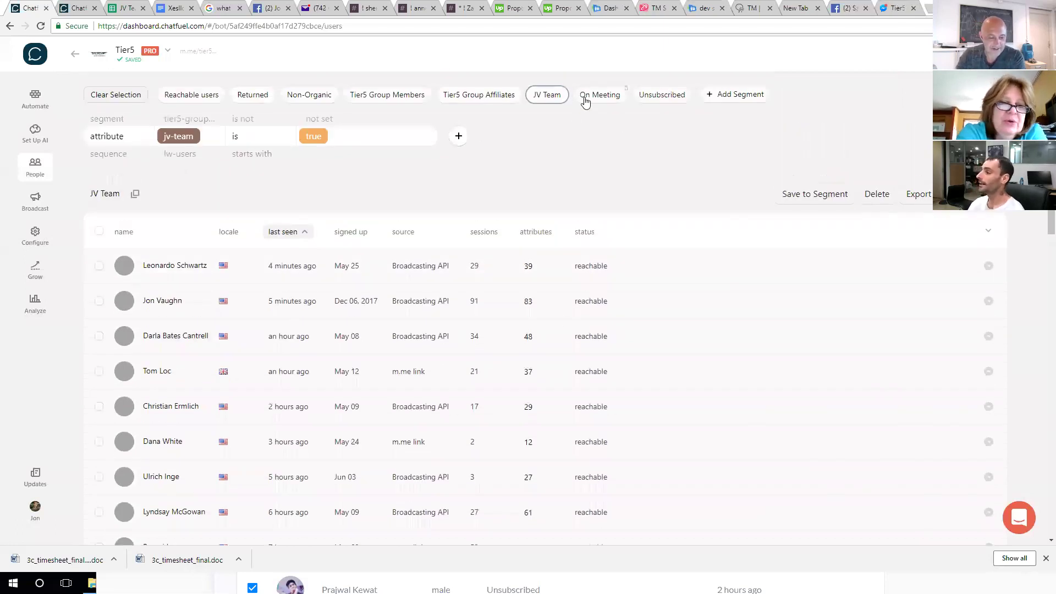
Compare the people in the On Meeting segment, the unfiltered list and the JV Team segment.
click(585, 98)
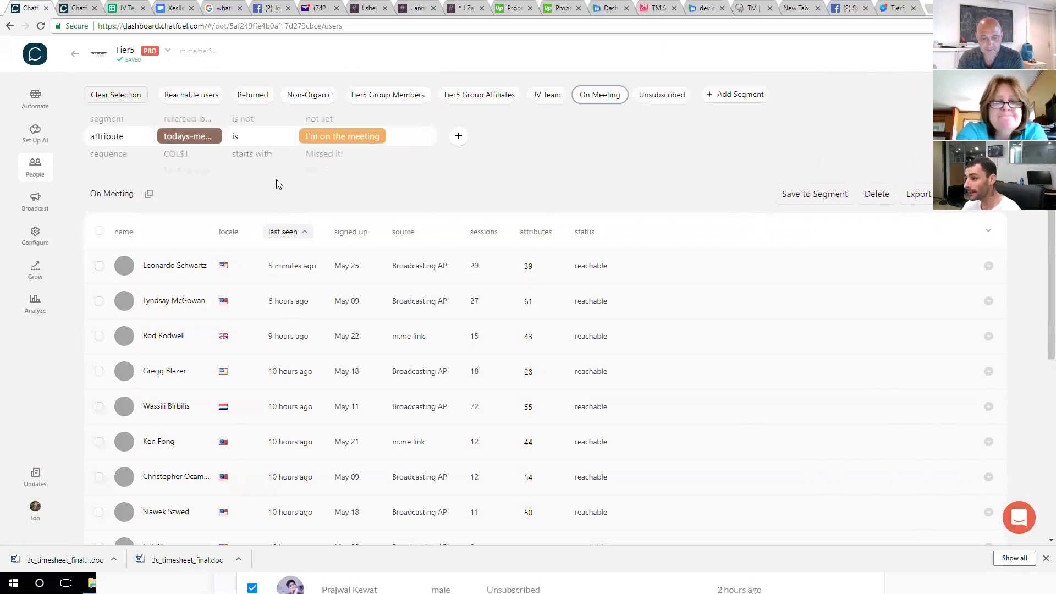
click(31, 101)
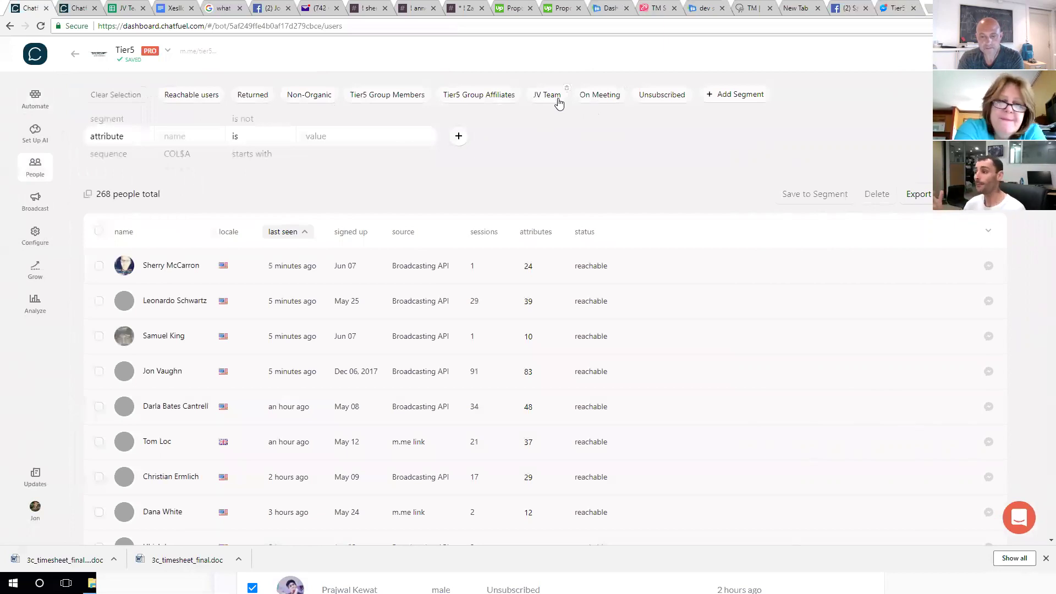
click(542, 104)
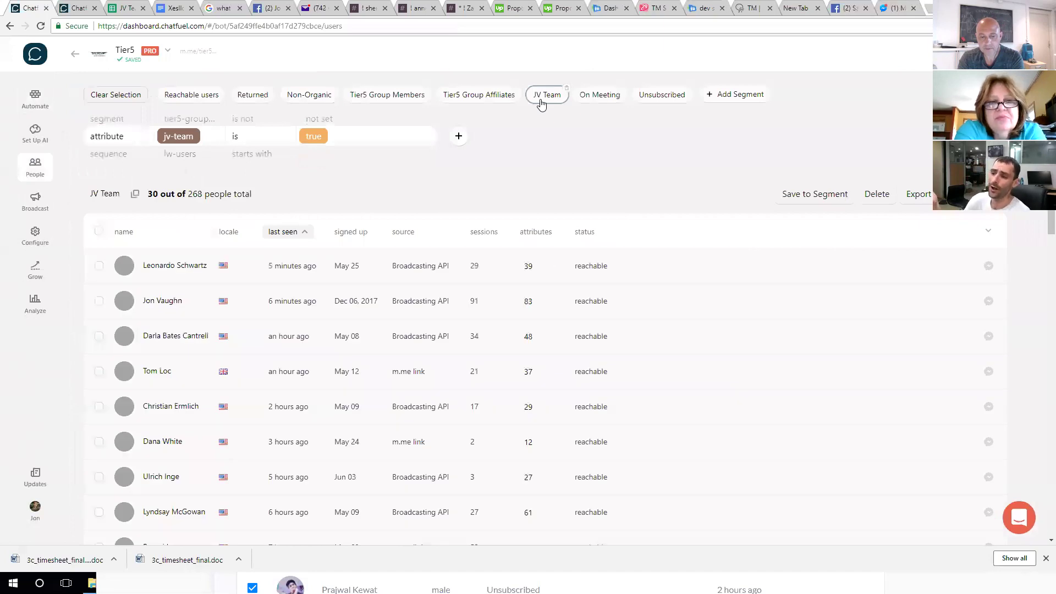
scroll(432, 247, down, 2)
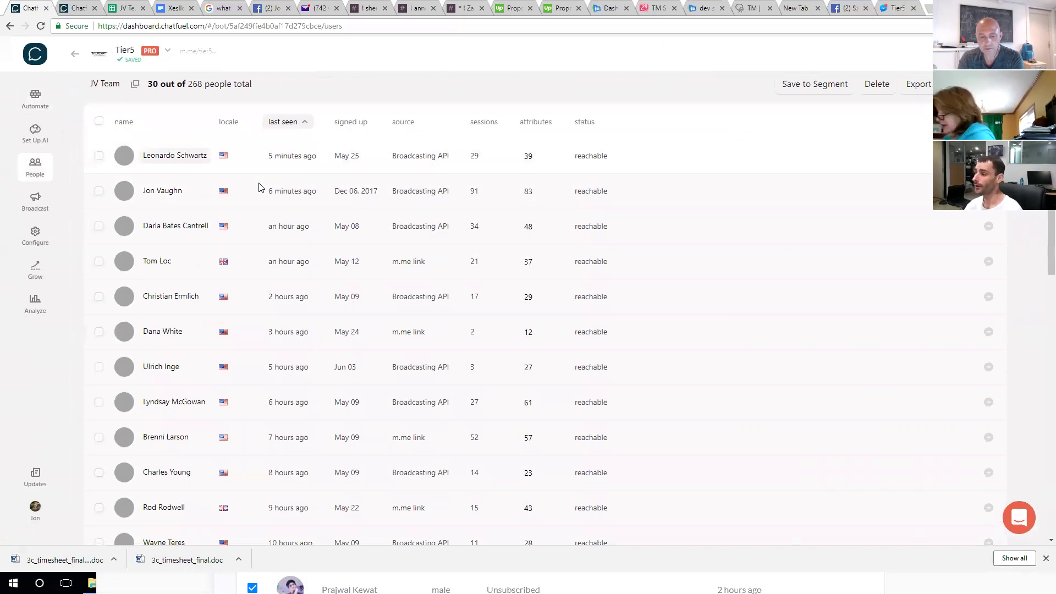
scroll(259, 187, down, 13)
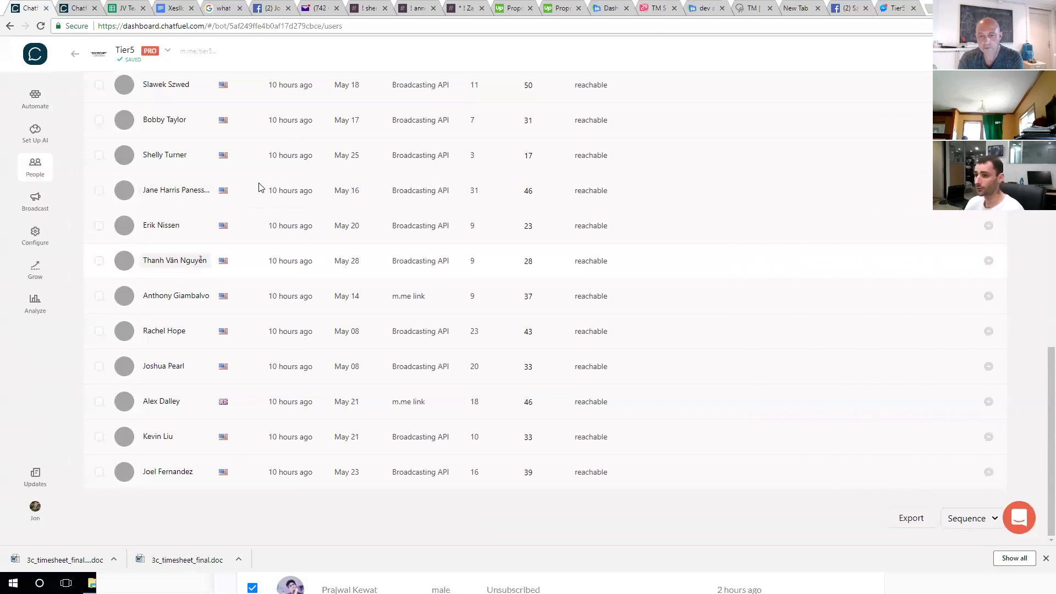
scroll(260, 187, up, 10)
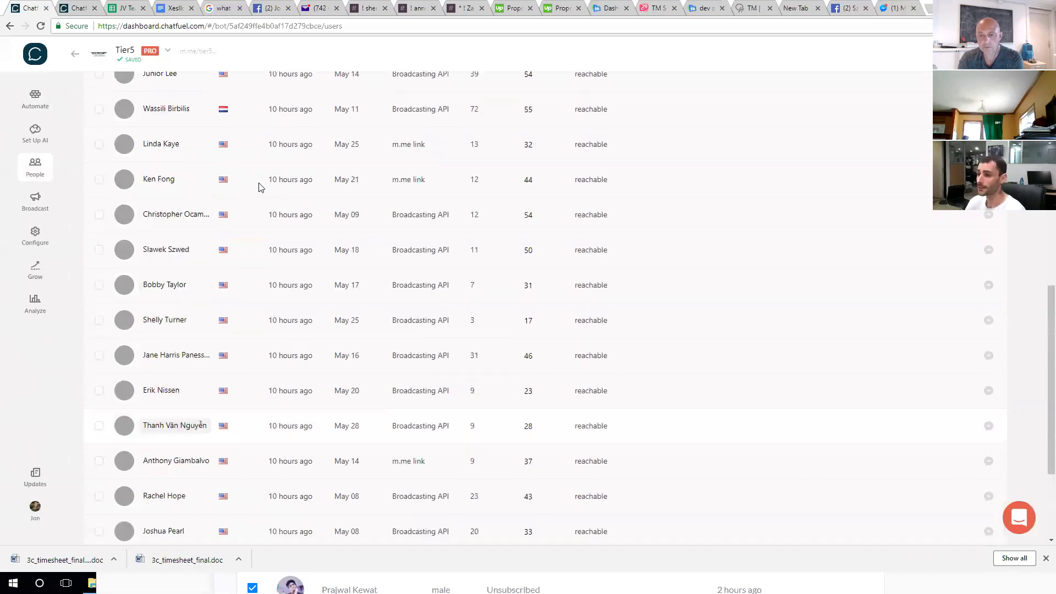
scroll(260, 187, up, 5)
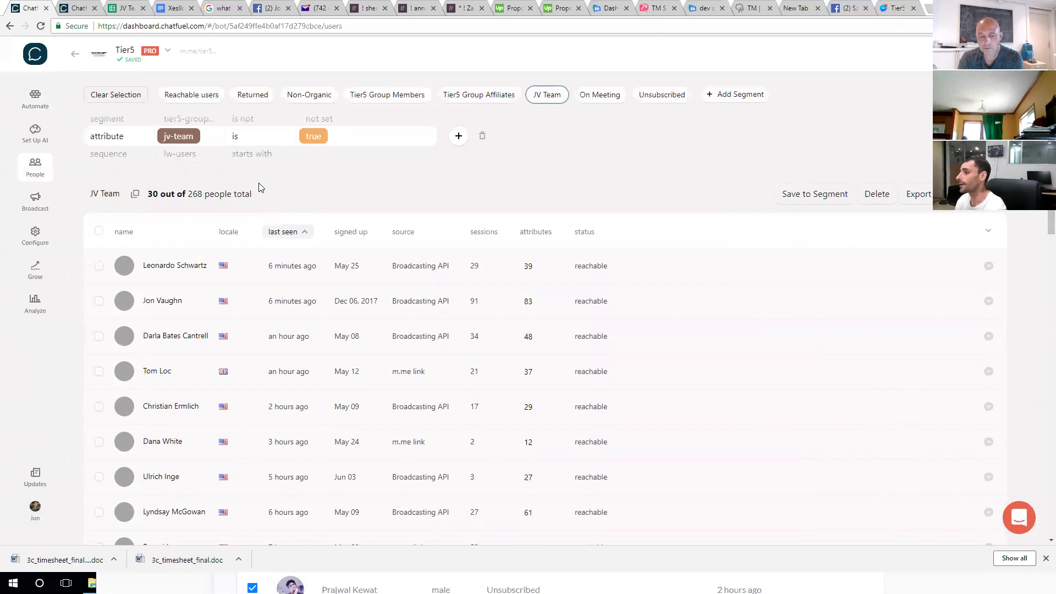
scroll(259, 186, down, 7)
scroll(538, 164, up, 7)
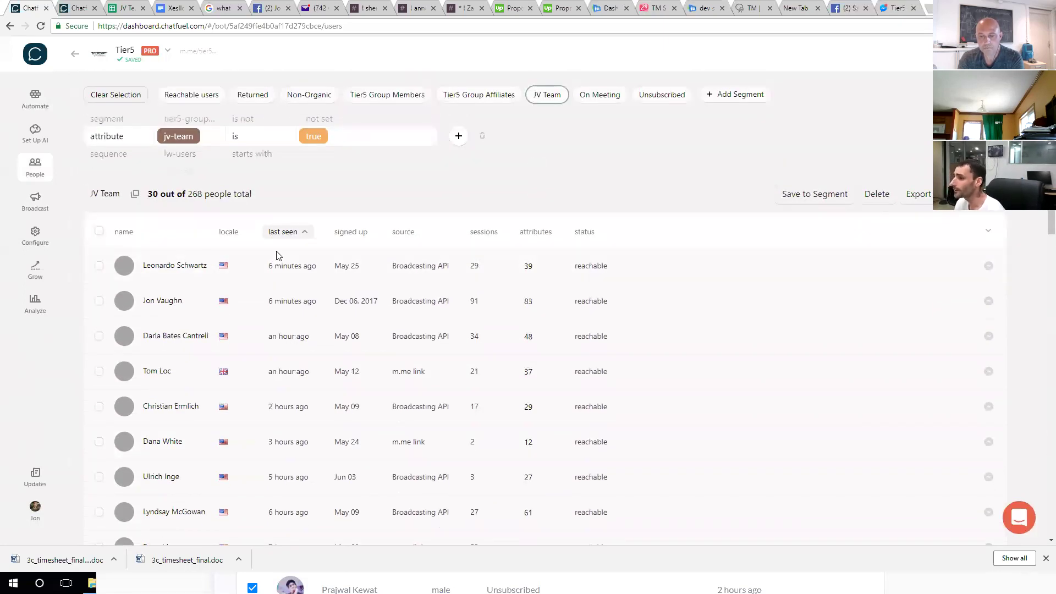
click(355, 129)
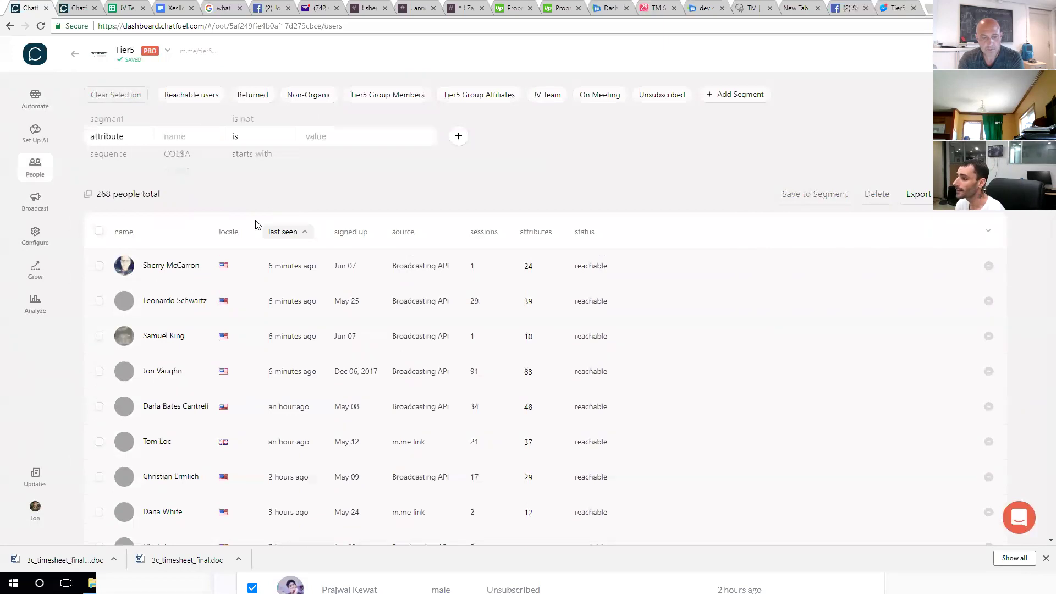
click(545, 102)
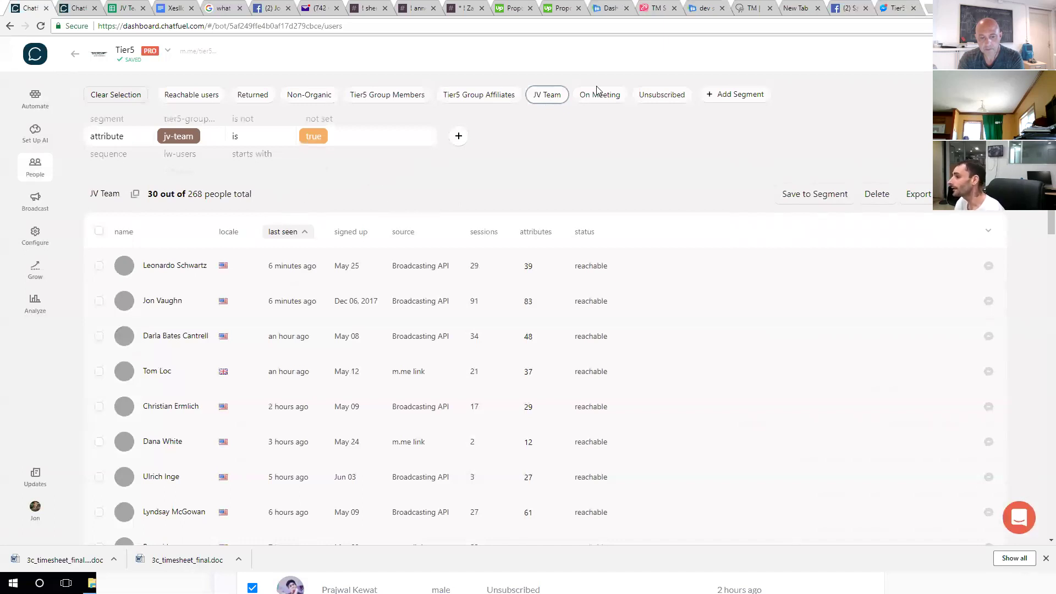
Add a new segment whose filter condition uses the attribute 5-25-JV-team-meeting.
mouse_move(346, 123)
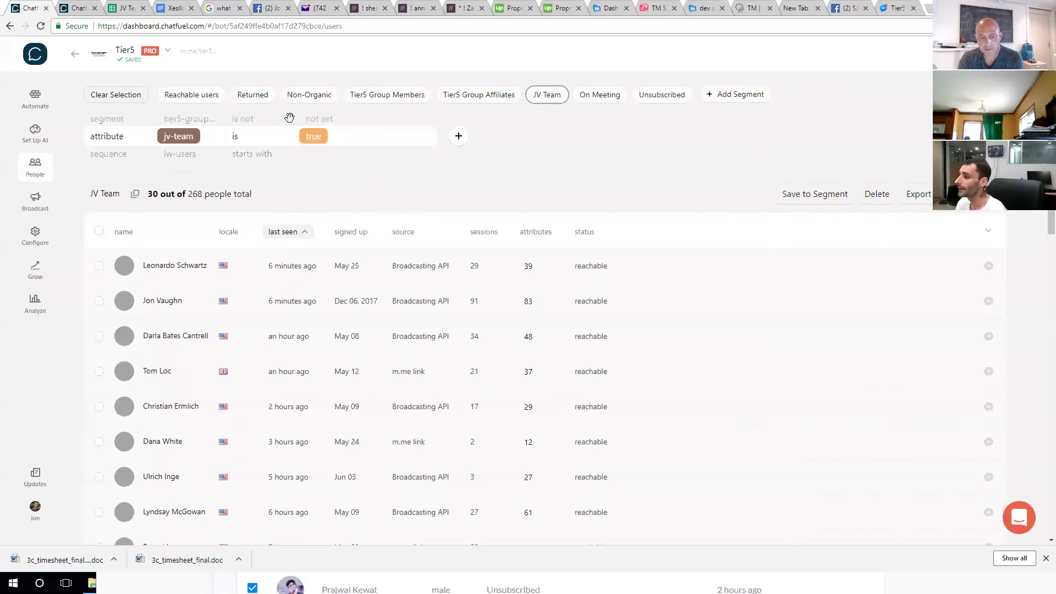
click(736, 95)
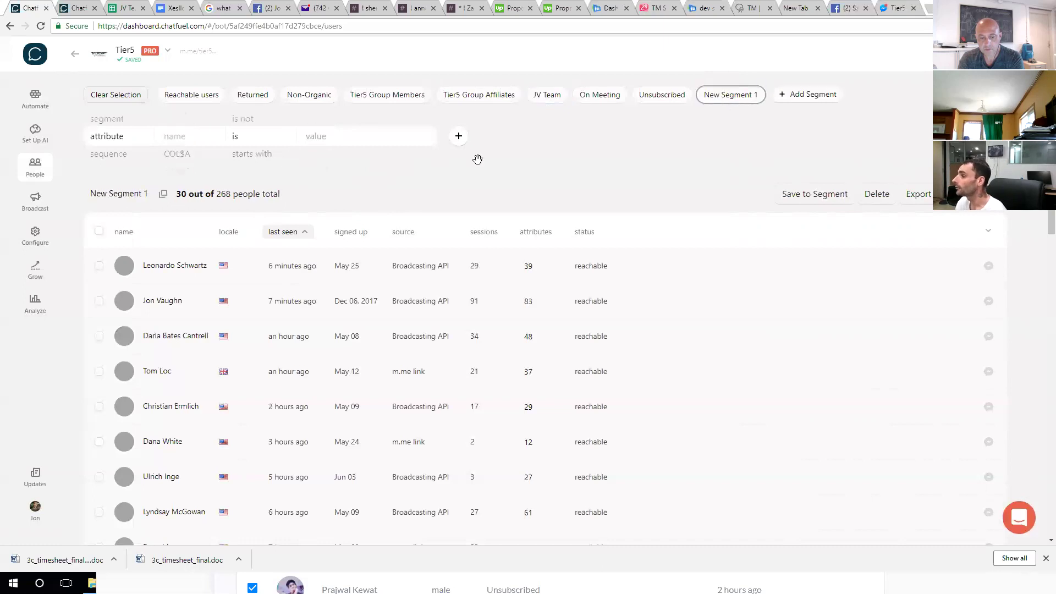
click(288, 167)
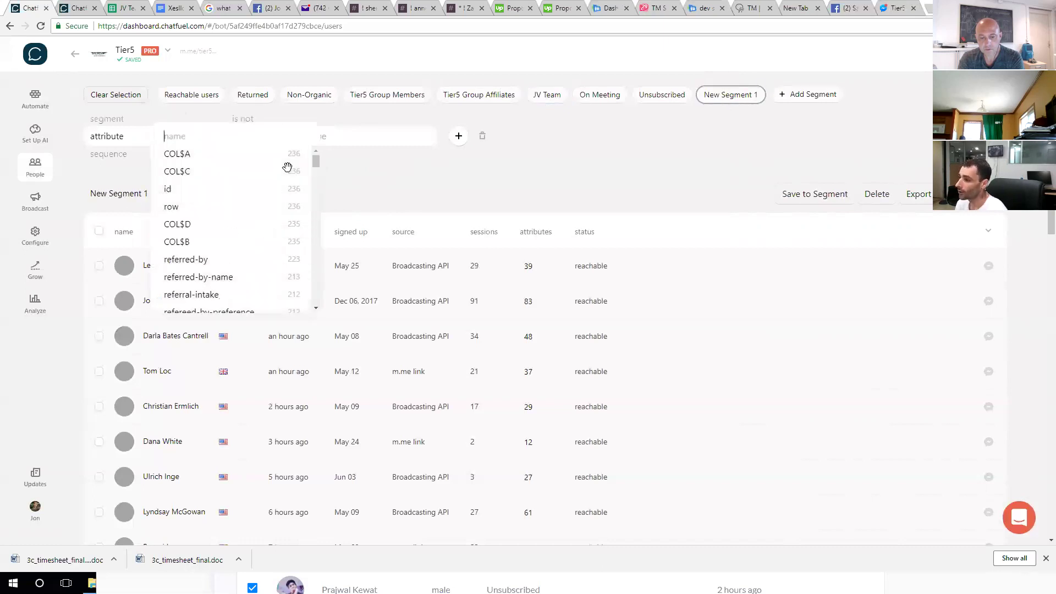
text(att)
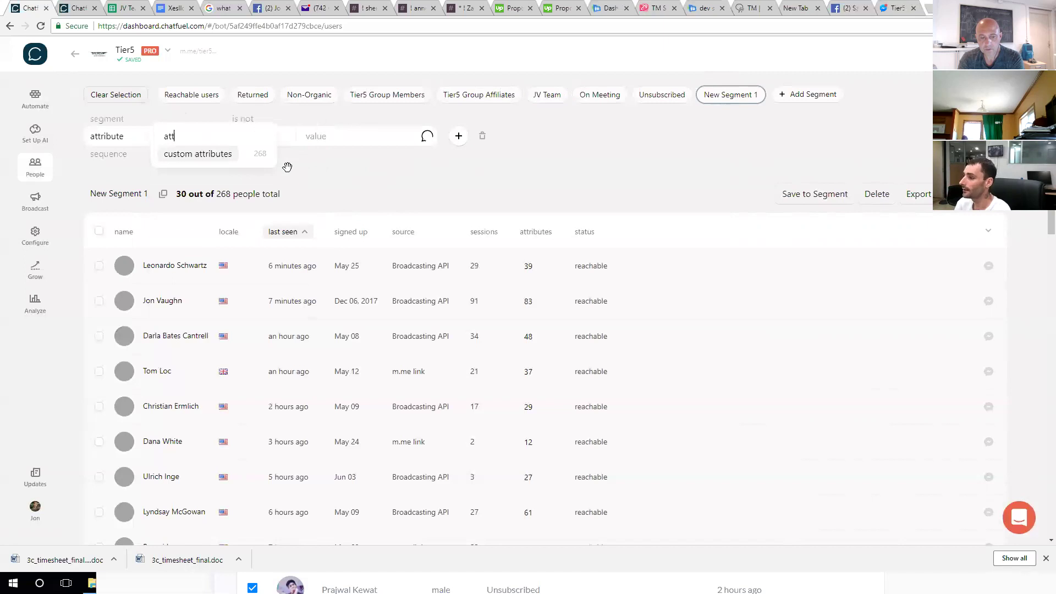
key(BackSpace)
key(BackSpace)
key(BackSpace)
text(c)
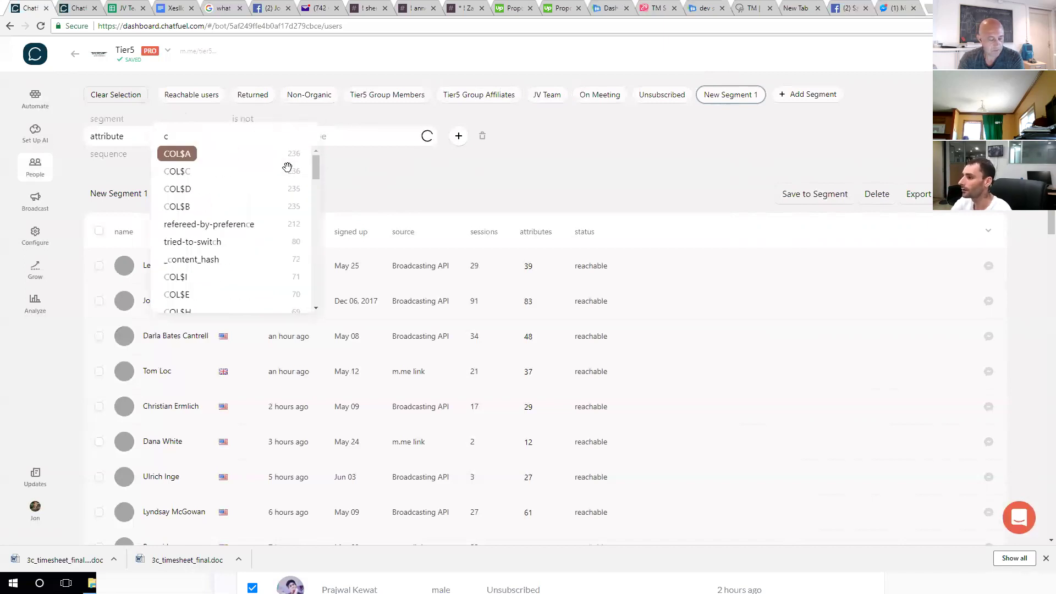
key(BackSpace)
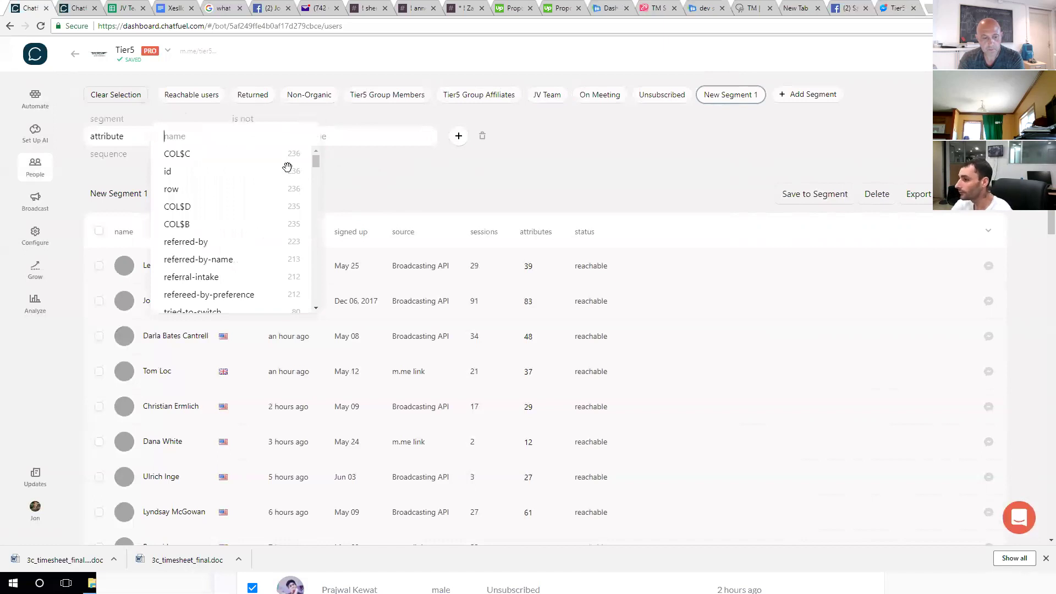
text(mee)
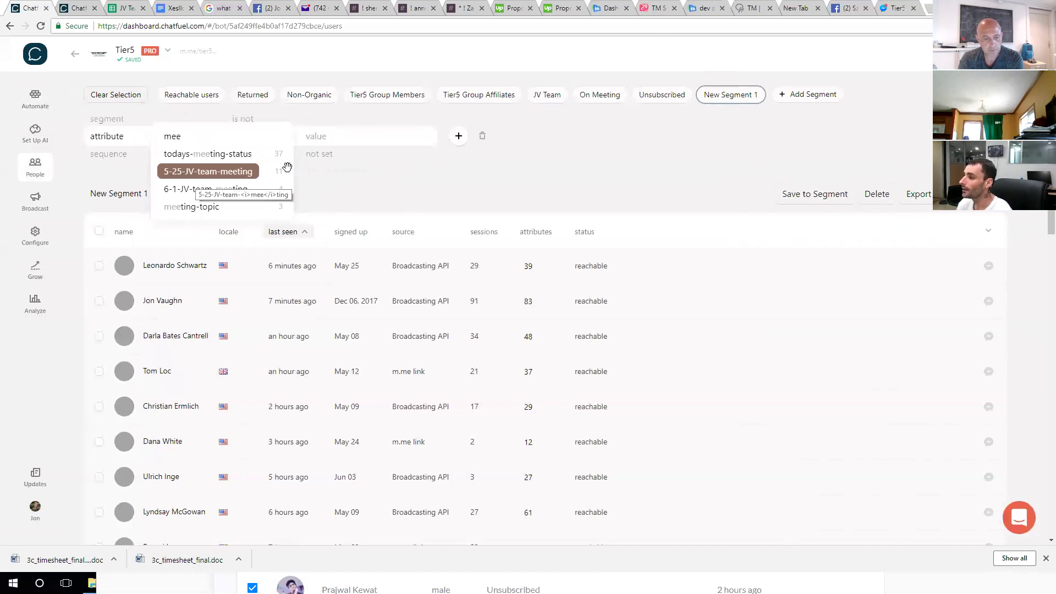
click(288, 171)
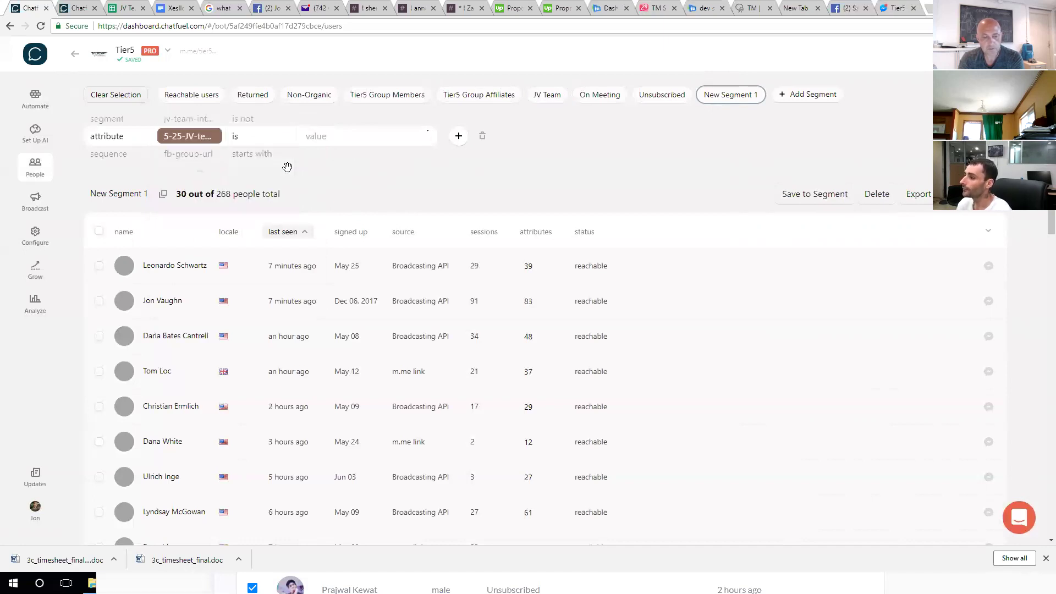
Set the 5-25-JV-team-meeting condition's value to true.
click(337, 137)
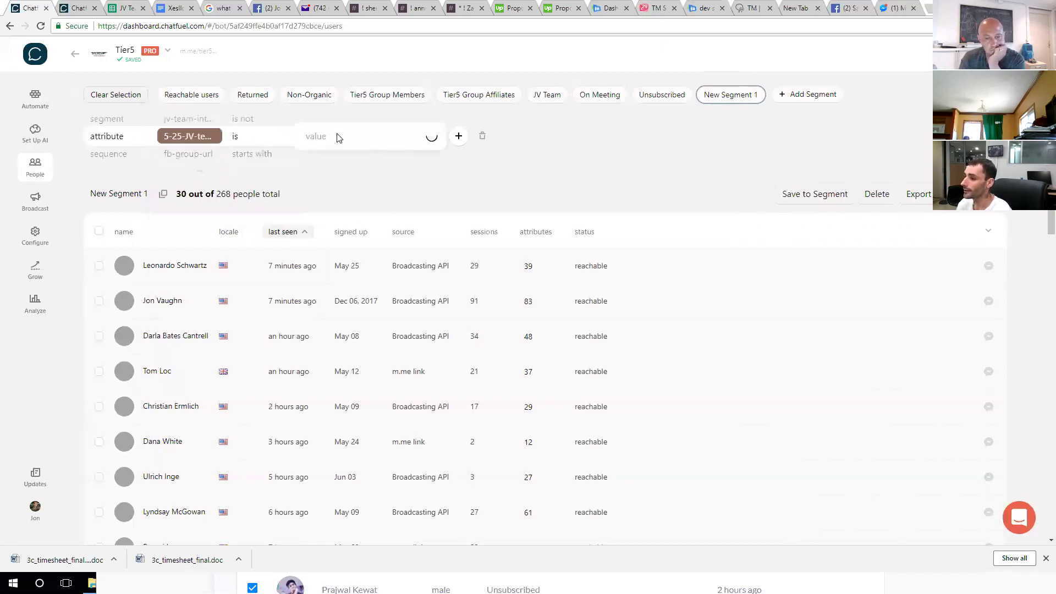
text(ture)
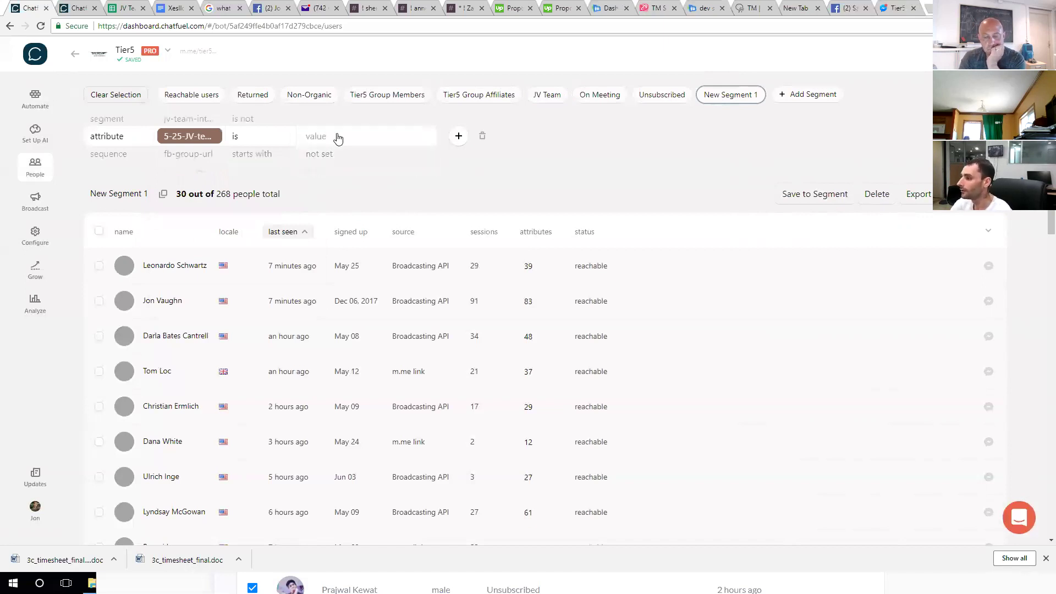
scroll(318, 175, down, 2)
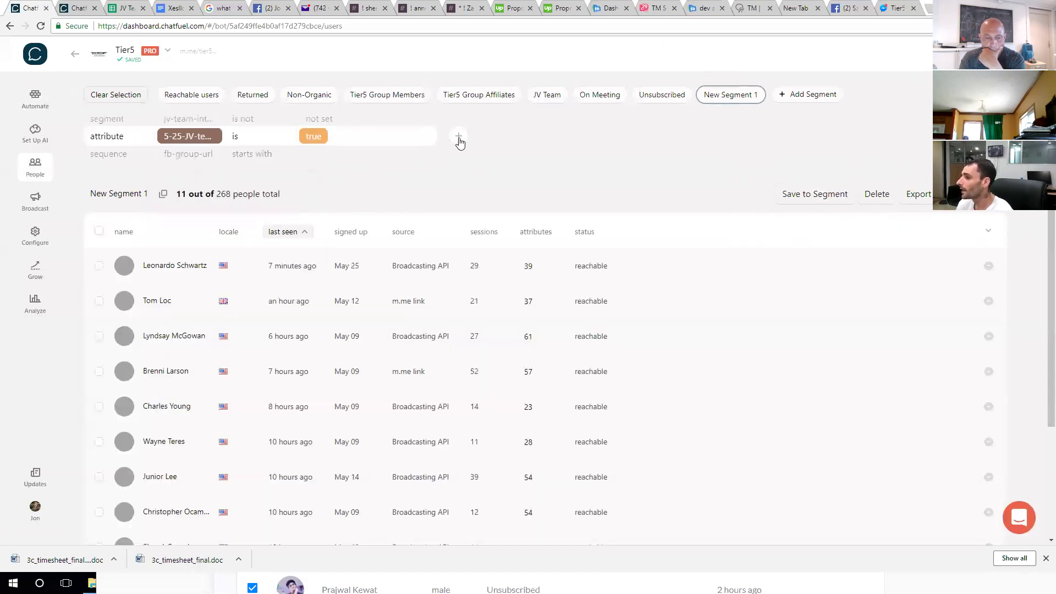
Add a second condition to the new segment requiring the attribute 6-1-JV-team-meeting to be true.
click(458, 136)
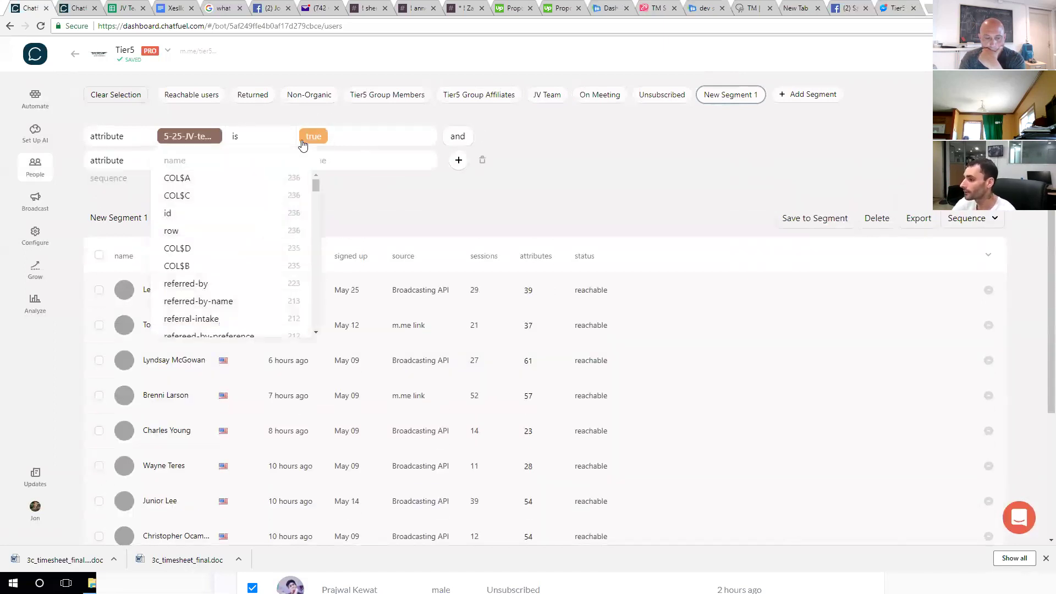
text(mee)
key(Down)
key(Down)
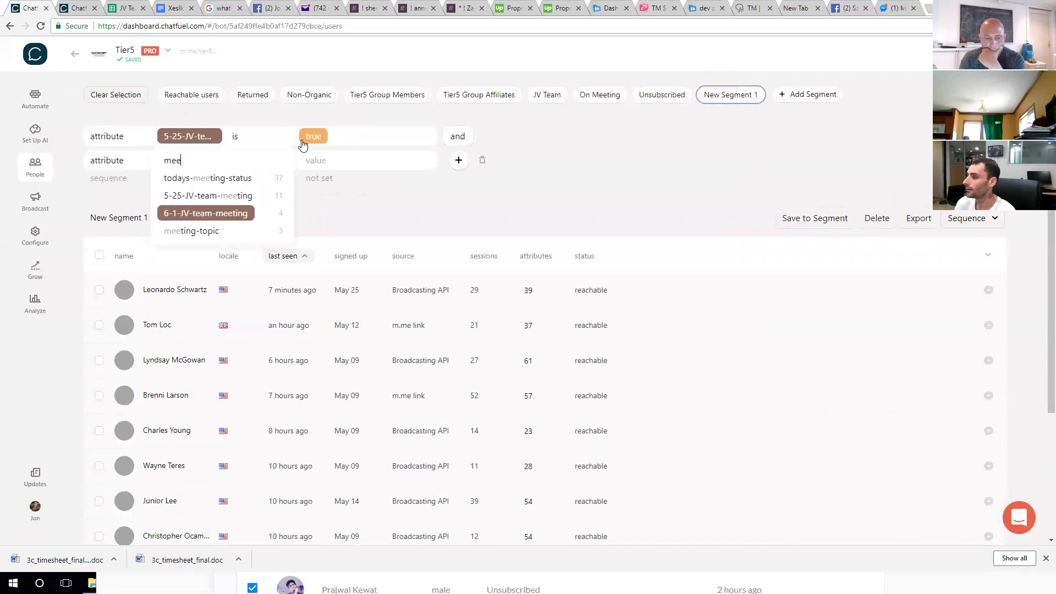
key(Return)
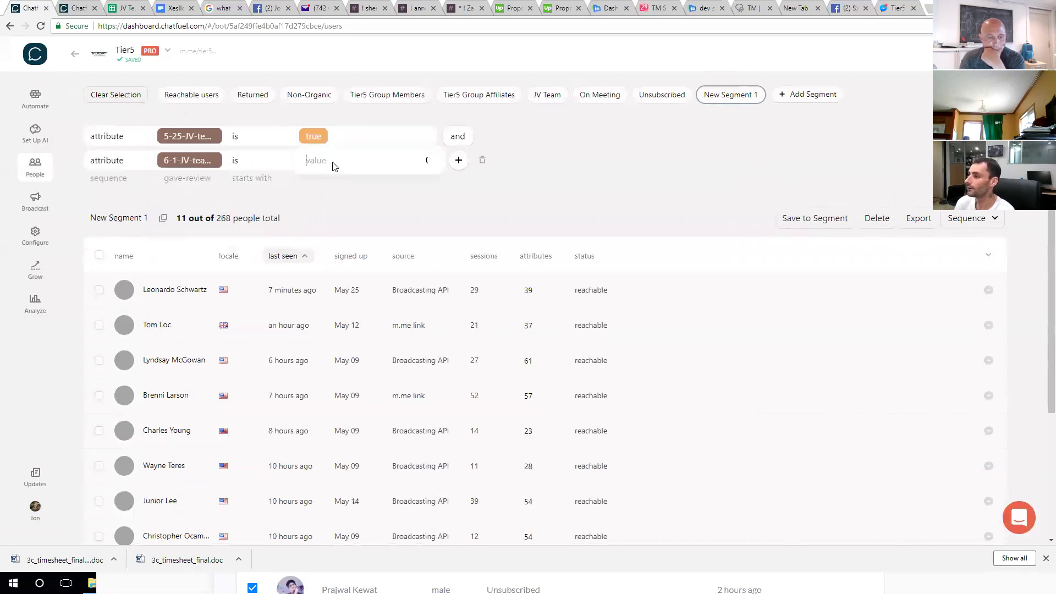
text(true)
key(Return)
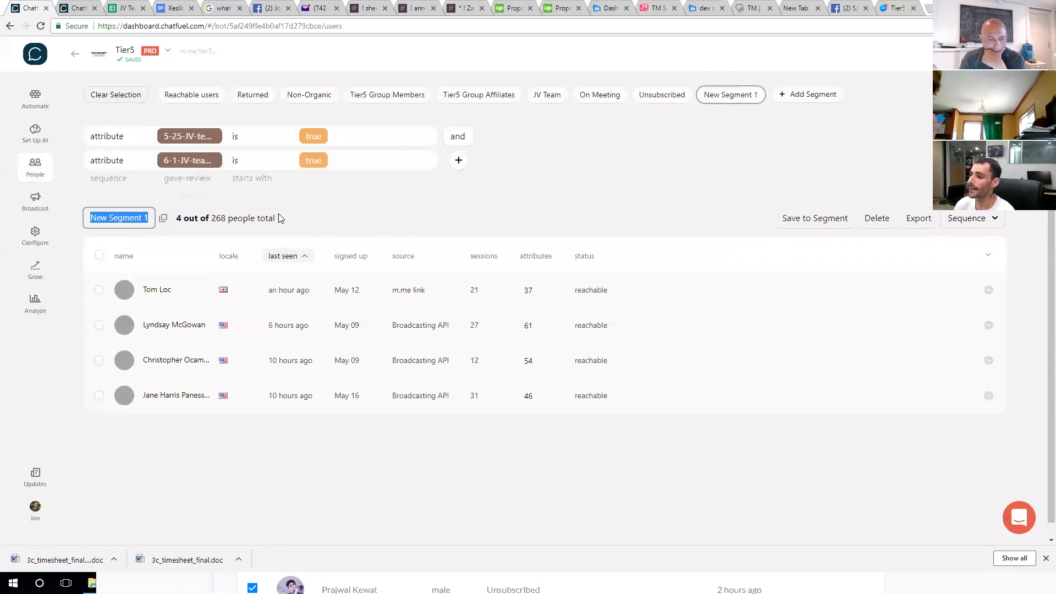
Rename the new segment as Perfect Attendance.
text(Perf)
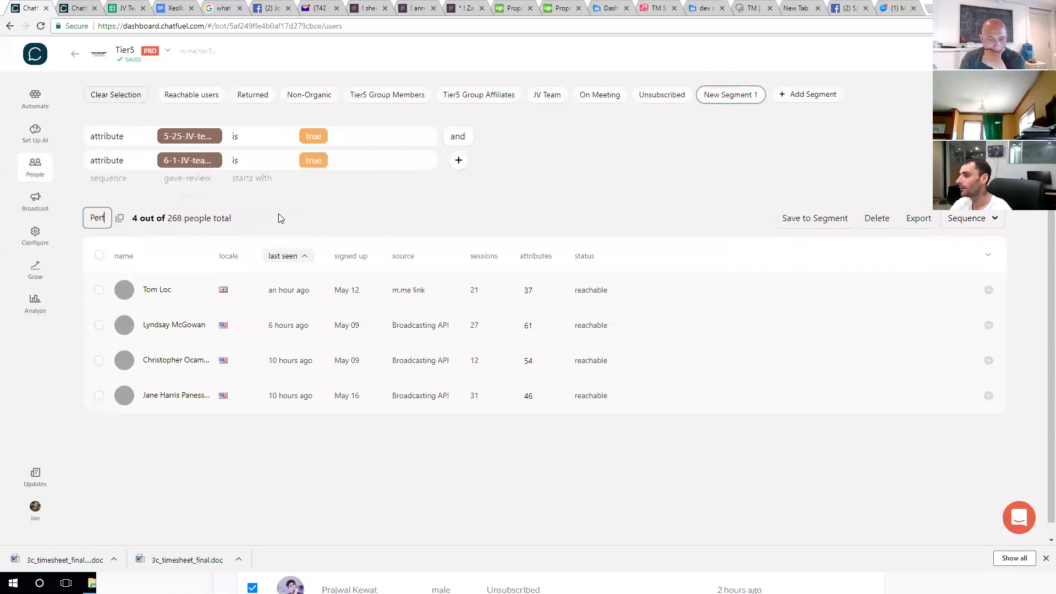
text(ect Attendance)
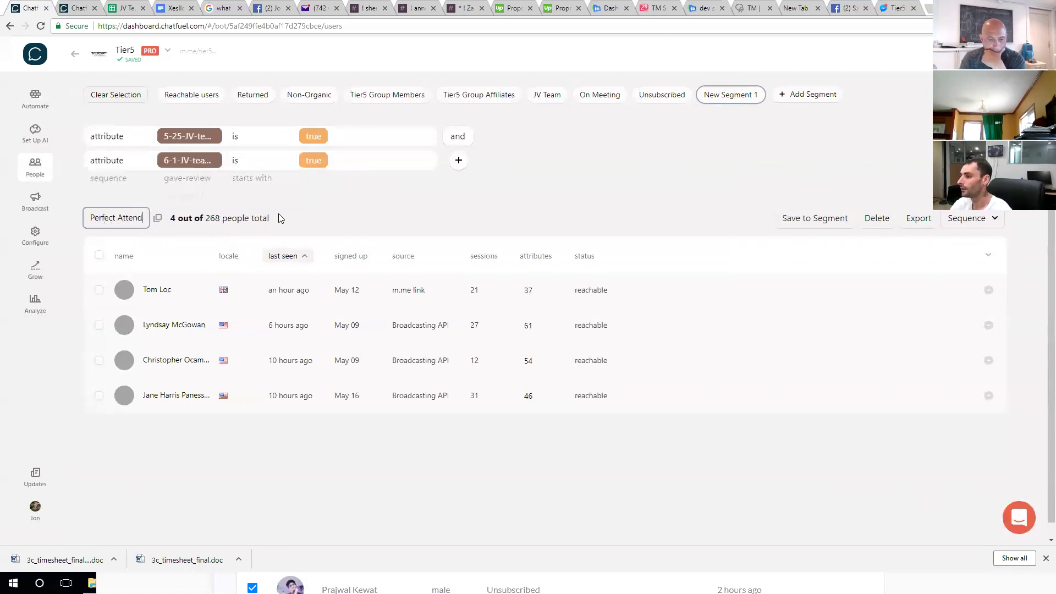
key(Return)
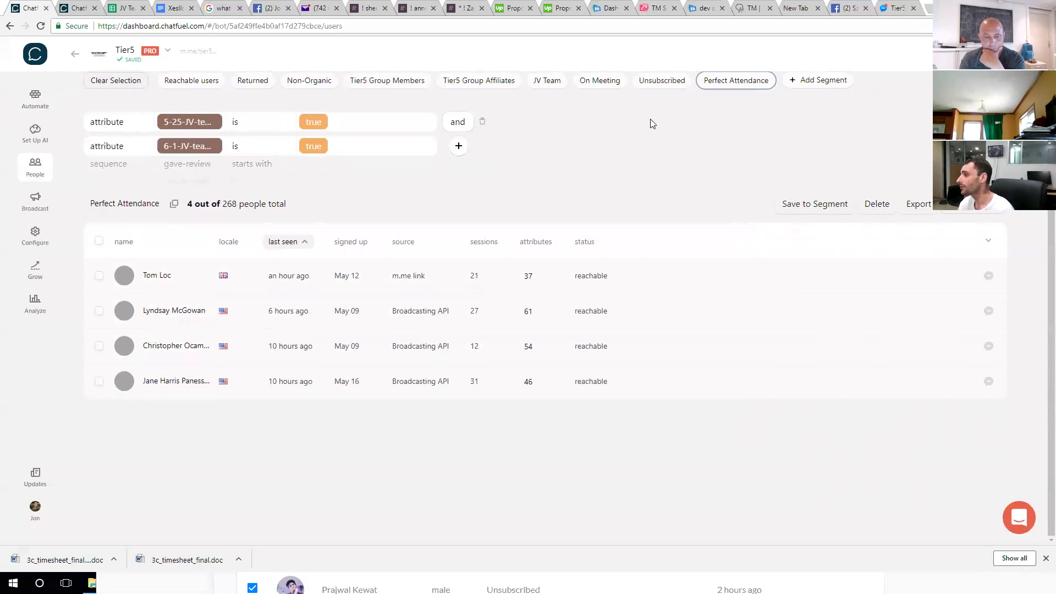
scroll(652, 124, up, 1)
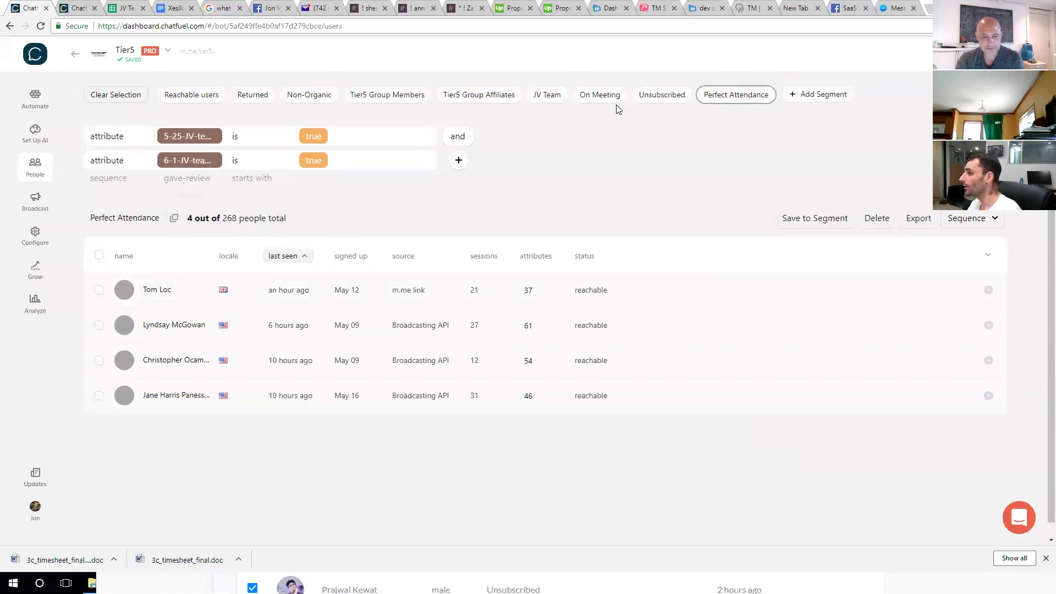
Filter the people by the JV Team segment and view the custom attributes of the second listed member.
click(547, 96)
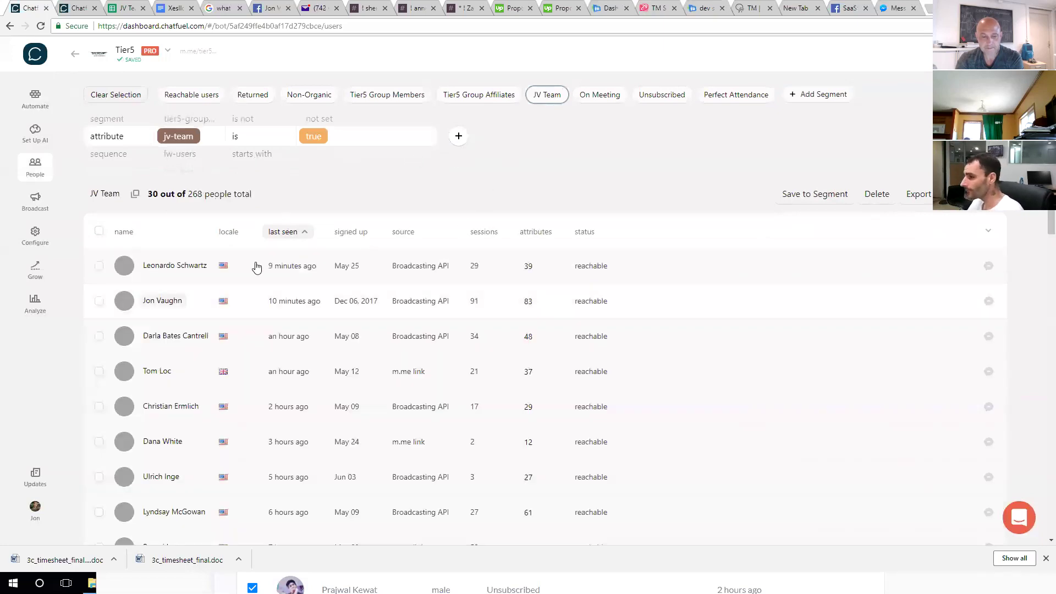
click(294, 299)
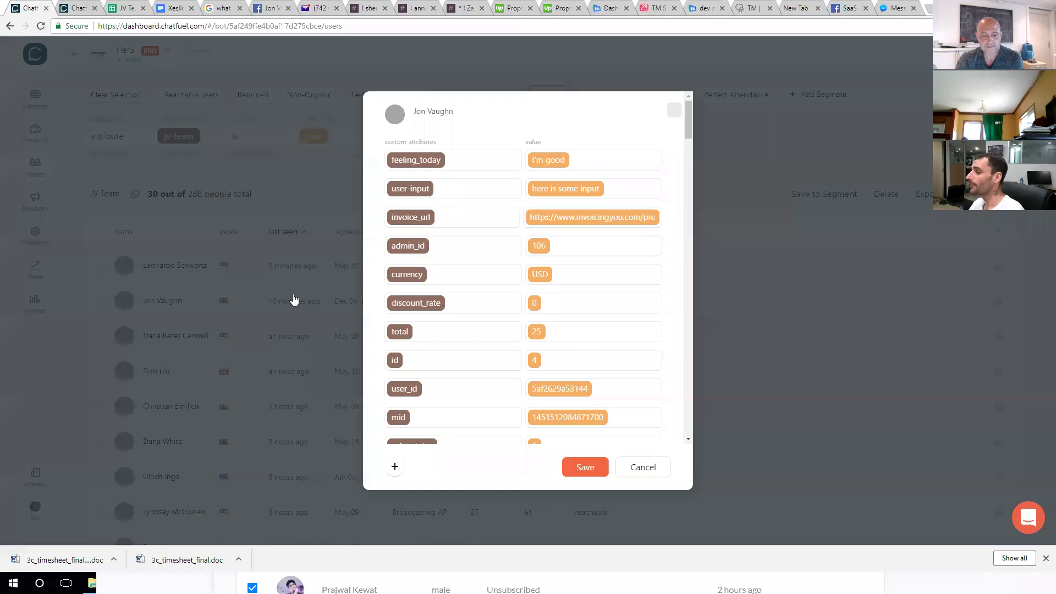
click(671, 110)
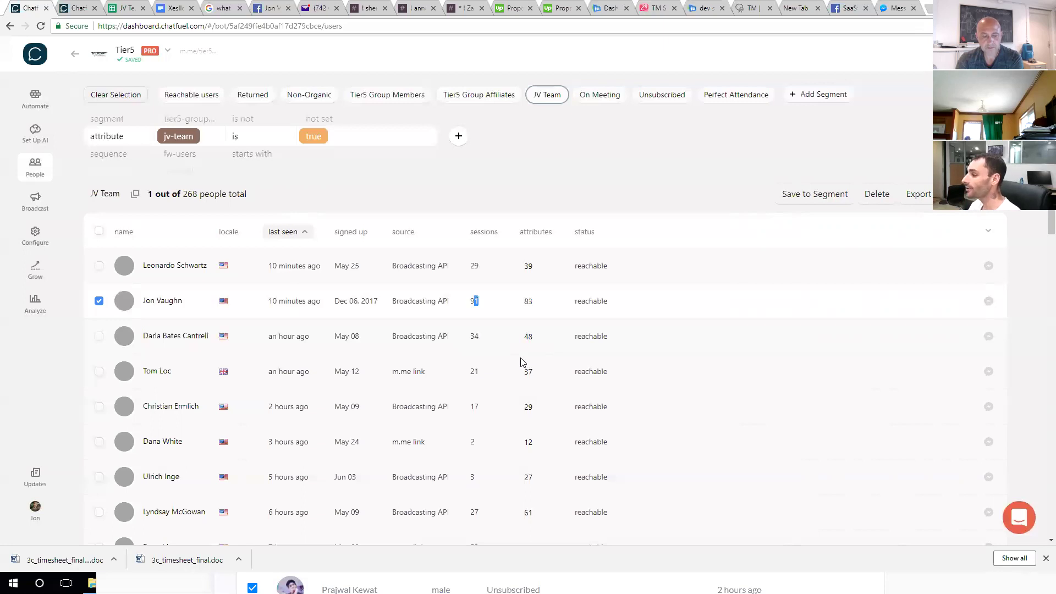
drag(533, 303, 529, 309)
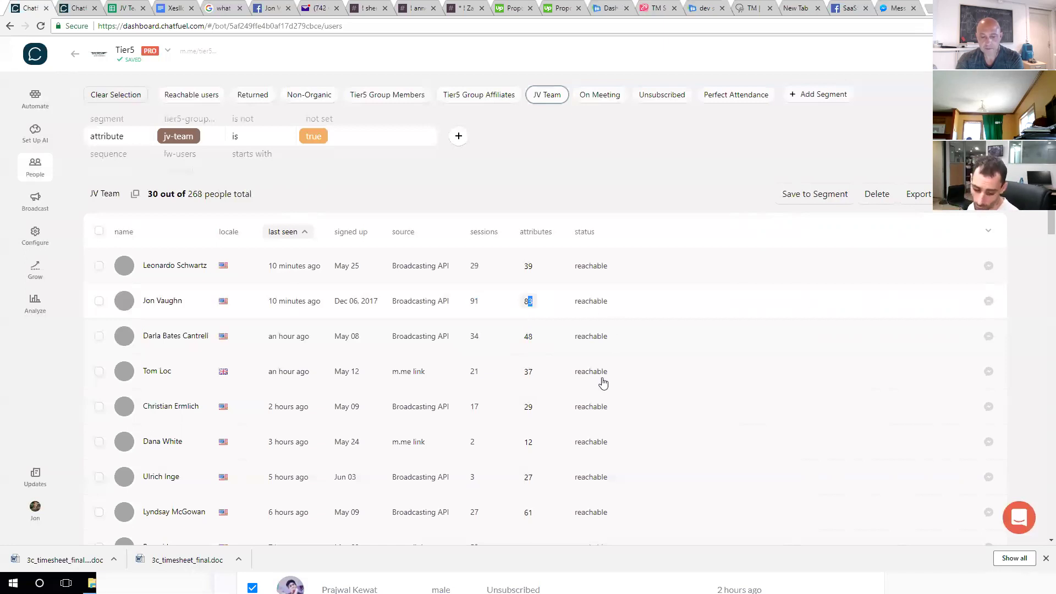
click(528, 301)
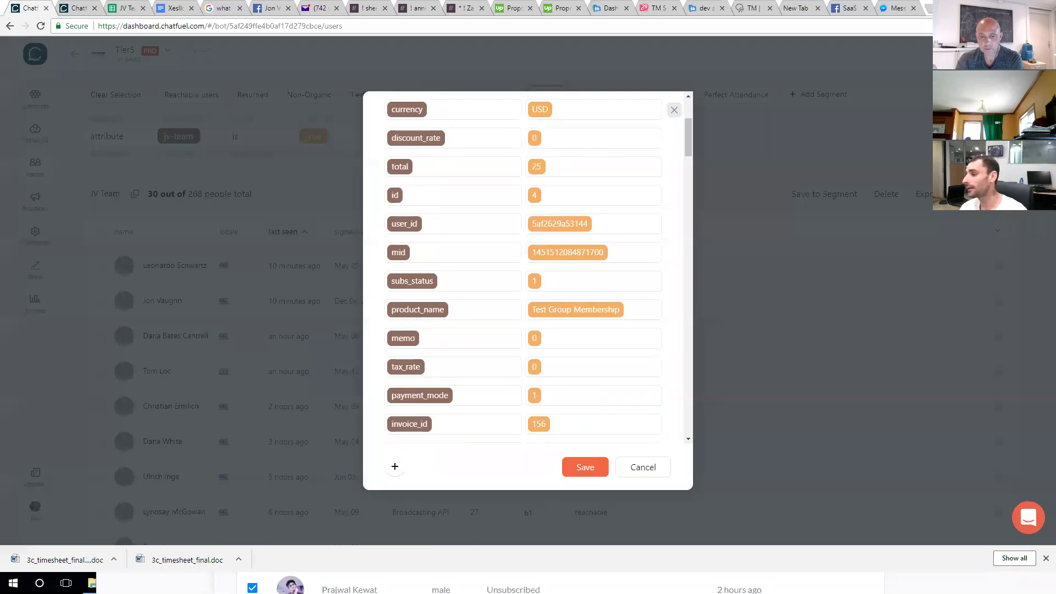
click(543, 79)
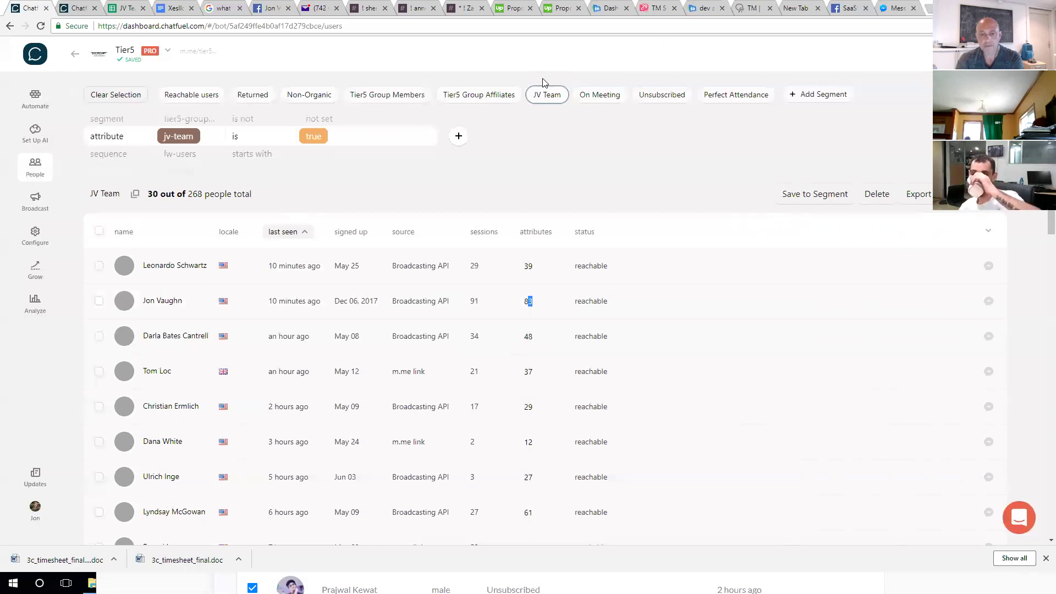
Look through the attributes of the fourth JV Team member, including the 6-1-JV-team-meeting value, and close the profile without saving.
scroll(347, 242, down, 3)
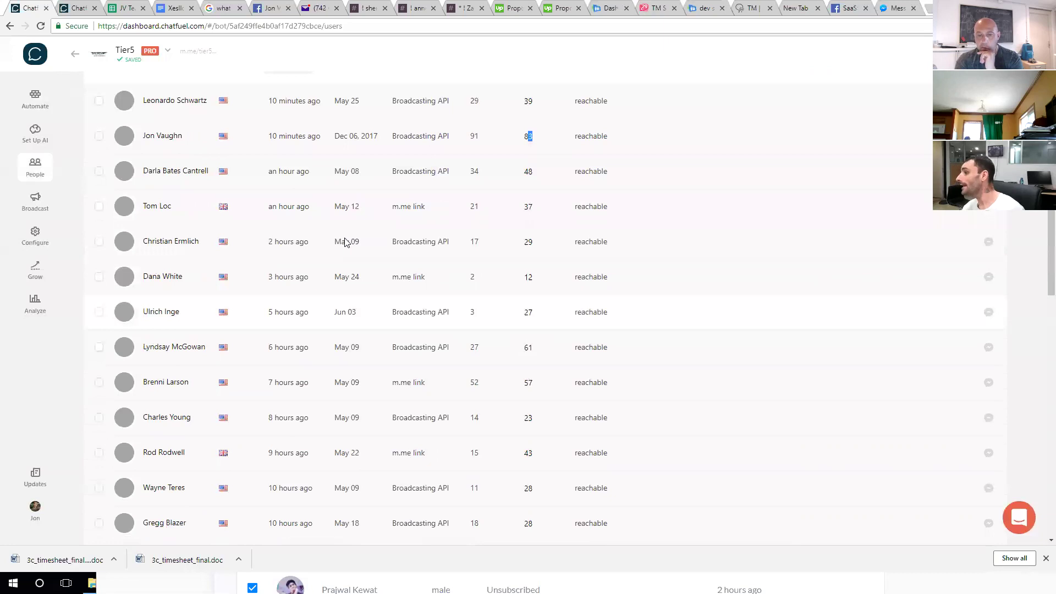
click(261, 206)
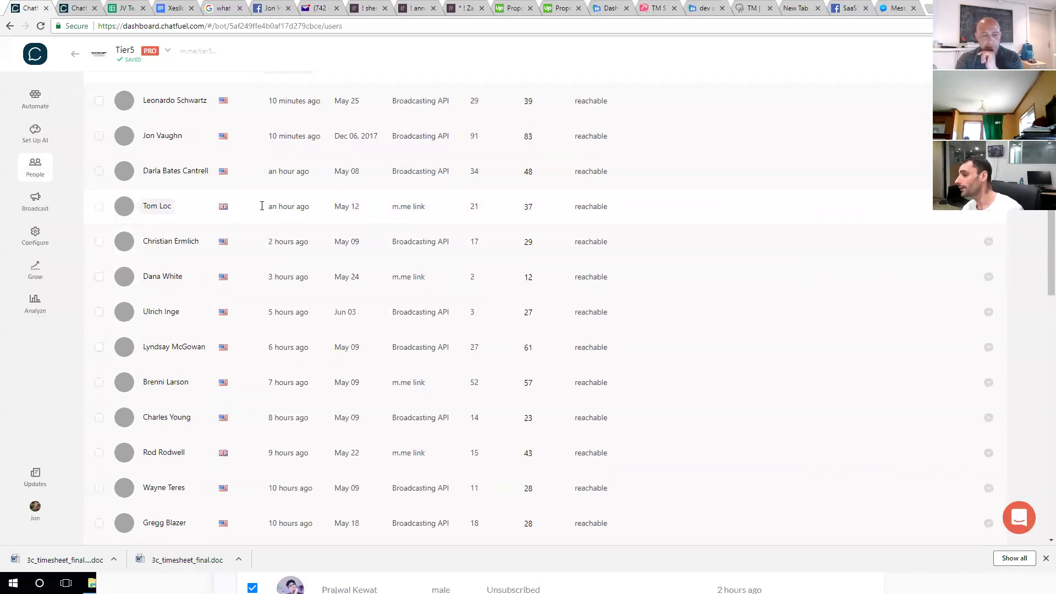
scroll(495, 210, down, 15)
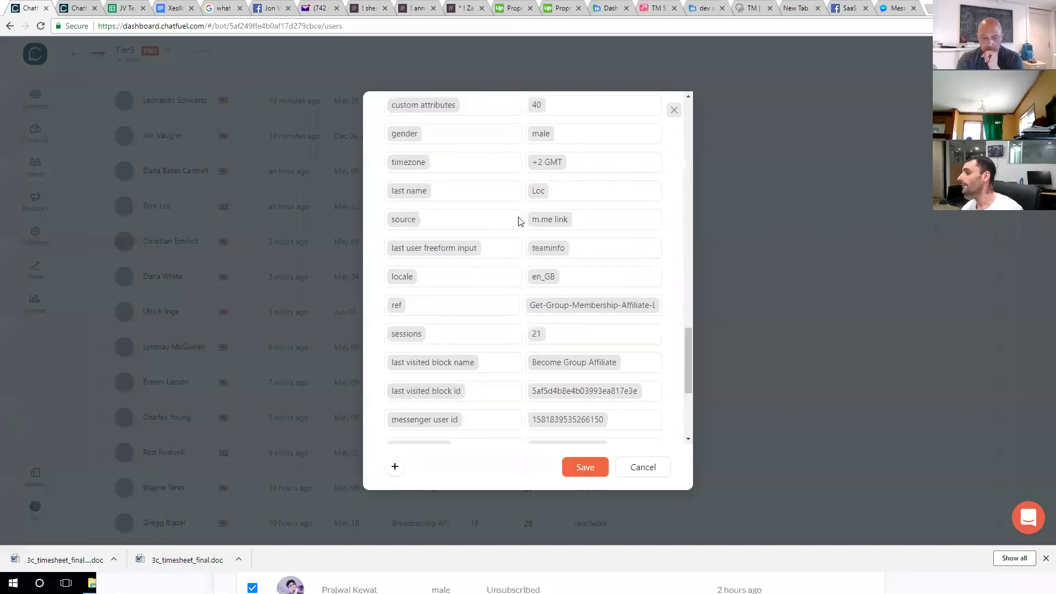
scroll(518, 221, up, 10)
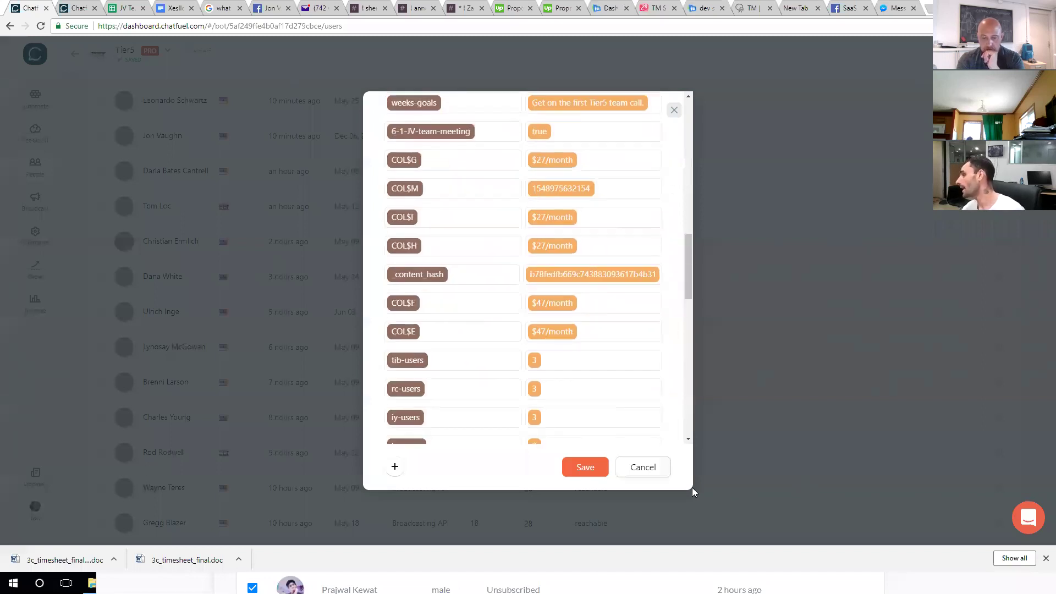
click(692, 488)
Glance at the bot's Configure page and return to the unfiltered people list.
click(39, 218)
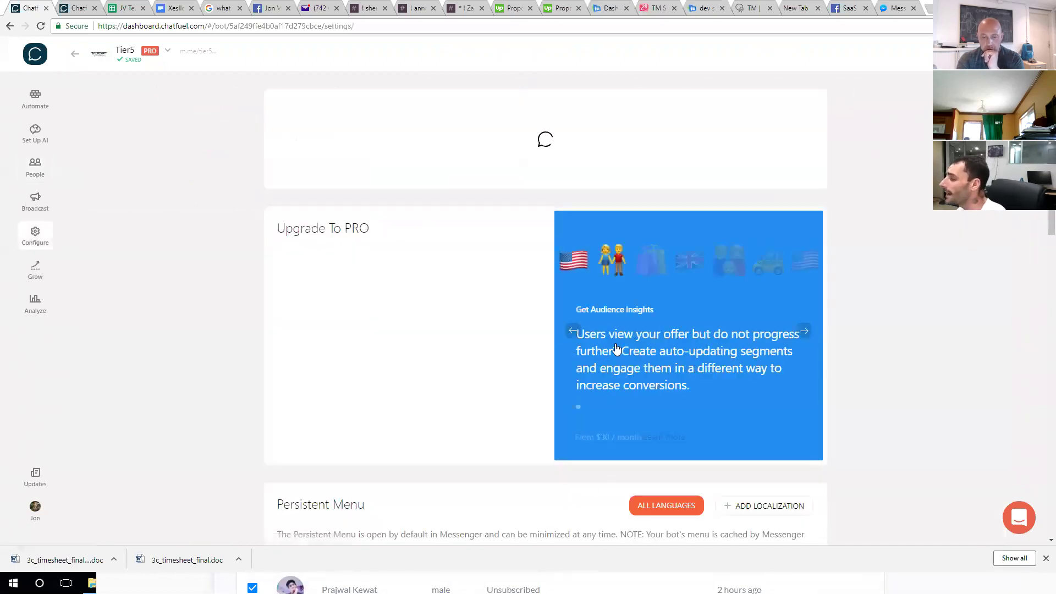
click(36, 165)
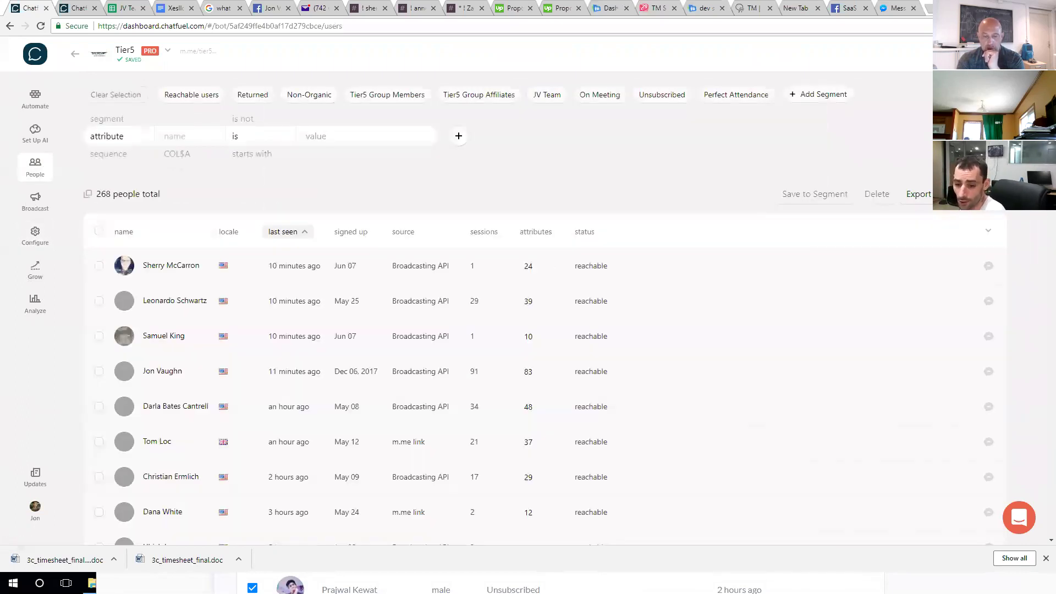
Switch to the Word document day1_content and place its window over the browser to show the Chatfuel Training Session outline.
key(alt+Tab)
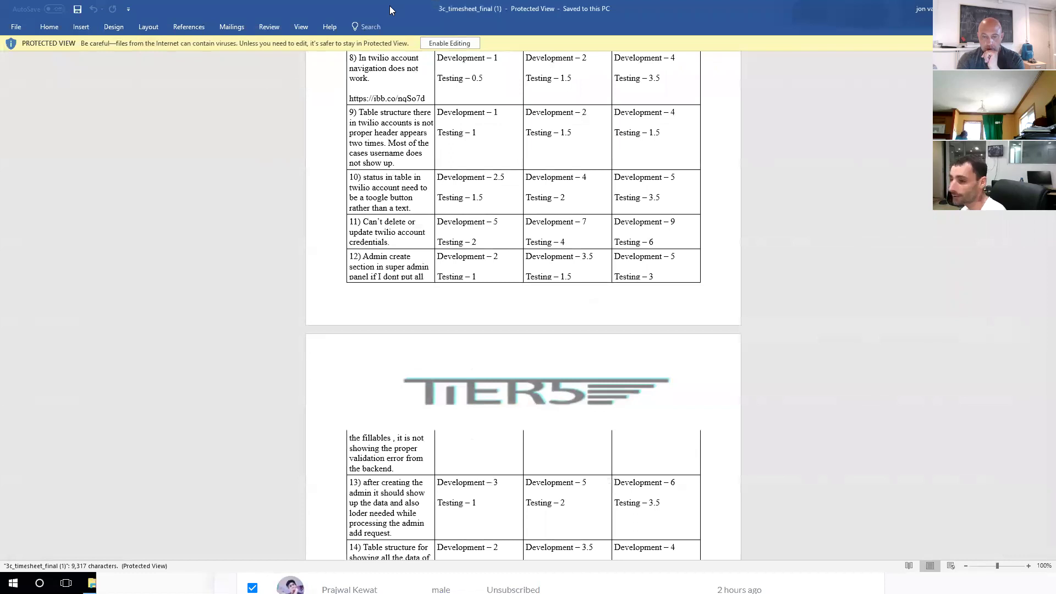
key(alt+Tab)
key(alt+Tab)
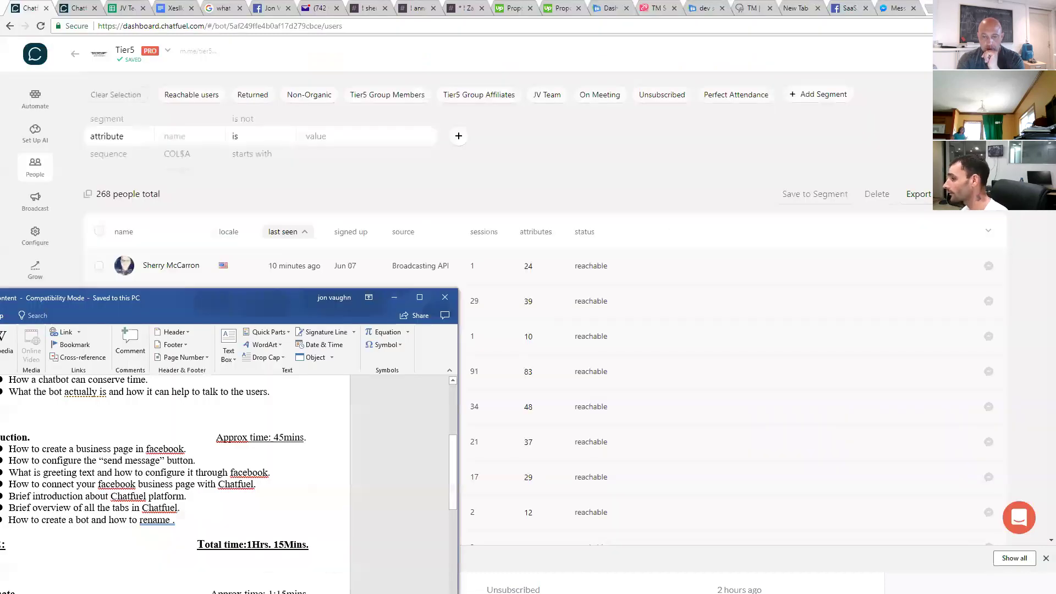
drag(74, 301, 624, 169)
scroll(682, 396, up, 5)
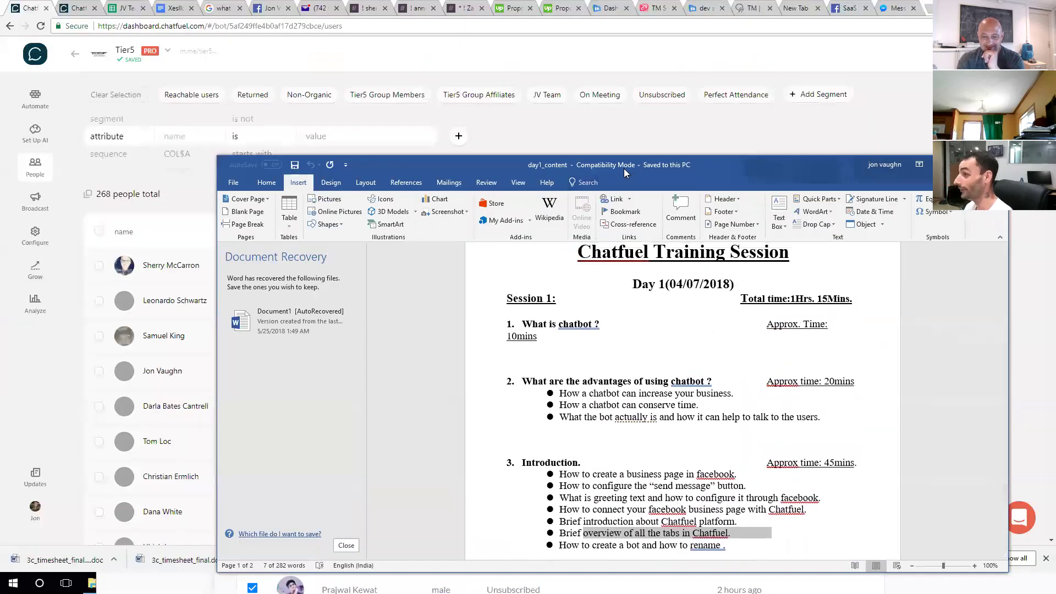
drag(621, 166, 489, 102)
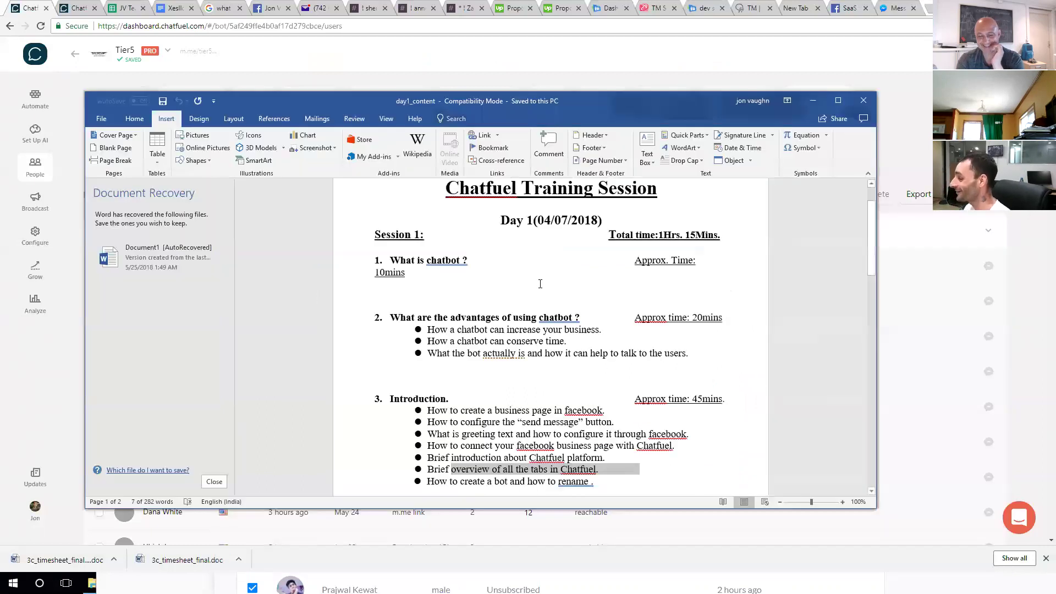
Highlight the "Brief overview of all the tabs in Chatfuel" bullet in the Introduction section and return to the browser.
scroll(541, 308, down, 2)
click(527, 429)
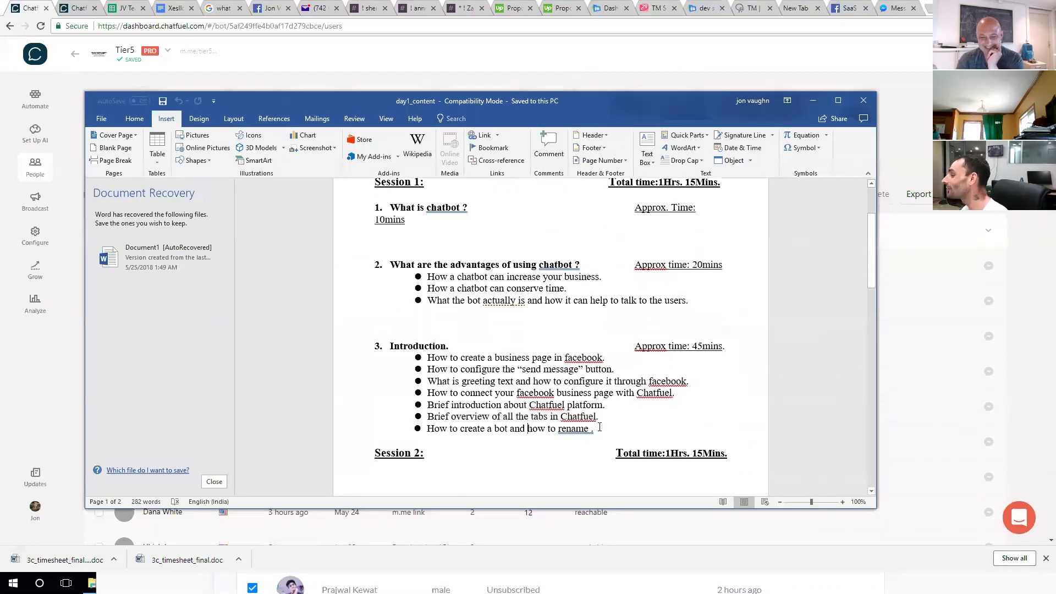
drag(610, 417, 434, 417)
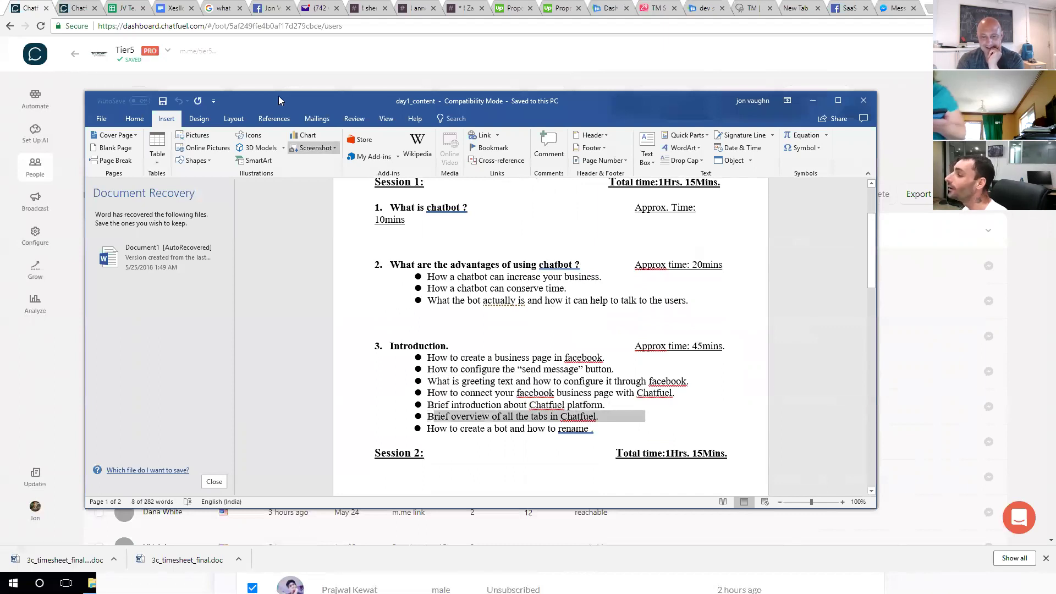
click(702, 530)
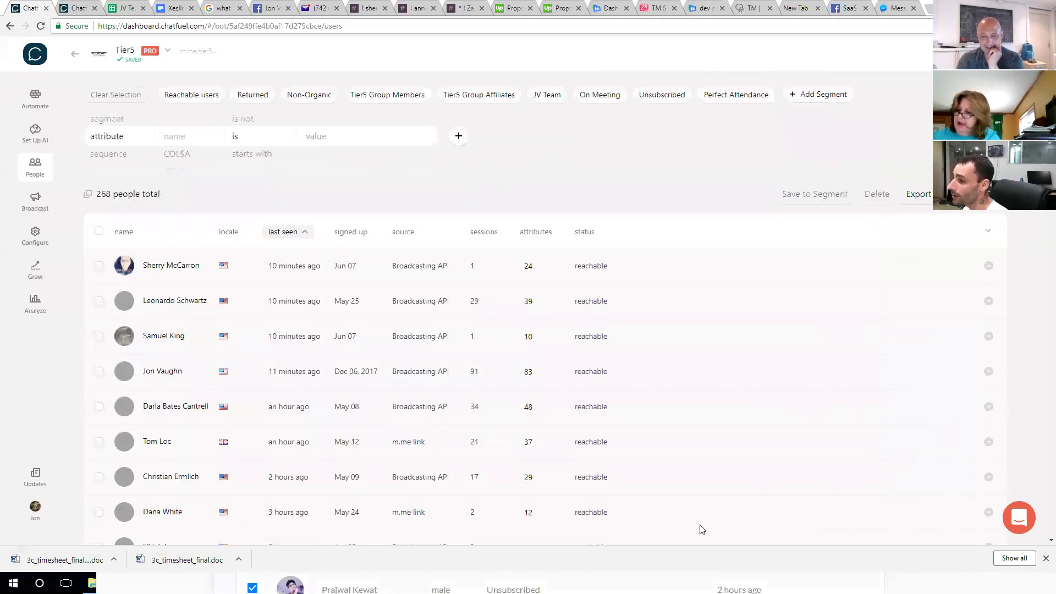
Preview the PRO plan's monthly fee for larger reachable-user counts on the Configure page, and return to the people list.
click(35, 245)
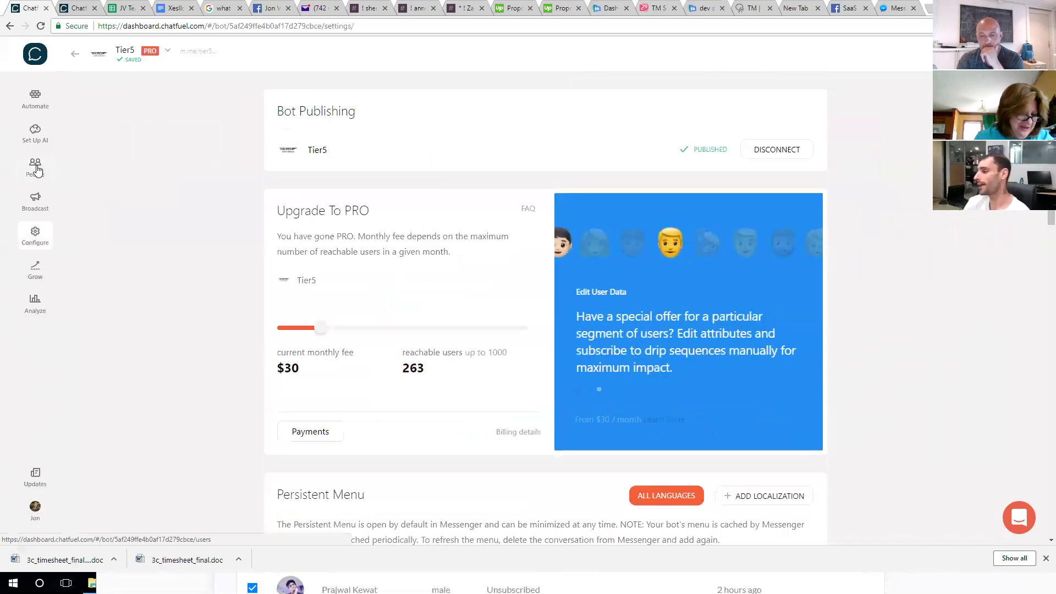
click(521, 328)
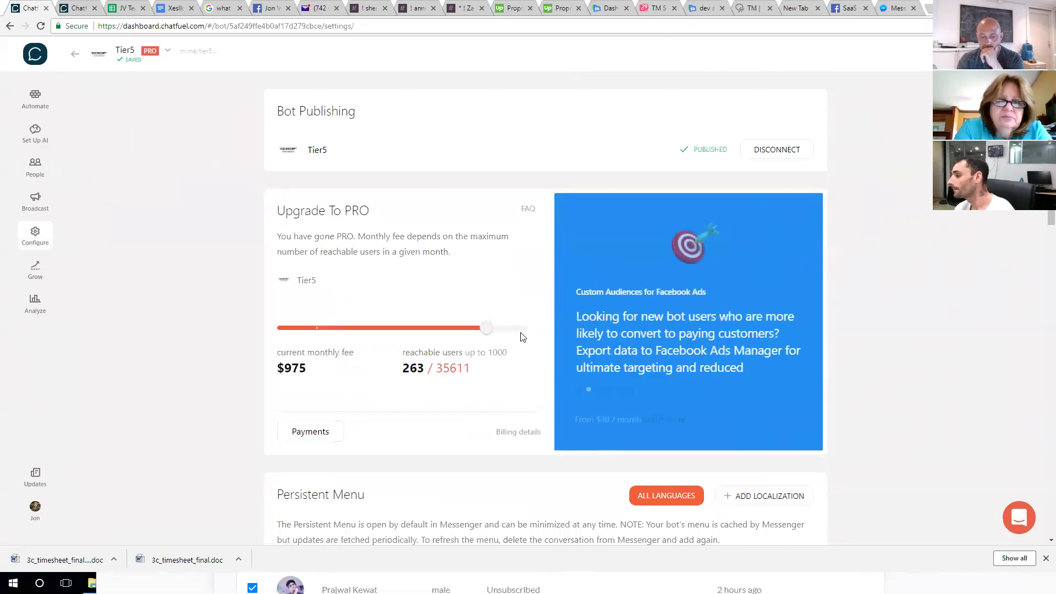
mouse_move(305, 369)
mouse_down()
mouse_move(294, 394)
mouse_move(289, 379)
mouse_up()
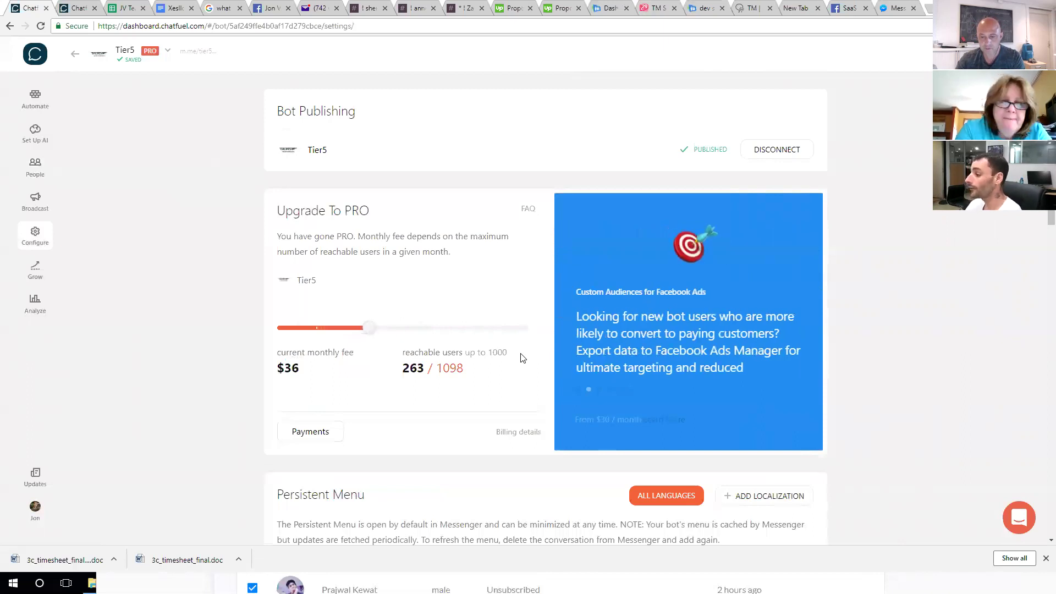
click(523, 328)
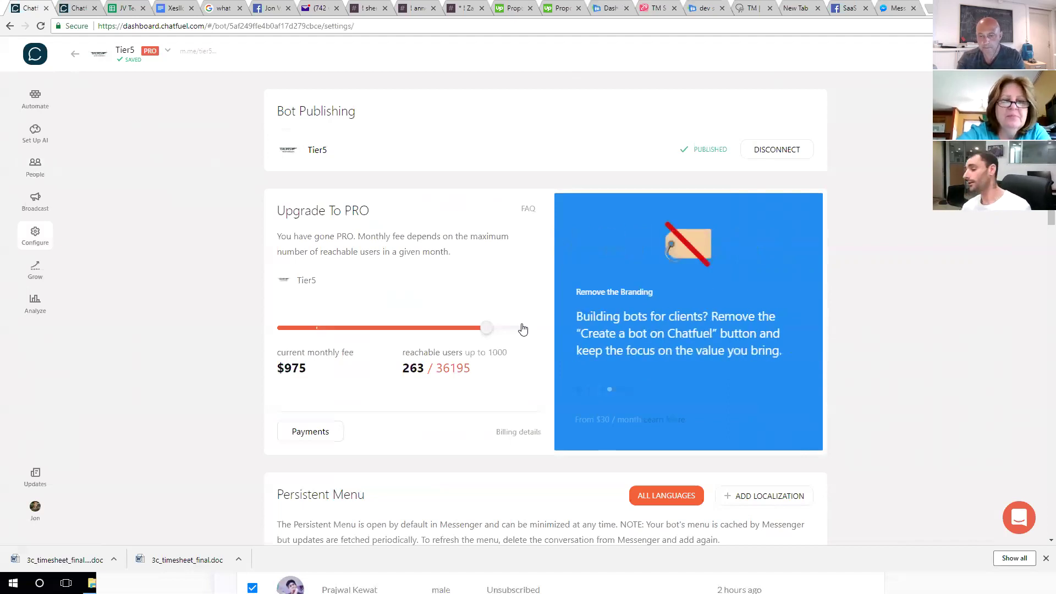
click(36, 165)
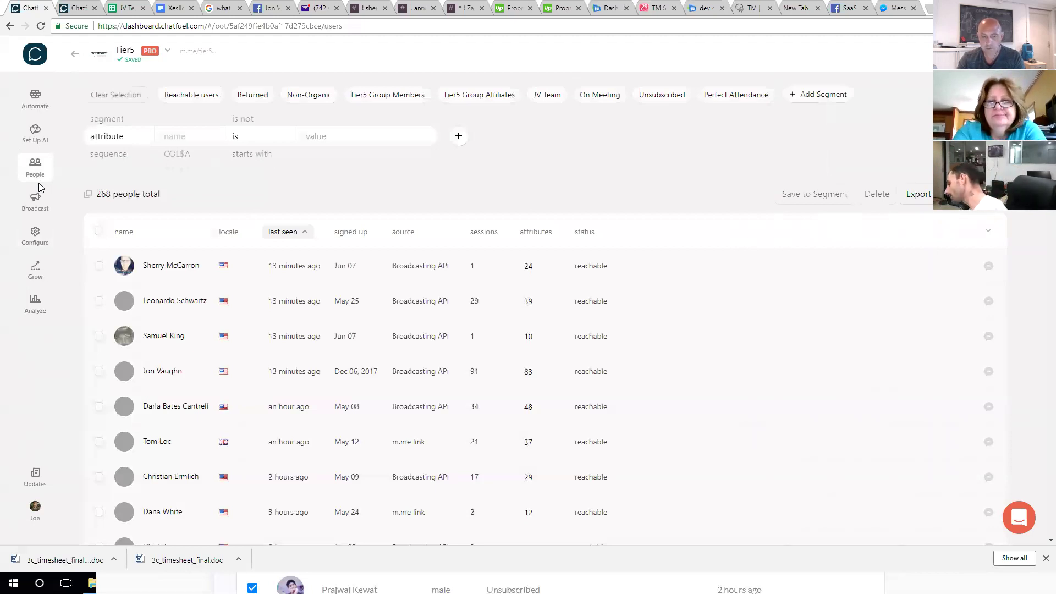
Switch to the Facebook page and show the persistent menu in the Tier5 bot's chat window, and close it again.
click(276, 6)
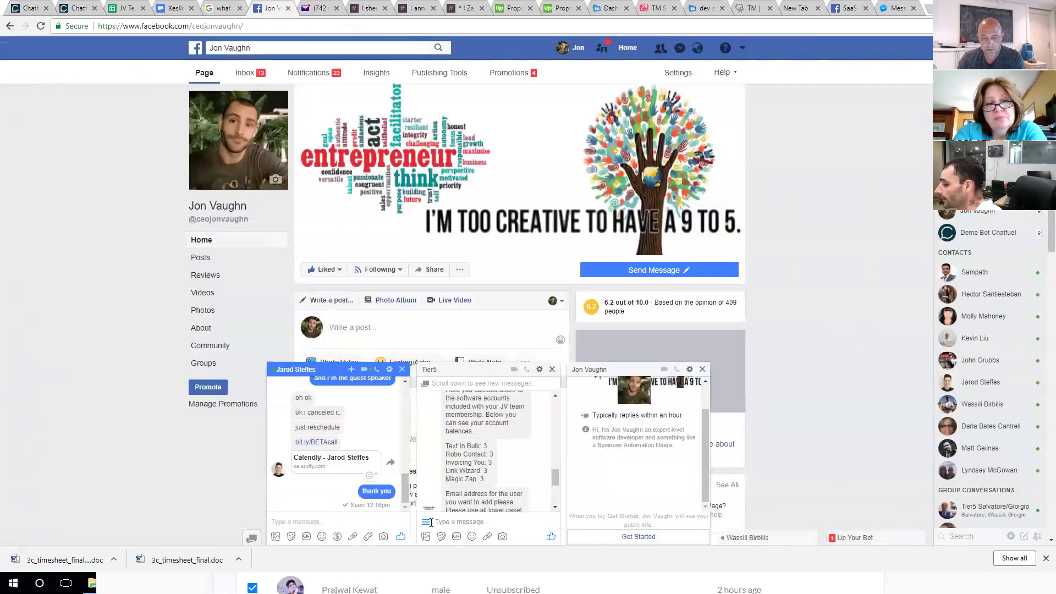
click(427, 520)
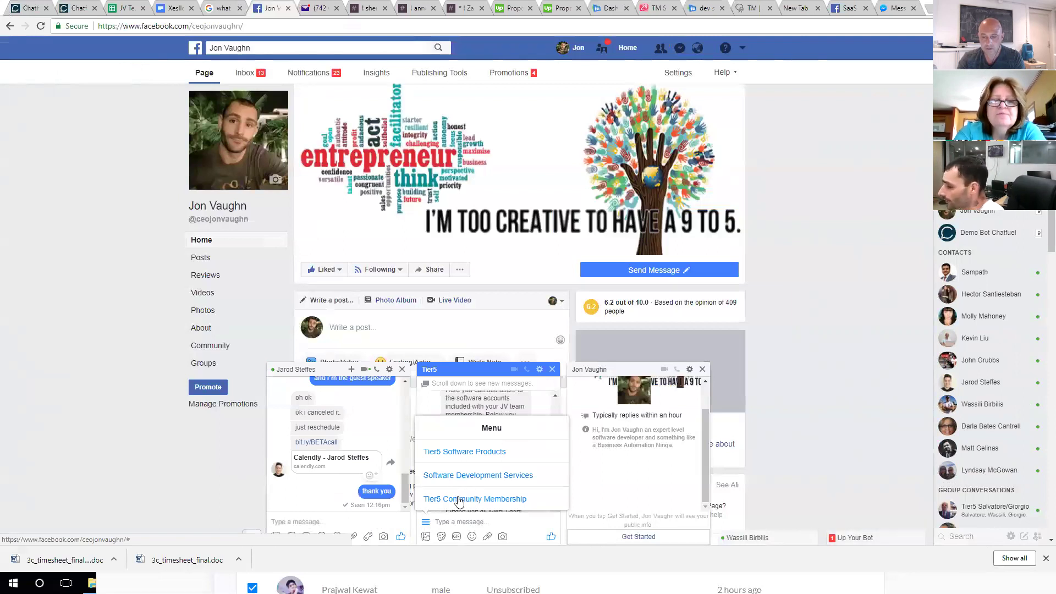
click(484, 523)
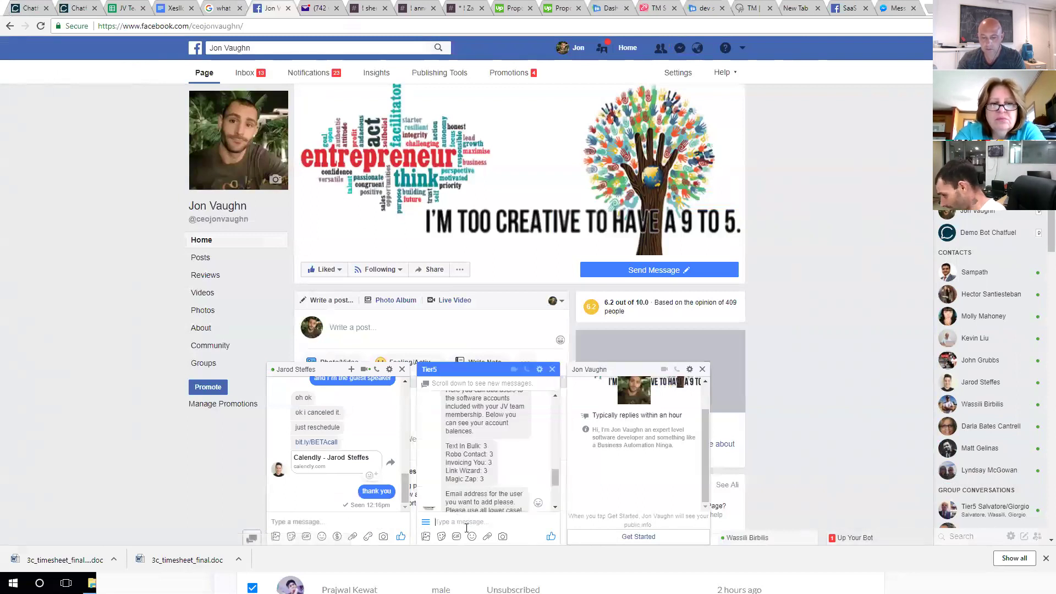
click(427, 523)
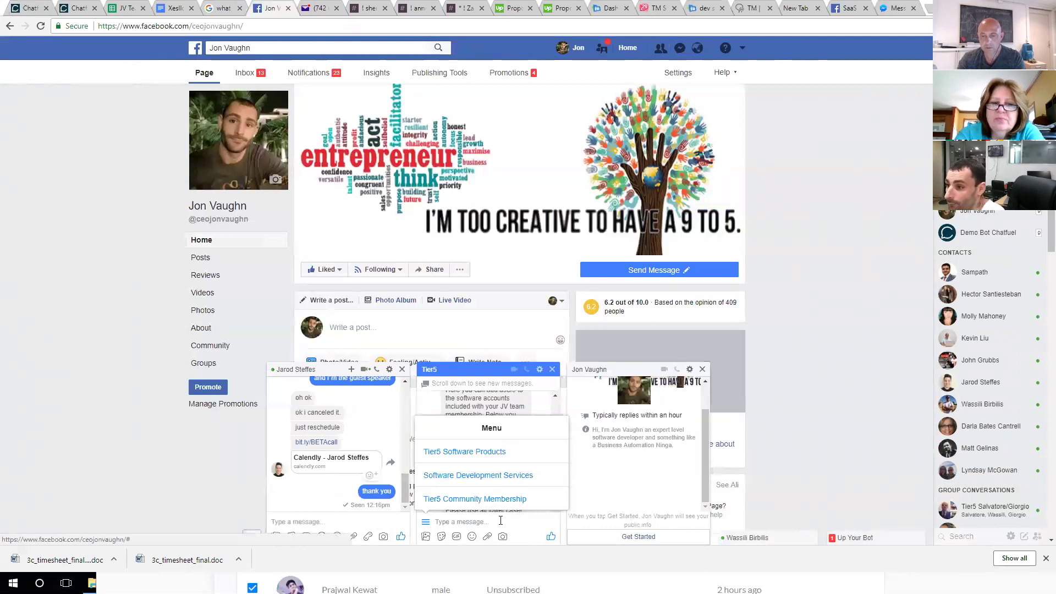
click(501, 520)
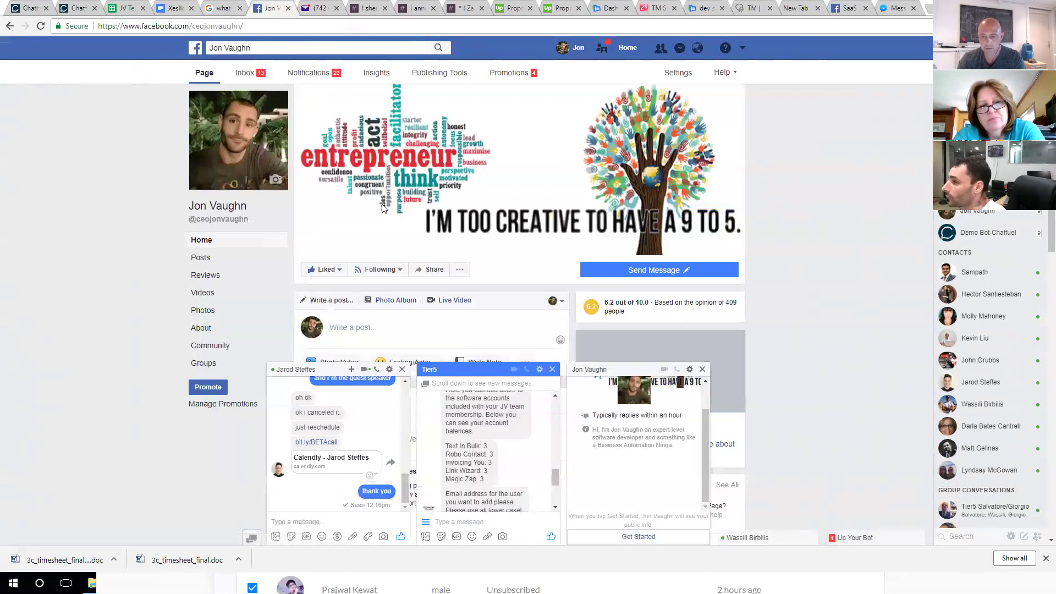
Return to the Tier5 bot in Chatfuel and review the Persistent Menu section on its Configure page.
click(28, 7)
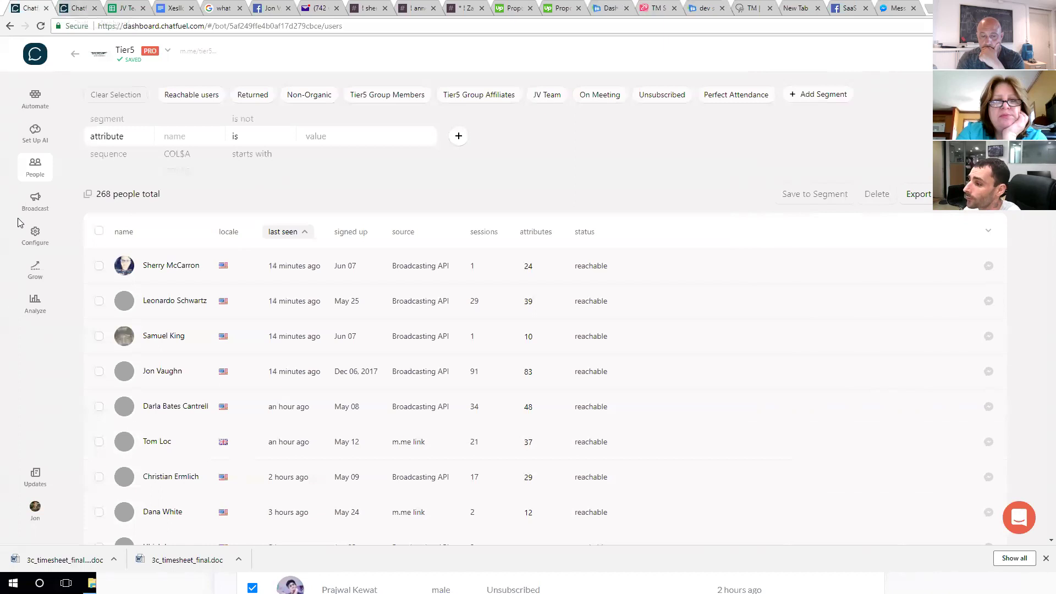
click(34, 248)
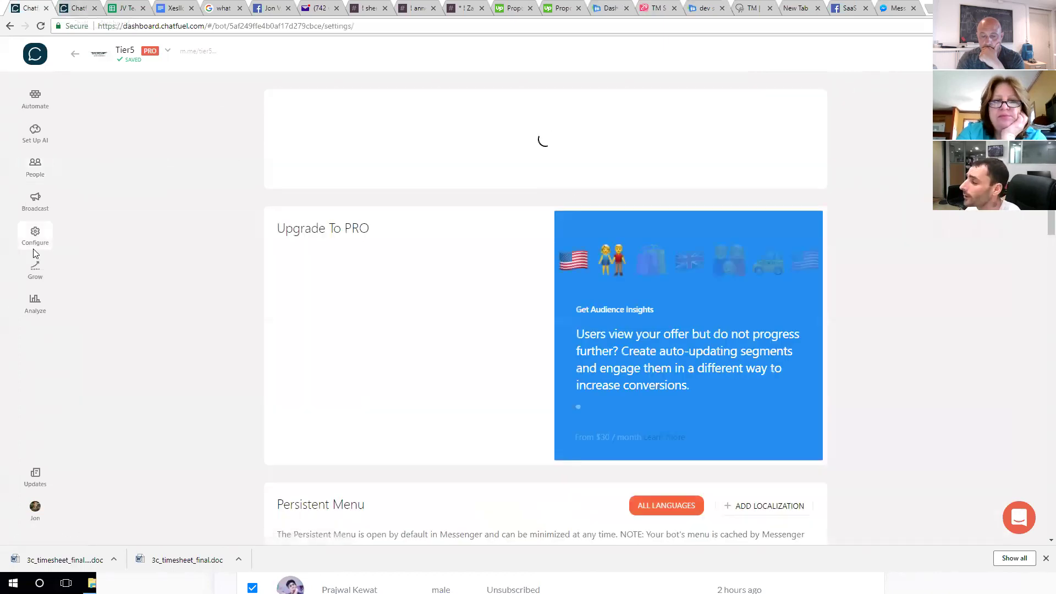
scroll(327, 236, down, 6)
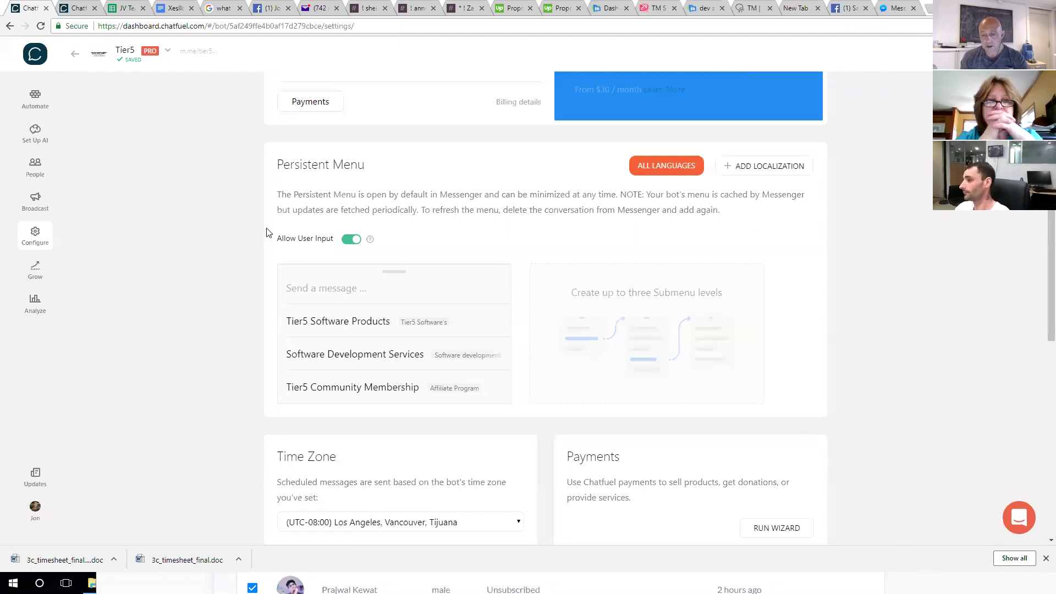
scroll(267, 231, down, 1)
scroll(266, 242, up, 7)
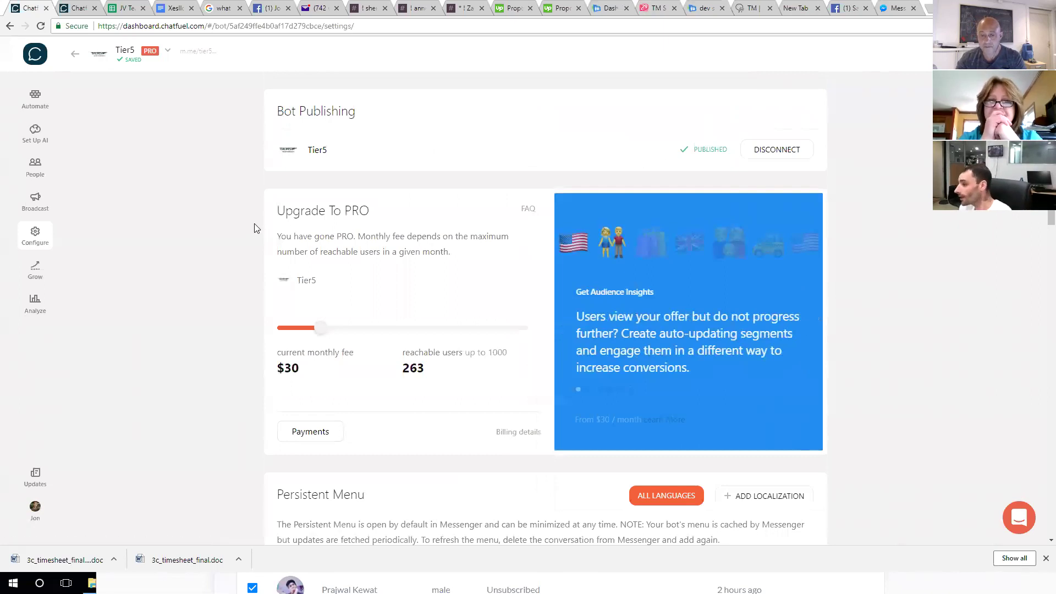
scroll(269, 230, down, 5)
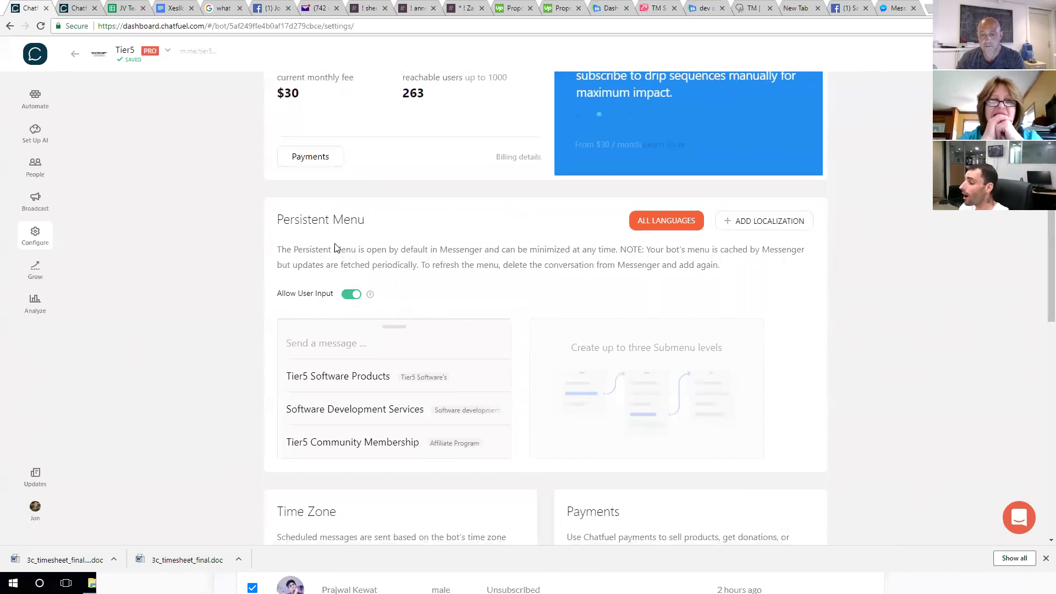
scroll(337, 248, down, 2)
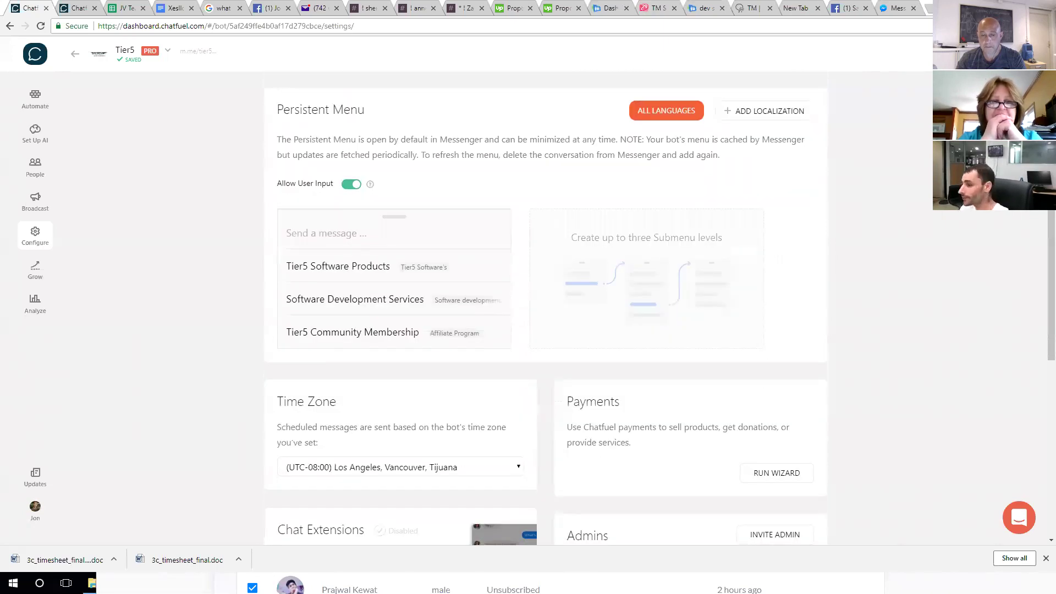
scroll(437, 217, up, 2)
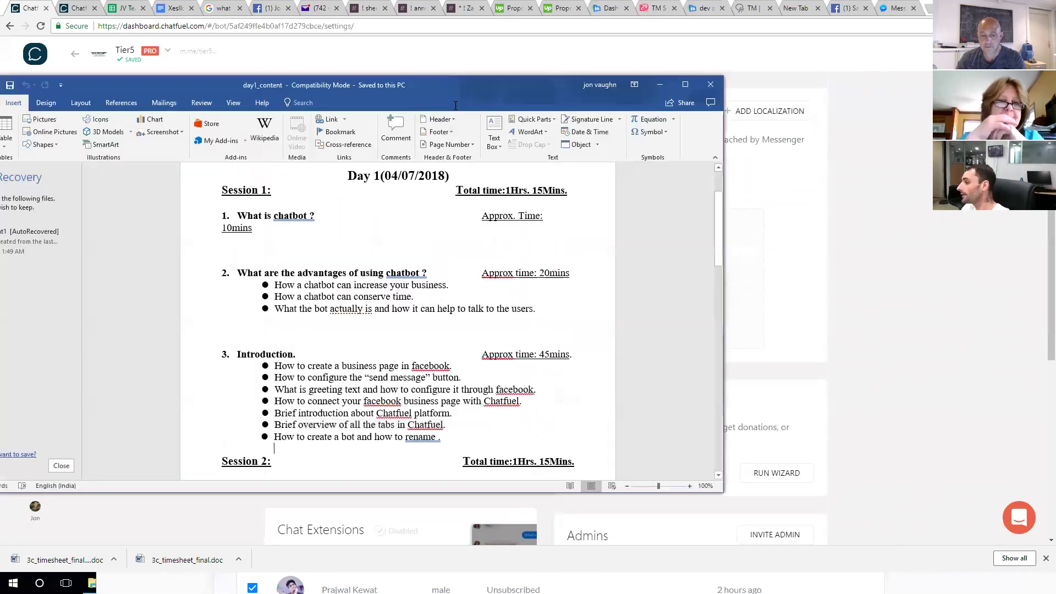
Bring up the day1_content document, highlight the whole Session 1 outline through the Introduction bullets, and clear the highlight.
scroll(437, 217, down, 1)
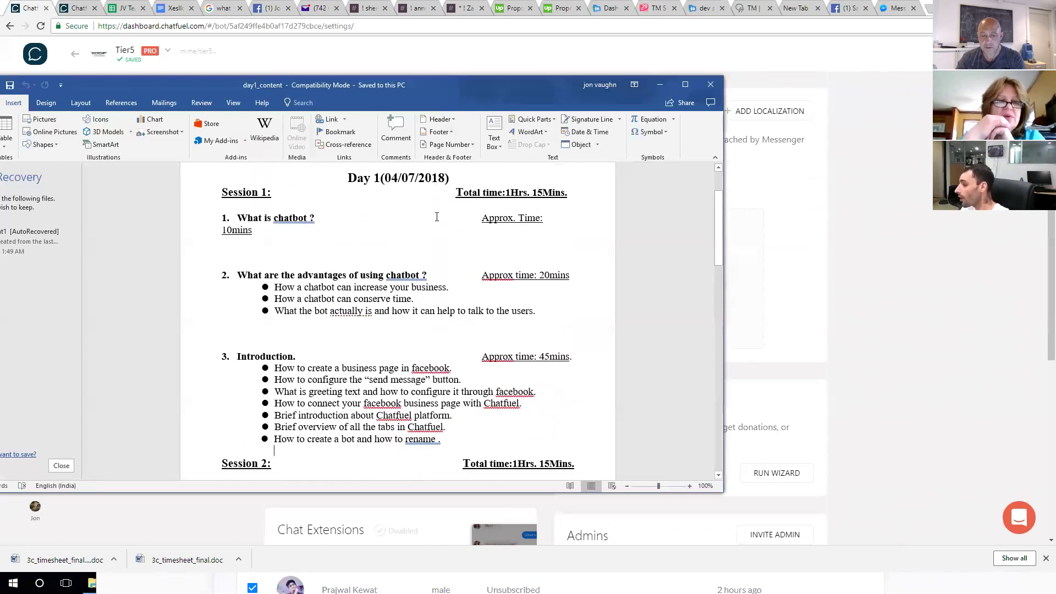
key(shift+Up)
key(shift+Up)
key(shift+Up)
key(shift+Up)
key(shift+Up)
key(shift+Up)
key(shift+Up)
key(shift+Up)
key(shift+Up)
key(shift+Up)
key(shift+Up)
key(shift+Up)
key(shift+Up)
key(shift+Up)
key(shift+Up)
key(shift+Up)
key(shift+Up)
key(shift+Up)
key(shift+Up)
key(shift+Up)
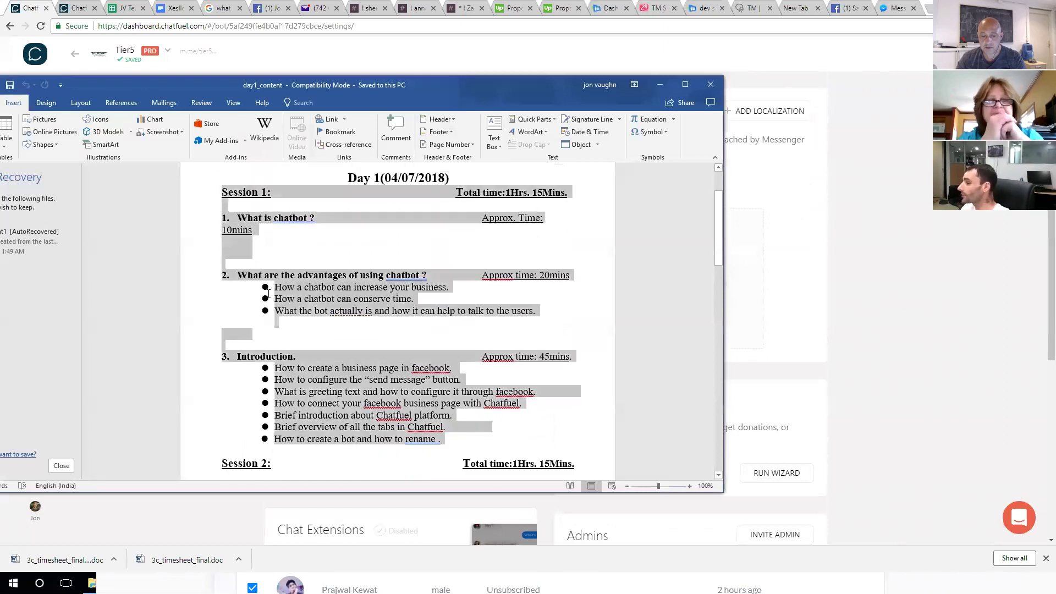
click(333, 368)
Highlight the "Brief overview of all the tabs in Chatfuel" bullet under Introduction and go back to the browser.
scroll(269, 294, down, 2)
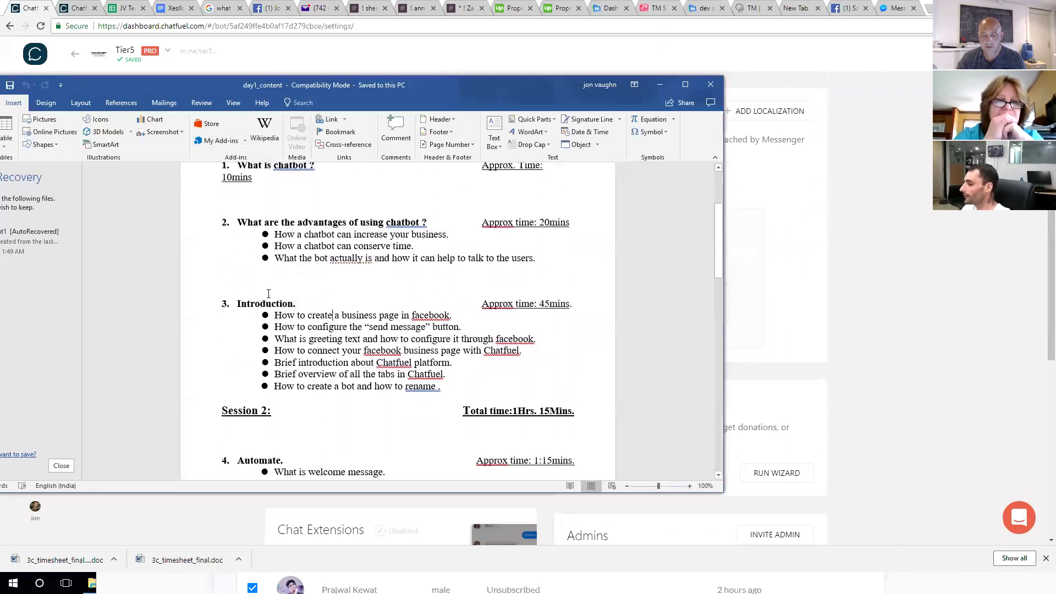
drag(446, 375, 272, 375)
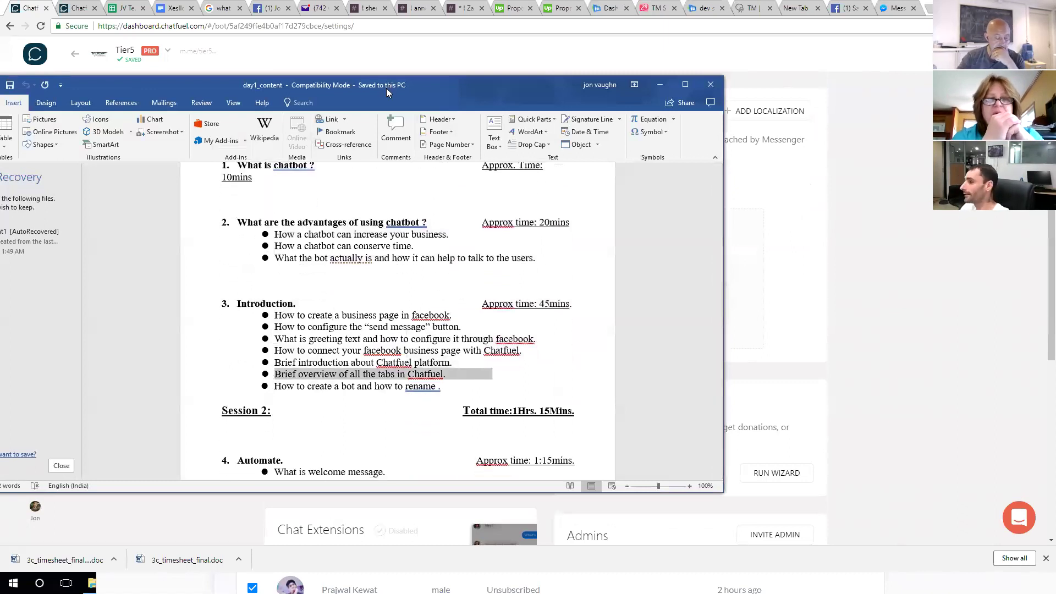
key(alt+Tab)
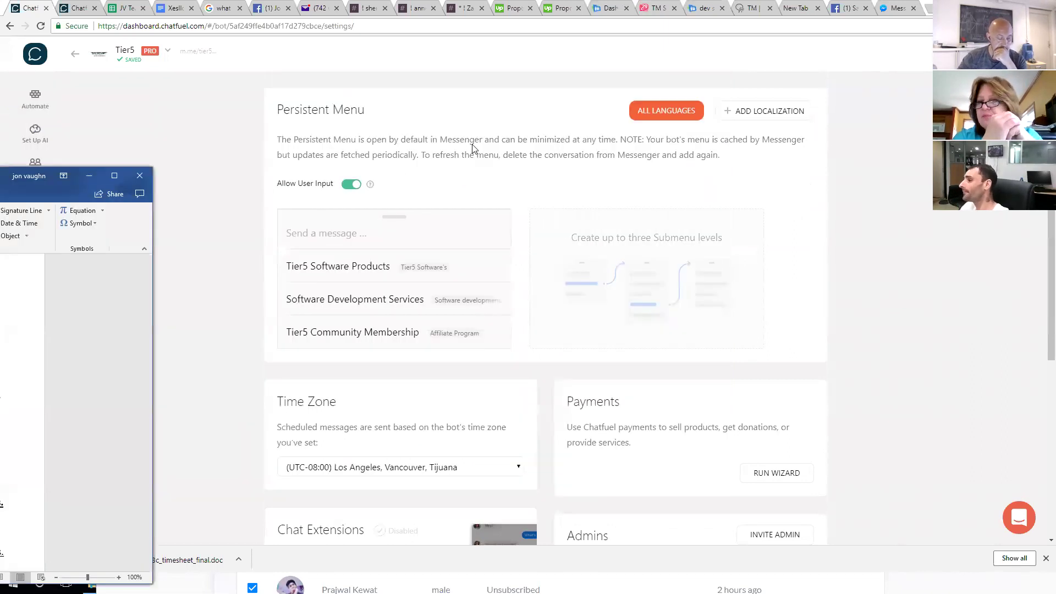
Look through the languages available for a Persistent Menu localization and close the list without adding one.
scroll(401, 202, up, 1)
scroll(401, 202, up, 4)
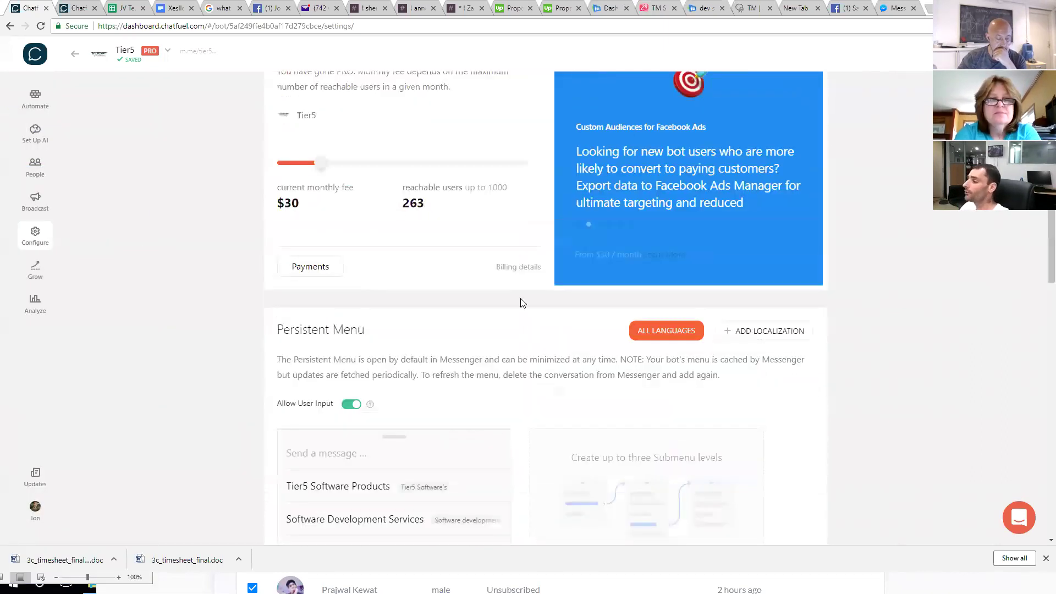
click(738, 329)
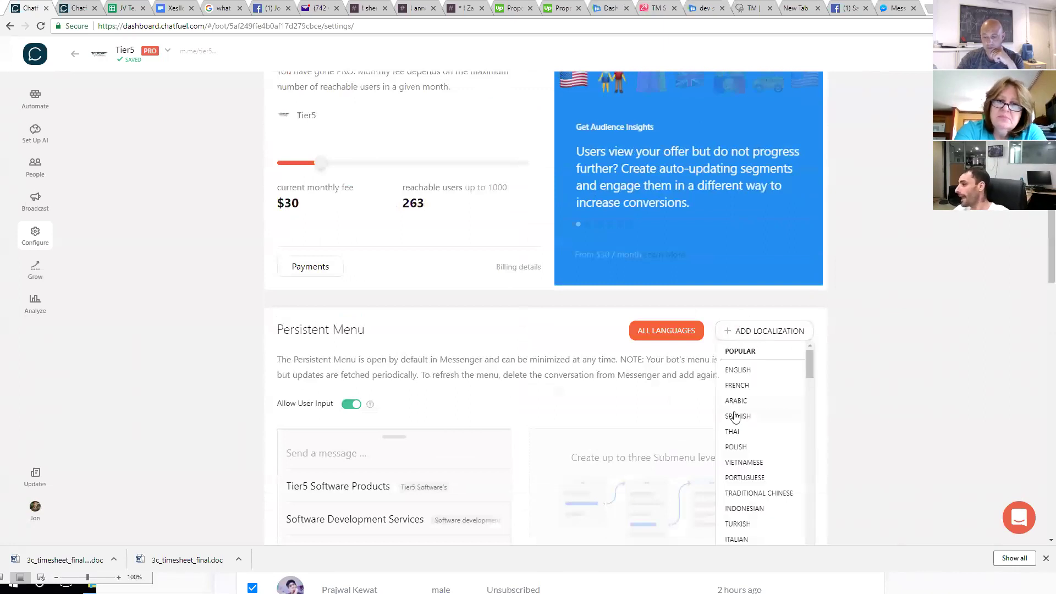
scroll(748, 419, down, 2)
scroll(749, 419, down, 3)
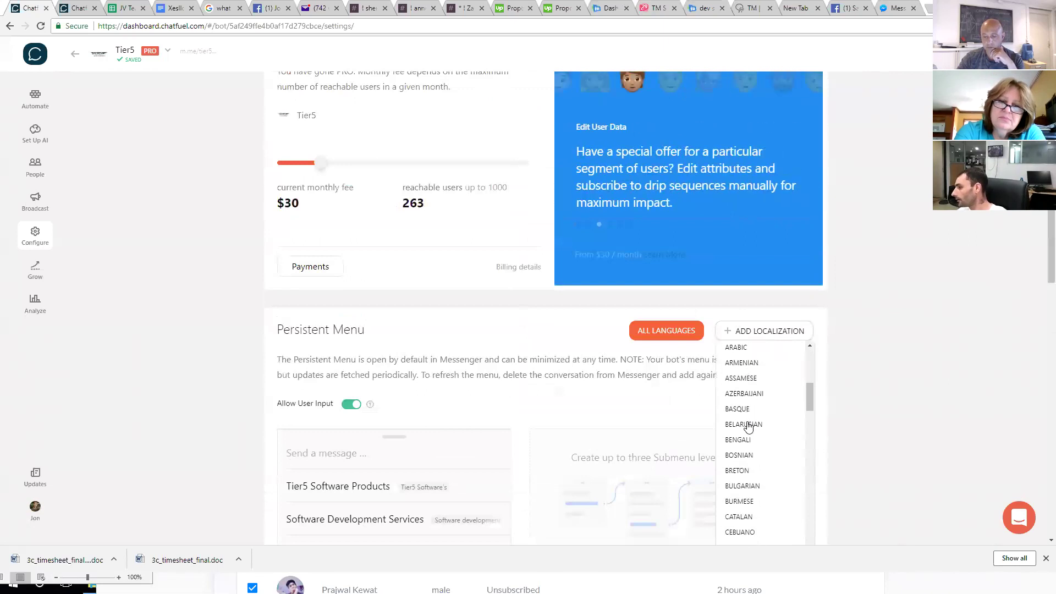
scroll(741, 478, down, 2)
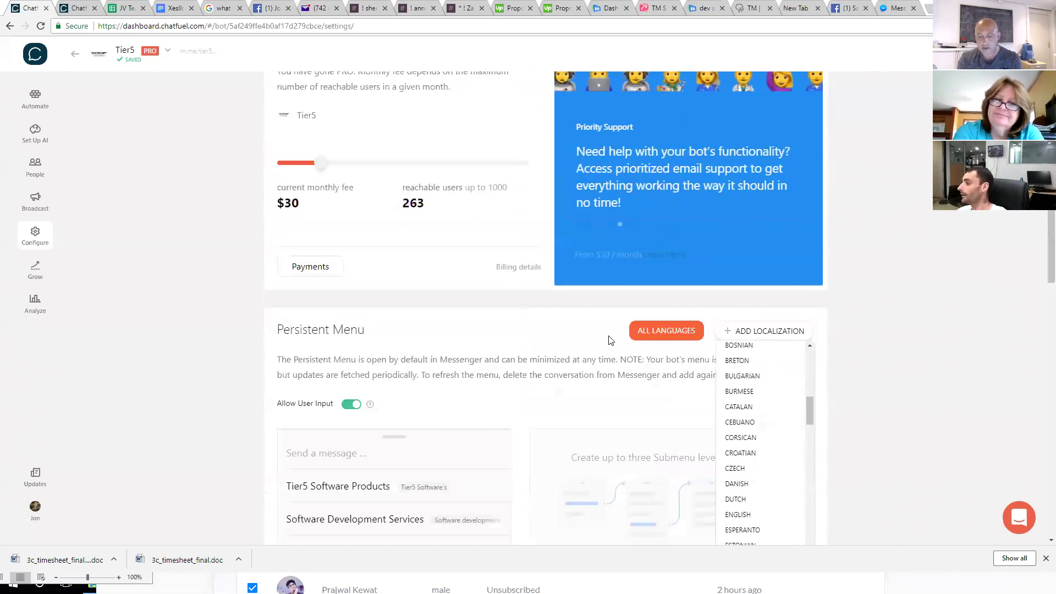
click(721, 329)
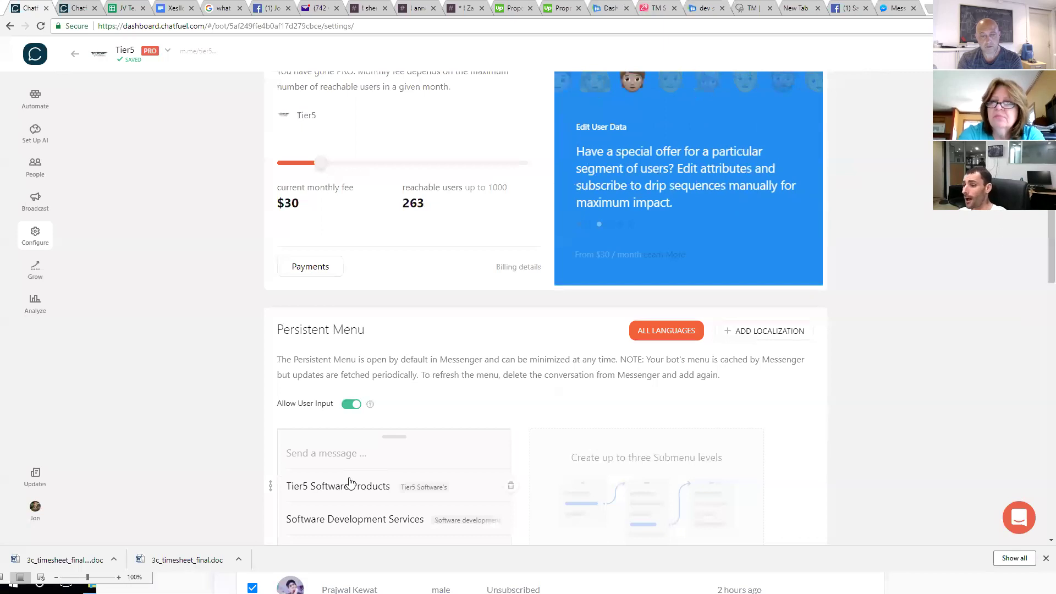
Open the bot's Automate section and add a Go to Block card to the Software development block.
scroll(34, 231, down, 1)
click(35, 103)
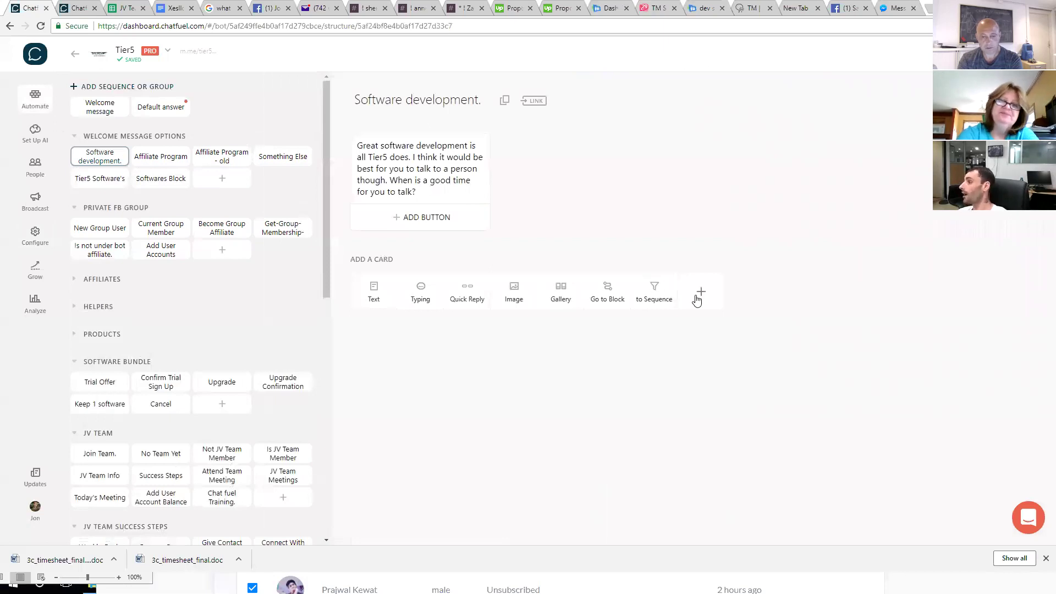
click(604, 296)
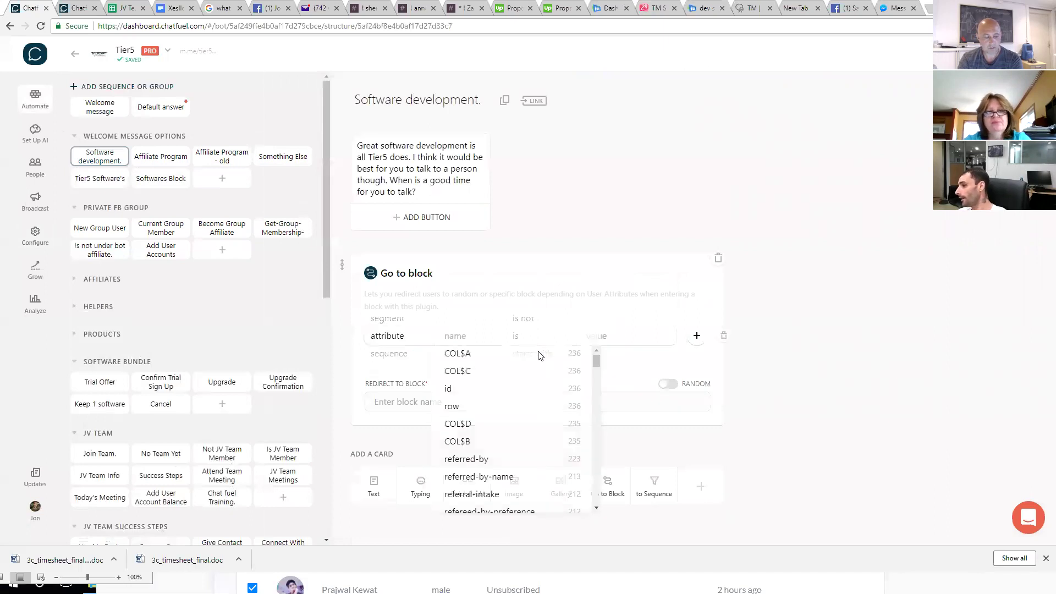
Set the attribute in the Go to Block condition to locale and look through the available language values.
text(lo)
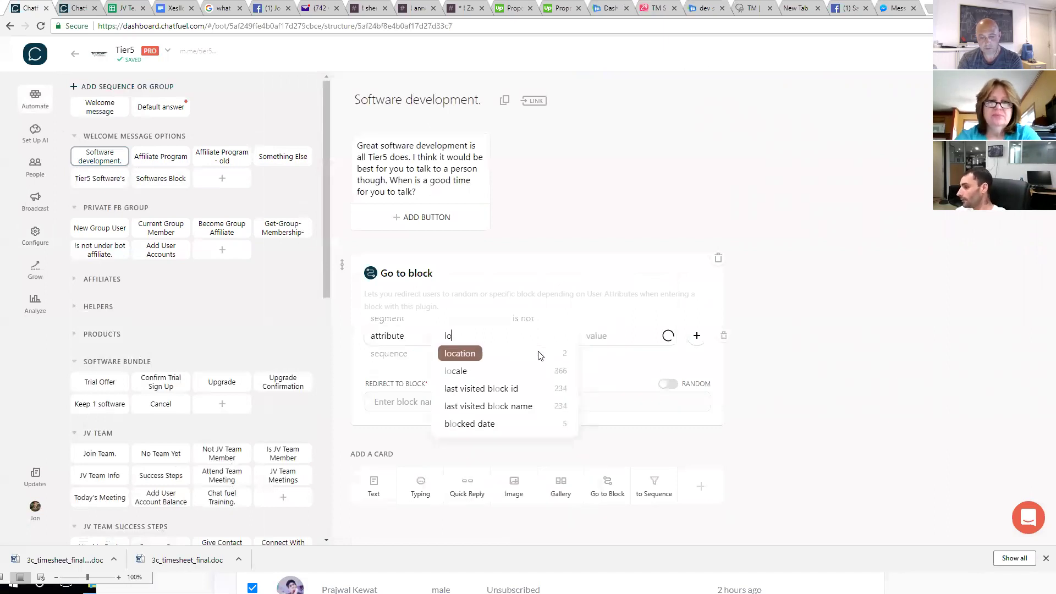
text(c)
key(BackSpace)
key(BackSpace)
key(BackSpace)
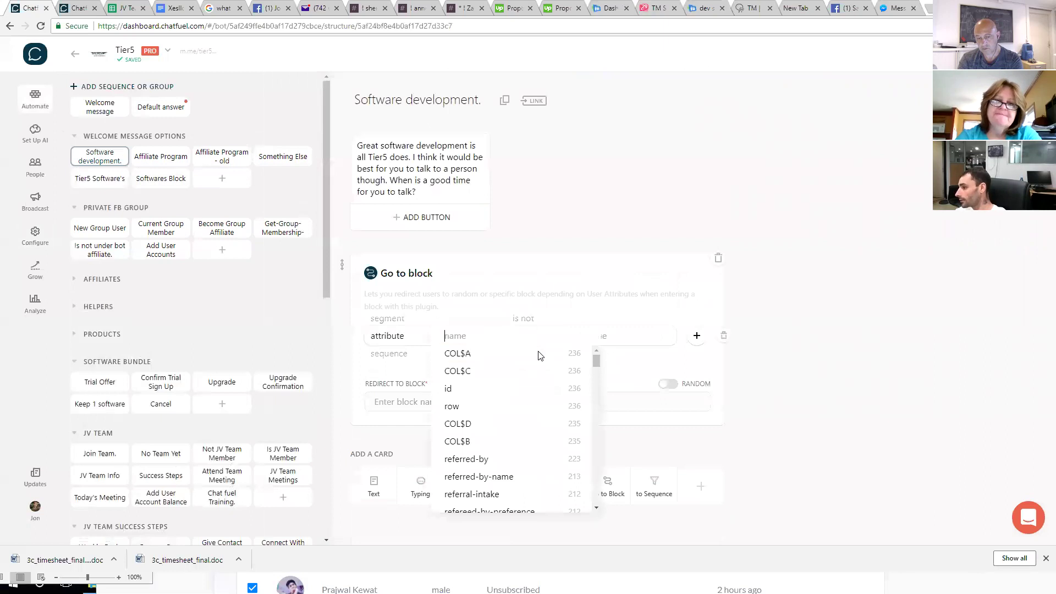
drag(597, 361, 589, 506)
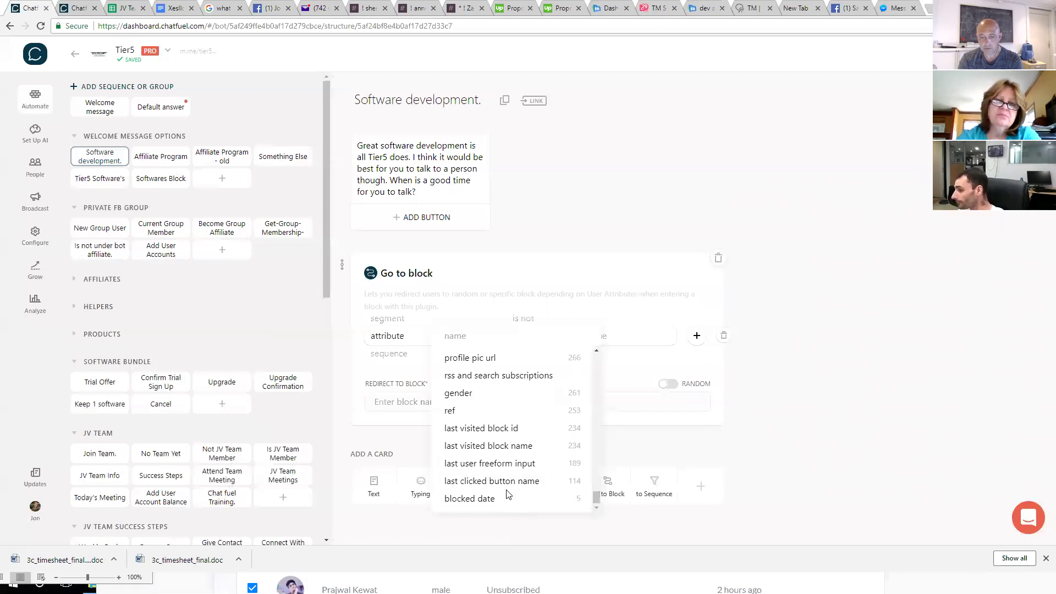
scroll(506, 494, up, 1)
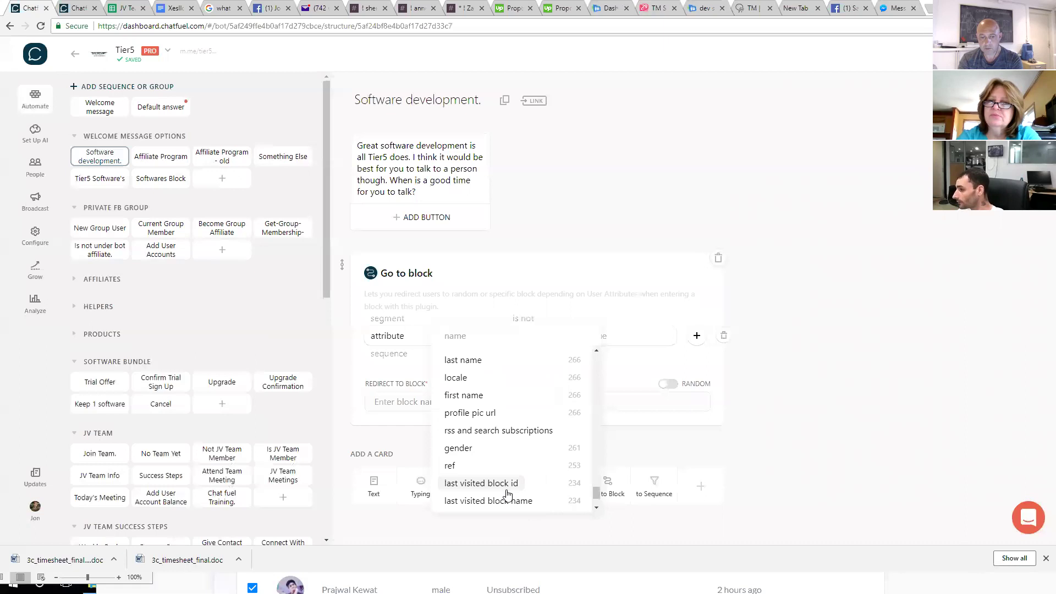
click(456, 378)
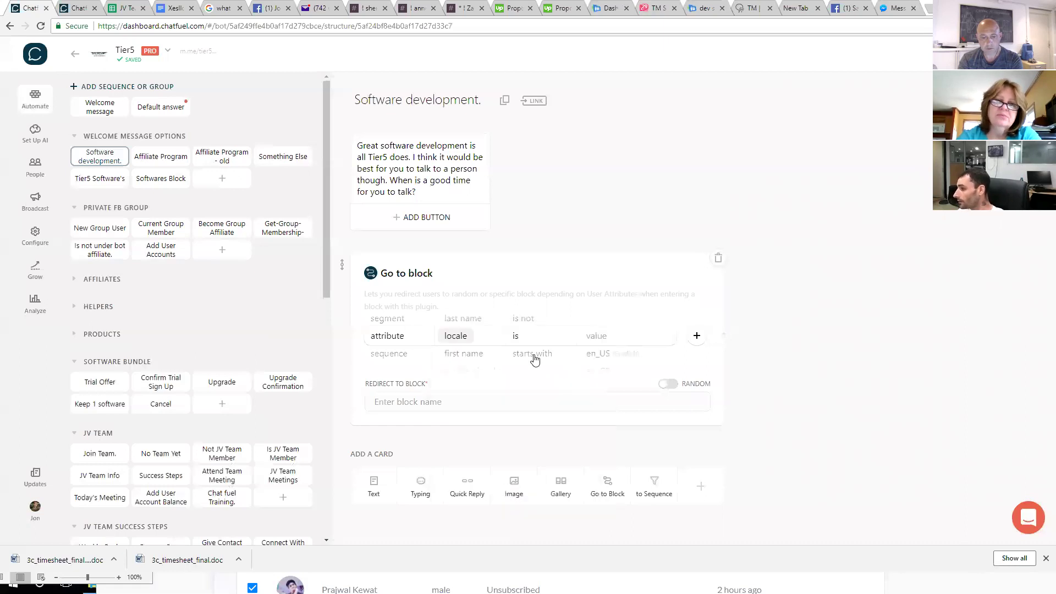
scroll(618, 374, down, 5)
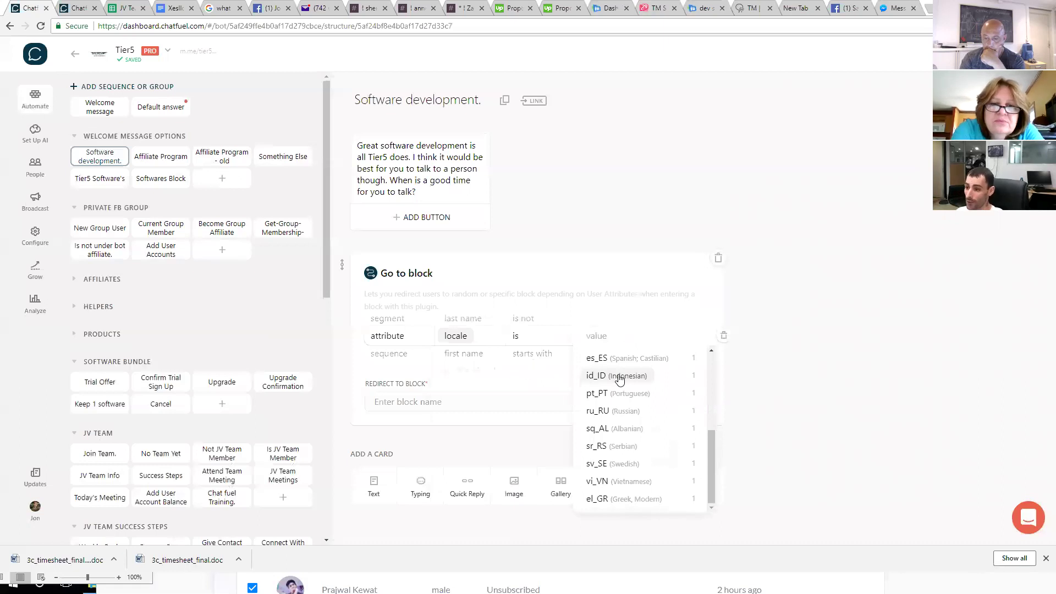
scroll(620, 379, up, 5)
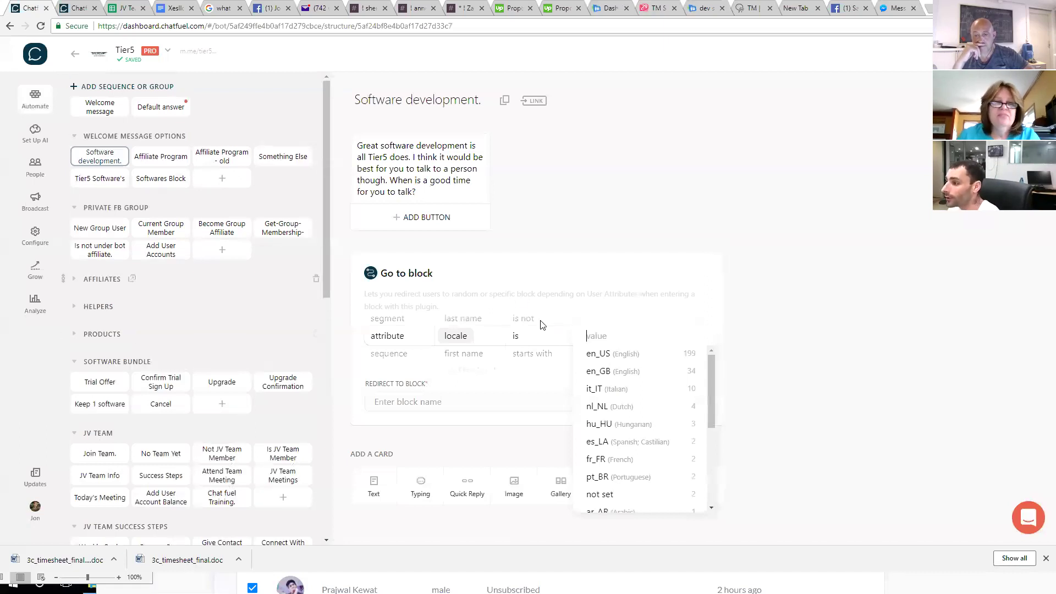
Expand the Affiliates group, open the TIB routing block and examine its Go to Block redirect rules by price.
click(261, 349)
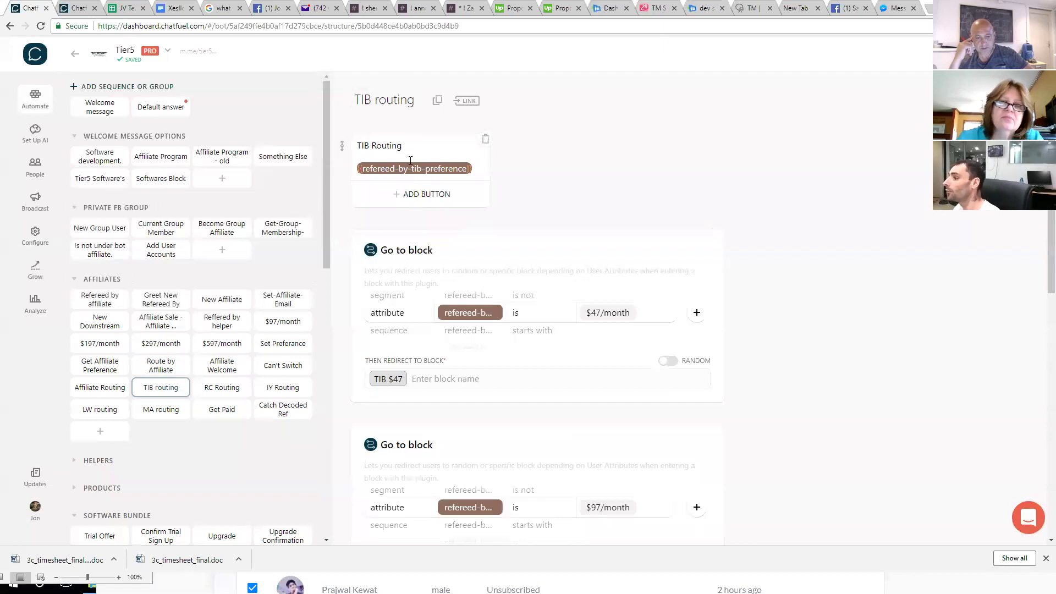
scroll(427, 163, down, 4)
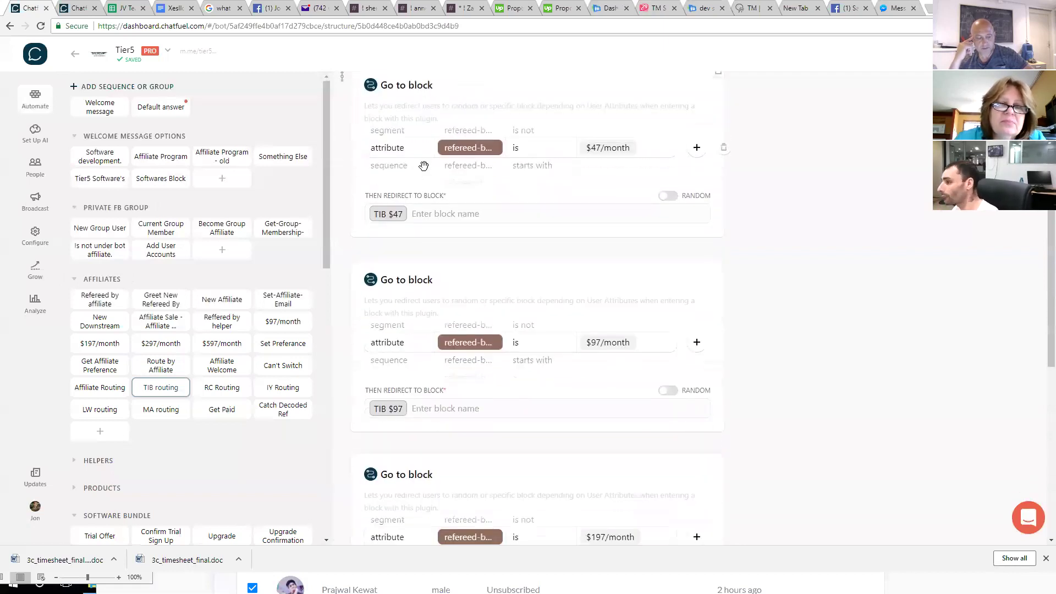
scroll(426, 167, up, 2)
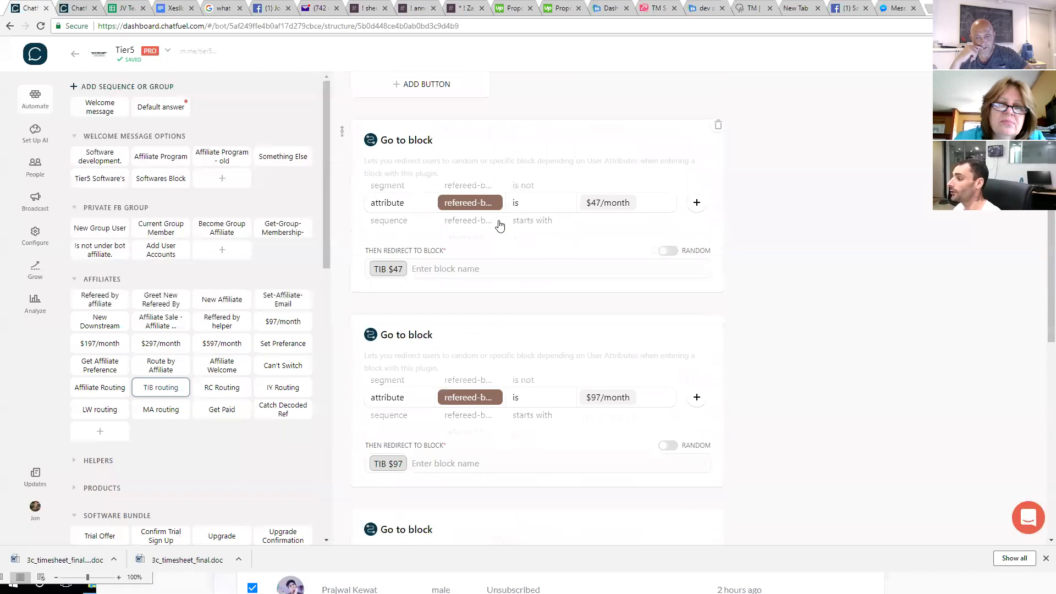
scroll(492, 233, down, 4)
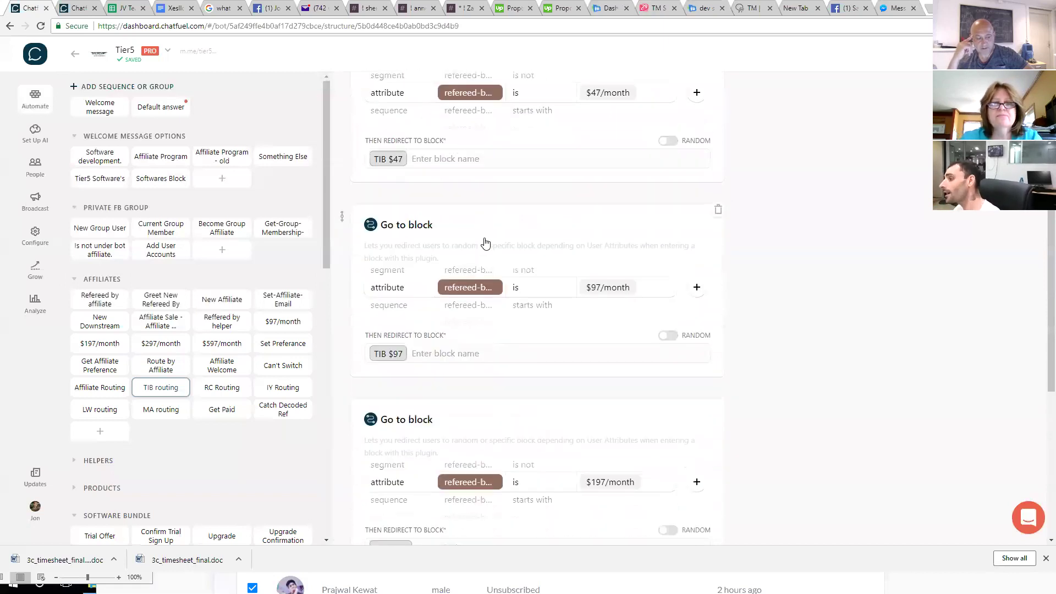
Review the TIB routing block's redirect rules down to TIB $297 and check the session topics in the day1_content Word outline.
scroll(485, 243, up, 4)
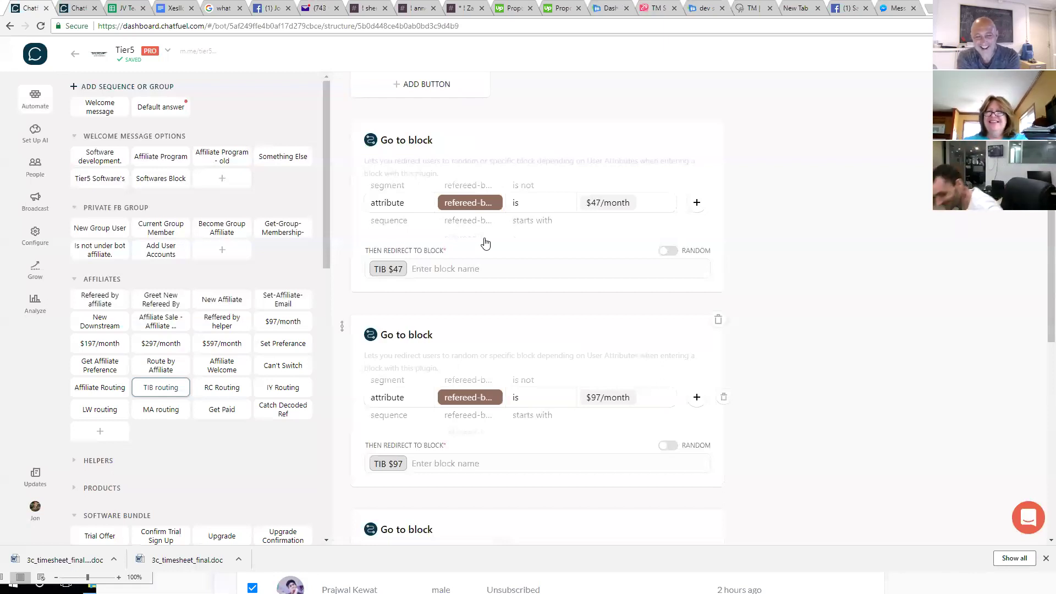
scroll(495, 242, down, 8)
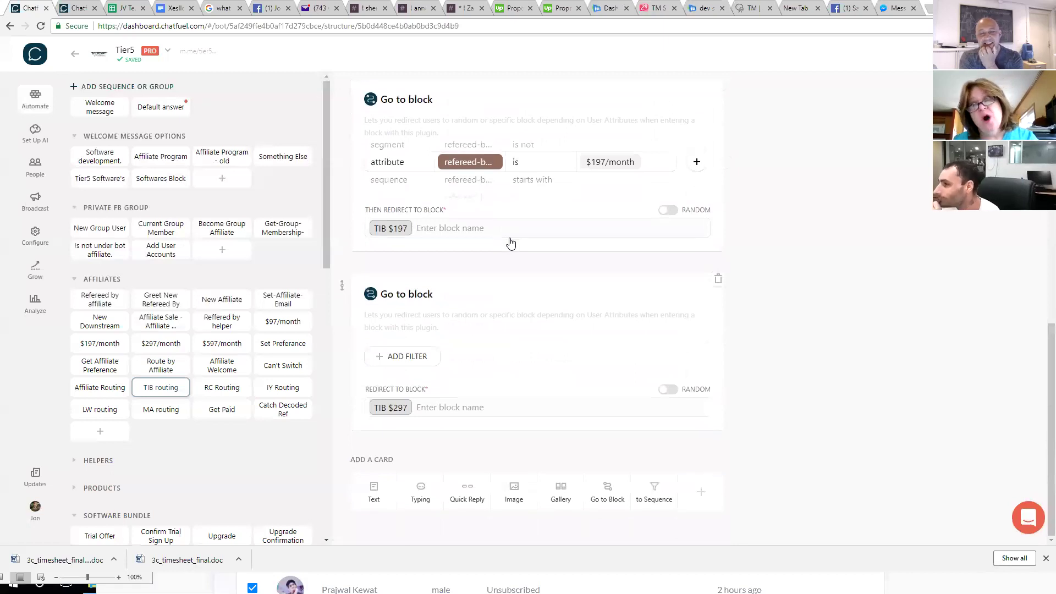
scroll(337, 188, up, 8)
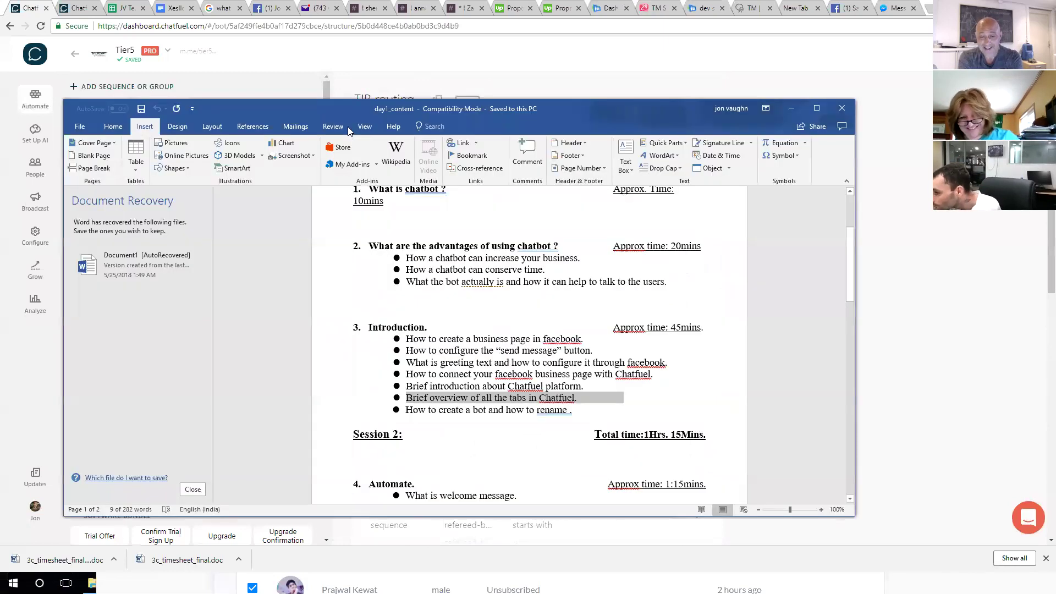
click(448, 398)
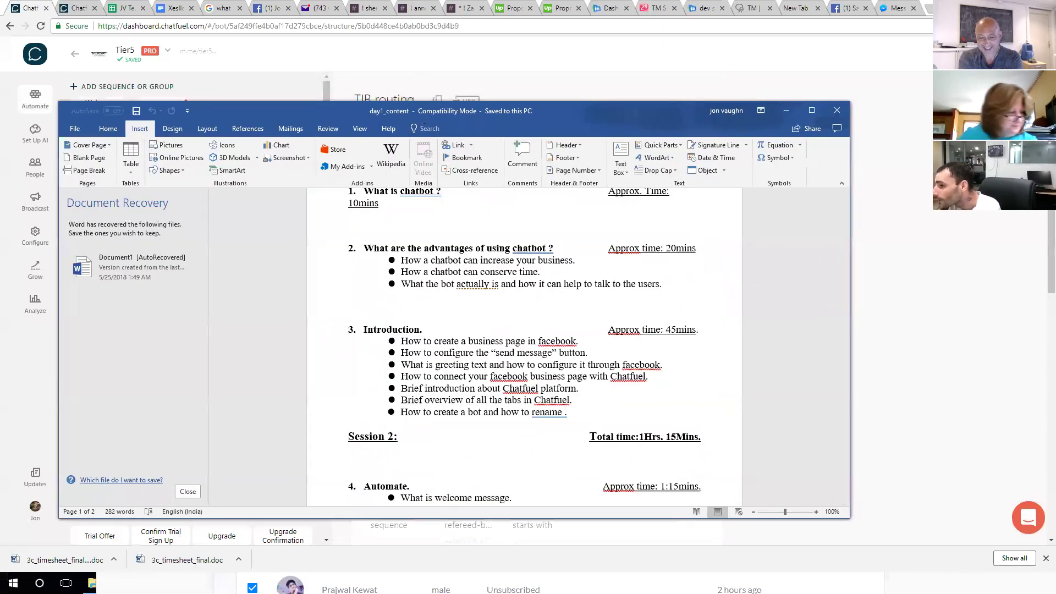
Open the Tier5 bot's Configure section in Chatfuel and look through its publishing, PRO plan and Persistent Menu settings.
click(40, 242)
click(39, 242)
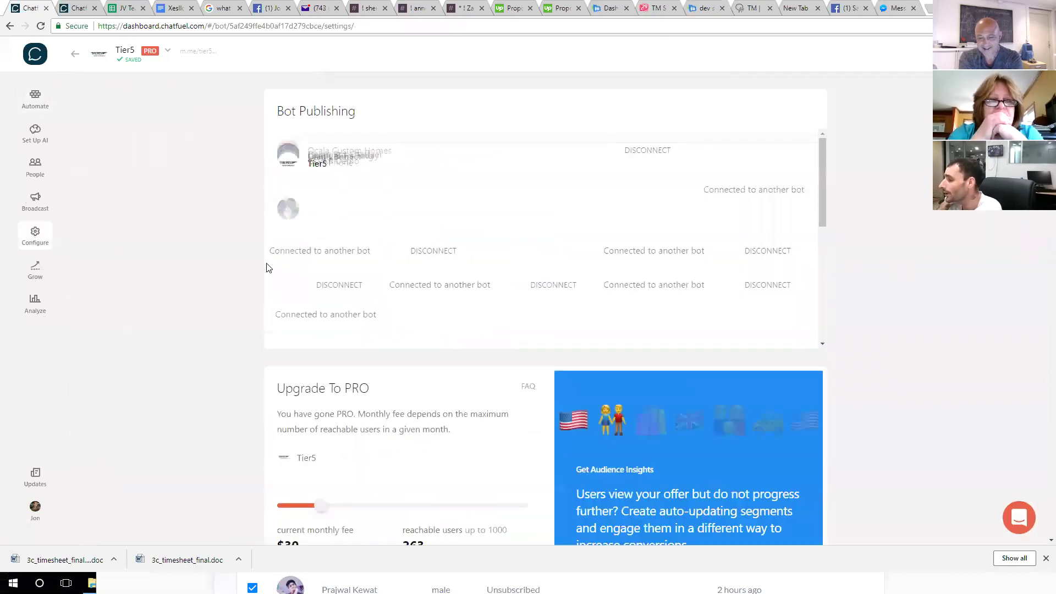
scroll(280, 259, down, 1)
scroll(295, 251, up, 1)
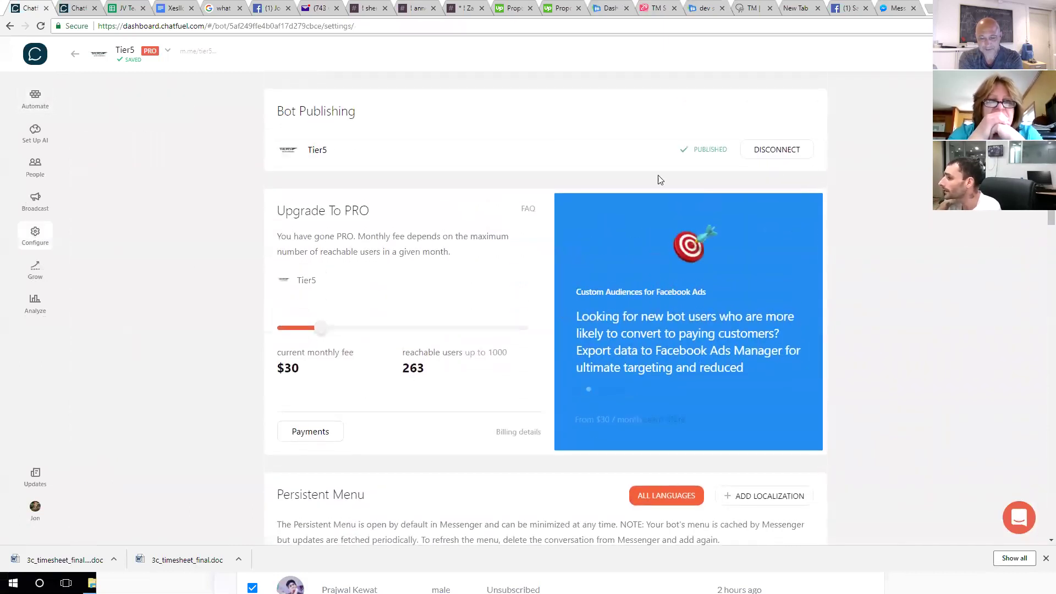
scroll(679, 155, down, 4)
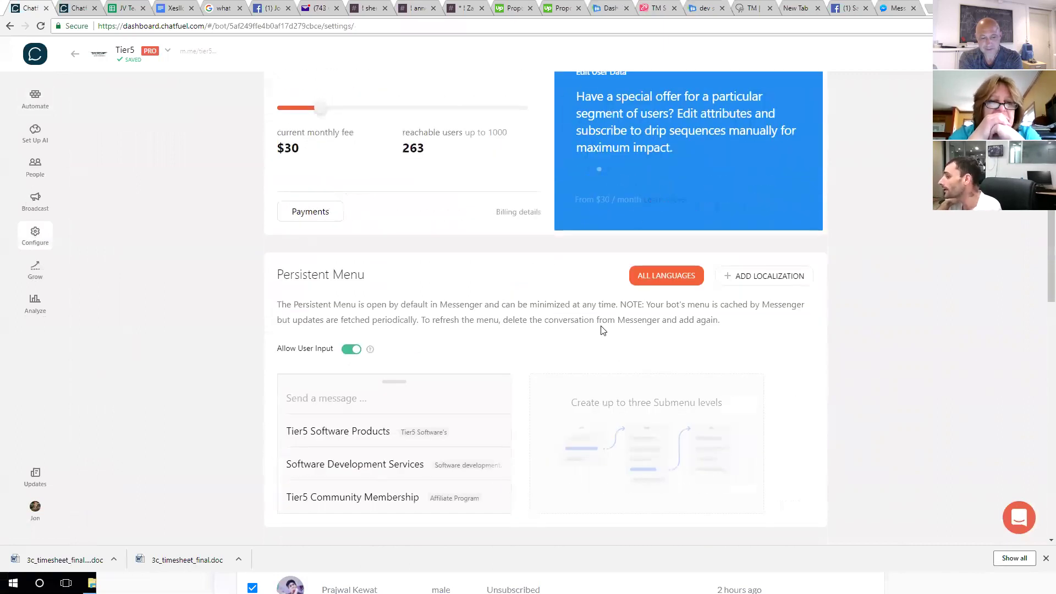
scroll(669, 344, down, 6)
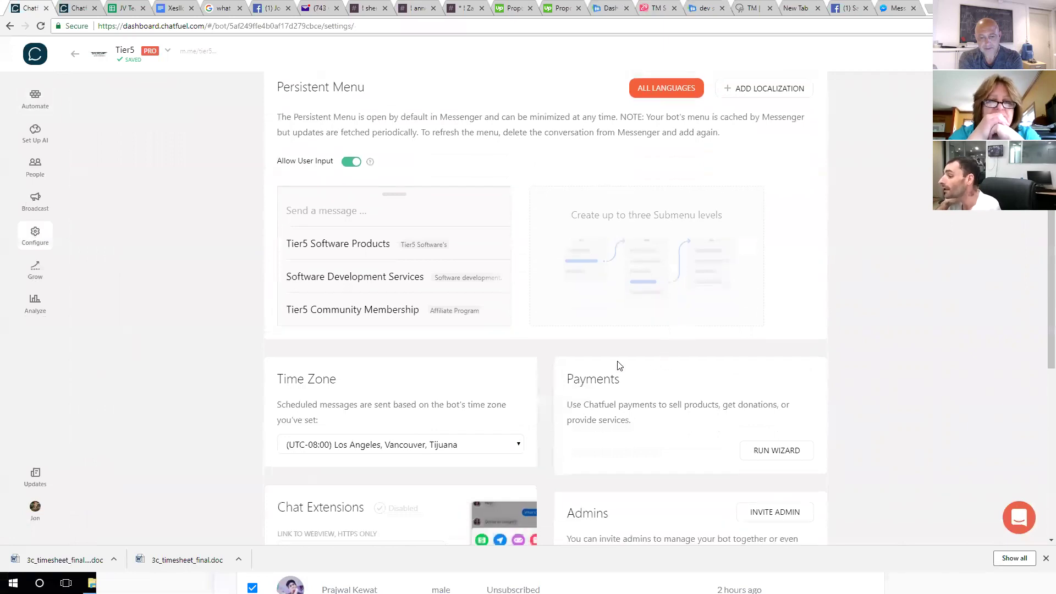
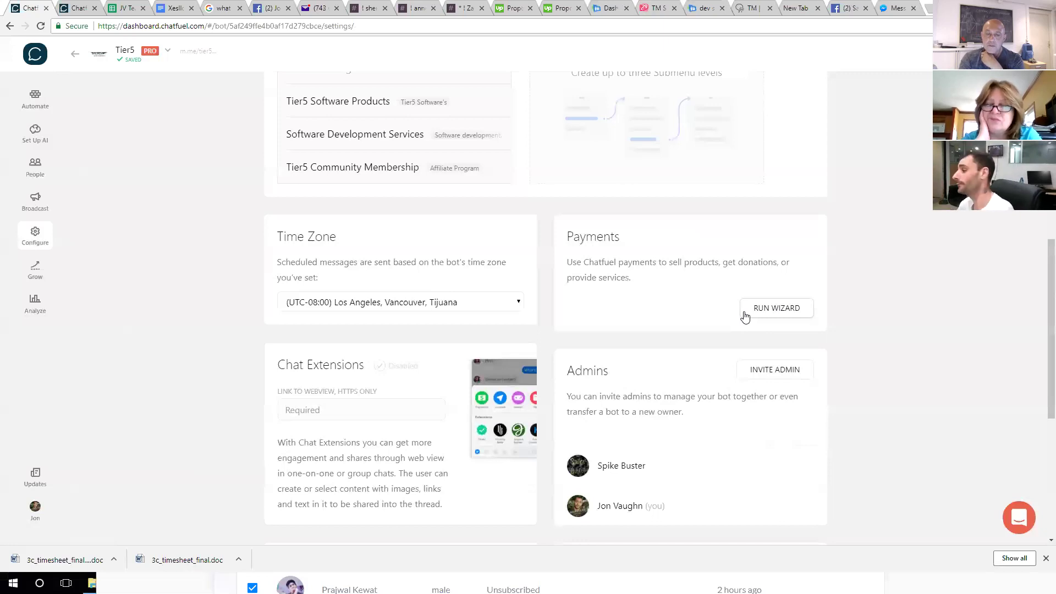
Examine the Time Zone, Payments and Chat Extensions settings, including the required HTTPS webview link field.
scroll(903, 125, down, 2)
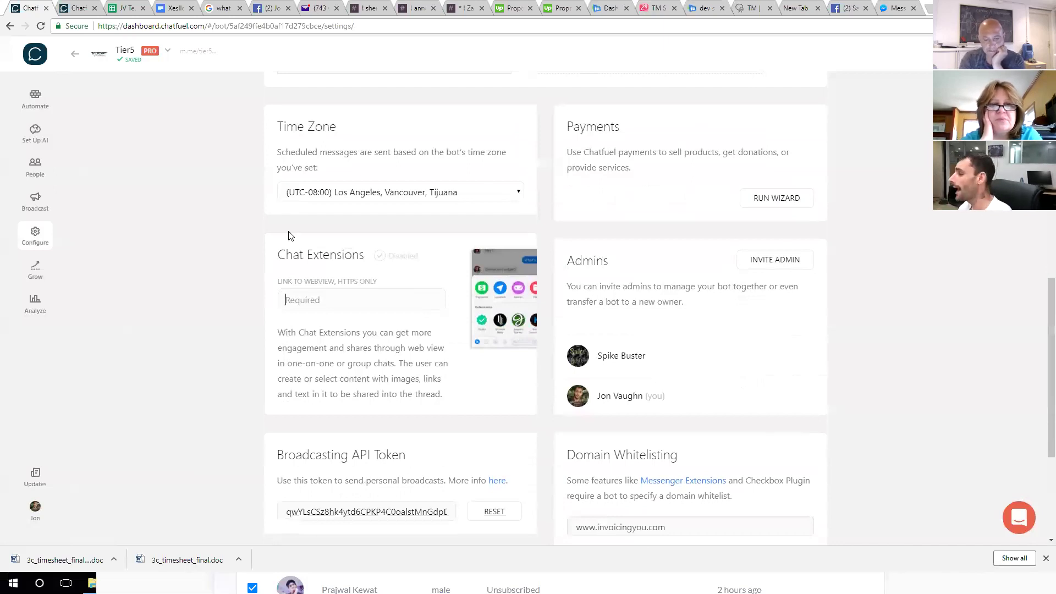
scroll(290, 236, down, 2)
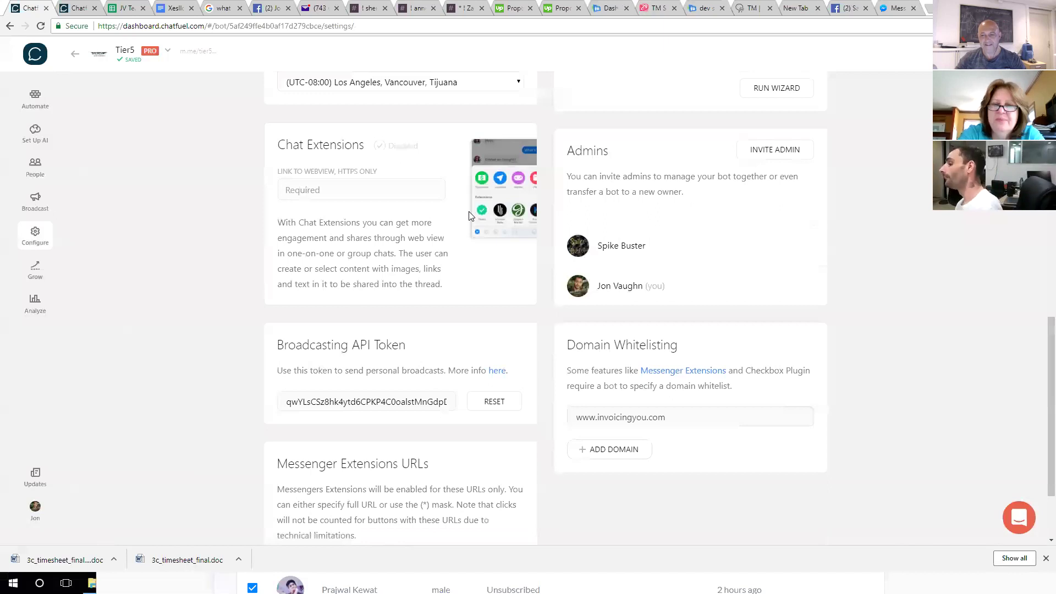
click(404, 194)
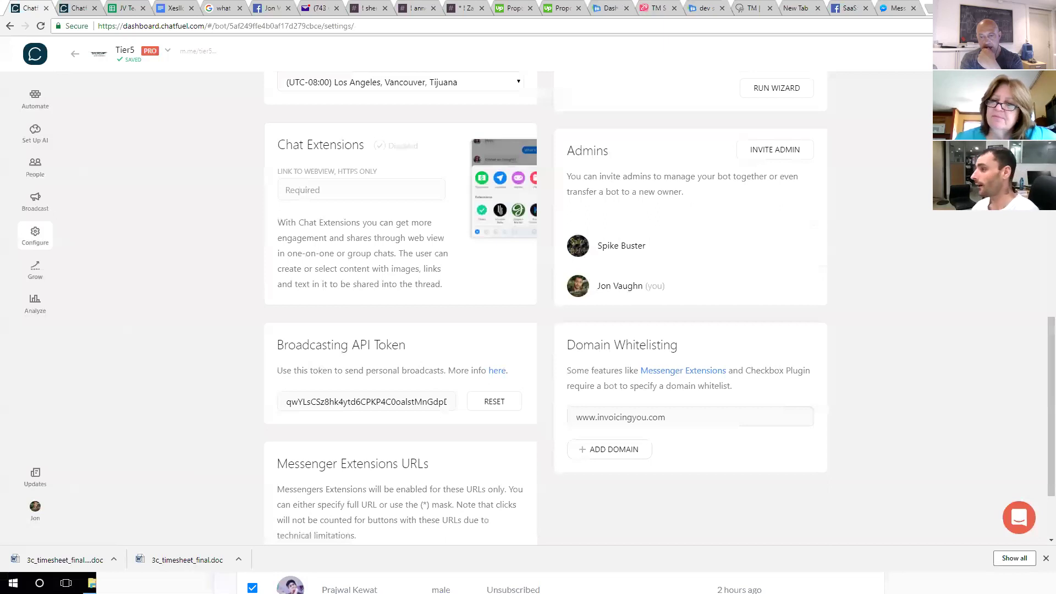
triple_click(494, 196)
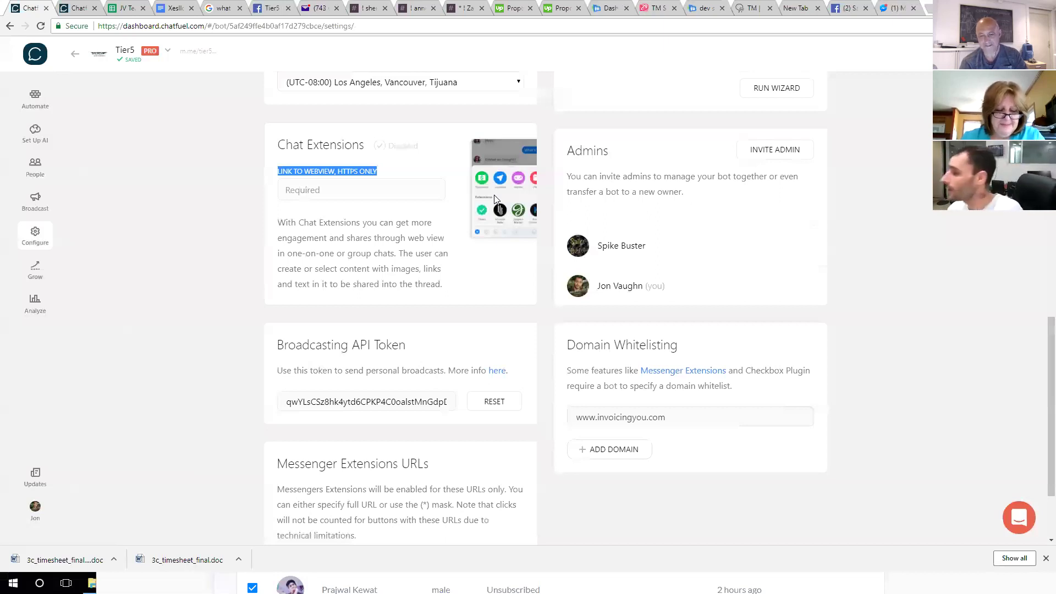
click(422, 191)
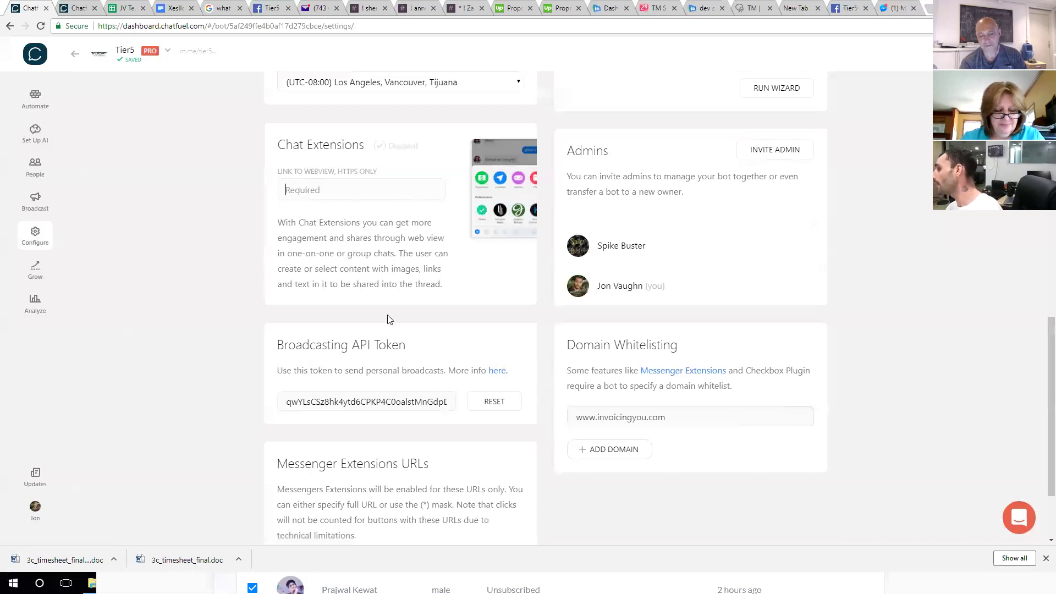
Highlight the Admins description about inviting admins or transferring the bot, and select the Broadcasting API Token value.
drag(684, 192, 563, 177)
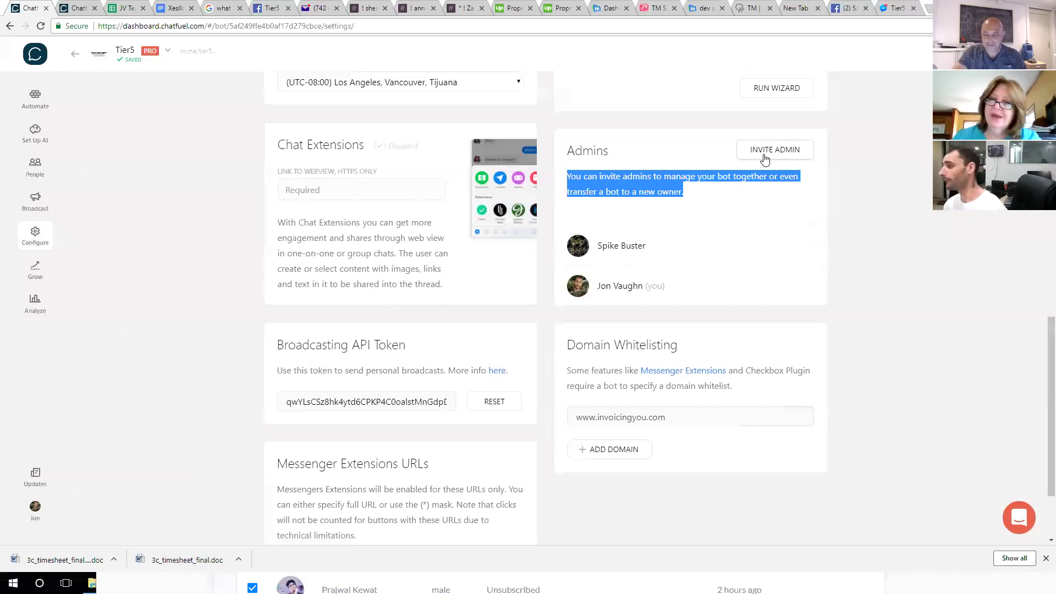
scroll(316, 390, down, 2)
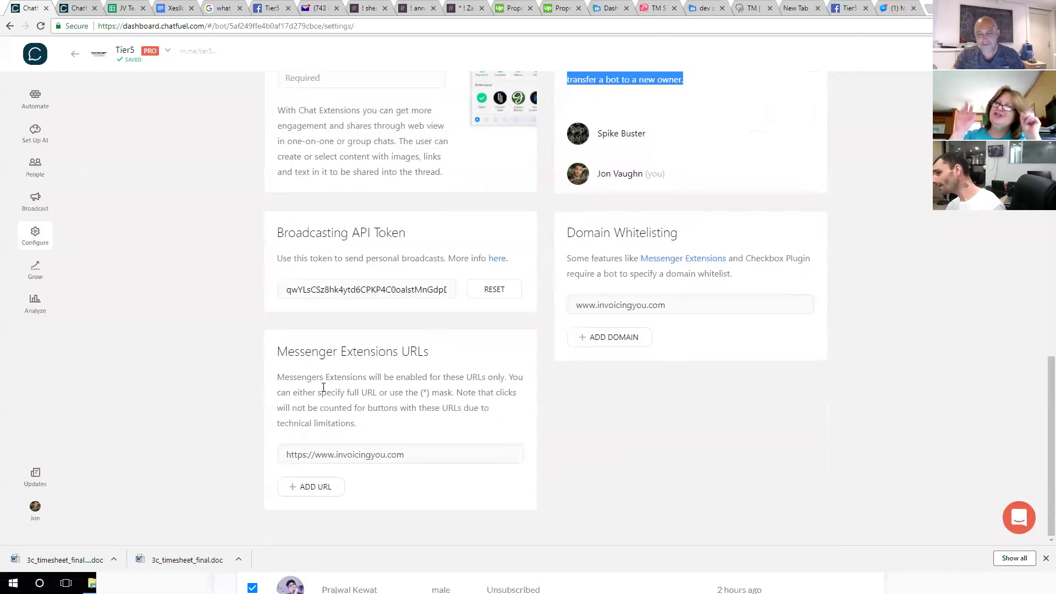
click(357, 289)
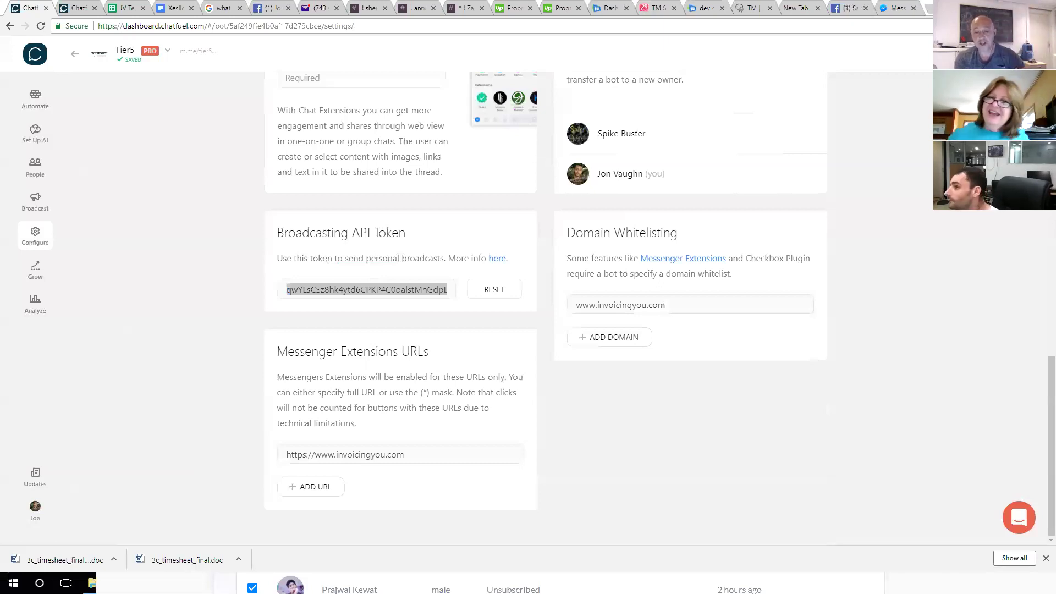
Switch to the Facebook page and examine the affiliate link notification in the Tier5 bot's chat.
click(270, 8)
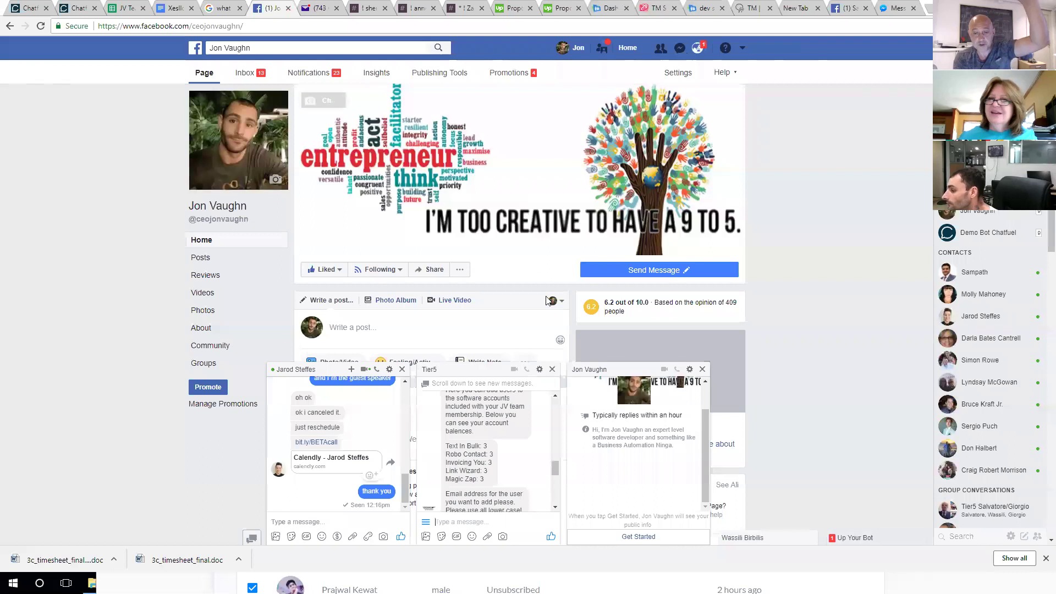
scroll(477, 455, down, 3)
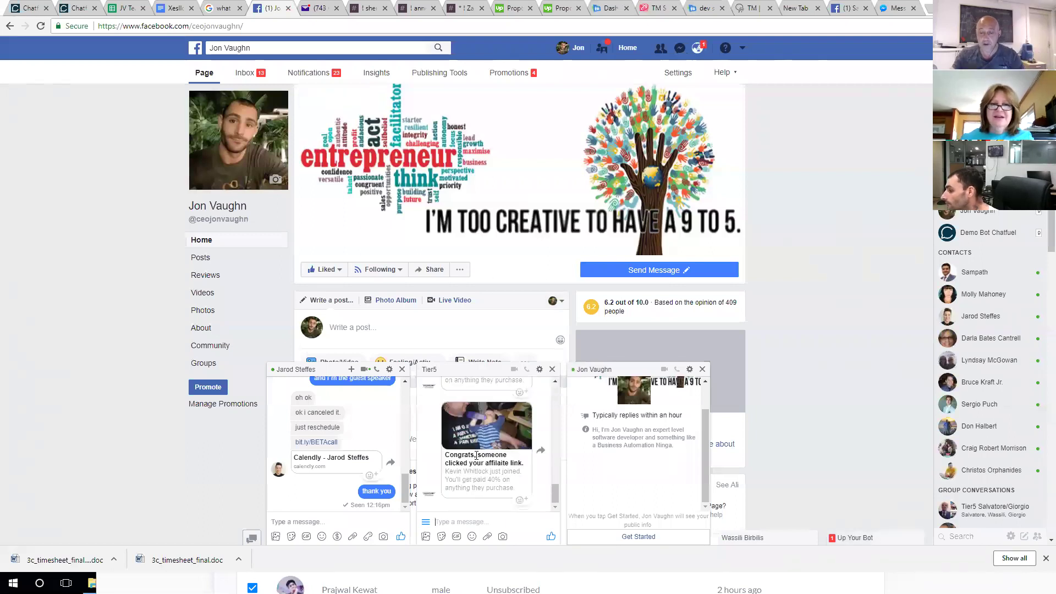
scroll(479, 455, up, 3)
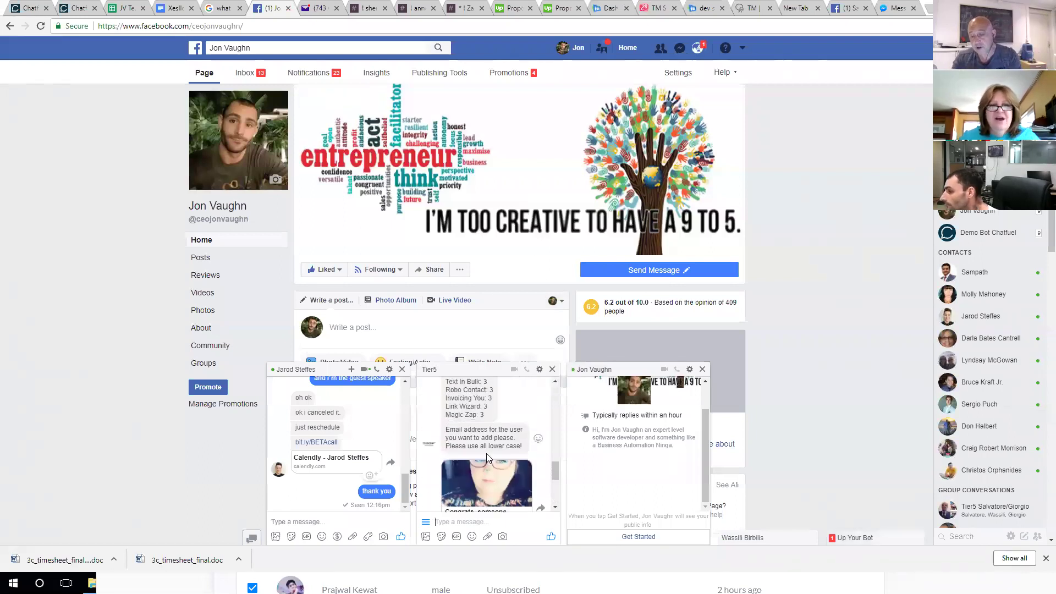
scroll(487, 459, down, 2)
drag(514, 487, 446, 454)
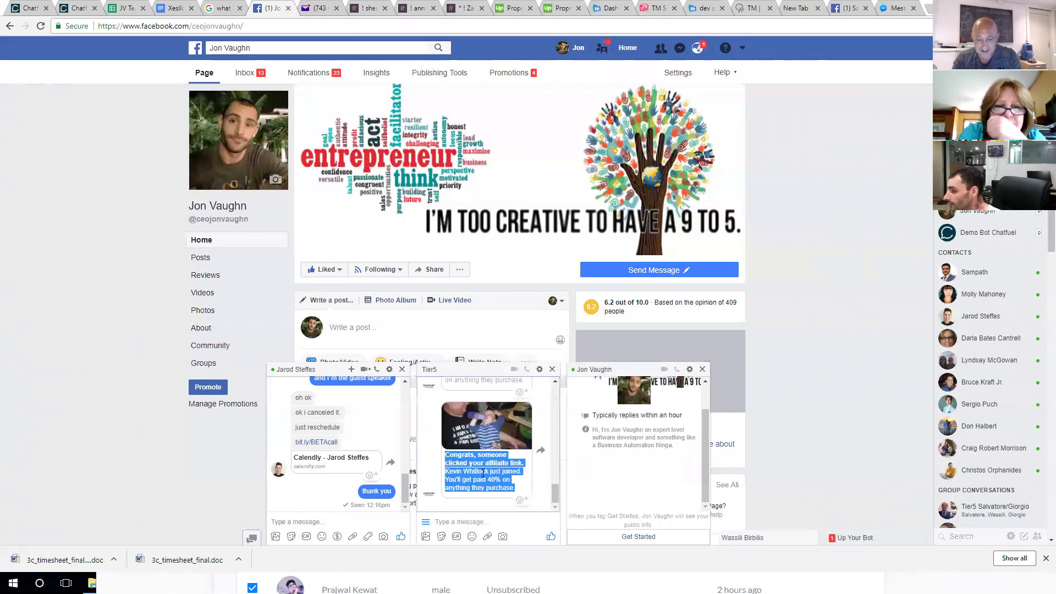
scroll(479, 465, up, 1)
scroll(473, 459, down, 1)
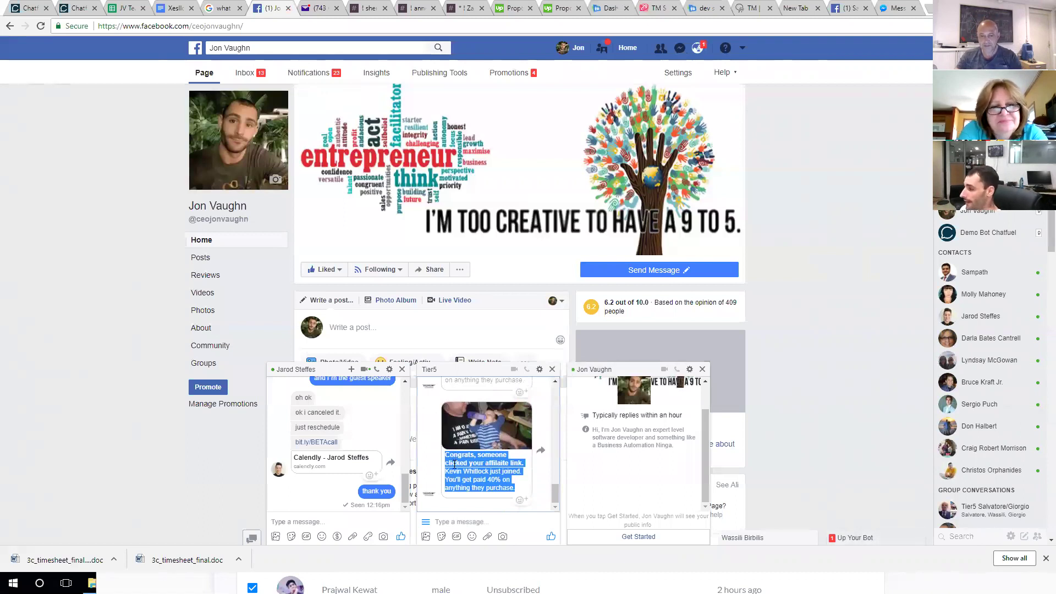
click(486, 499)
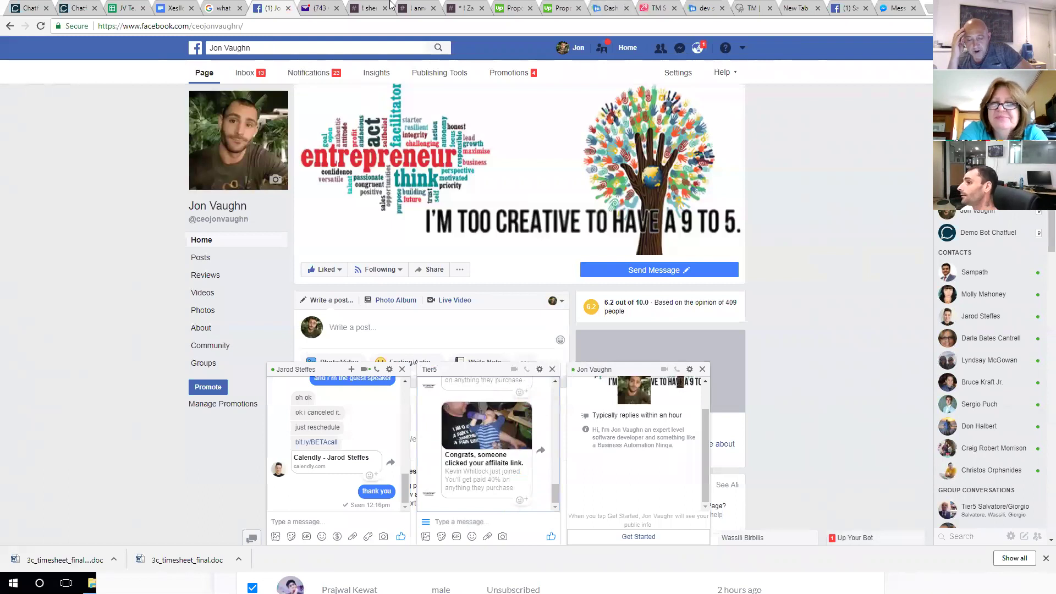
From the Tier5 bot's chat menu on Facebook, request Tier5 Software Products and open the $297/month purchase for Robo Contact.
click(26, 5)
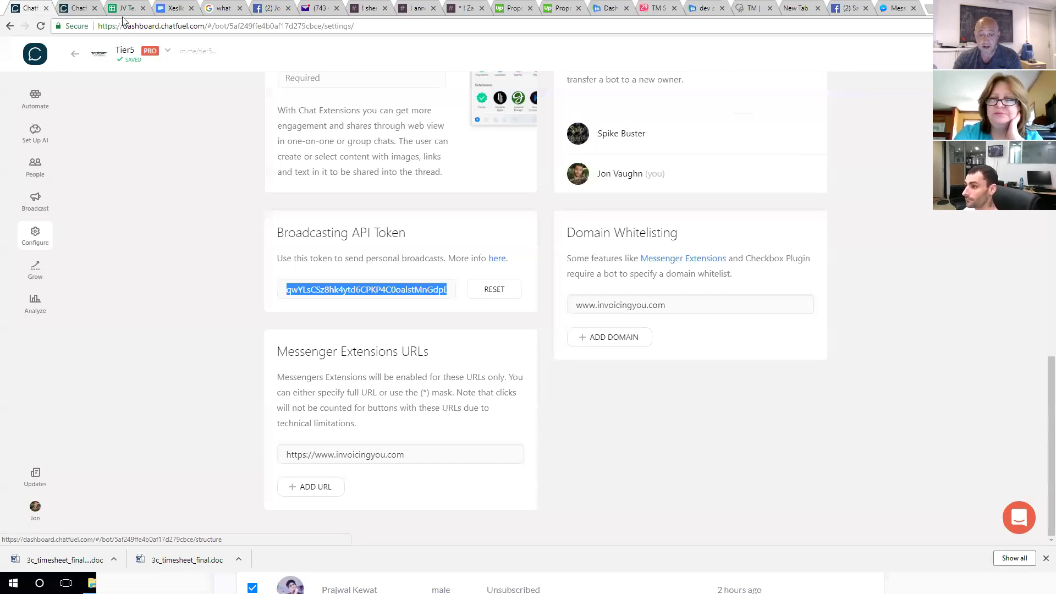
click(78, 8)
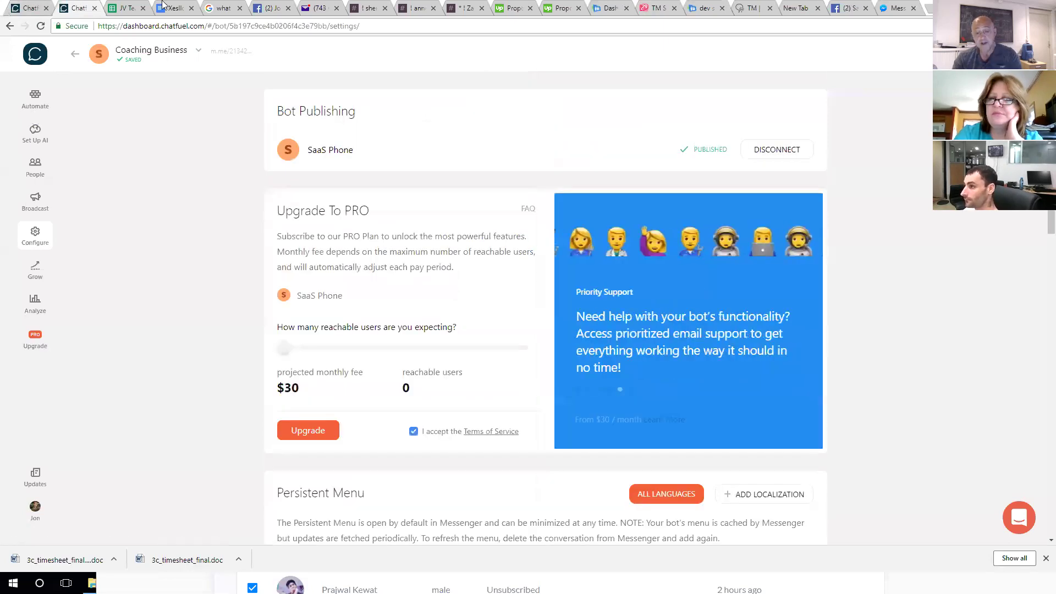
click(274, 7)
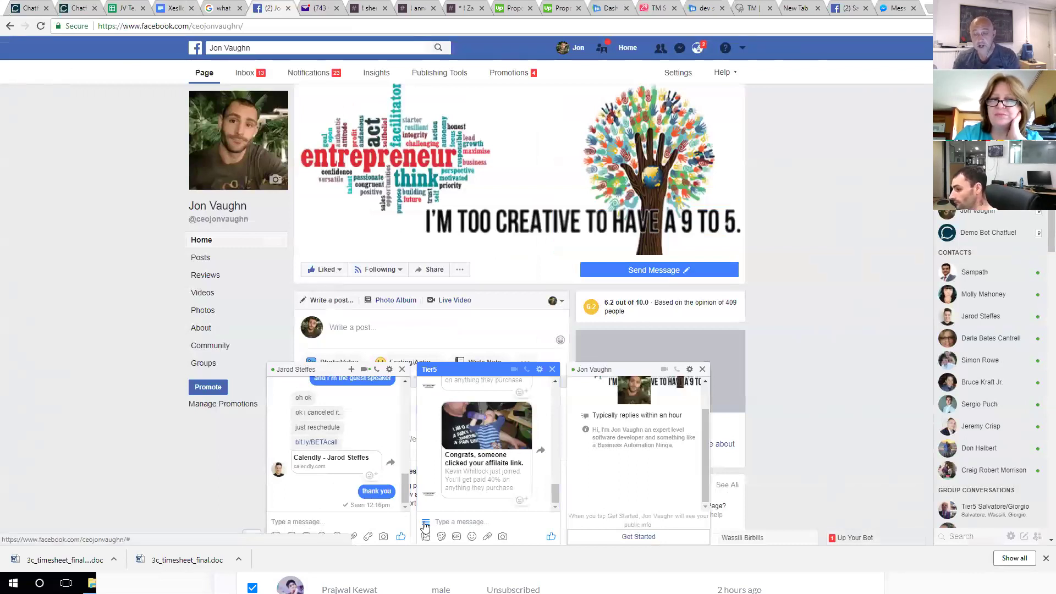
click(426, 522)
click(443, 452)
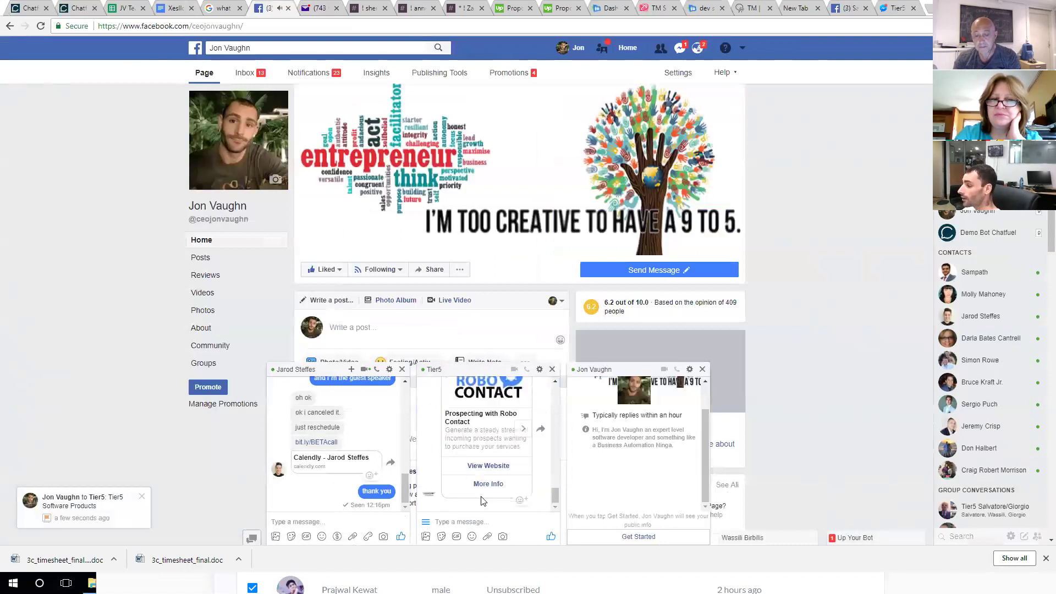
click(489, 485)
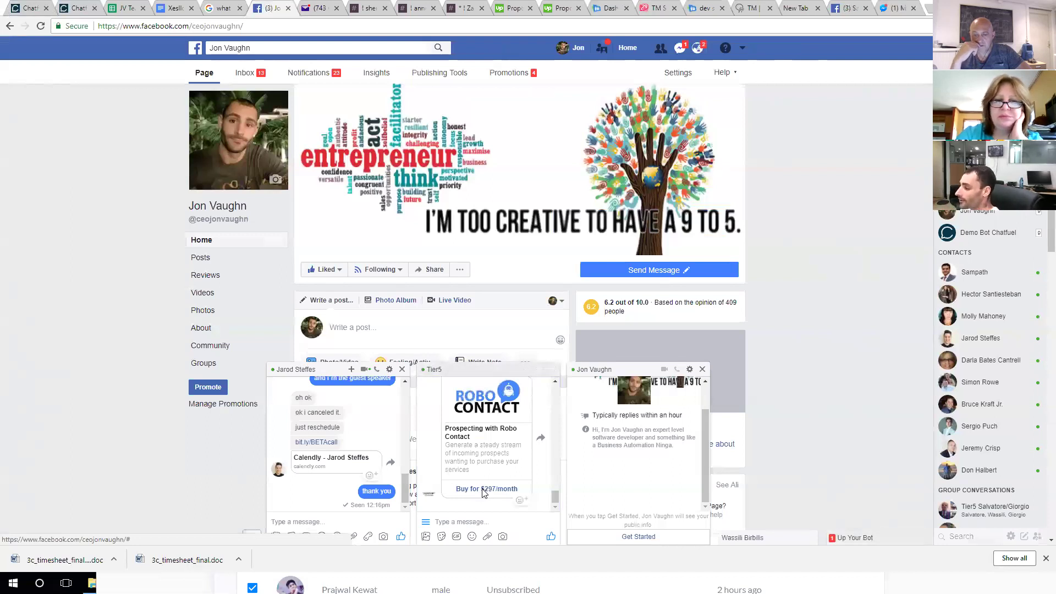
click(484, 490)
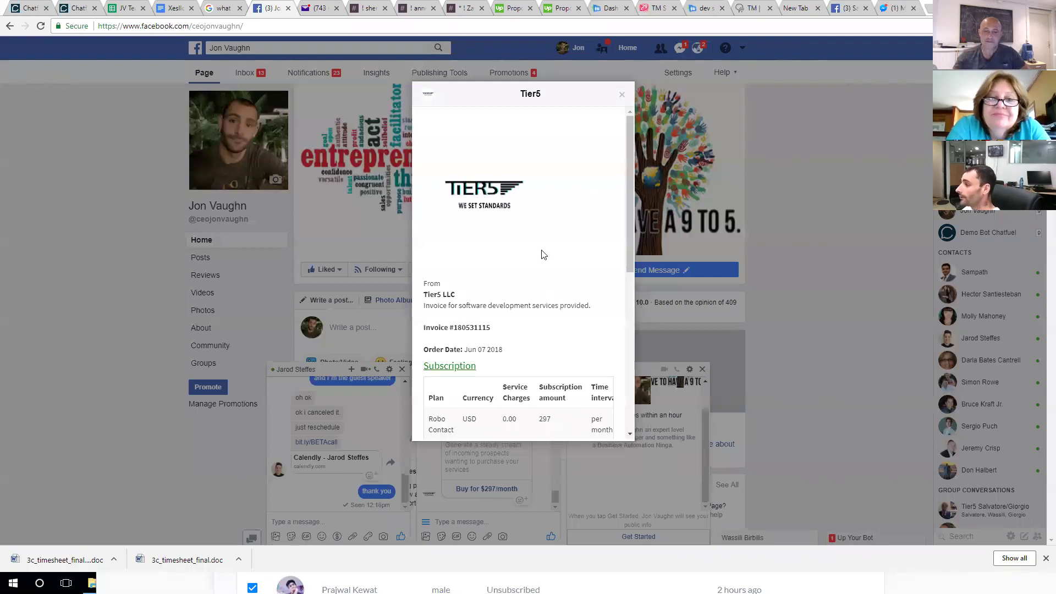
Read through the Robo Contact subscription invoice down to the payment option and close it without paying.
scroll(572, 212, down, 1)
scroll(544, 154, up, 2)
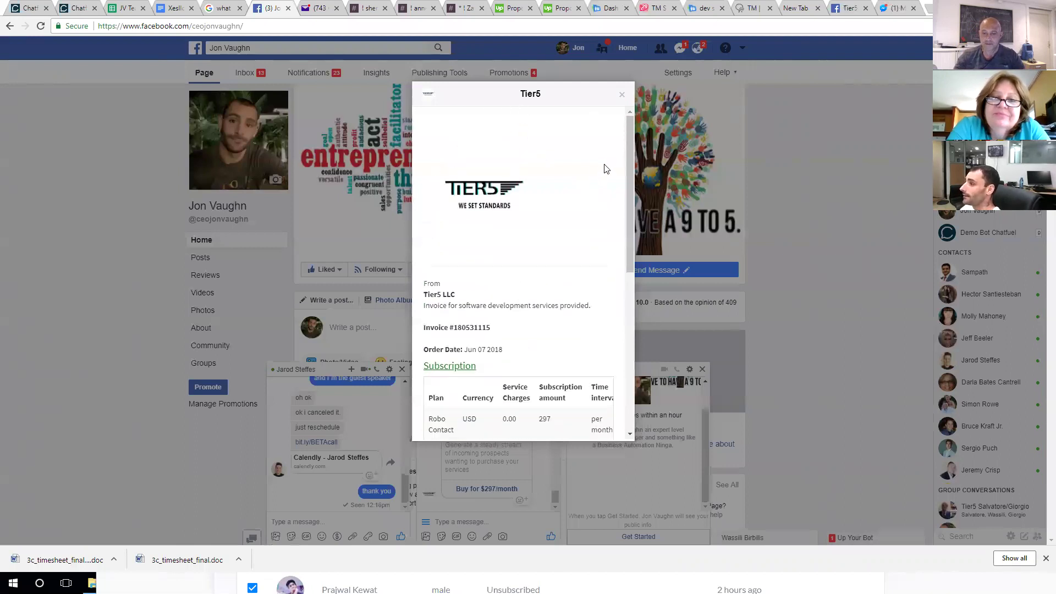
drag(630, 164, 591, 203)
scroll(503, 299, down, 5)
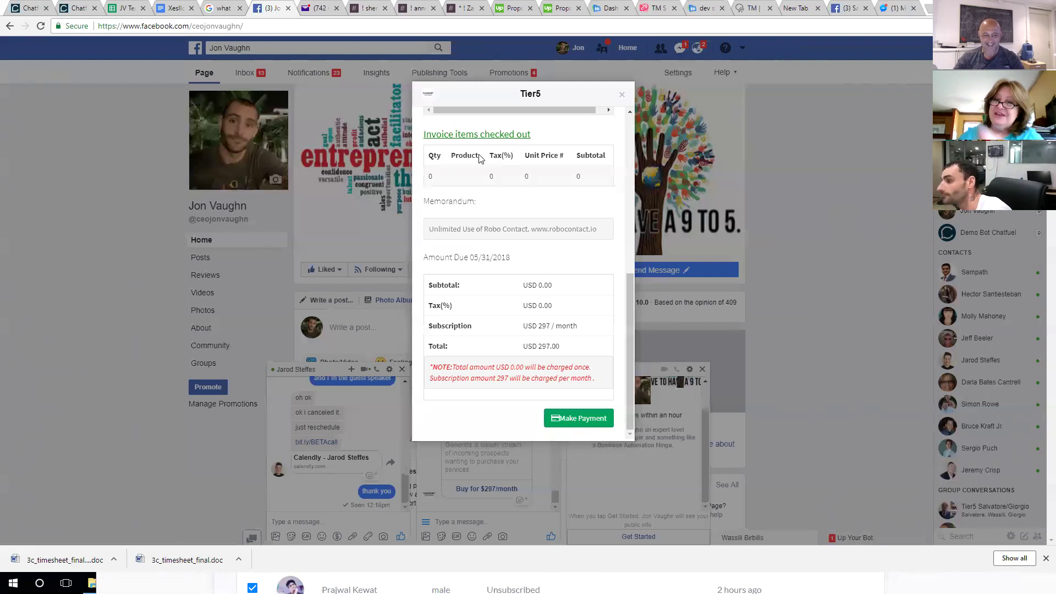
click(370, 204)
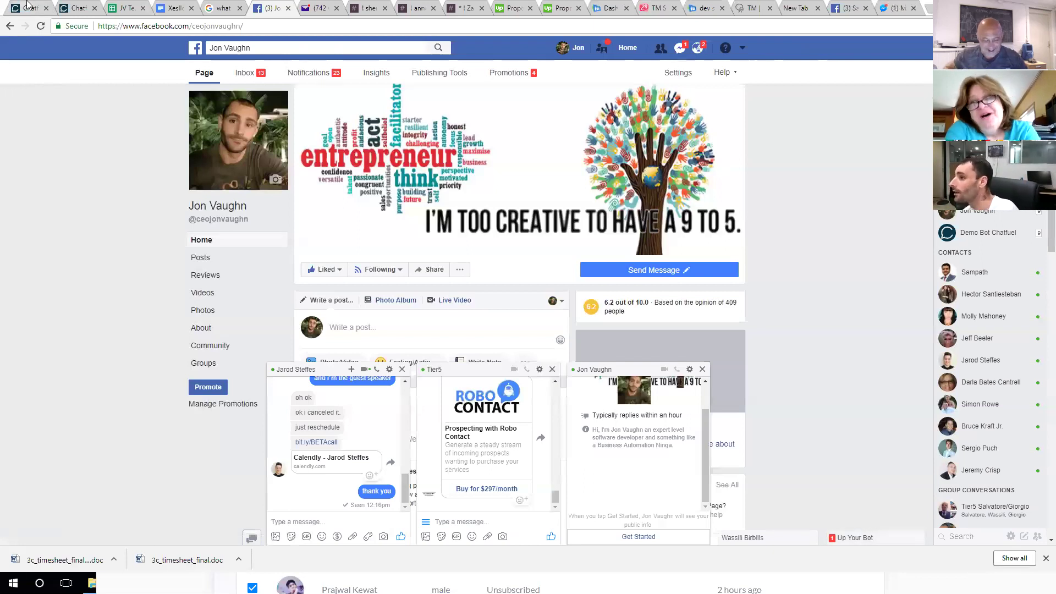
Return to the Tier5 bot's Chatfuel settings and point out the Broadcasting API Token and the Domain Whitelisting entry.
key(ctrl+1)
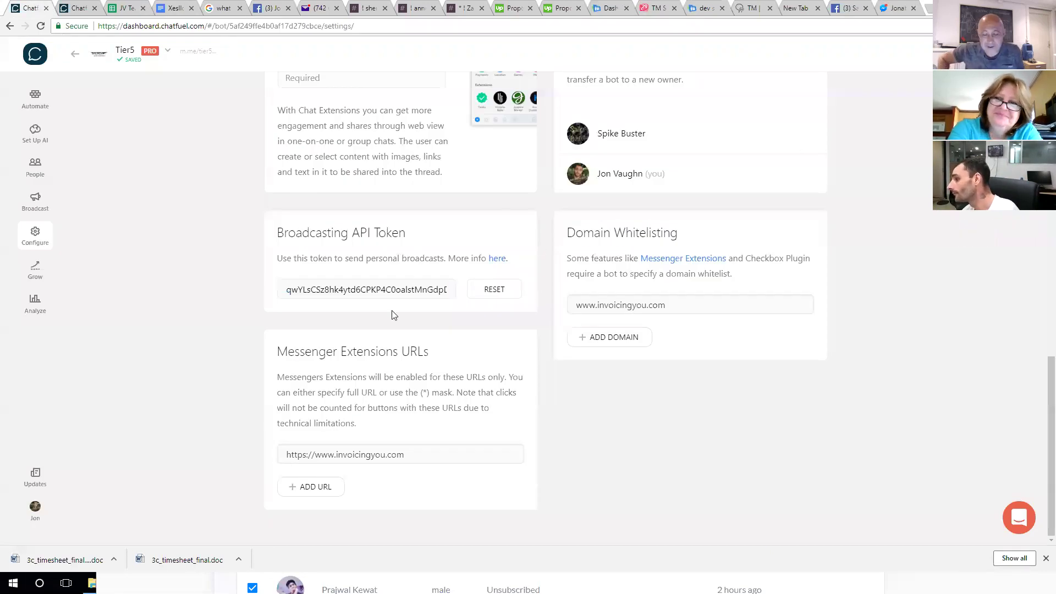
click(385, 289)
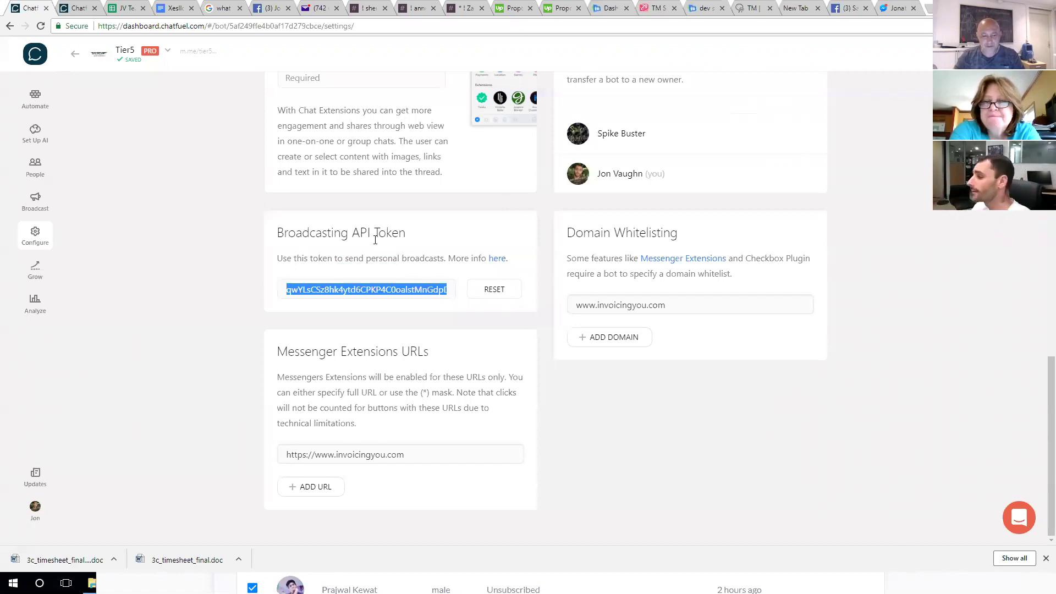
click(627, 303)
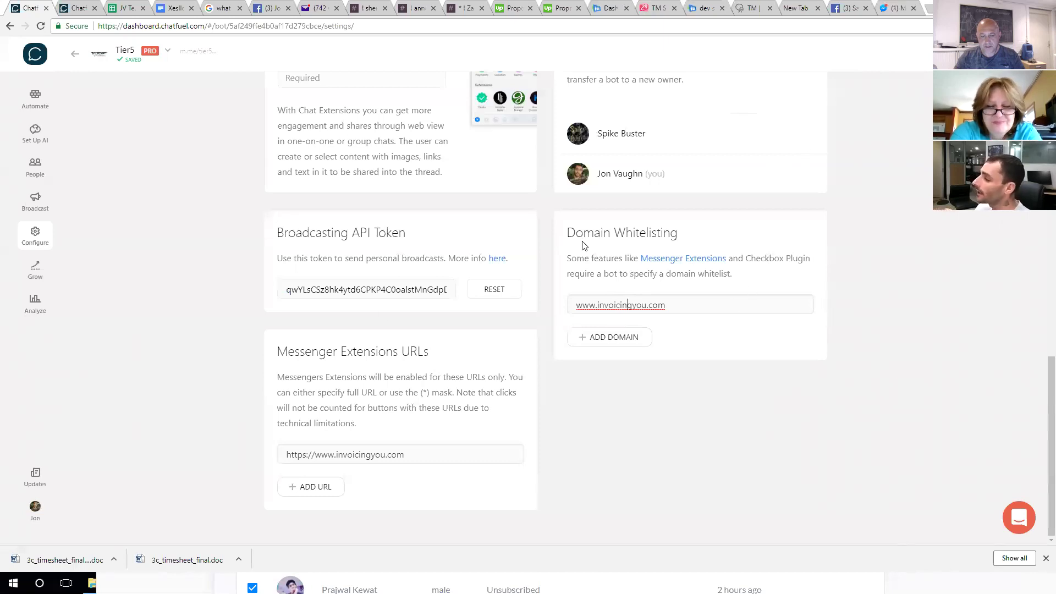
Point out the Messenger Extensions URL entry, then reopen the Robo Contact purchase from the Tier5 bot's Facebook chat and review its invoice.
click(453, 452)
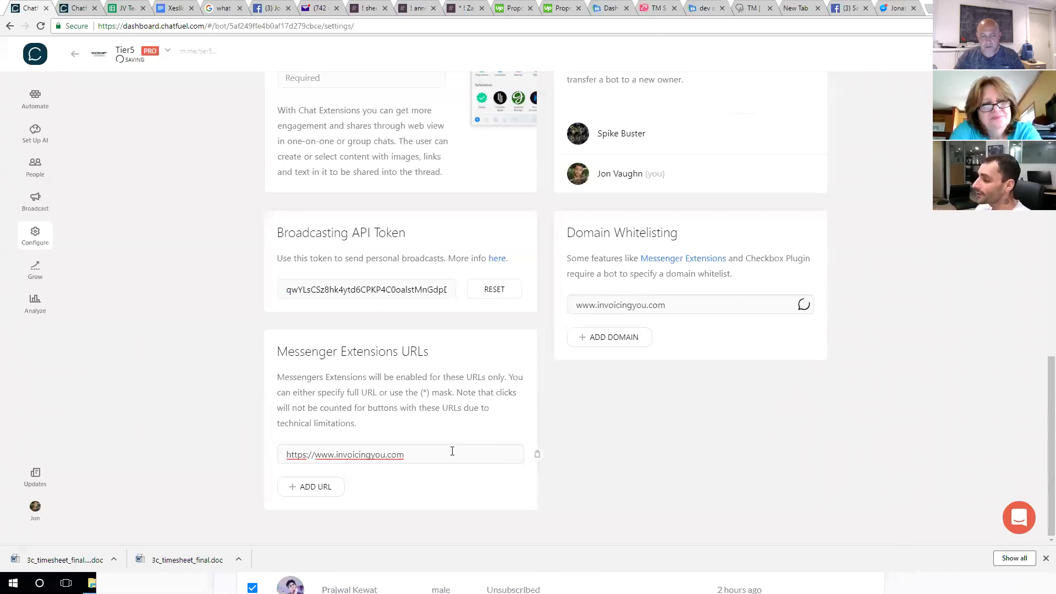
click(268, 6)
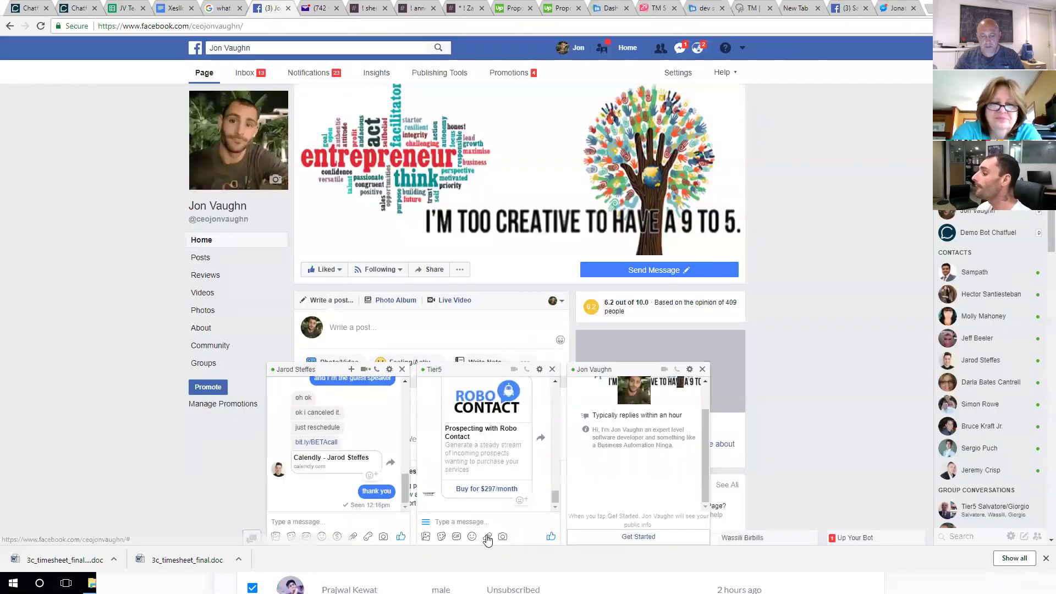
click(484, 416)
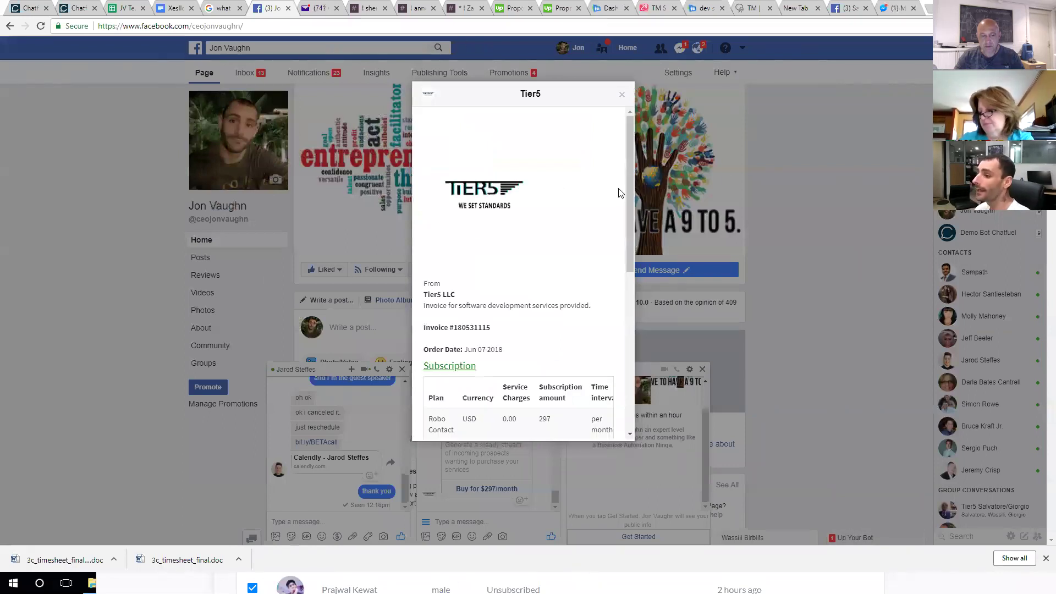
scroll(550, 193, down, 3)
scroll(550, 198, down, 2)
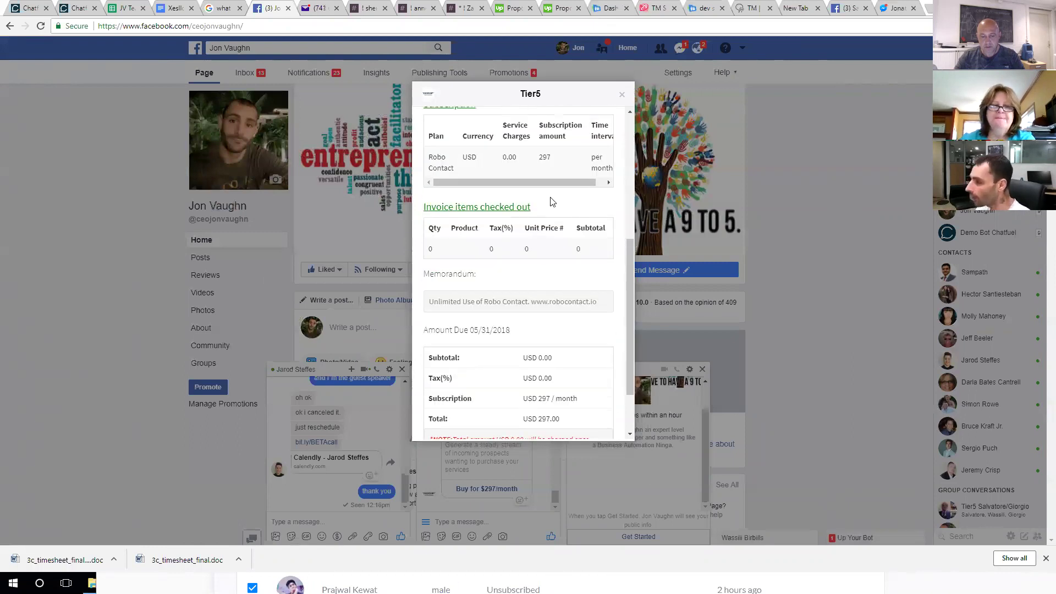
scroll(538, 207, up, 6)
scroll(462, 171, down, 6)
scroll(526, 236, up, 8)
scroll(550, 165, down, 2)
scroll(536, 209, up, 2)
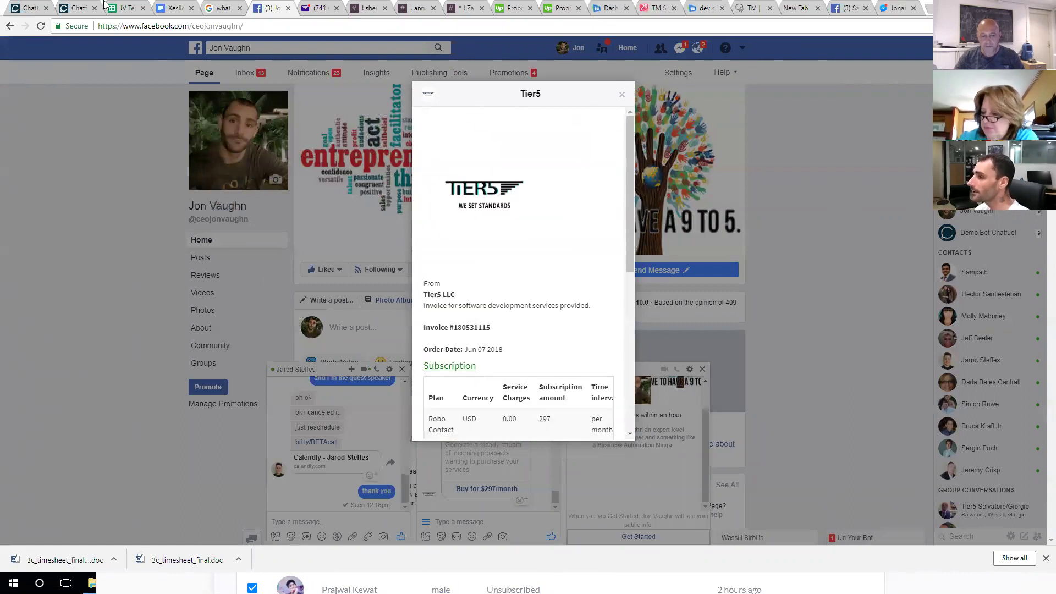
Return to the Tier5 bot in Chatfuel, open its Grow section and look over the growth tools and tips.
click(32, 8)
scroll(459, 402, up, 2)
scroll(462, 400, up, 15)
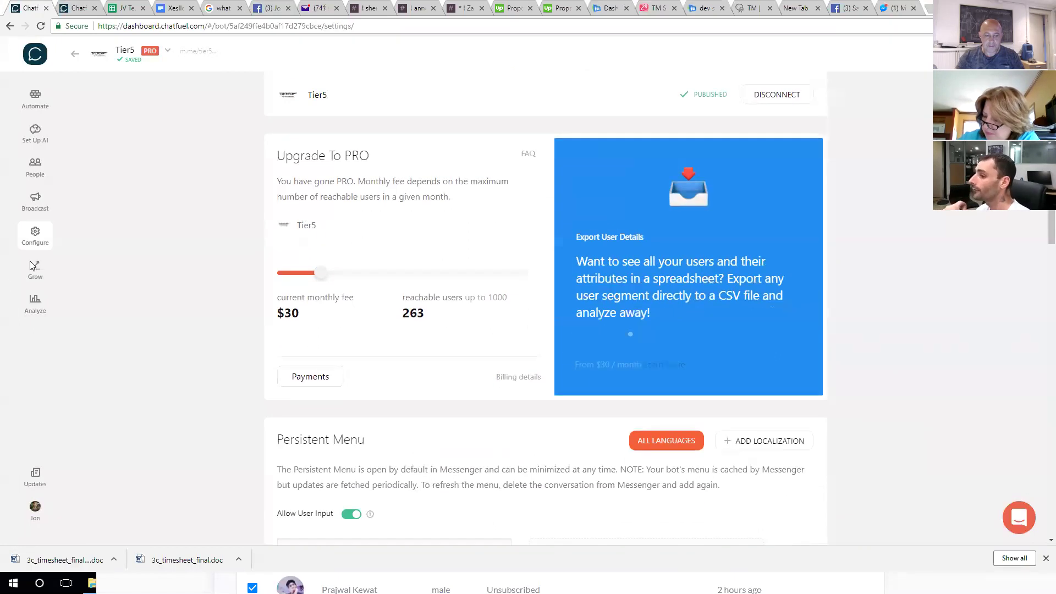
click(35, 282)
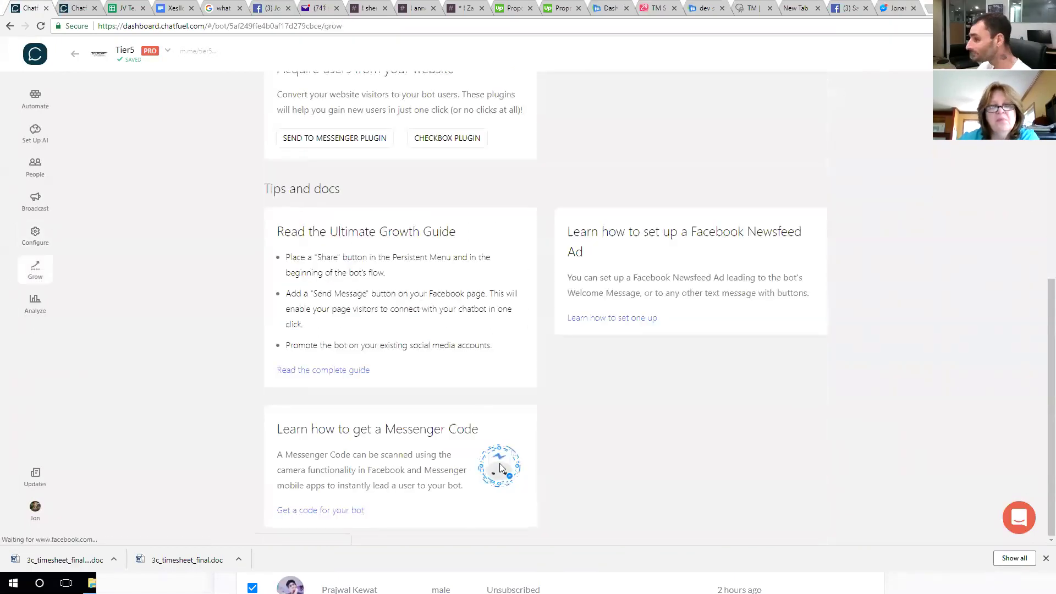
scroll(417, 346, up, 10)
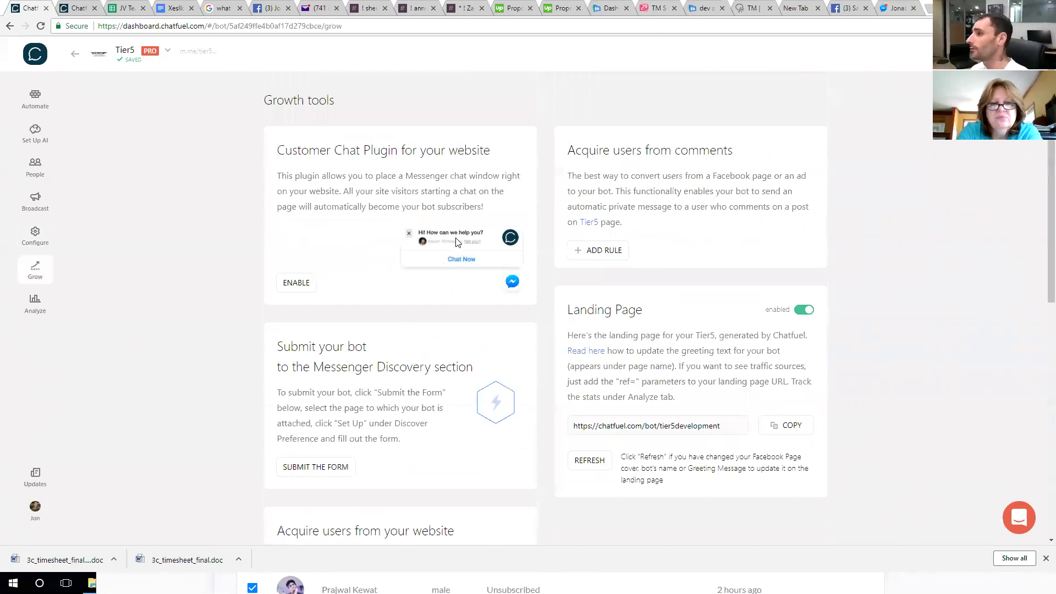
scroll(536, 204, down, 2)
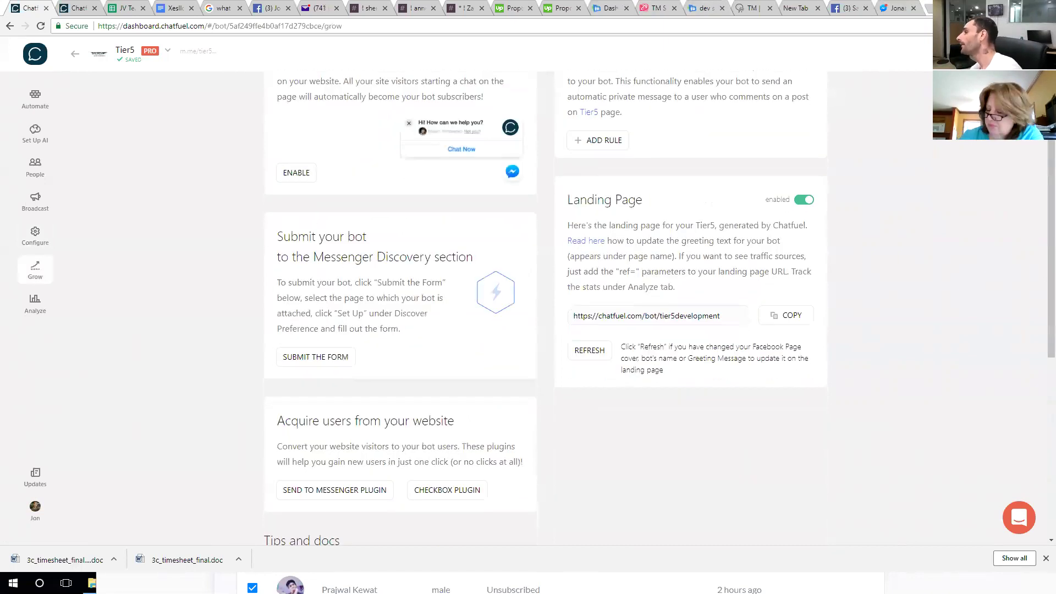
Open textinbulk.com in a new browser tab, enter its dashboard and go to the All Messages page, clearing the downloads bar.
click(929, 8)
text(t)
key(Return)
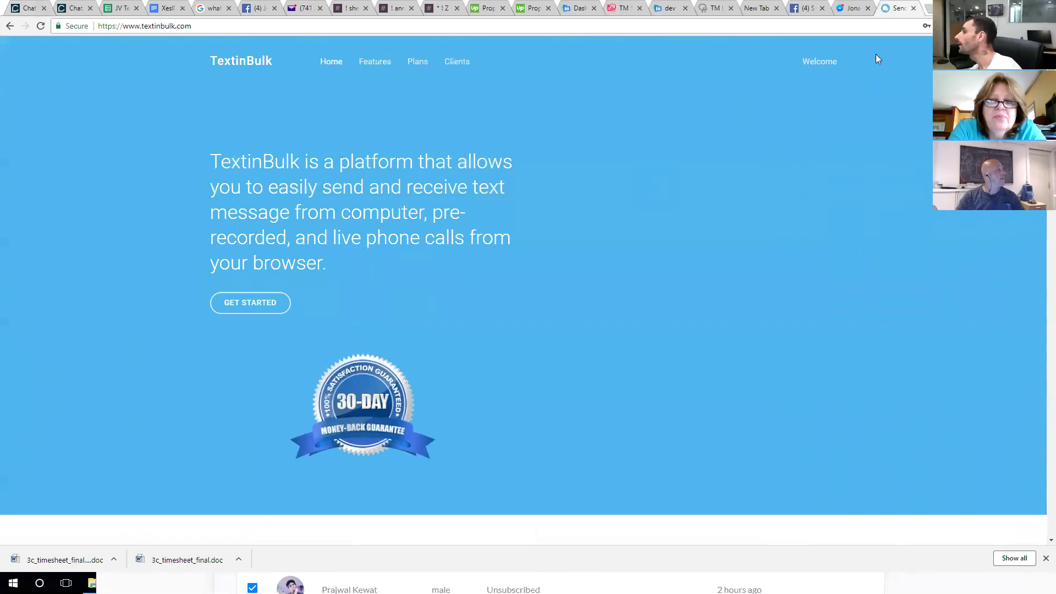
click(820, 69)
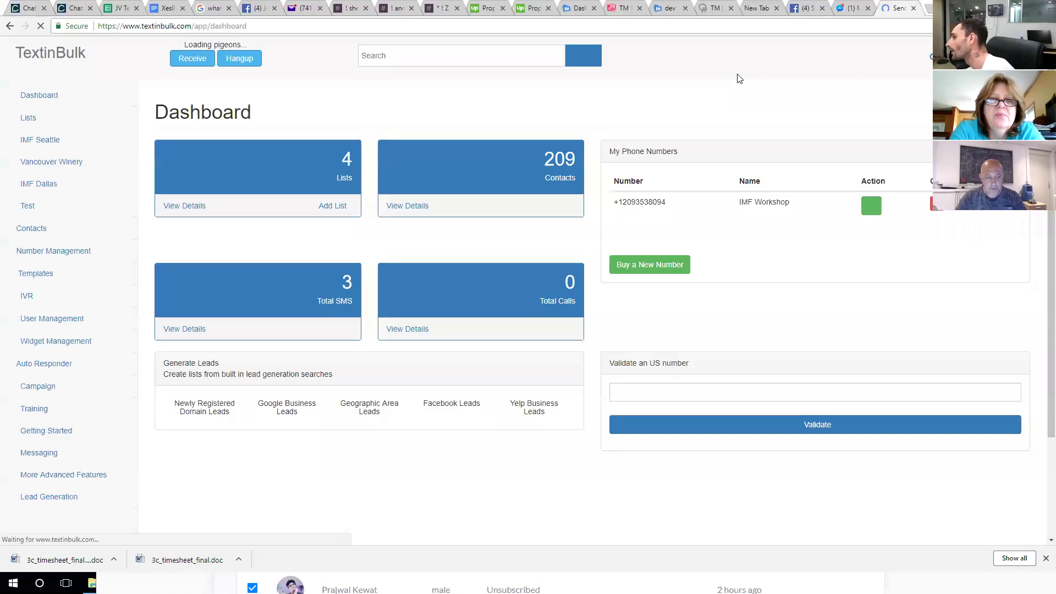
click(892, 56)
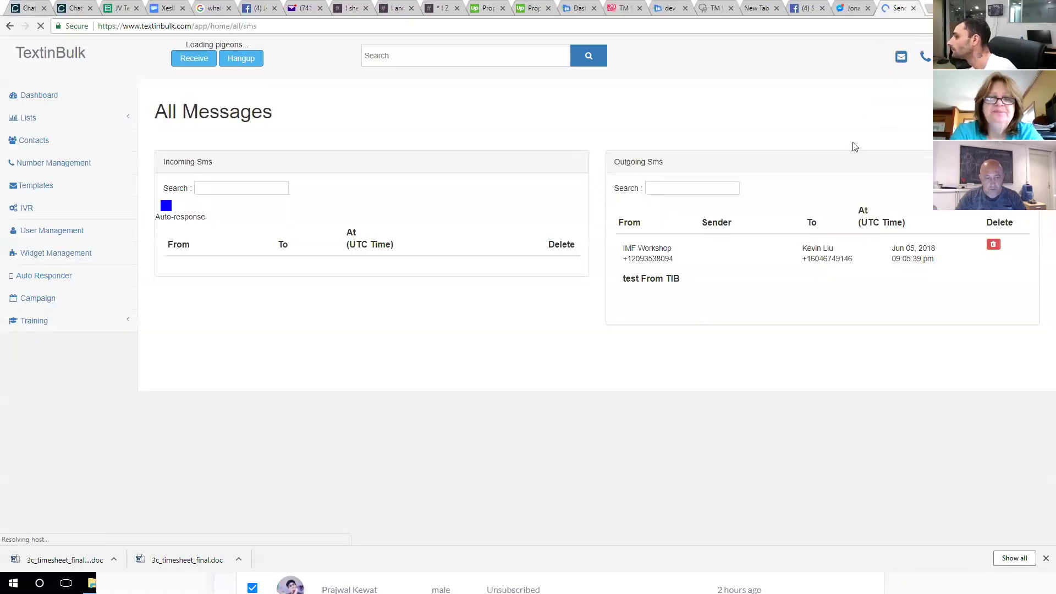
click(1045, 559)
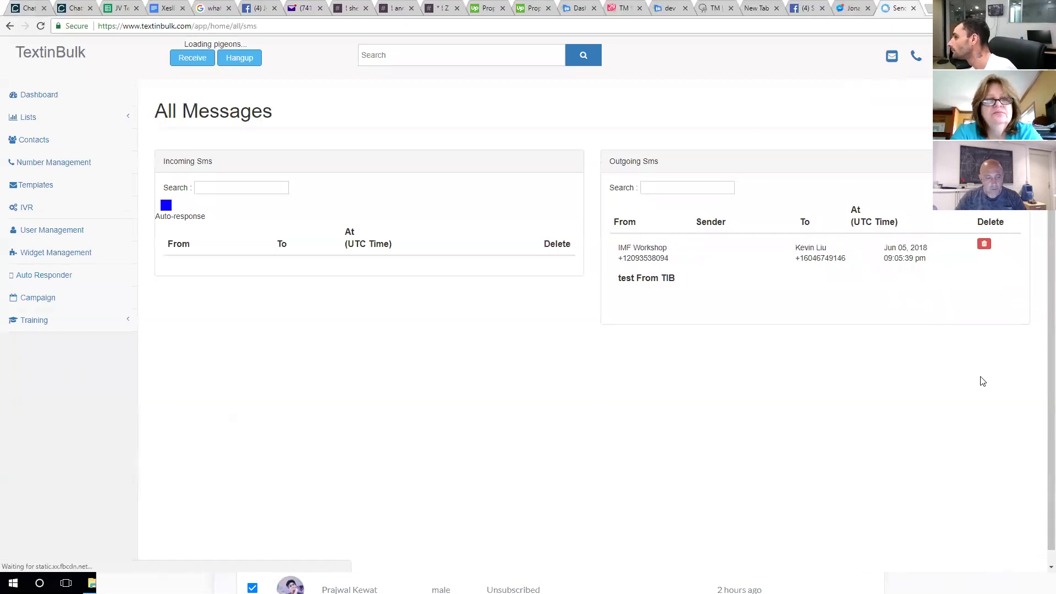
scroll(980, 379, down, 1)
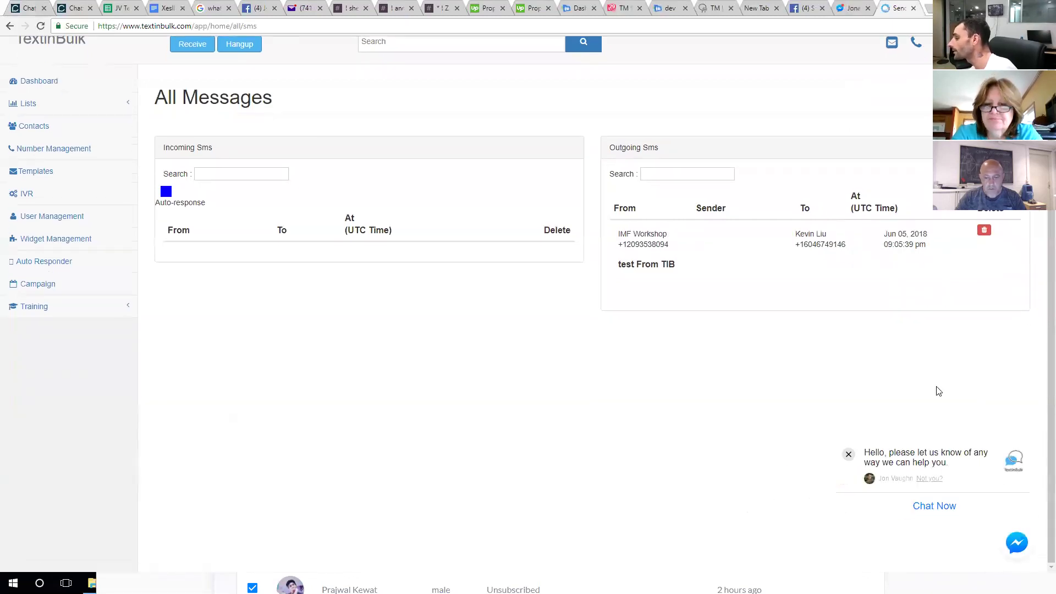
Start the Text In Bulk website chat, browse its quick replies through to Feature Request, and close the chat.
click(944, 511)
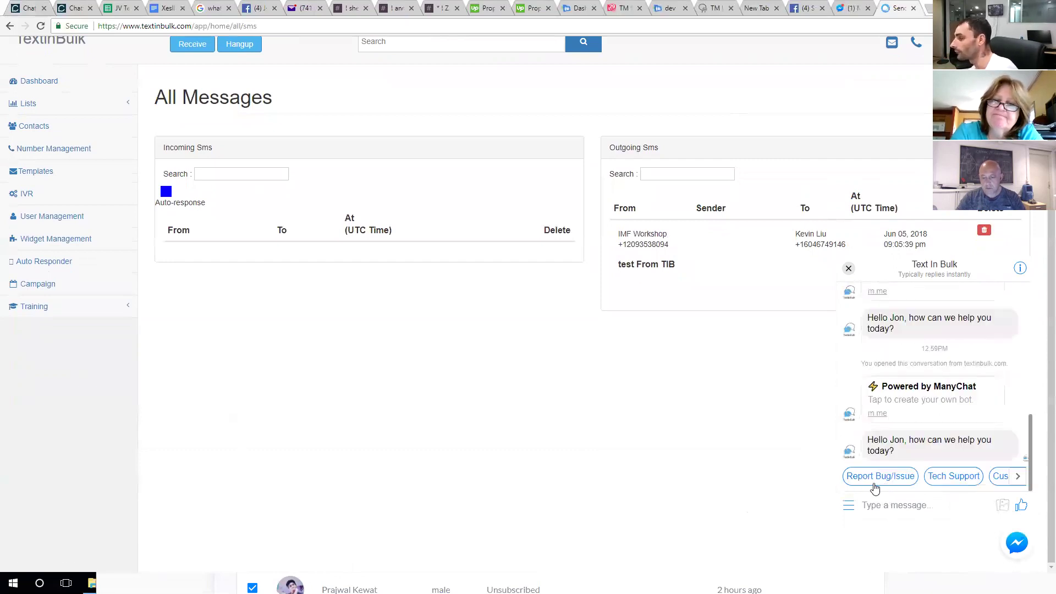
click(1017, 477)
click(1017, 477)
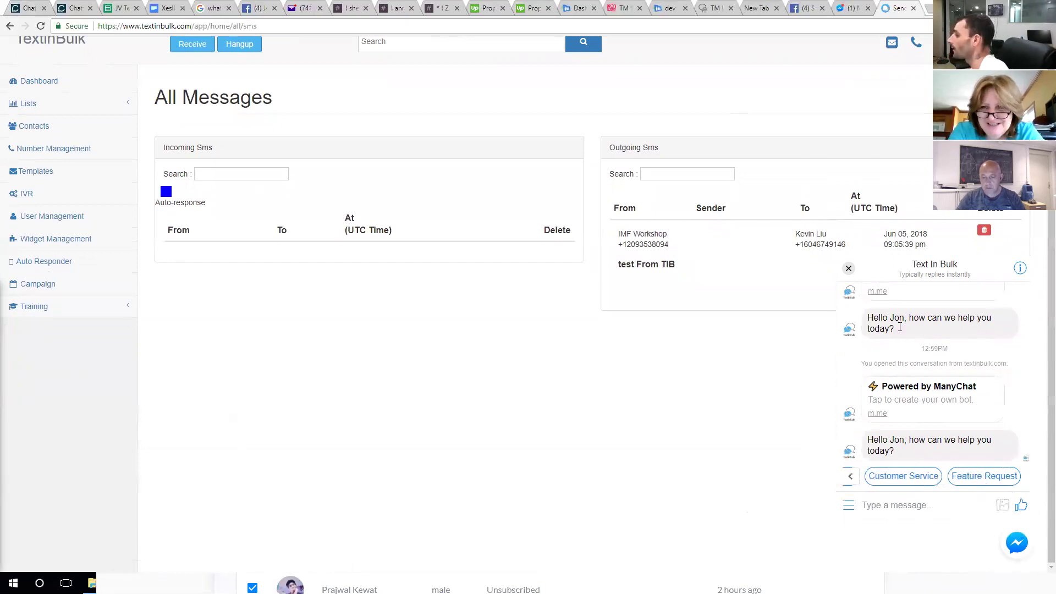
click(849, 270)
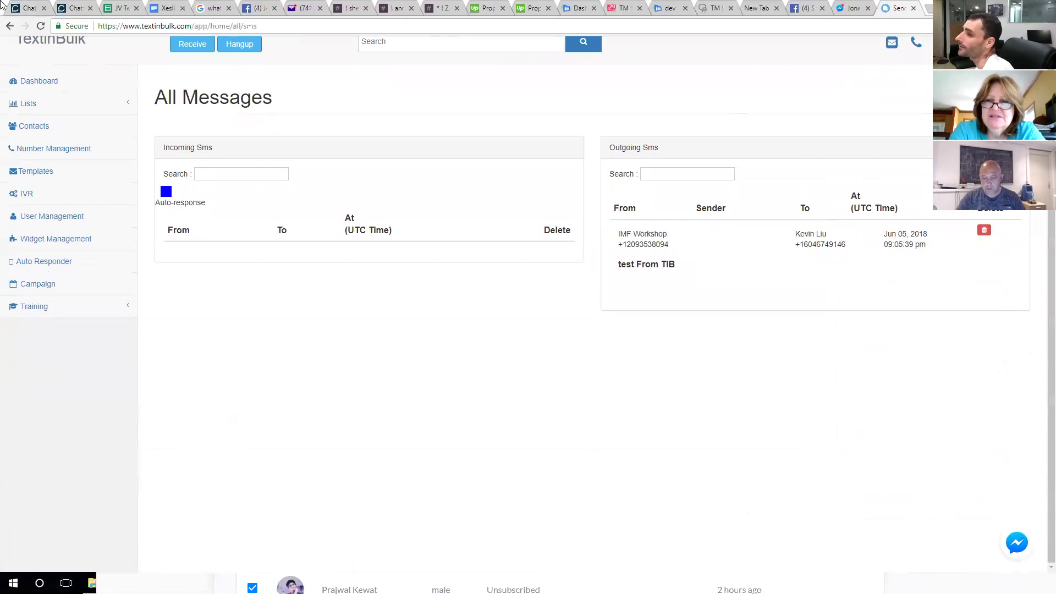
Return to Chatfuel's growth tools and highlight the sections on acquiring users from comments and submitting the bot to Messenger Discovery.
key(ctrl+1)
scroll(335, 156, up, 2)
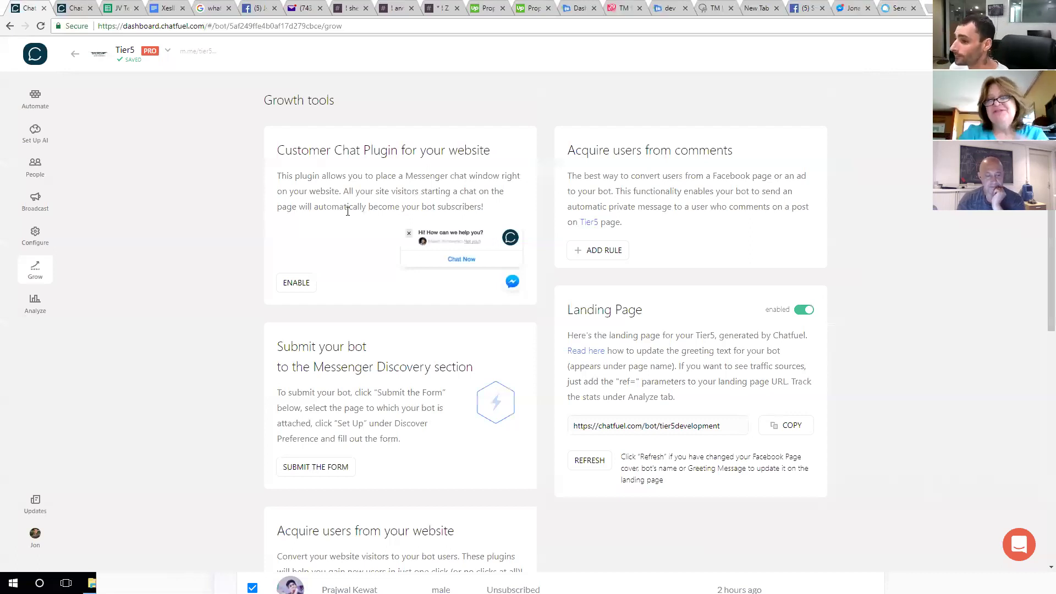
scroll(34, 302, down, 3)
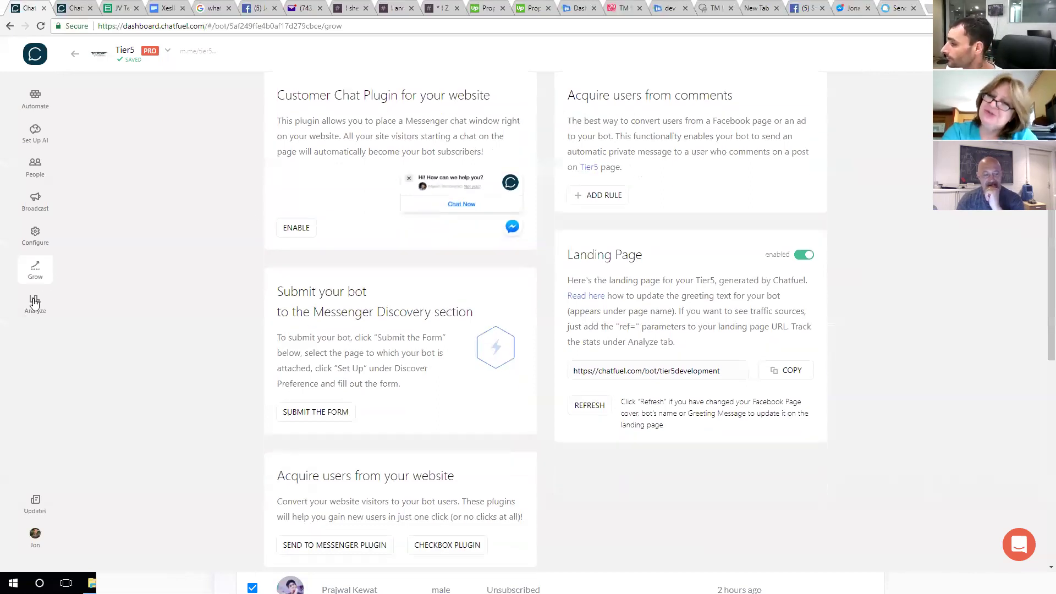
scroll(34, 302, down, 2)
scroll(677, 203, up, 5)
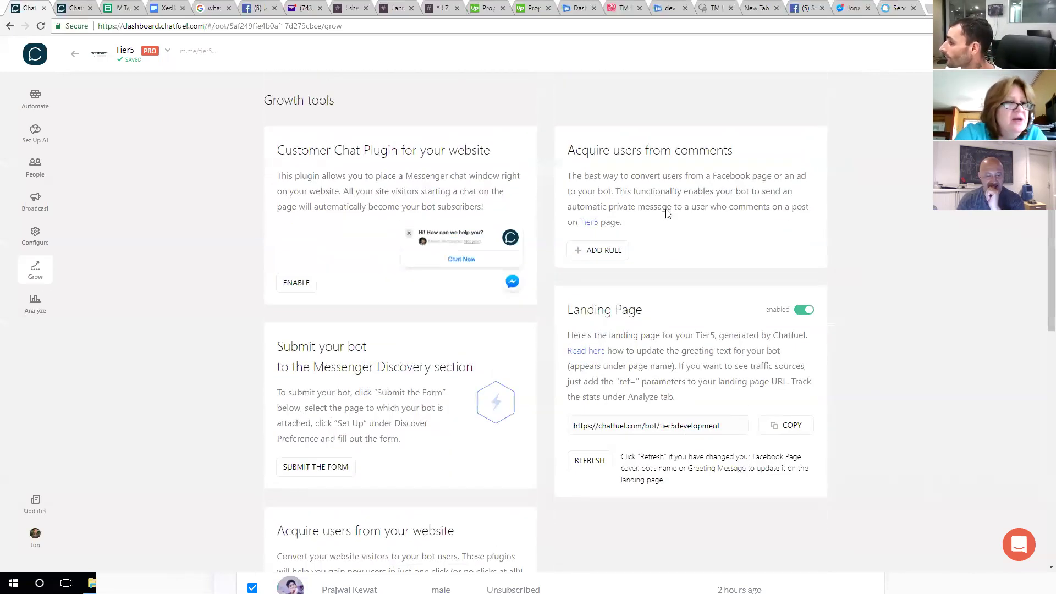
drag(626, 223, 570, 142)
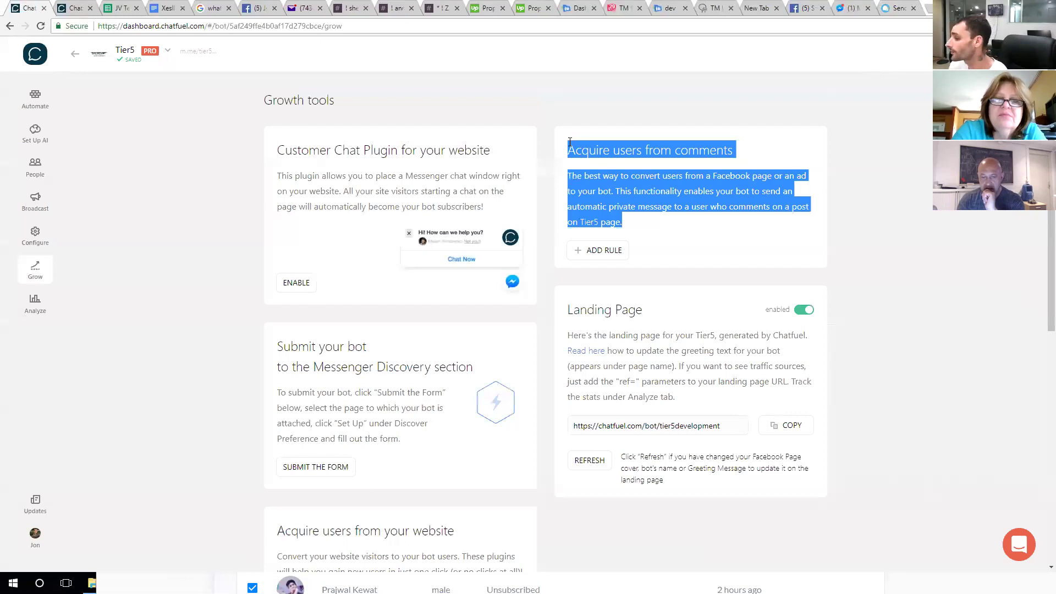
scroll(438, 245, down, 3)
drag(474, 202, 269, 186)
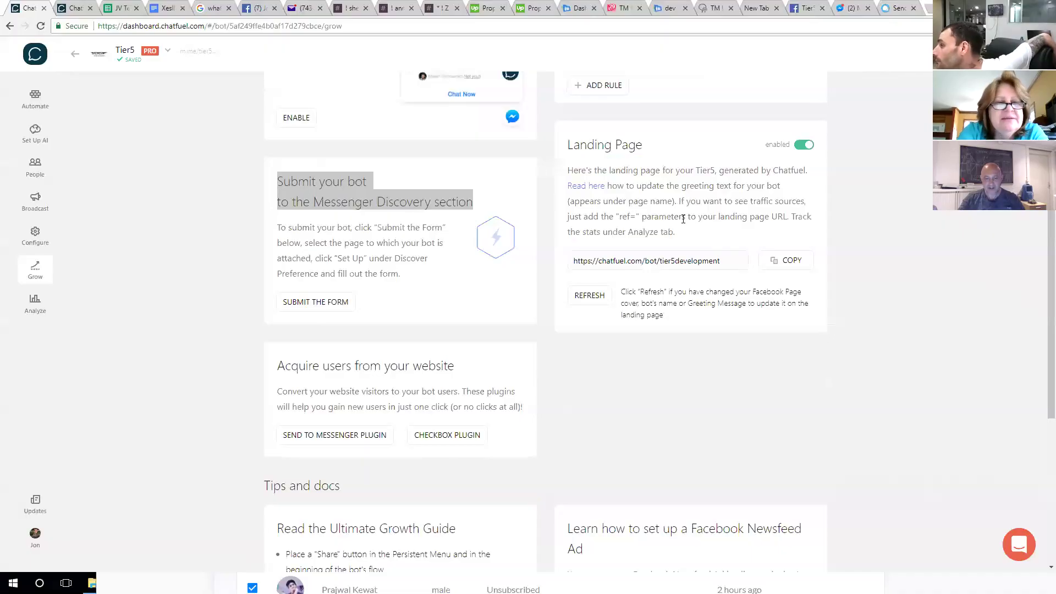
Highlight the Landing Page description, copy the Tier5 bot's landing page URL and open it in a new browser tab.
scroll(683, 219, up, 3)
drag(662, 223, 609, 222)
scroll(381, 420, down, 2)
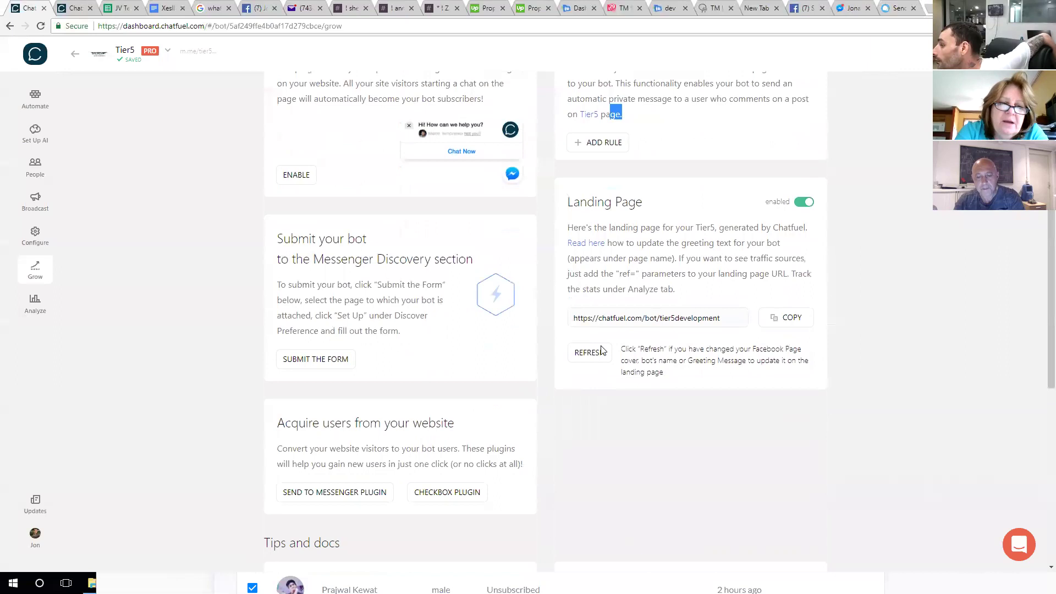
drag(639, 271, 595, 199)
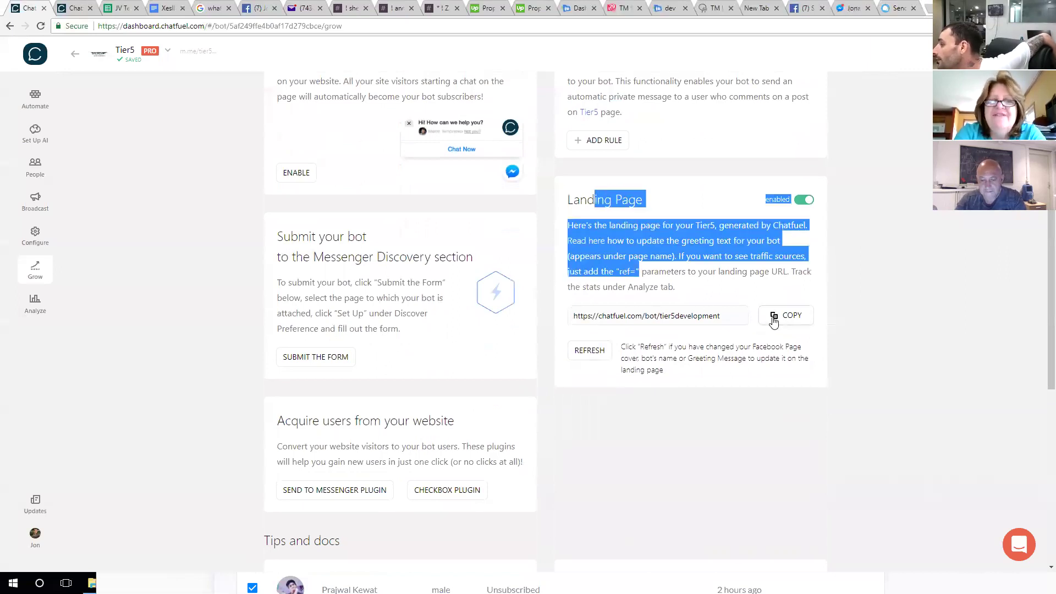
click(773, 318)
click(928, 6)
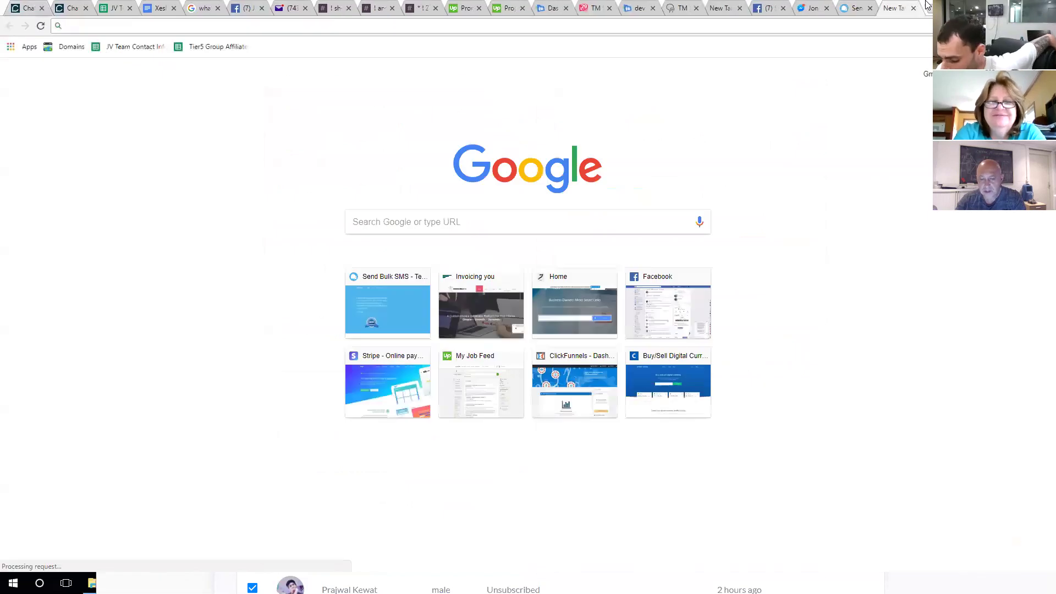
key(ctrl+v)
key(Return)
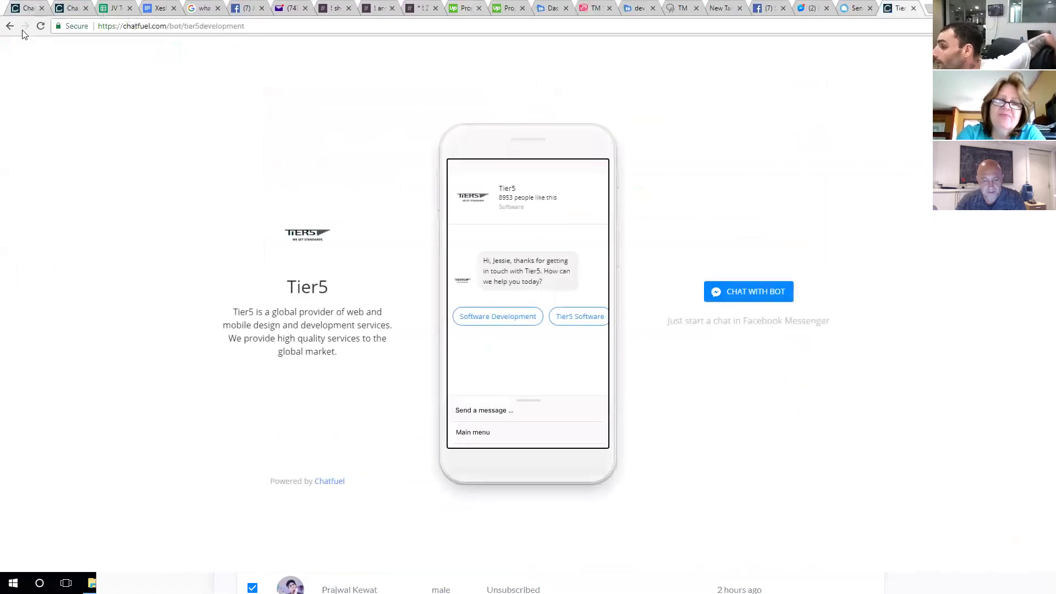
Return to Chatfuel's Grow page and examine the website acquisition plugins and the Tips and docs section.
click(20, 5)
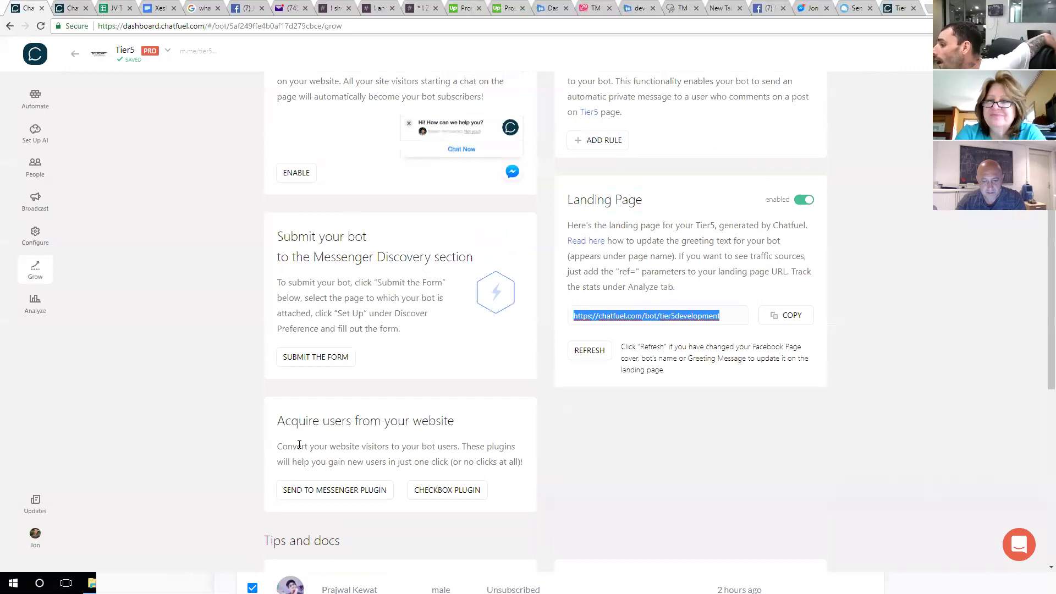
scroll(308, 407, down, 3)
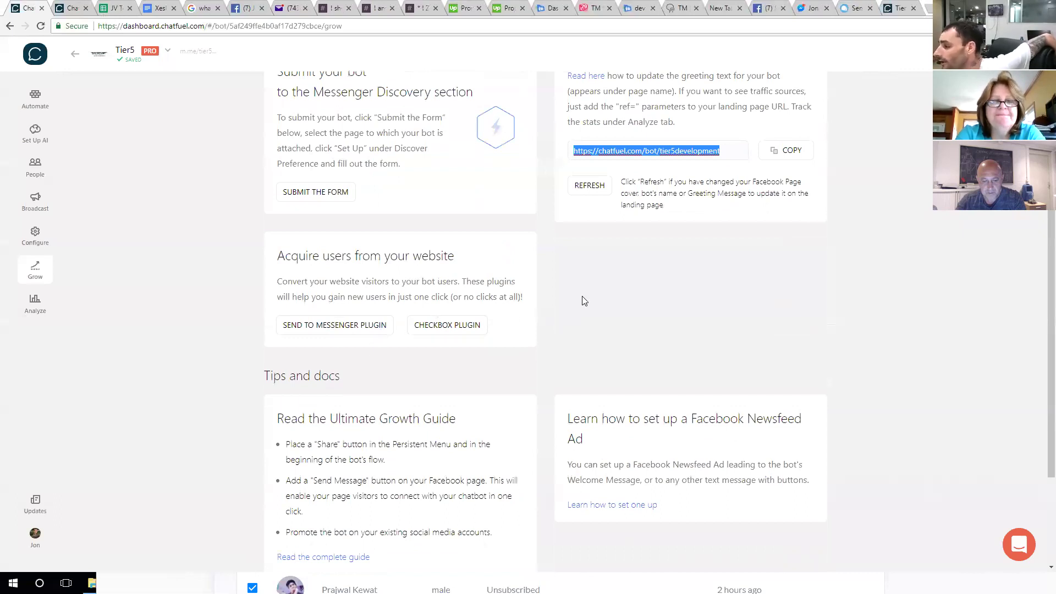
scroll(385, 307, down, 3)
scroll(421, 327, up, 3)
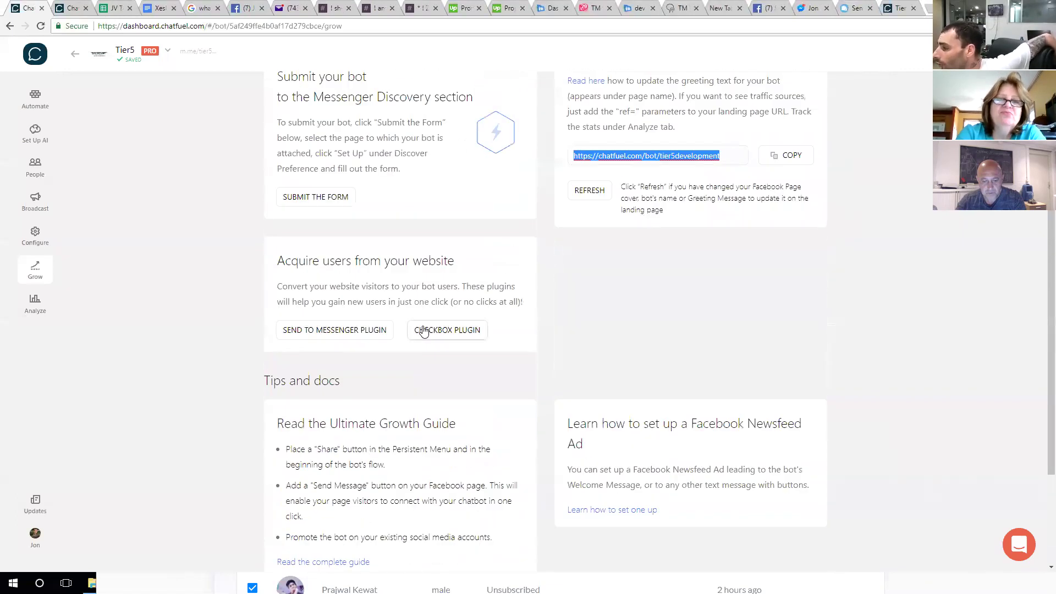
scroll(422, 329, up, 5)
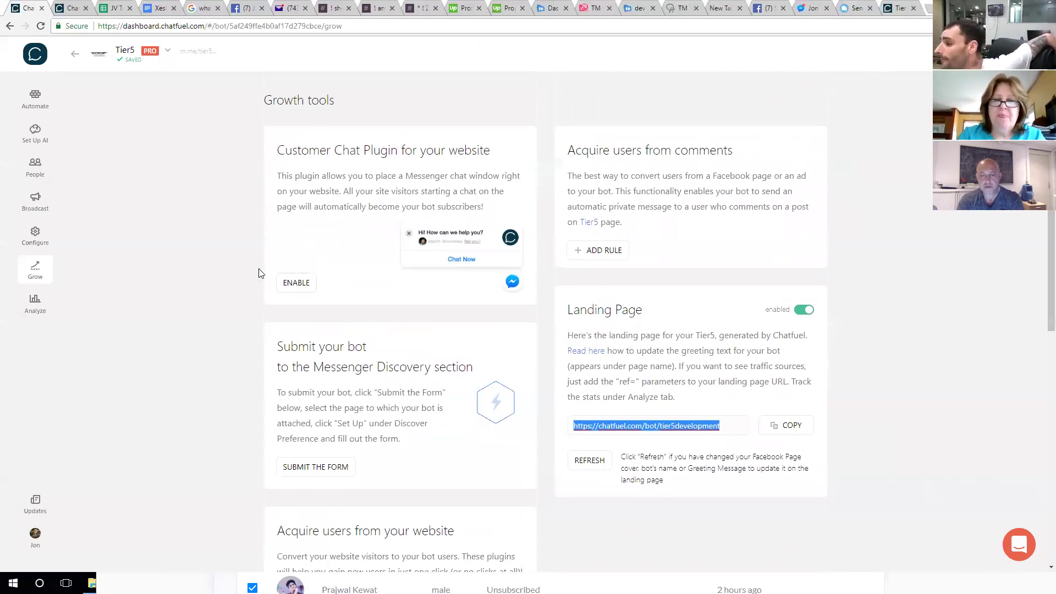
scroll(368, 286, down, 8)
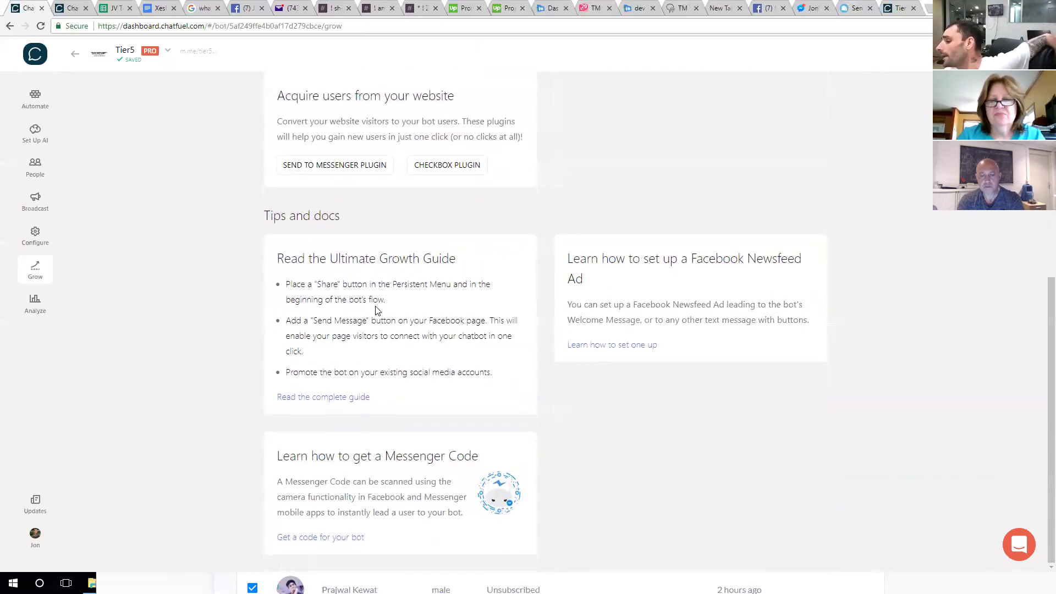
scroll(336, 295, up, 7)
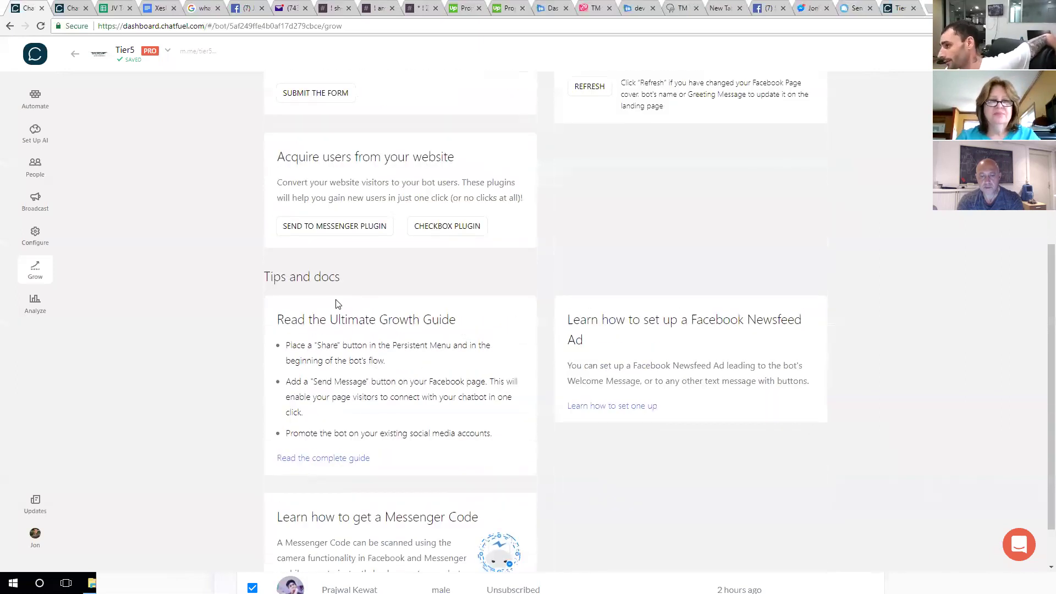
scroll(540, 344, down, 6)
scroll(540, 343, down, 1)
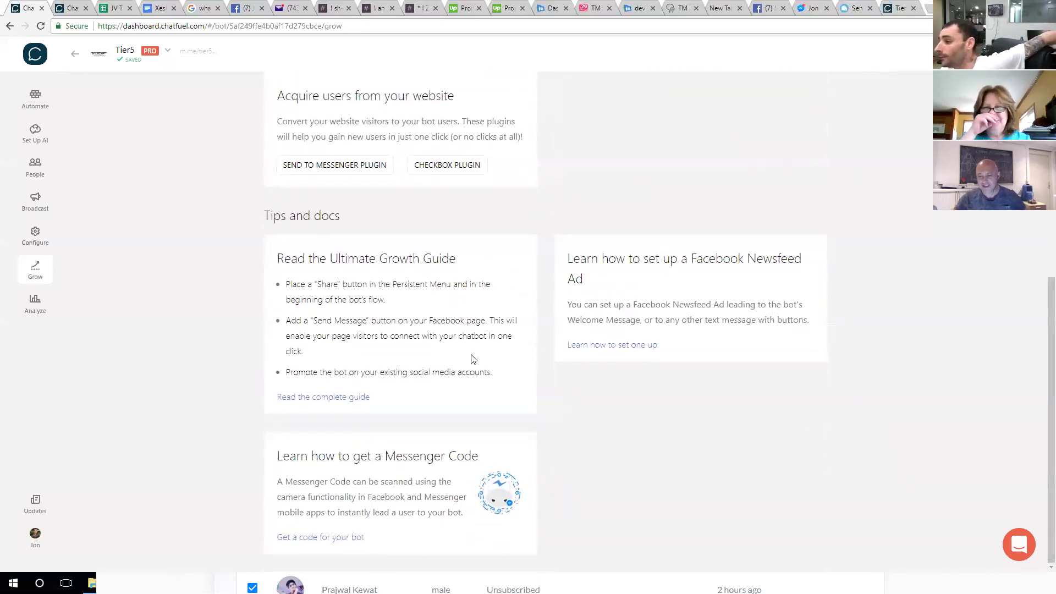
Open the help article on getting a Messenger code, view scancodegenerator.com in a new browser tab, and close that tab.
click(316, 537)
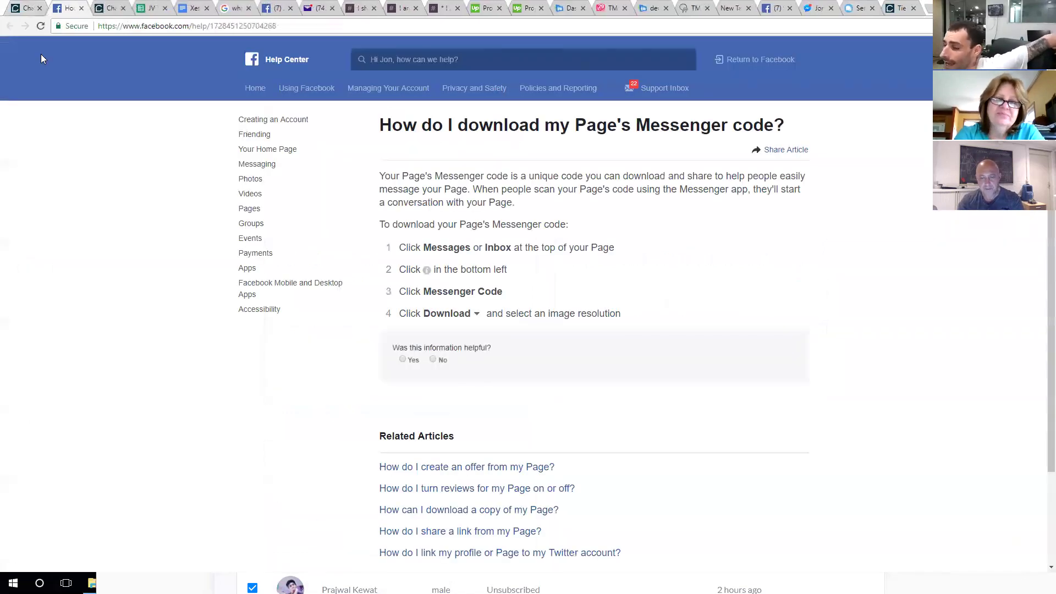
click(929, 10)
text(scancodegenerator.com)
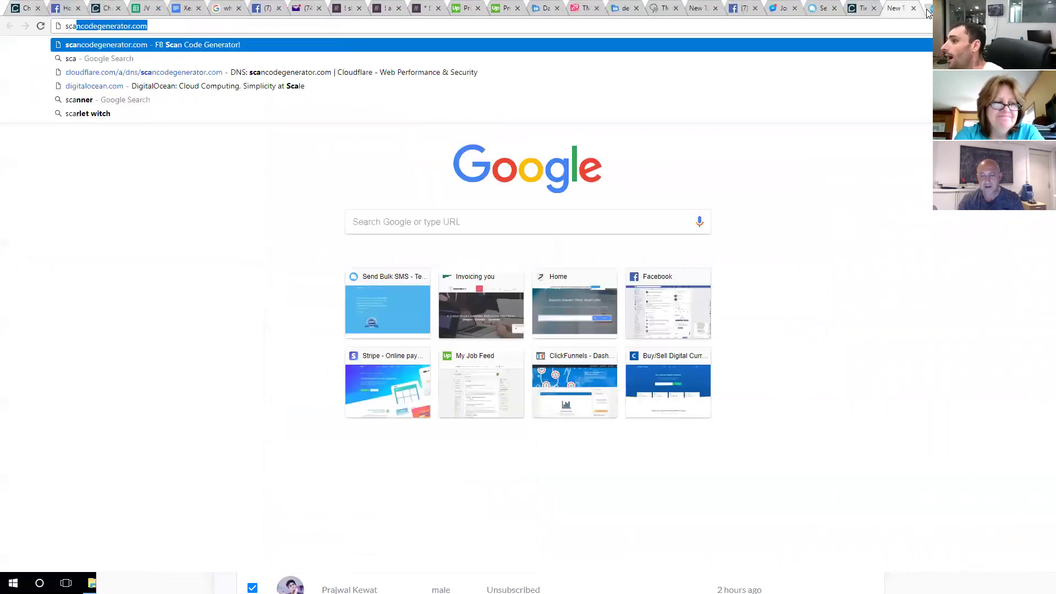
key(Return)
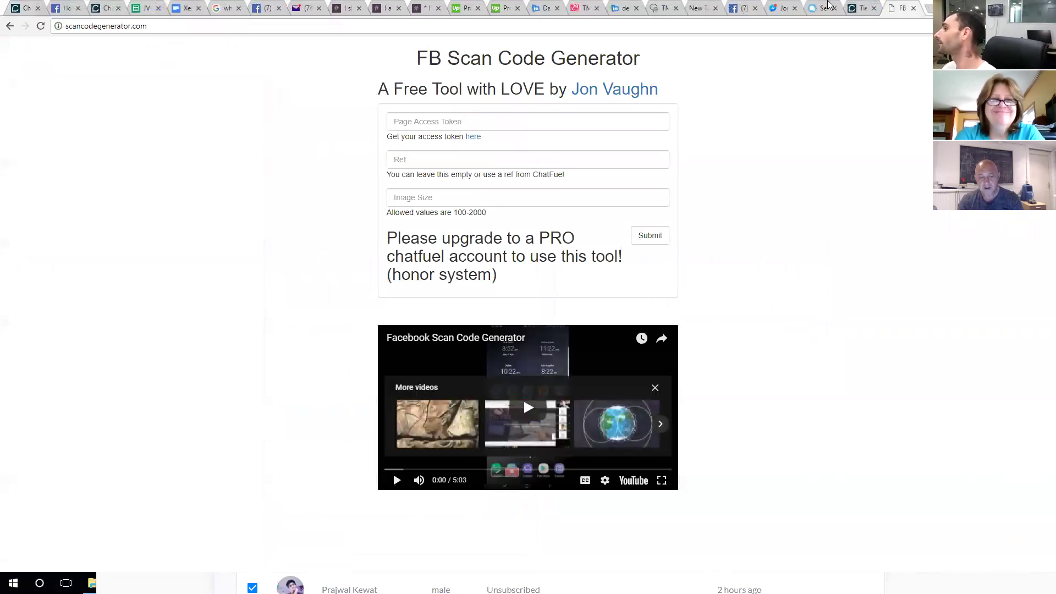
click(914, 9)
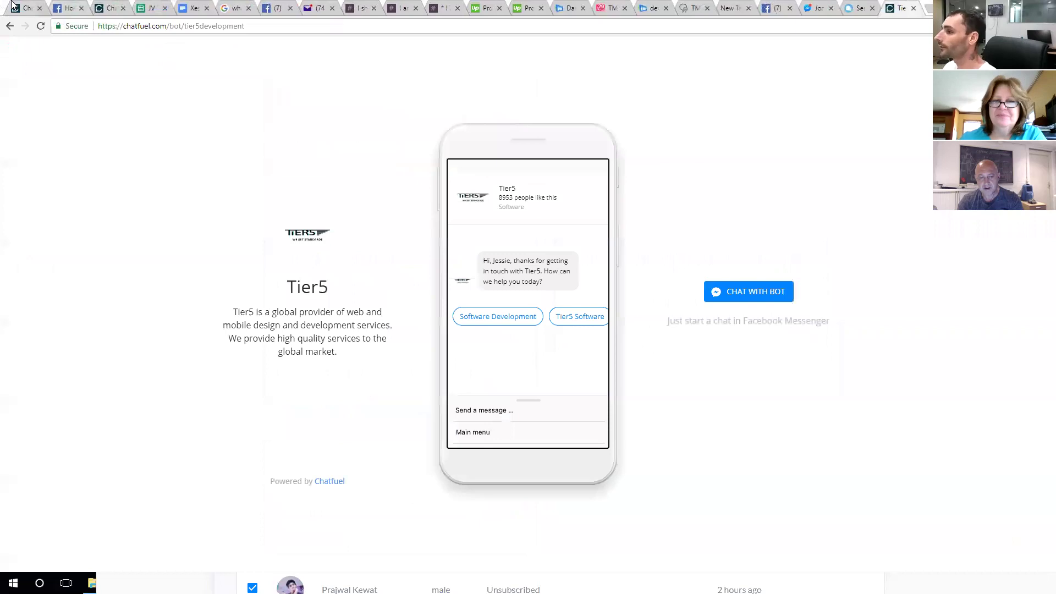
Return to Chatfuel, open the Tier5 bot's Analyze section and examine the Total users, Daily new and blocked users, and User activity charts.
click(20, 7)
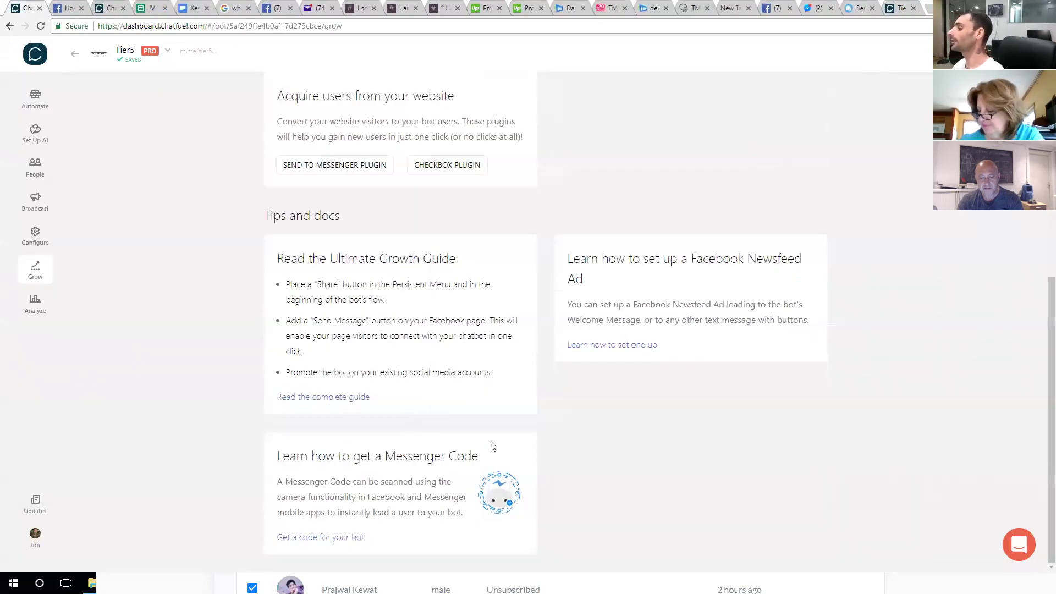
scroll(538, 302, up, 8)
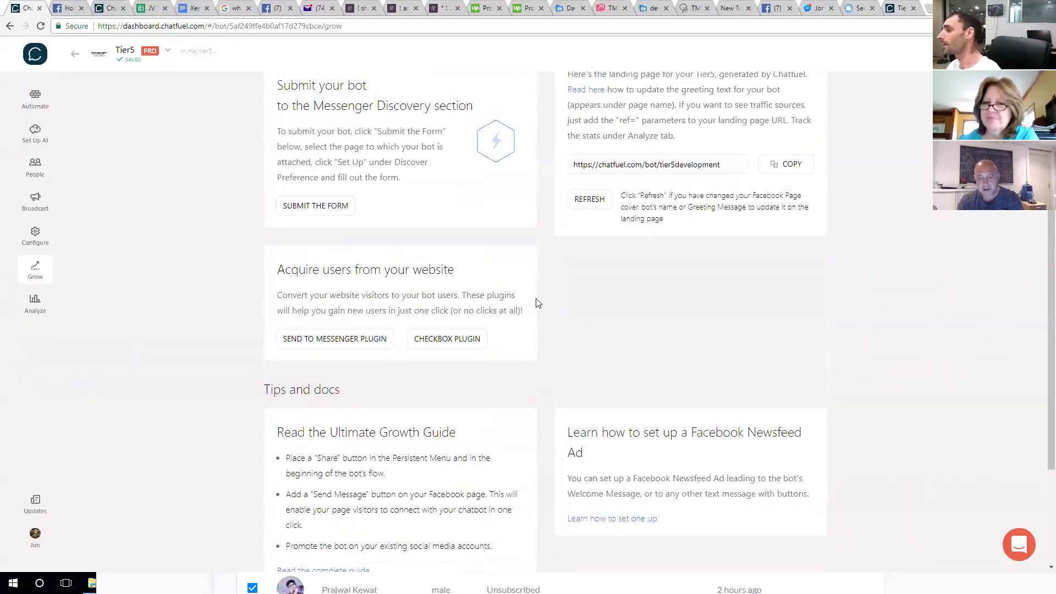
scroll(495, 308, down, 8)
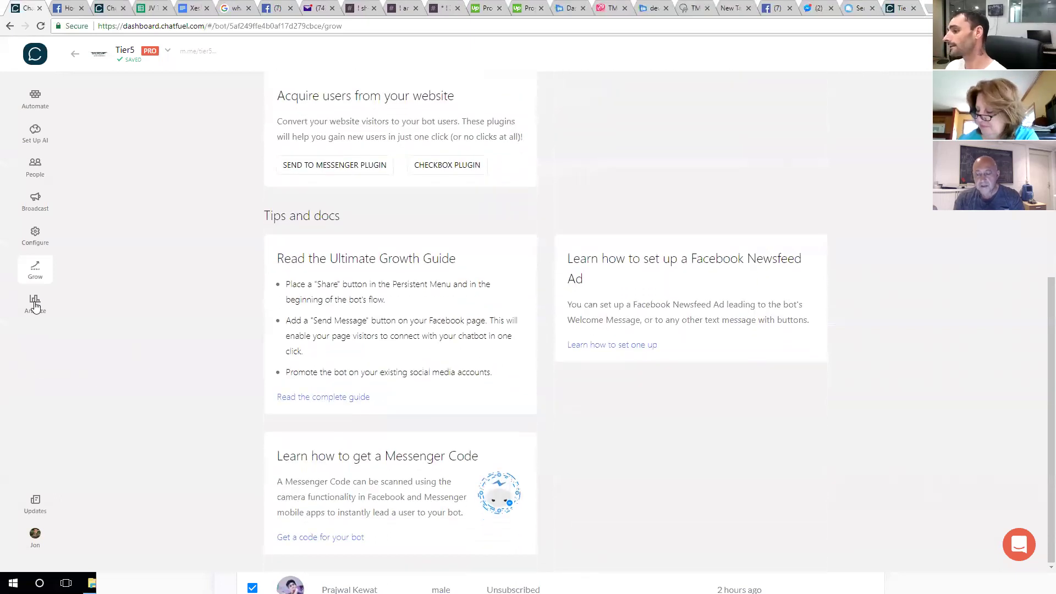
click(37, 305)
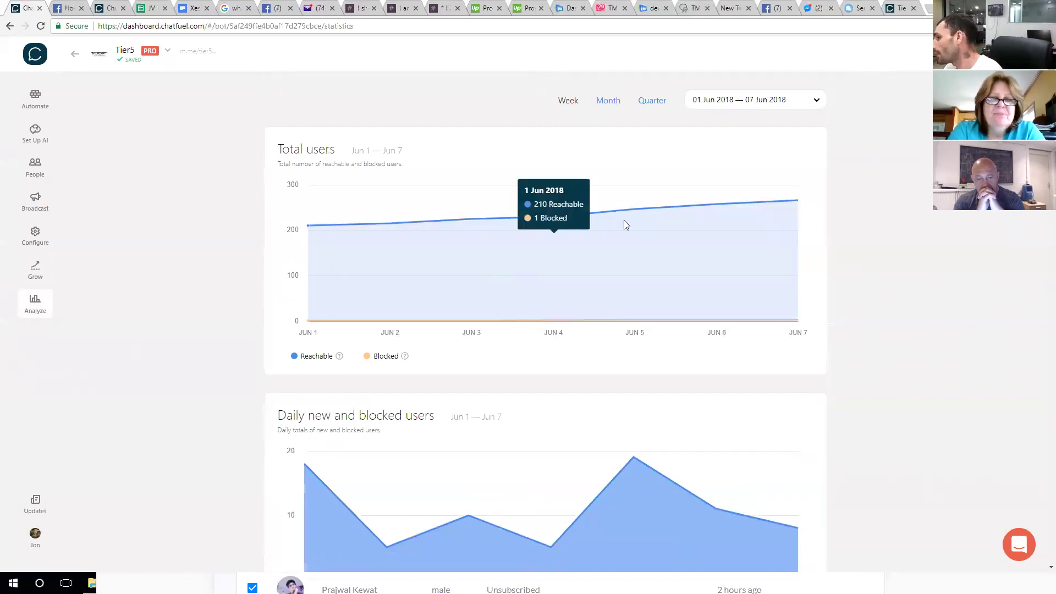
scroll(476, 305, down, 5)
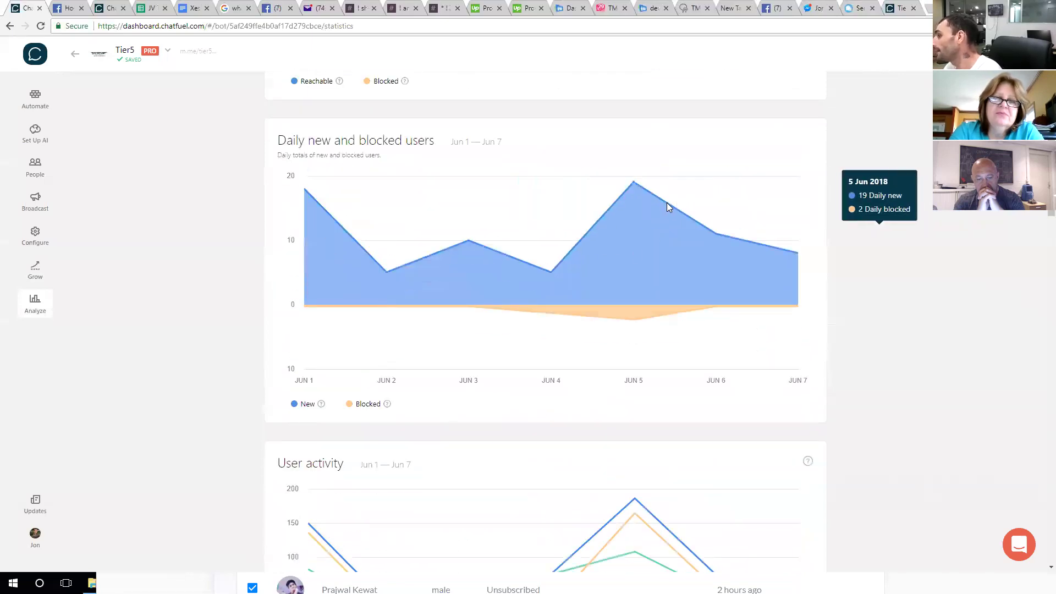
scroll(346, 330, down, 2)
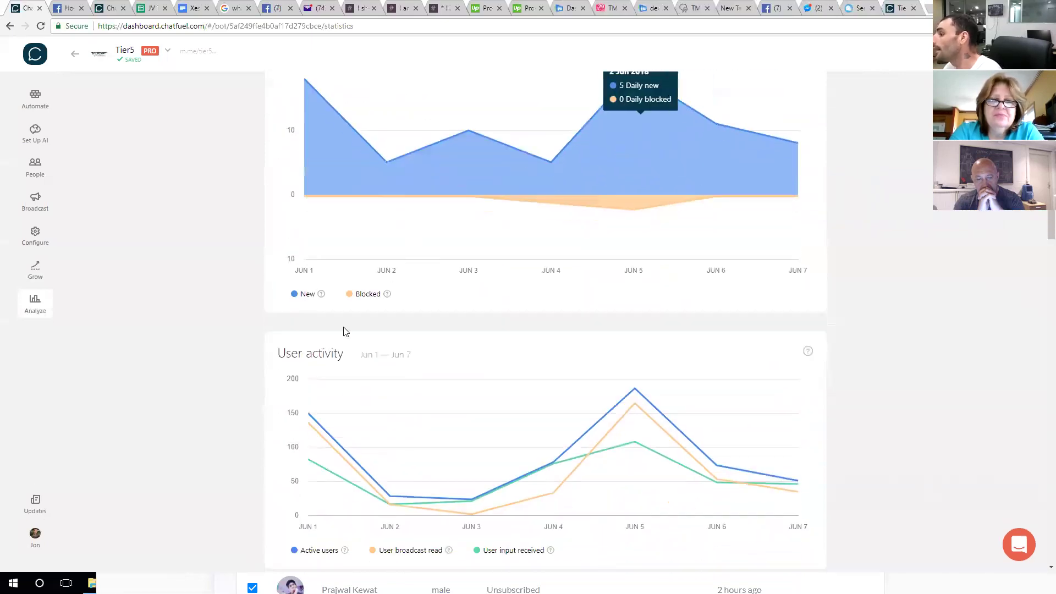
scroll(332, 351, down, 2)
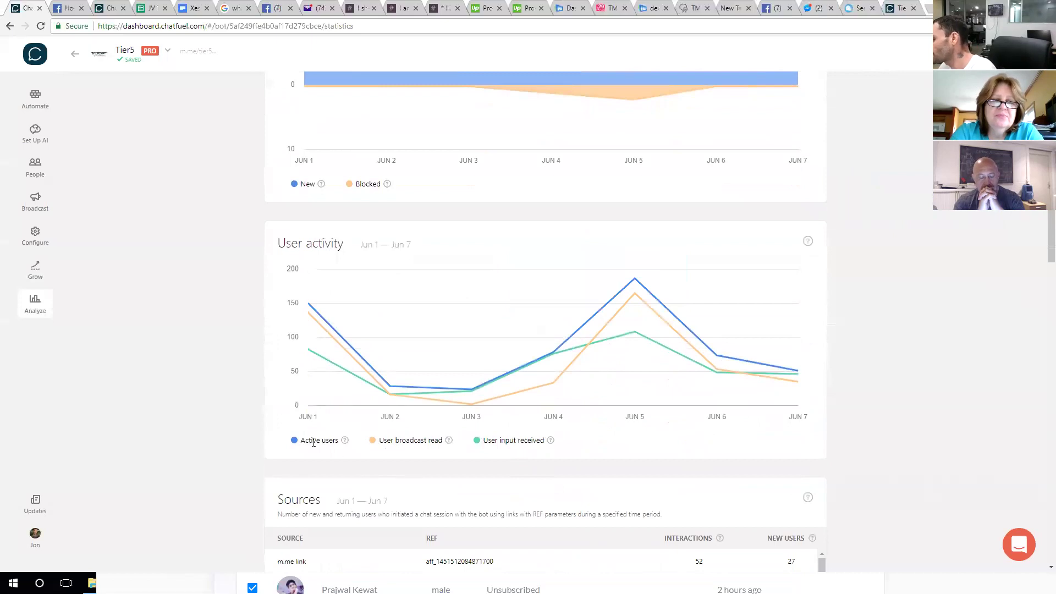
mouse_move(630, 330)
Examine the Sources table and its REF parameters in the bot's analytics.
scroll(630, 330, down, 4)
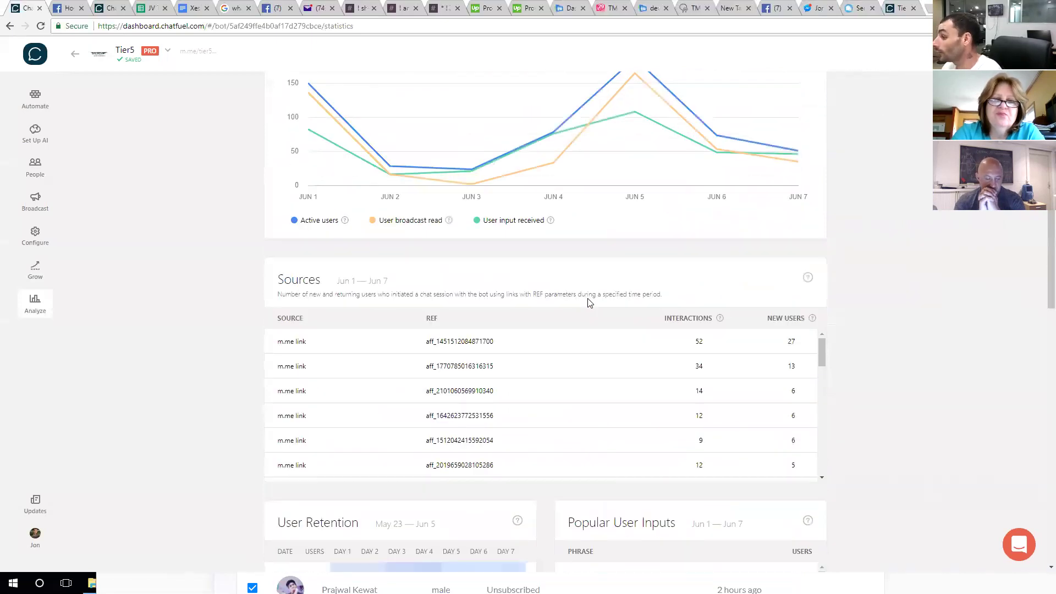
scroll(477, 355, down, 1)
scroll(478, 355, down, 1)
scroll(460, 385, up, 2)
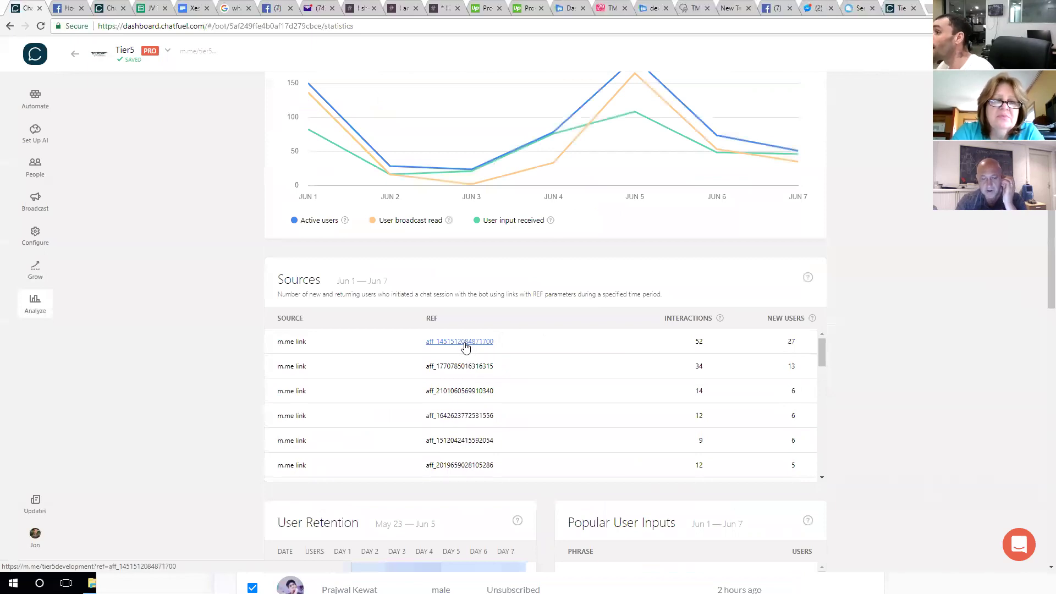
Send "id" to the Tier5 bot in its Facebook chat, select the returned ID, and highlight the matching source's New Users value in Chatfuel.
click(274, 6)
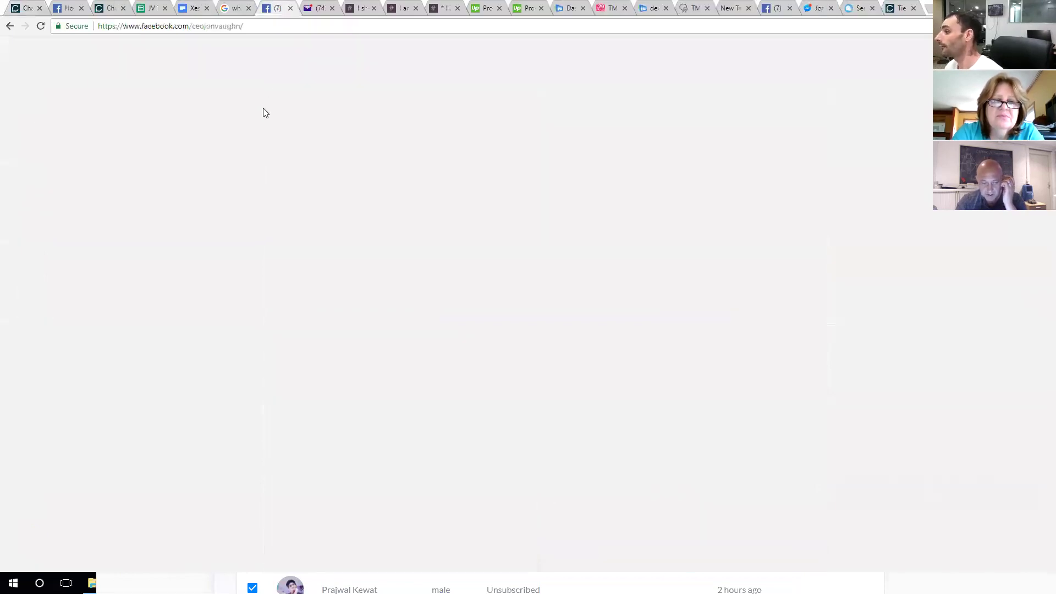
click(621, 104)
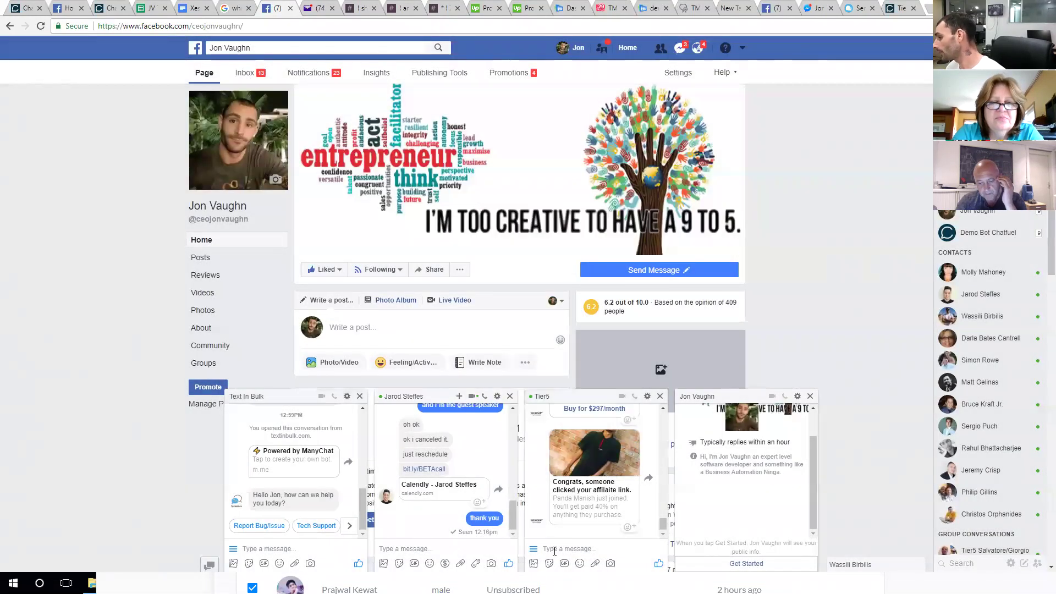
click(556, 549)
text(id)
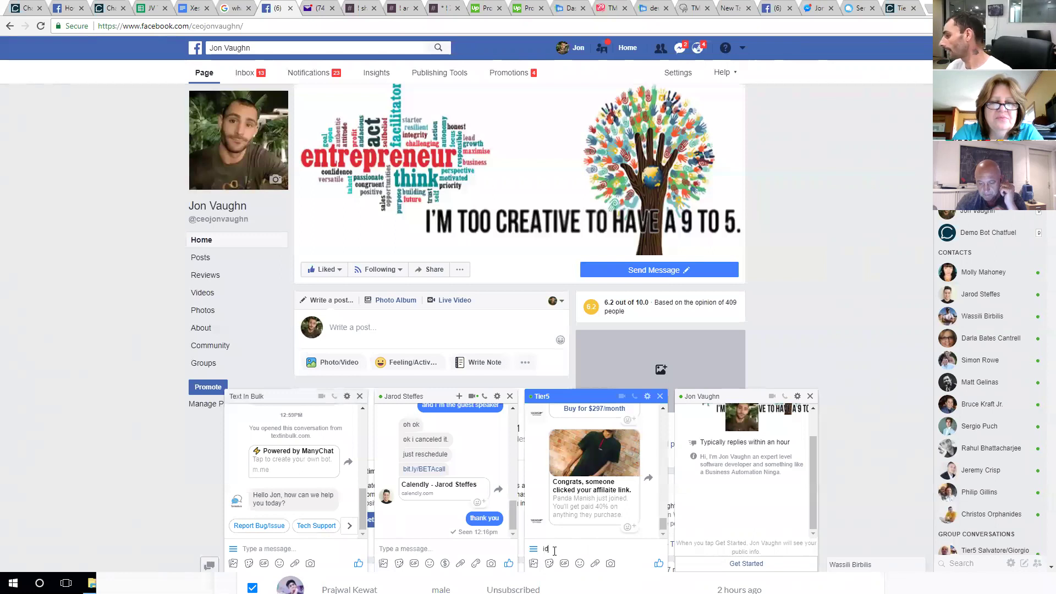
key(Return)
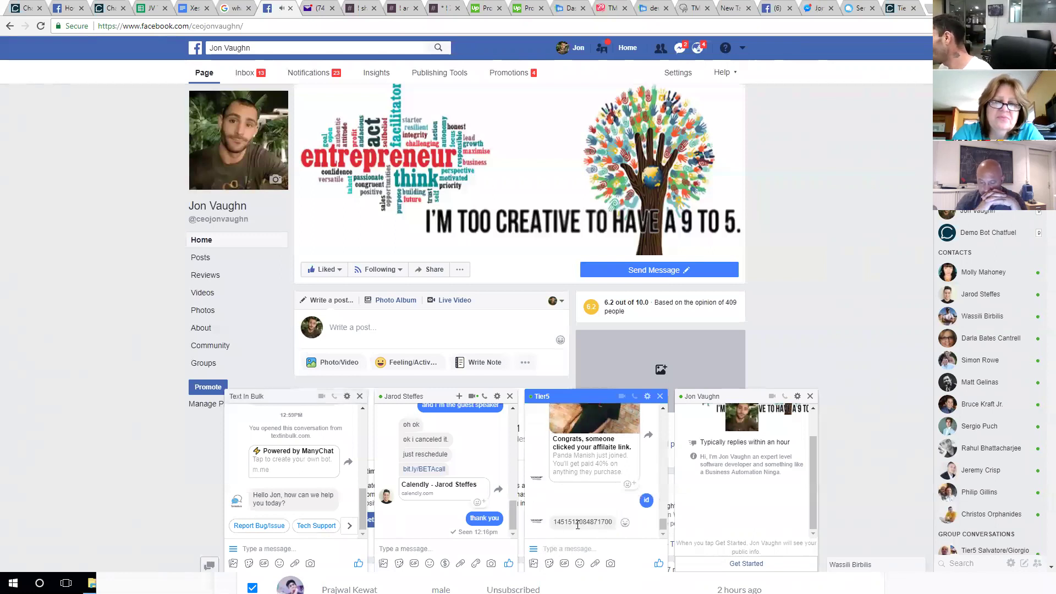
double_click(586, 522)
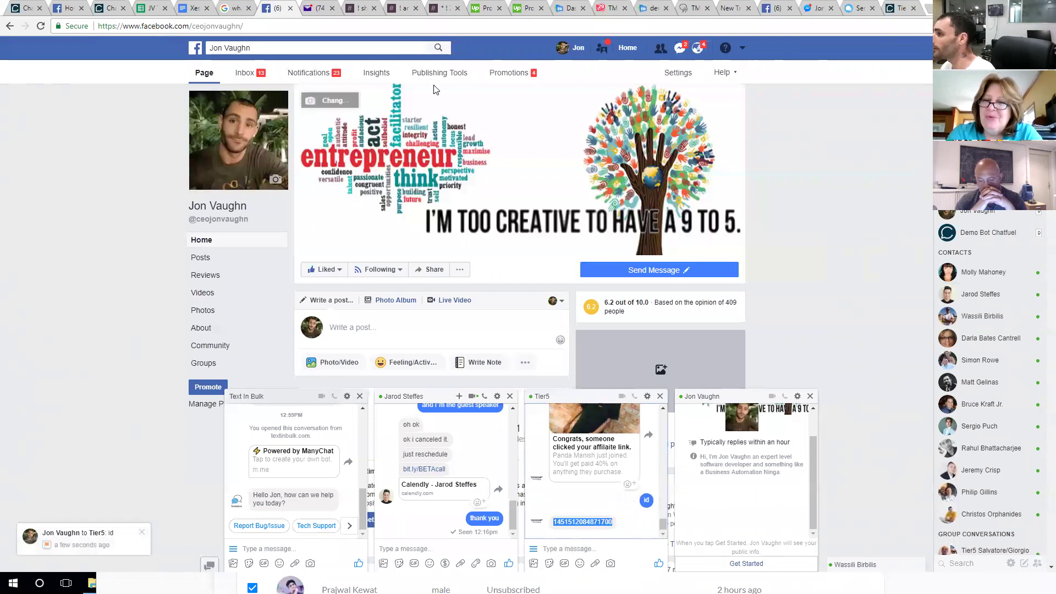
click(26, 8)
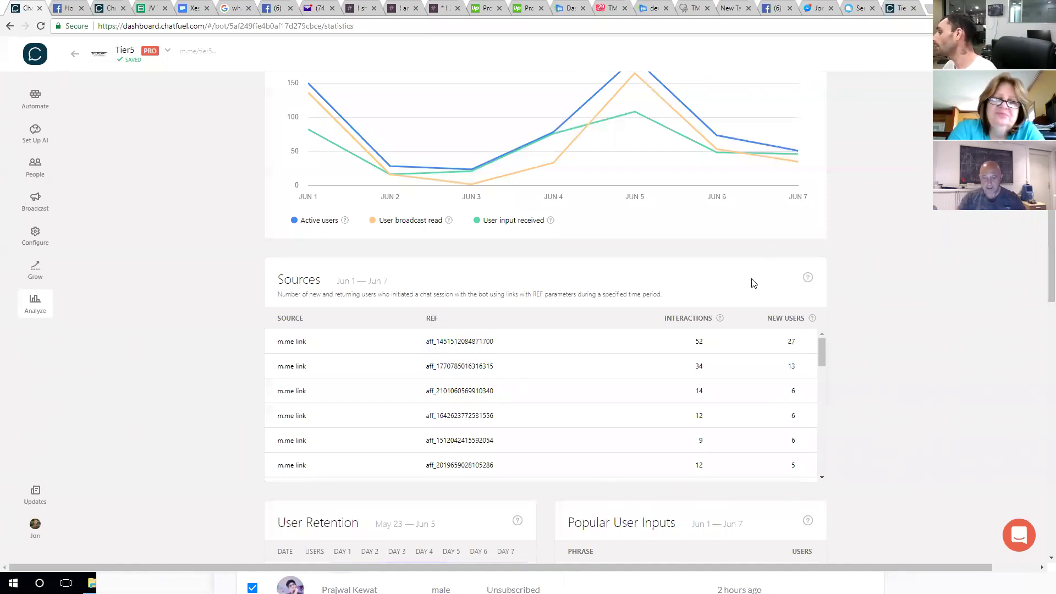
drag(790, 345, 752, 344)
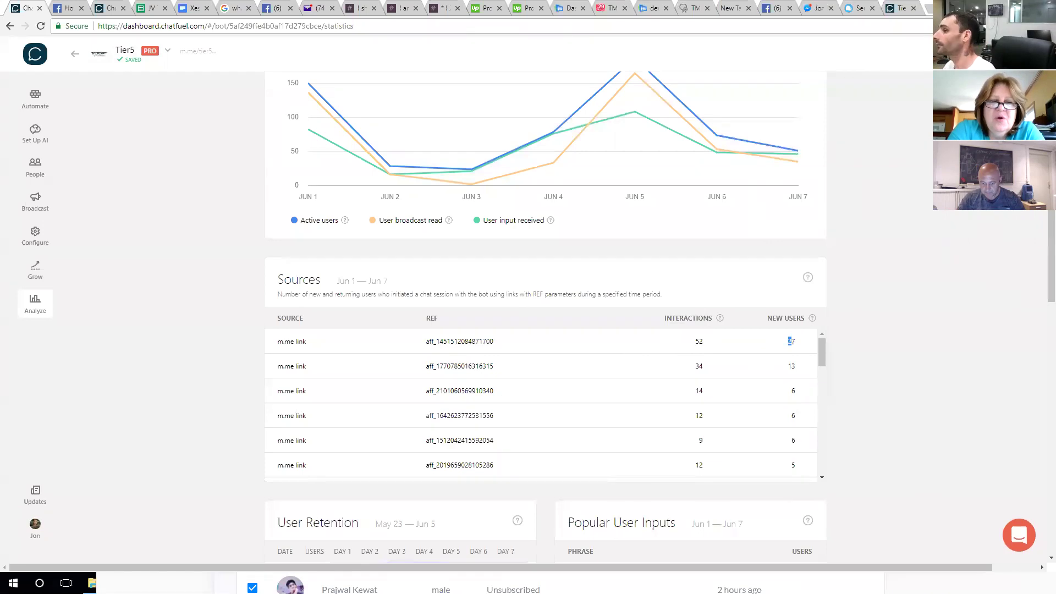
Close the JV Team User Account Management spreadsheet and open the Affiliates sheet of Tier5 Group Affiliates at 100% browser zoom.
click(150, 7)
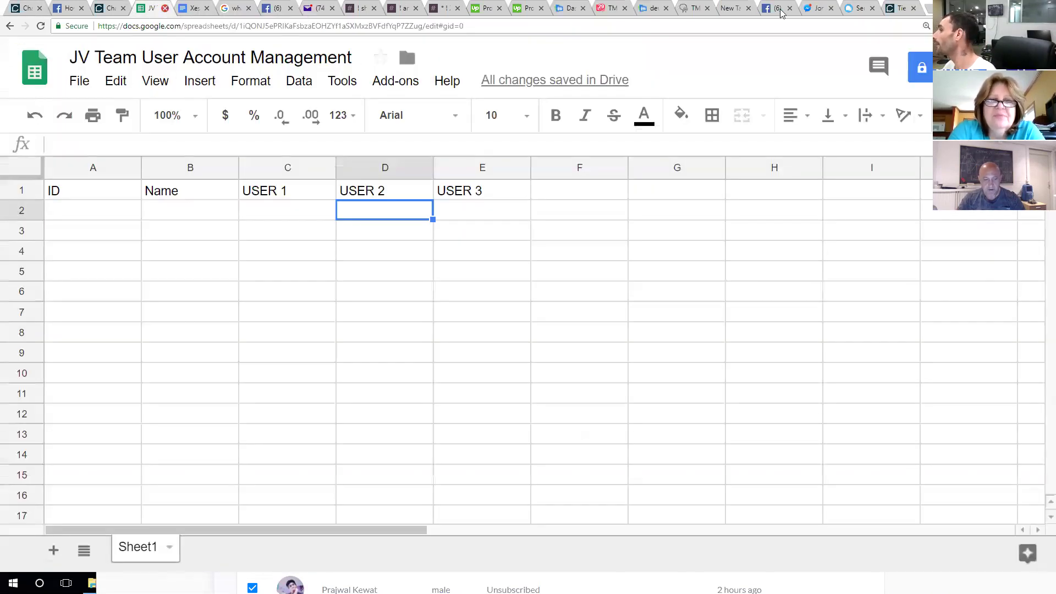
key(ctrl+w)
click(900, 7)
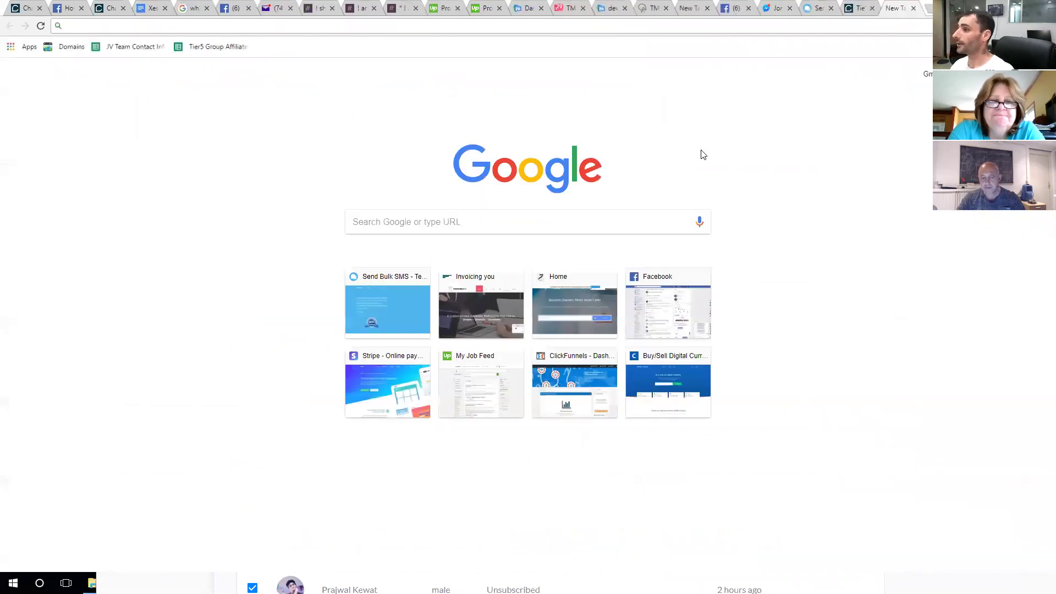
click(241, 47)
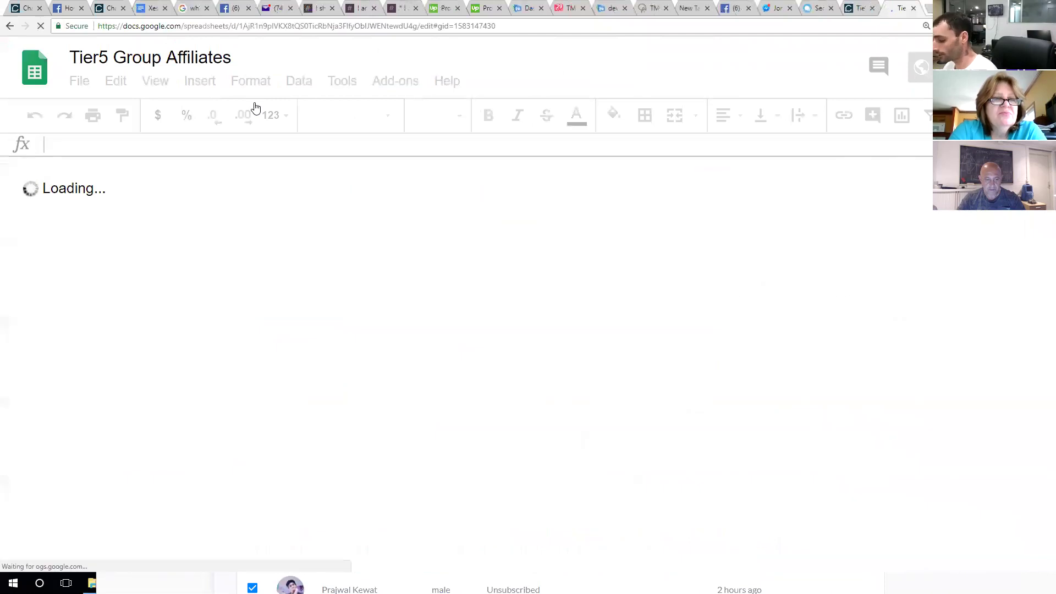
key(ctrl+minus)
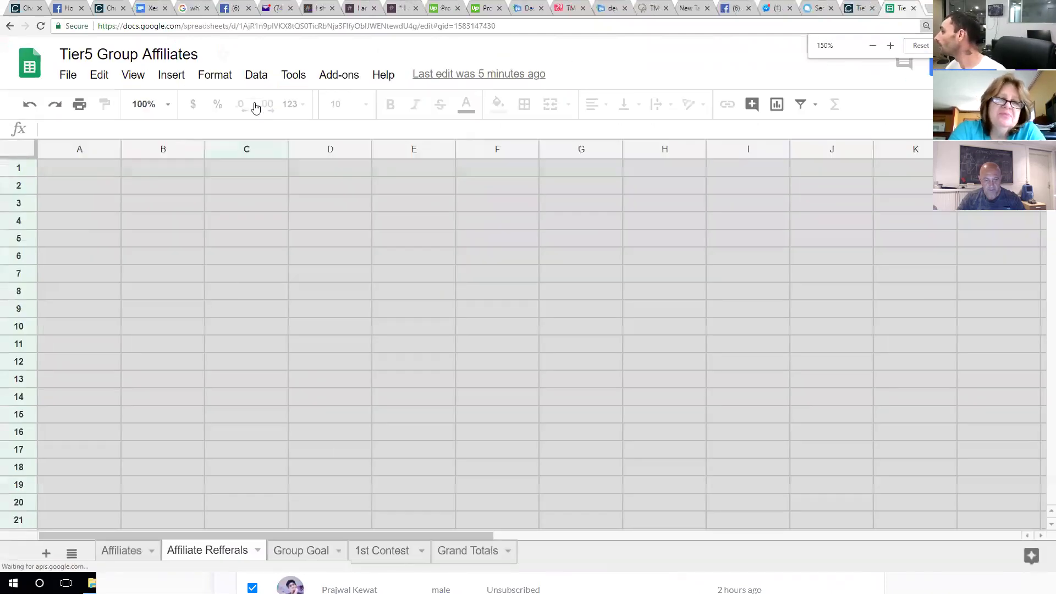
key(ctrl+minus)
key(ctrl+minus)
key(ctrl+minus)
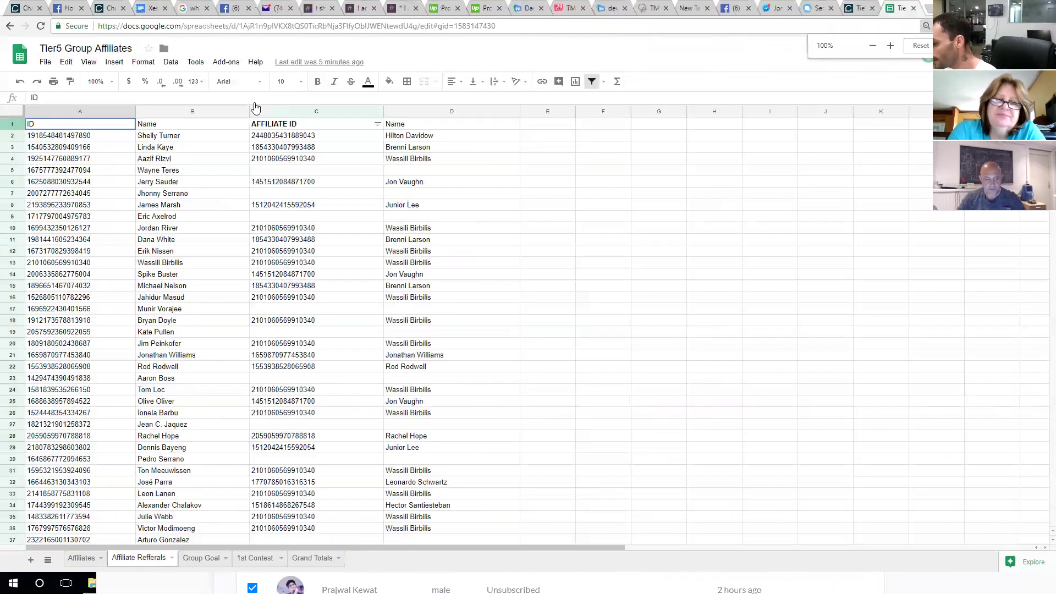
key(ctrl+shift+Page_Up)
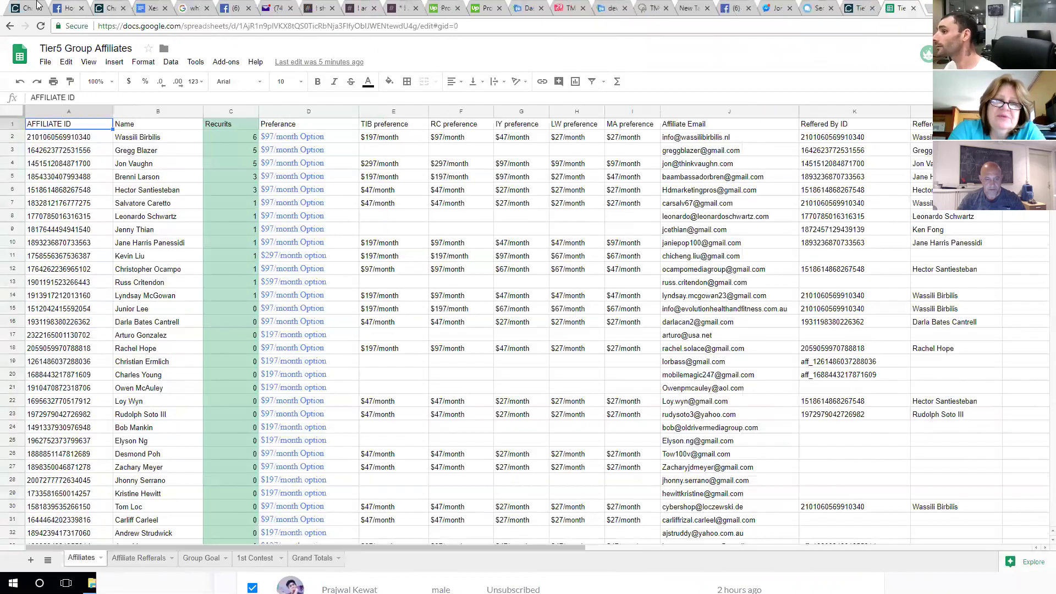
Copy the affiliate ID from the second Sources entry in Chatfuel, find it in the Affiliates sheet and select the matching row.
key(ctrl+Tab)
drag(510, 368, 438, 369)
key(ctrl+c)
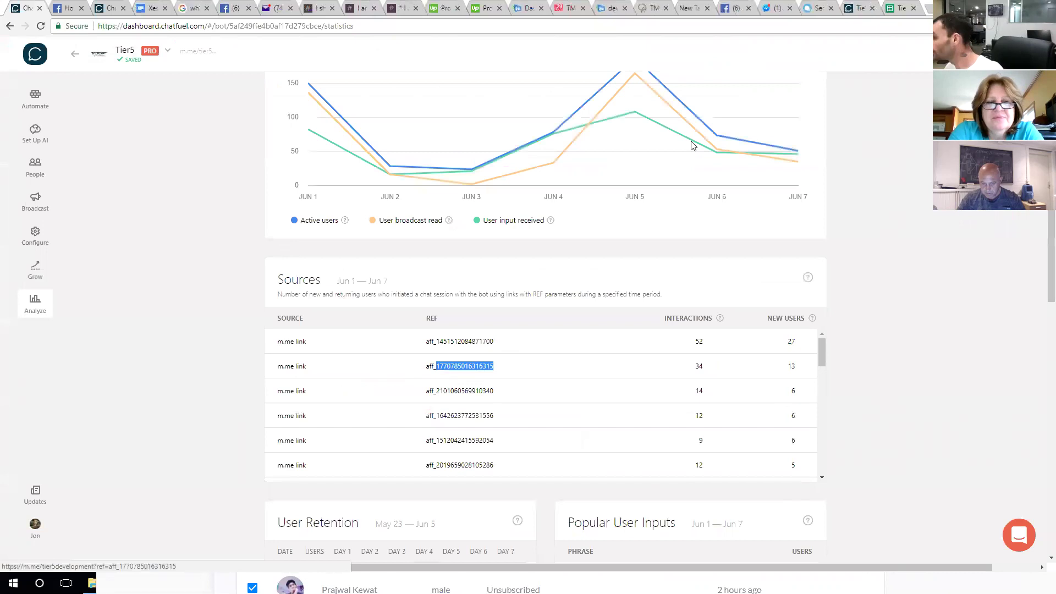
click(900, 8)
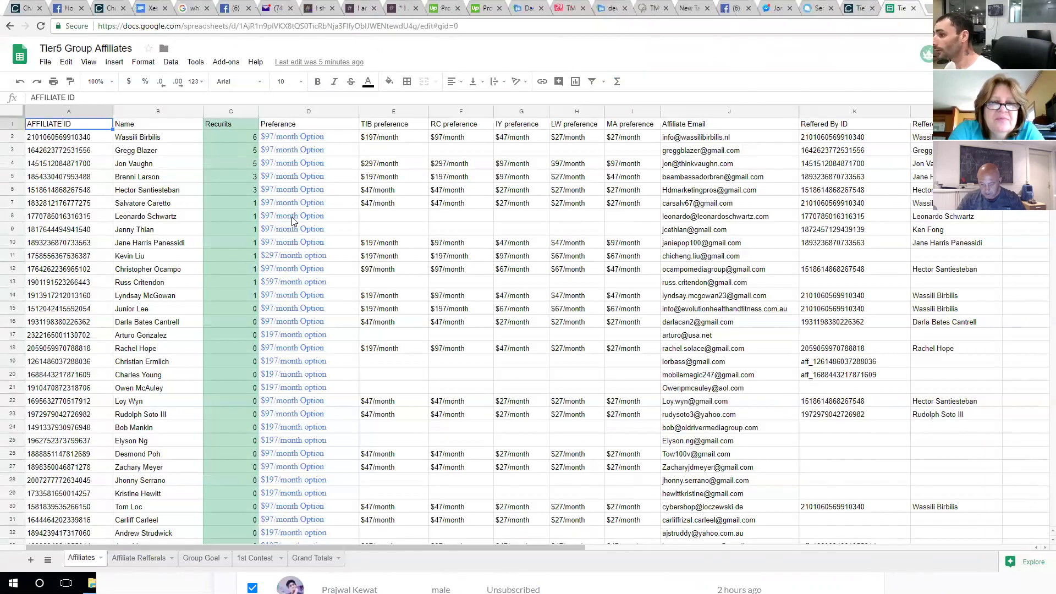
key(ctrl+f)
key(ctrl+v)
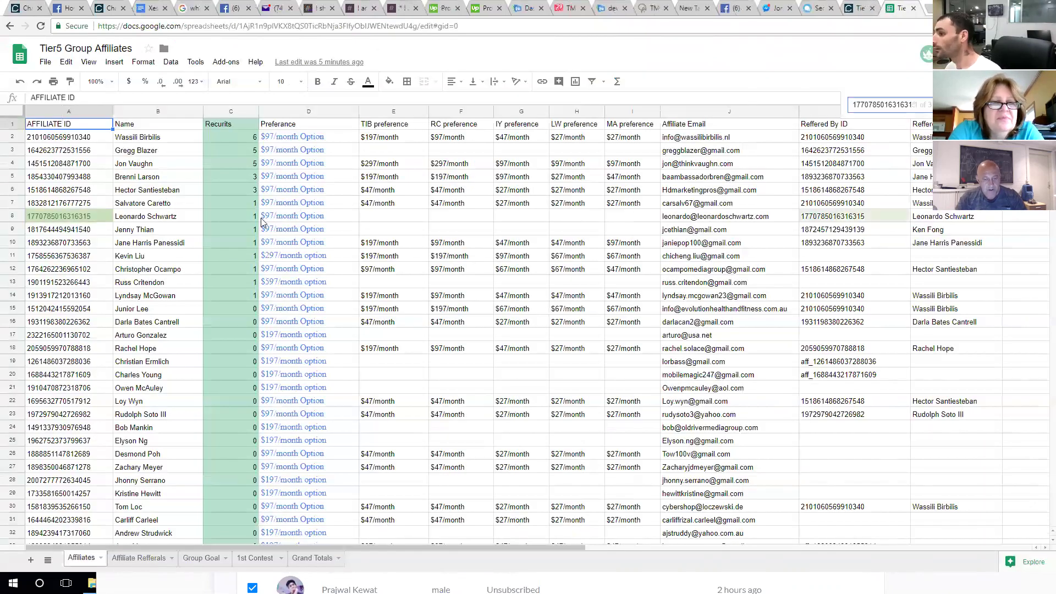
click(8, 218)
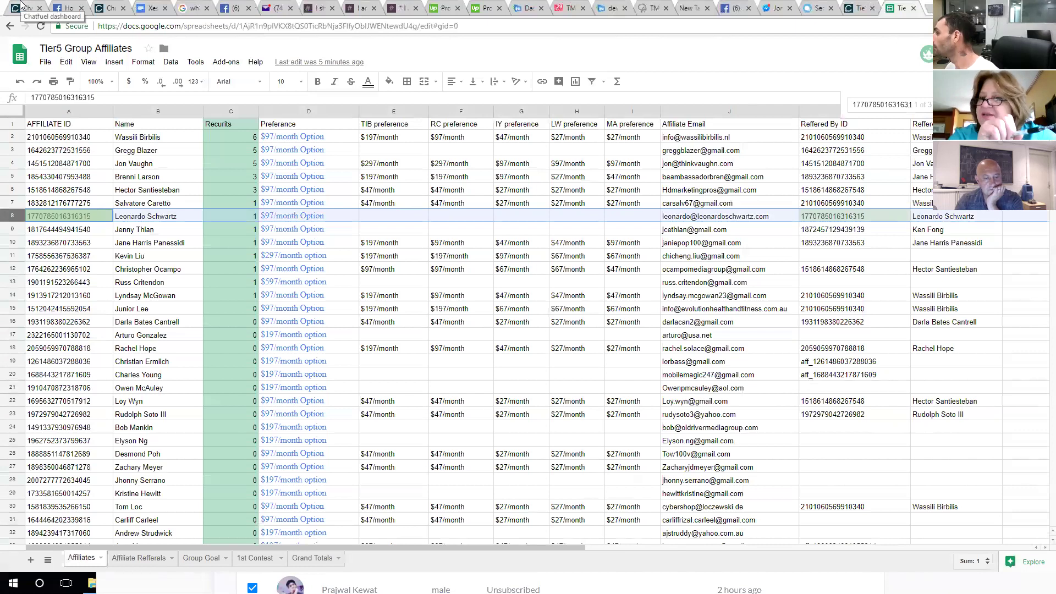
drag(891, 105, 905, 105)
double_click(902, 105)
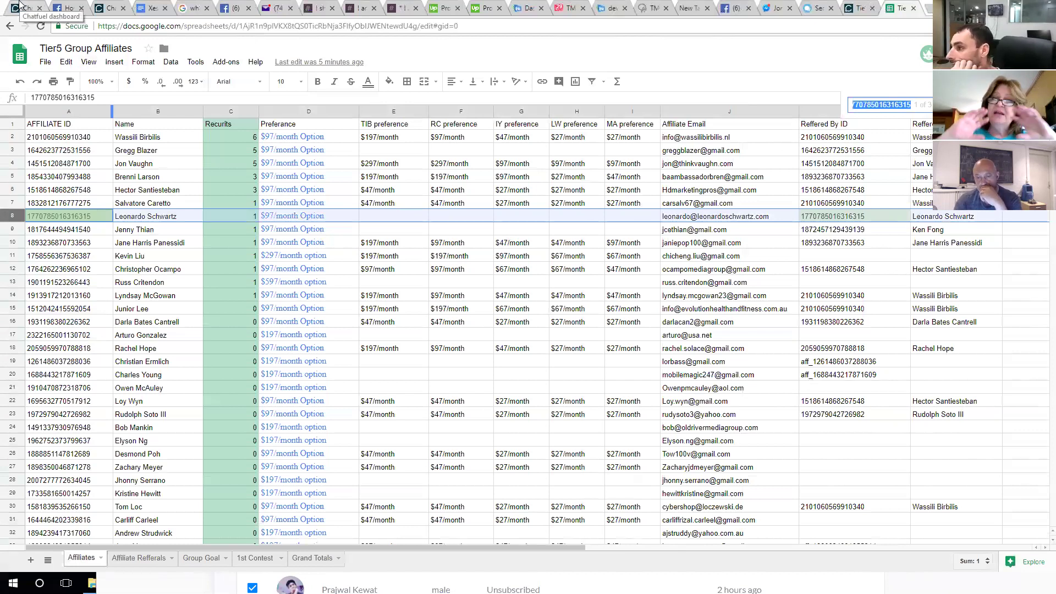
Return to Chatfuel's analytics, highlight the full REF of the second source and look through the other Sources entries.
click(20, 5)
scroll(414, 410, up, 2)
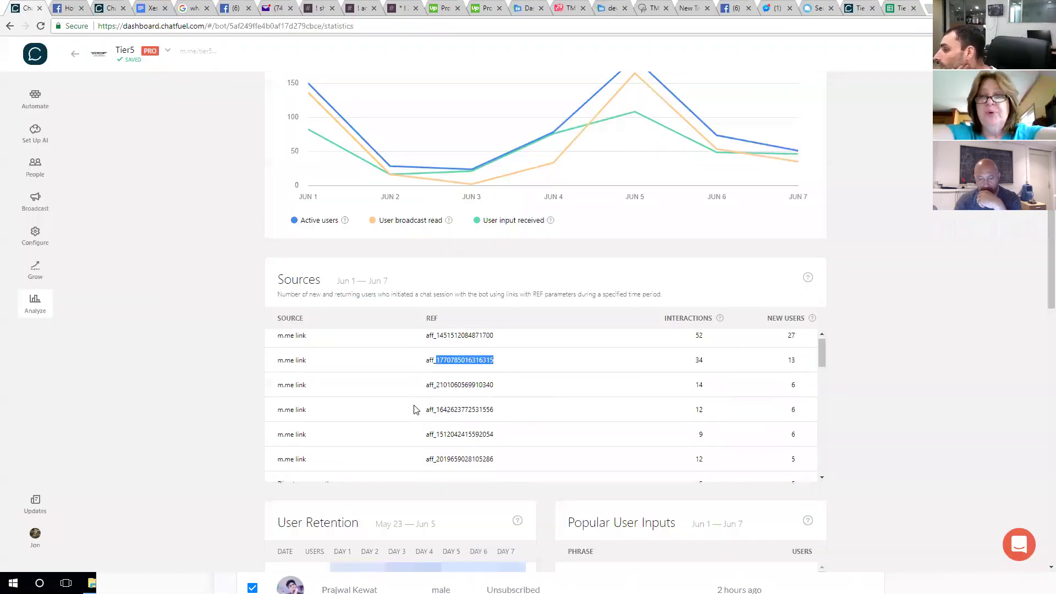
drag(509, 368, 427, 366)
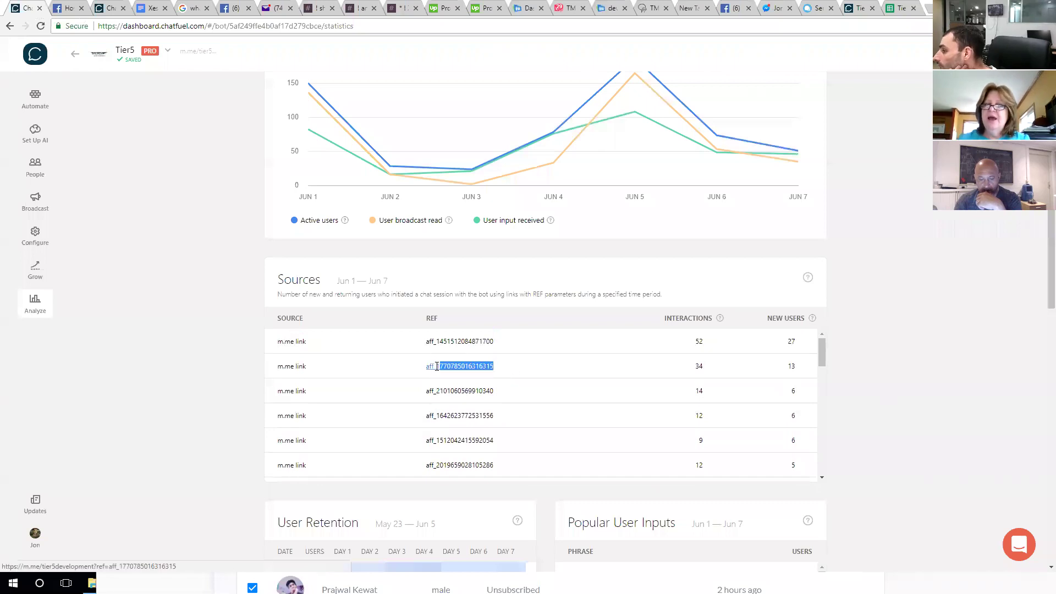
scroll(450, 380, down, 2)
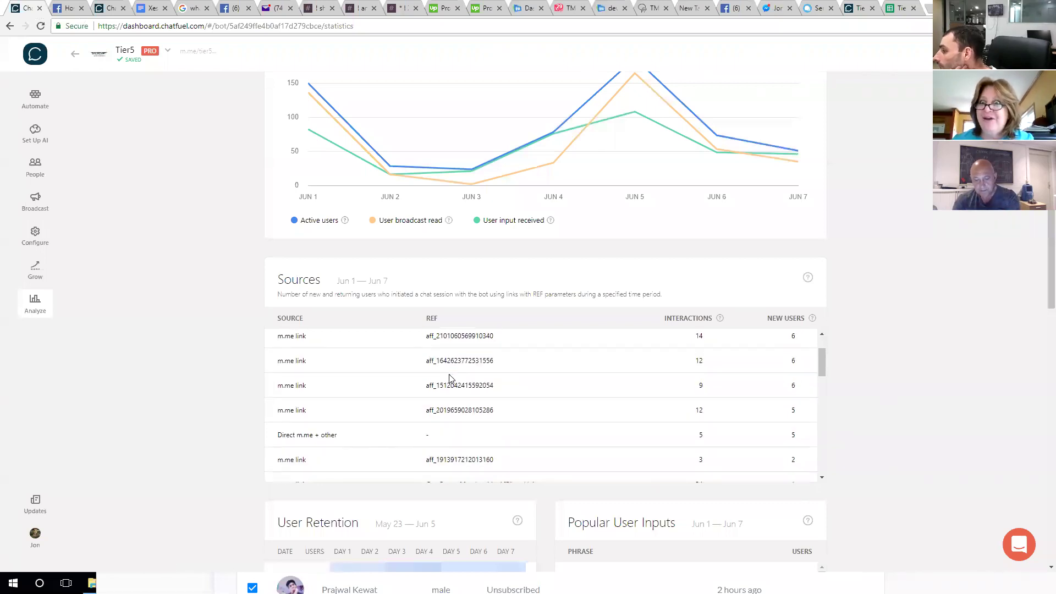
scroll(449, 378, up, 2)
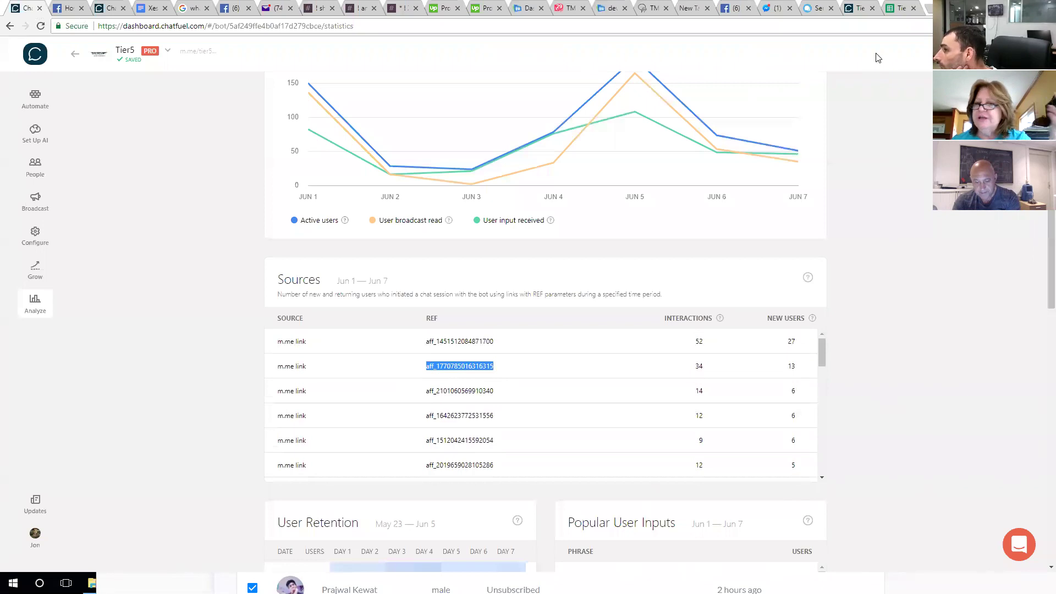
Open the bookmarked JV Team Contact Info spreadsheet in a new browser tab and return to the Tier5 Group Affiliates spreadsheet.
click(927, 9)
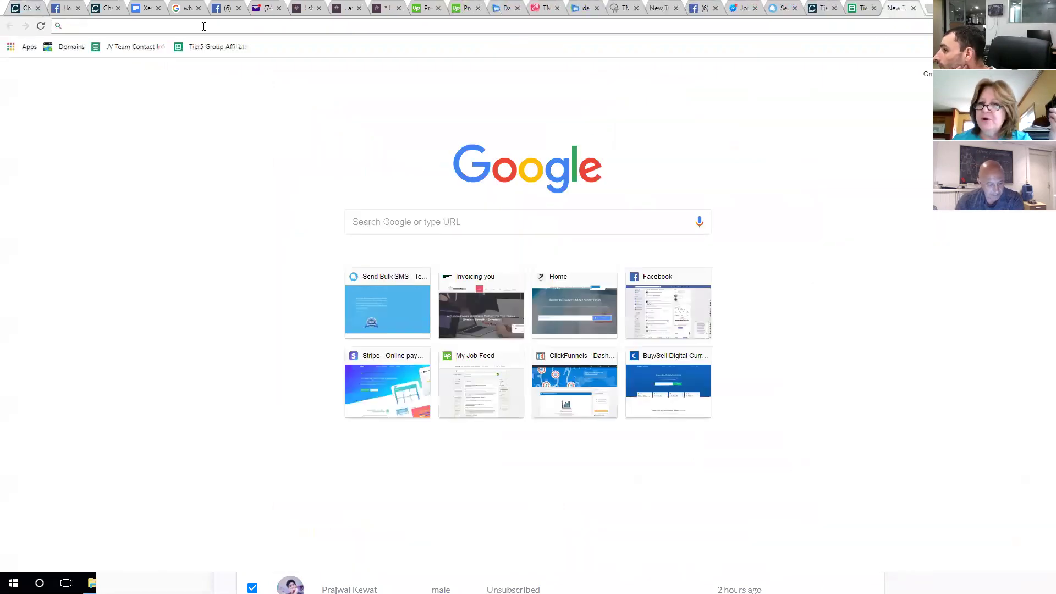
click(131, 46)
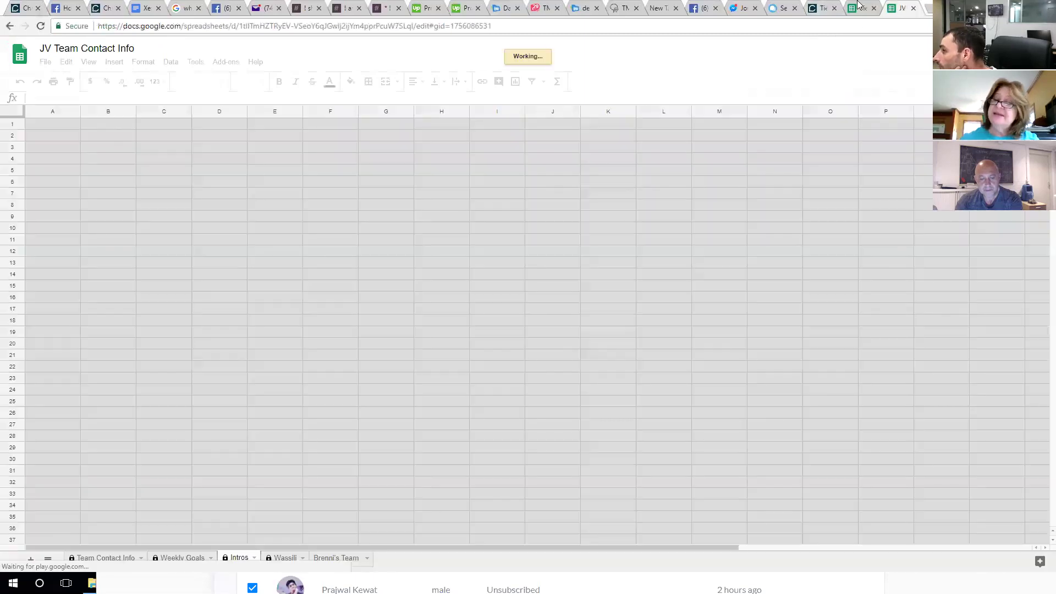
key(ctrl+shift+Tab)
Look through the whole affiliate list in the Affiliates sheet and switch to the Team Contact Info sheet of JV Team Contact Info.
scroll(570, 262, down, 1)
scroll(570, 263, up, 1)
scroll(570, 262, down, 1)
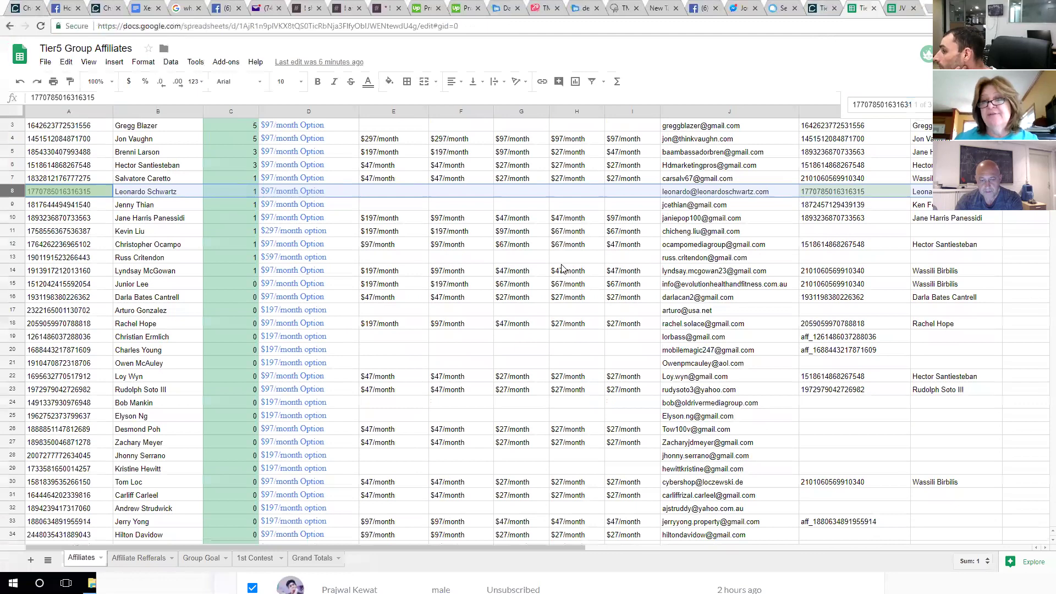
scroll(455, 246, up, 1)
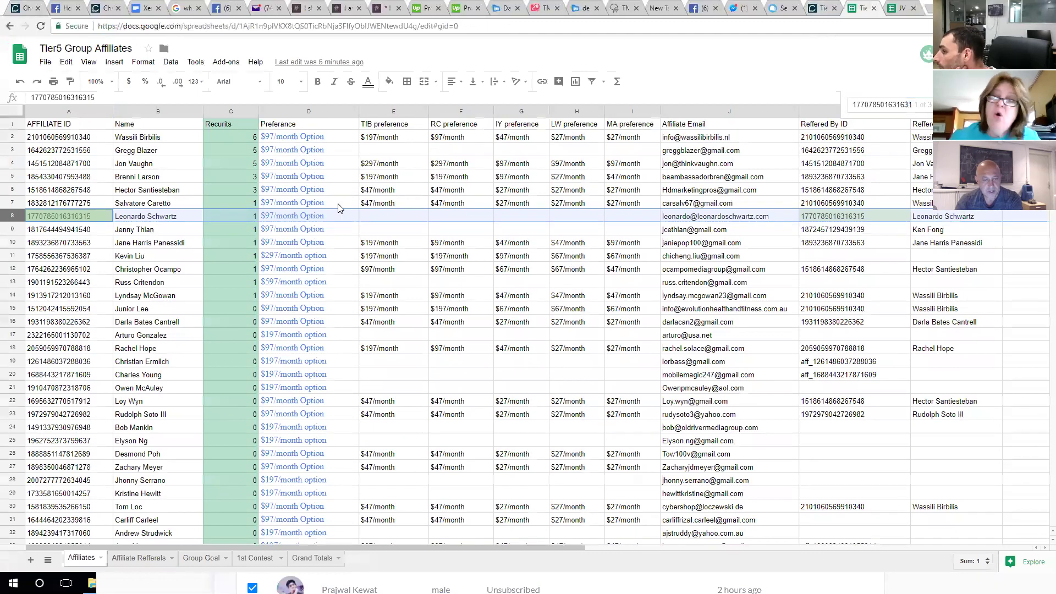
scroll(337, 209, down, 15)
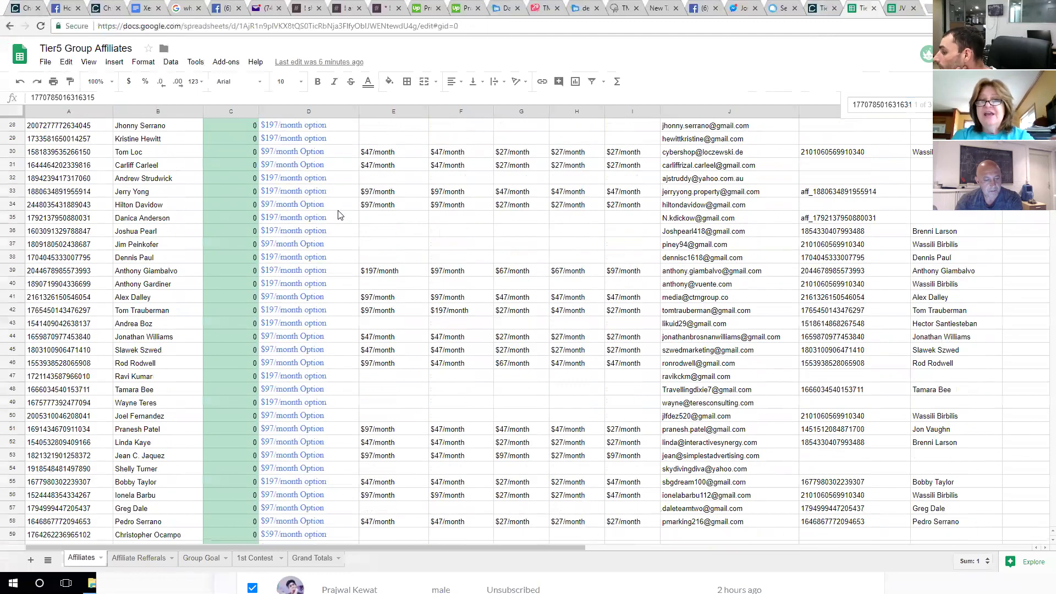
scroll(338, 215, down, 4)
click(282, 390)
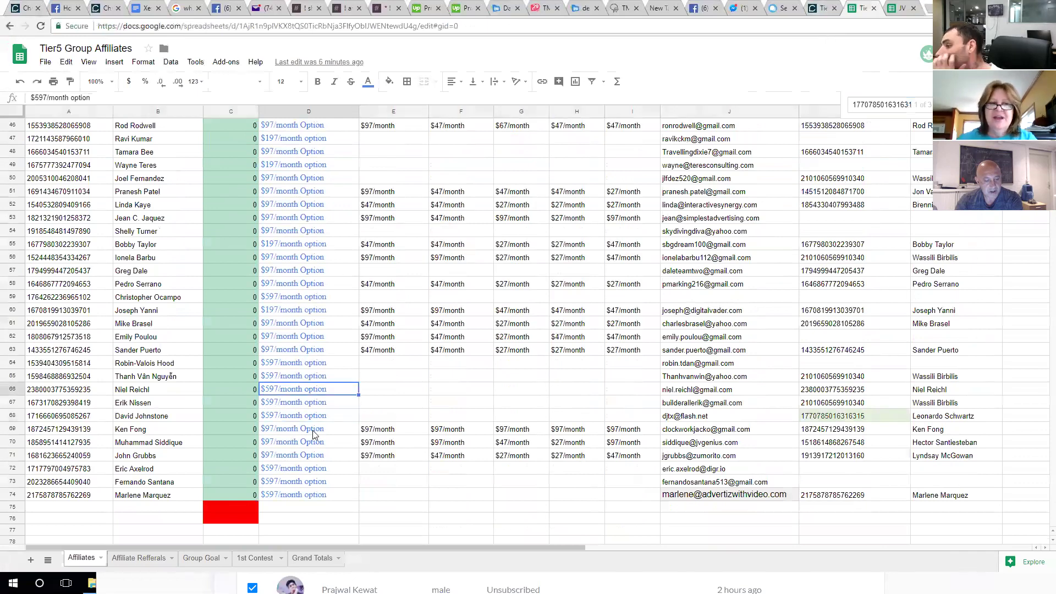
scroll(312, 430, up, 3)
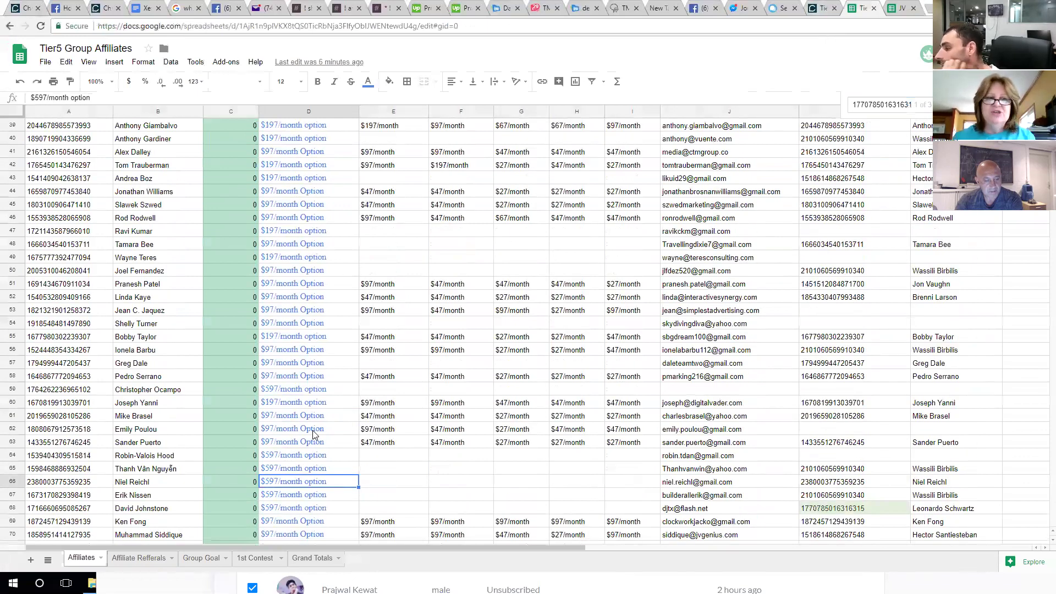
scroll(312, 431, up, 2)
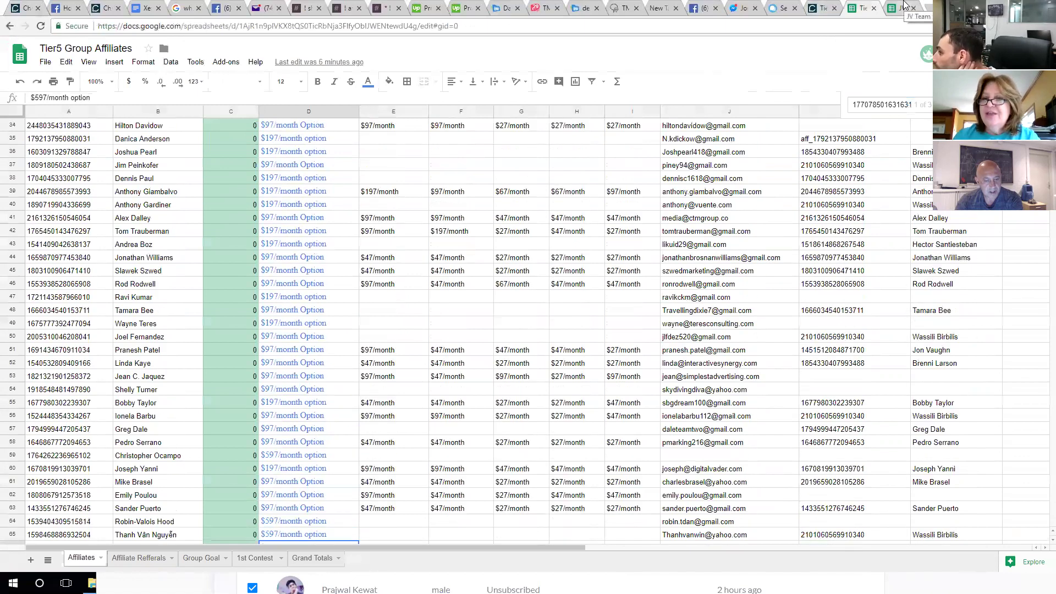
click(904, 8)
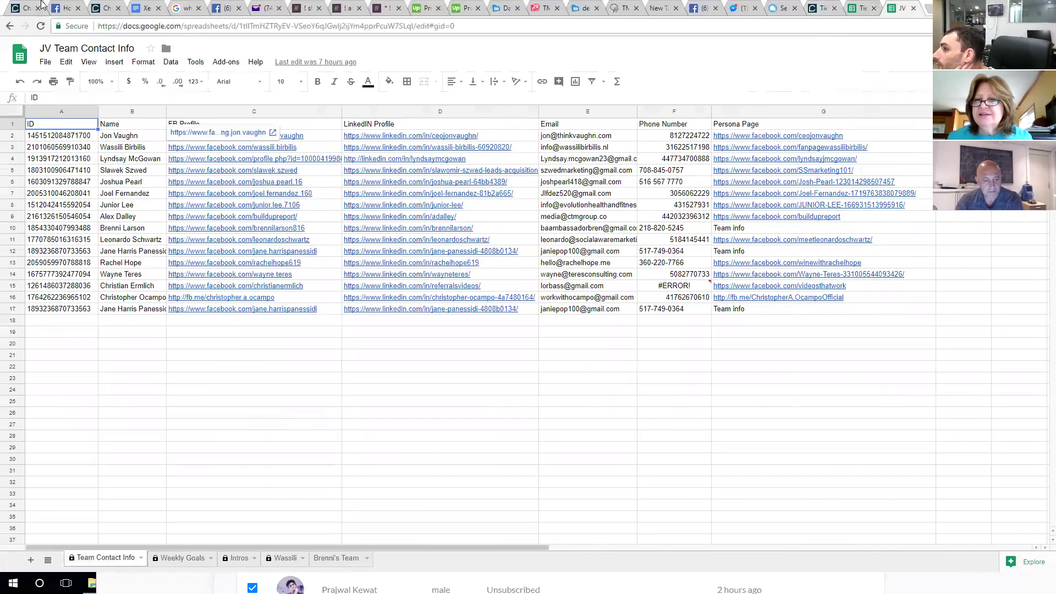
Return to Chatfuel's analytics and look through the remaining Sources entries and the User Retention table.
click(24, 8)
scroll(430, 349, down, 3)
scroll(472, 236, down, 3)
scroll(470, 241, down, 3)
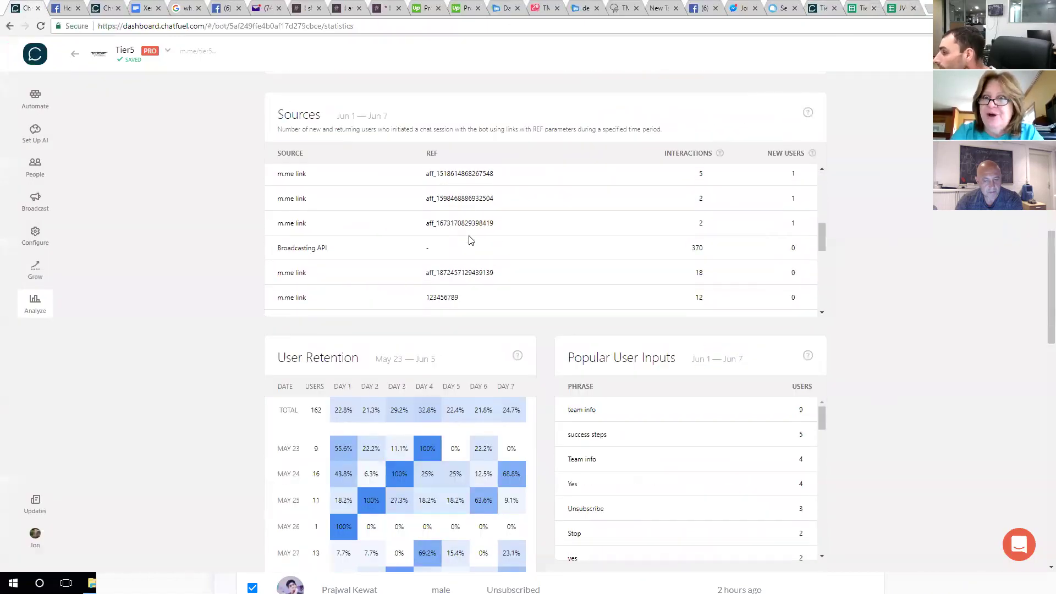
scroll(325, 330, down, 1)
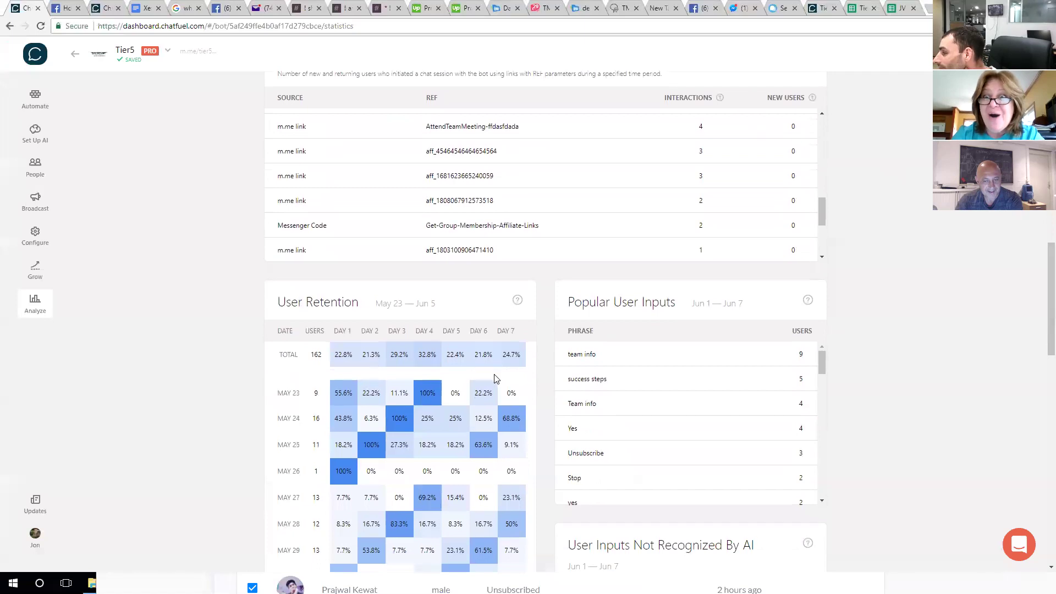
scroll(373, 360, down, 2)
Review Popular User Inputs, highlighting "Can I just pay" and the affiliate system question, and return to the Total users chart.
scroll(640, 264, down, 5)
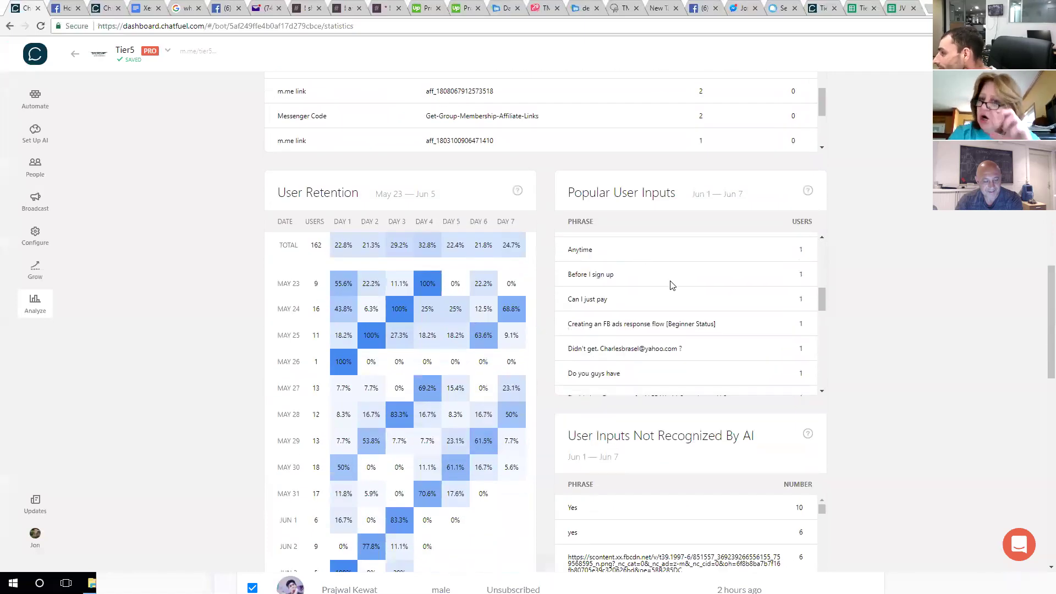
triple_click(584, 299)
click(623, 301)
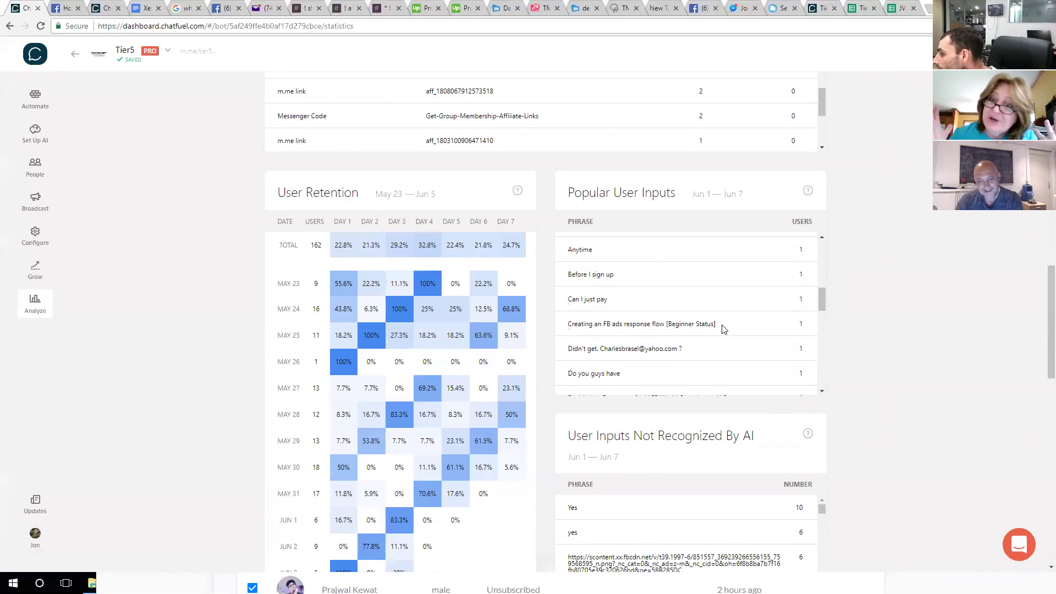
scroll(715, 330, up, 3)
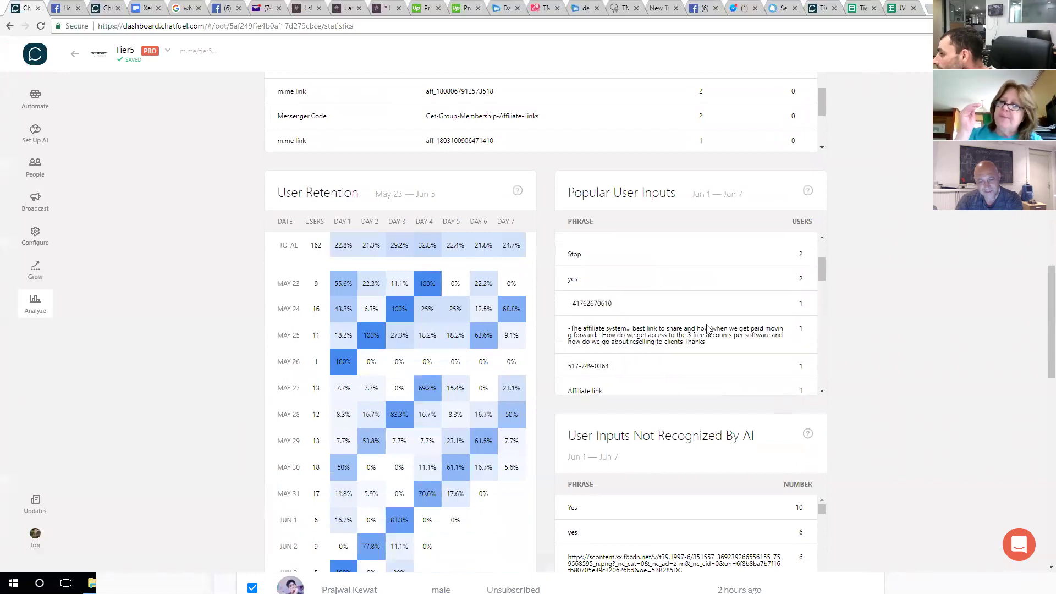
drag(708, 347, 582, 329)
click(582, 330)
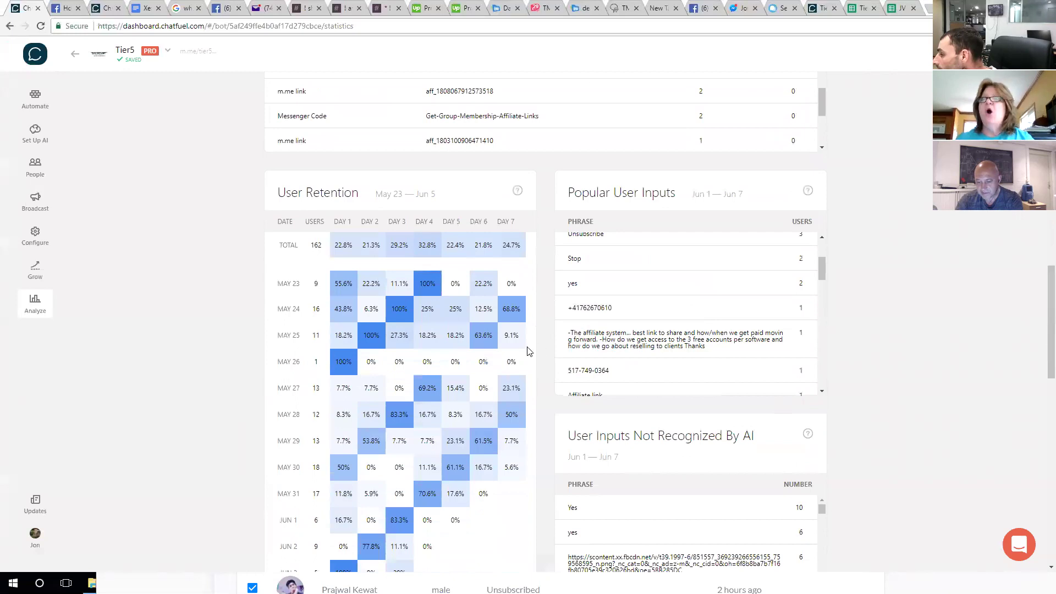
scroll(528, 349, up, 15)
scroll(527, 353, up, 4)
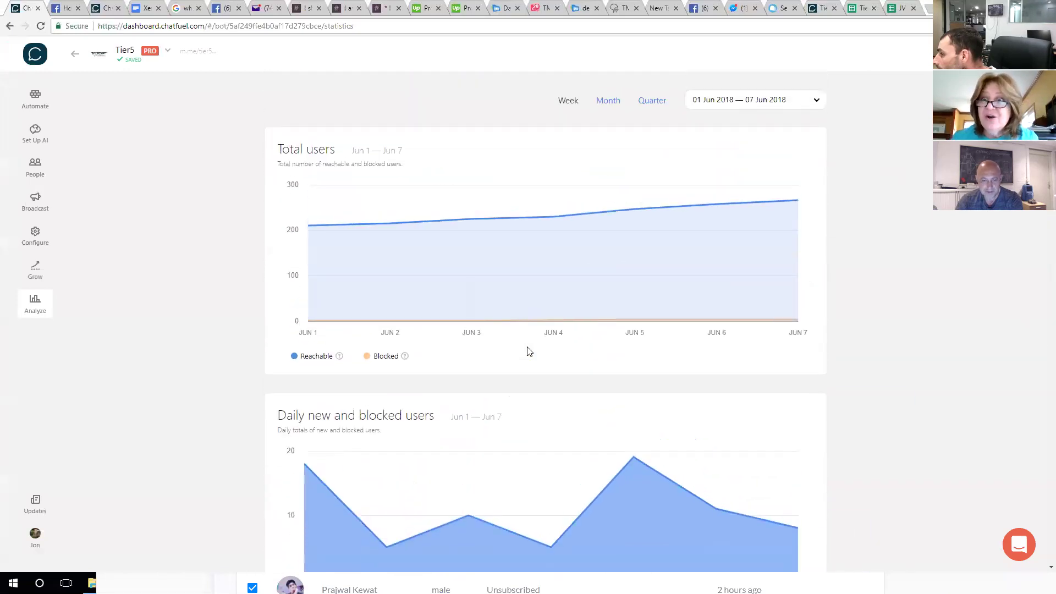
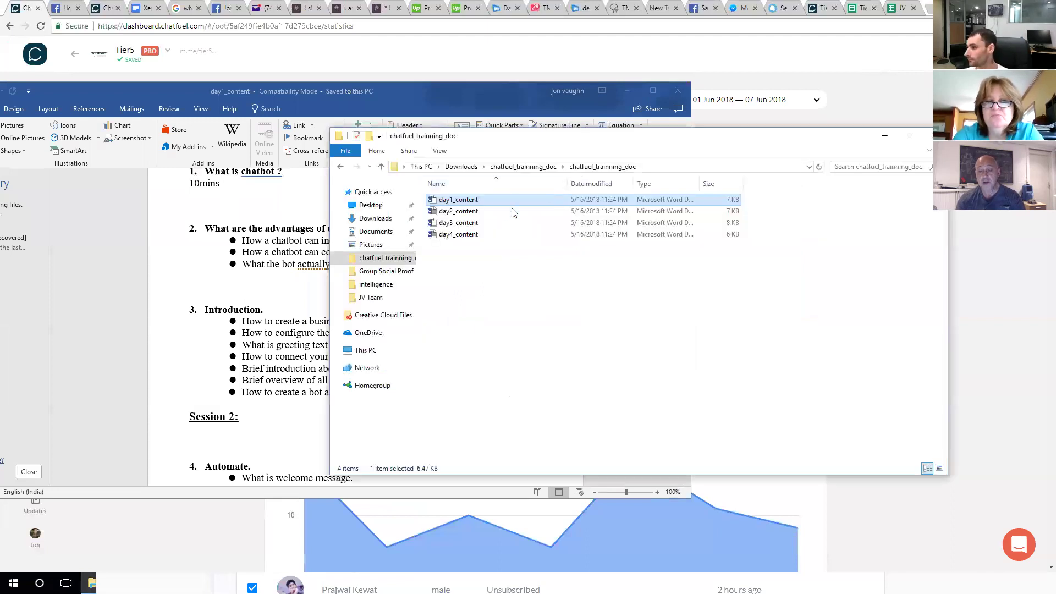
Open day2_content and day3_content from the chatfuel_trainning_doc folder in Word and move their windows clear of the day1_content title bar.
double_click(435, 211)
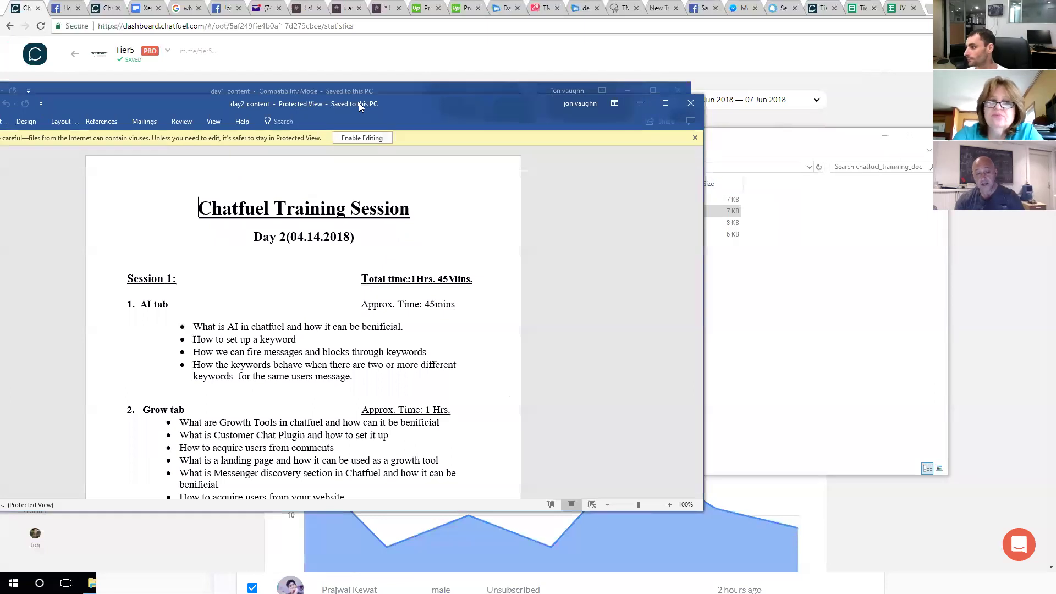
drag(358, 102, 489, 158)
click(871, 273)
double_click(598, 225)
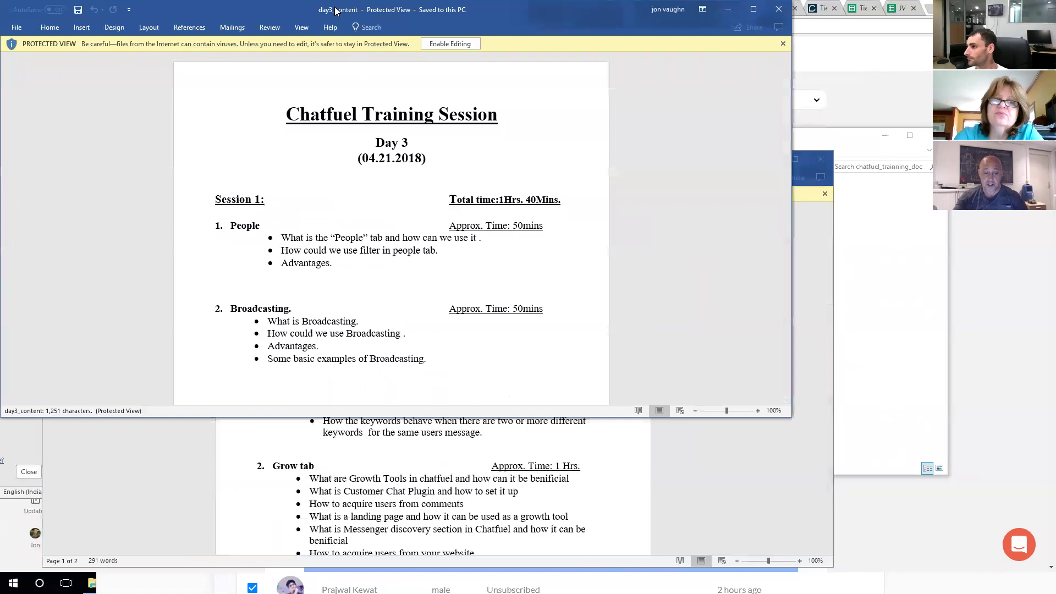
drag(341, 14, 430, 232)
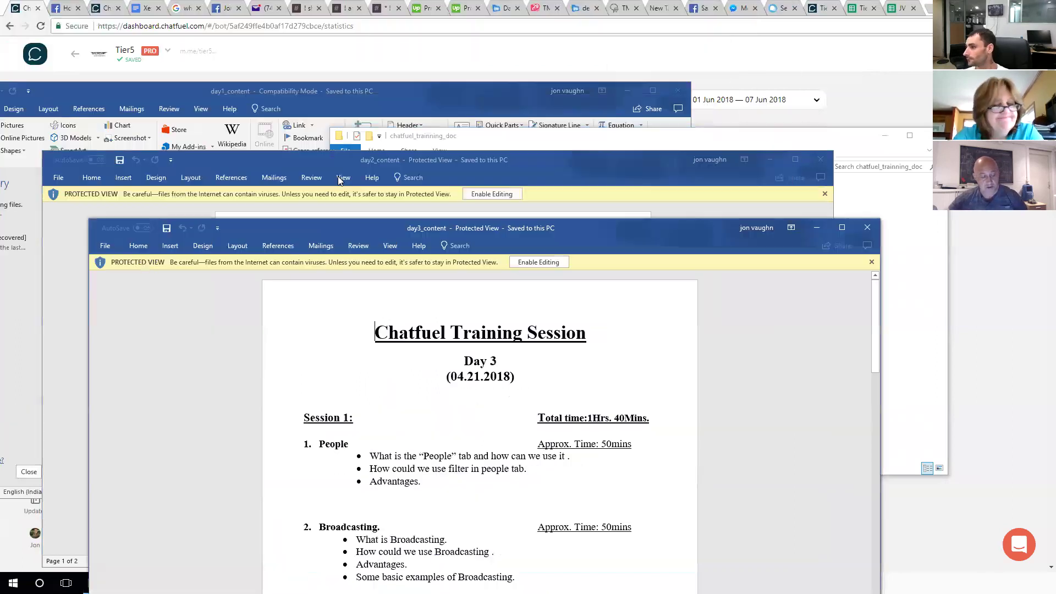
Cascade the day2_content and day3_content windows below day1_content so that every title bar stays uncovered.
click(307, 165)
drag(306, 165, 270, 132)
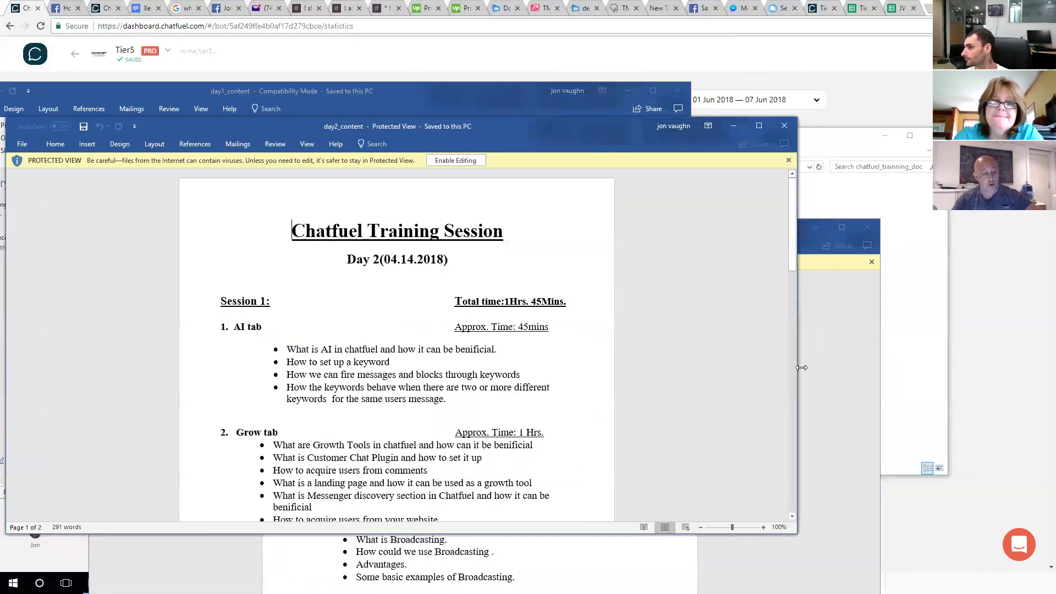
click(821, 358)
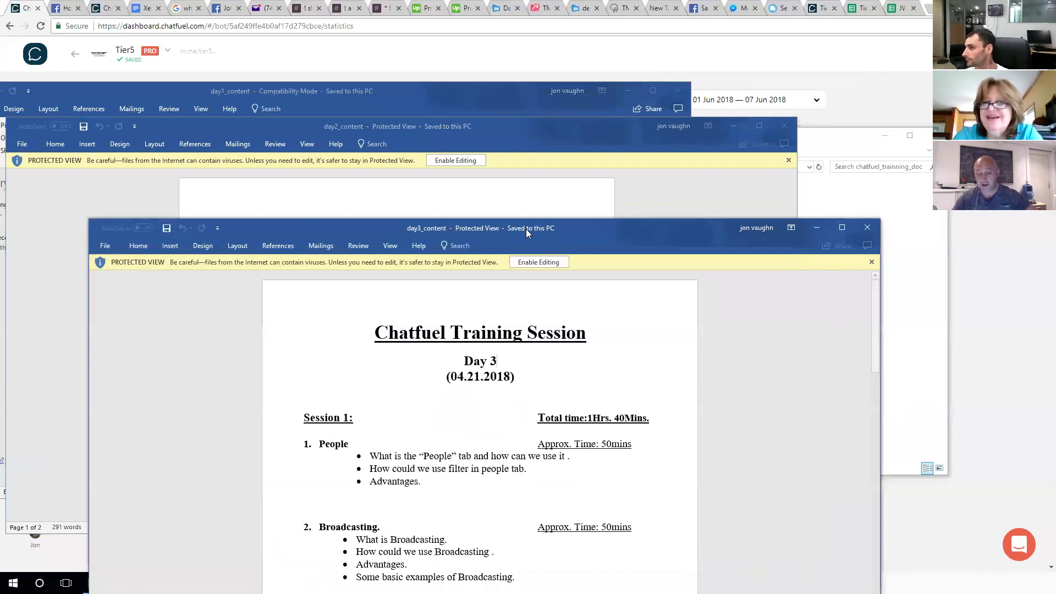
drag(526, 229, 475, 189)
Open day4_content from the chatfuel_trainning_doc folder, minimize the folder window and place the document at the end of the cascade.
click(913, 313)
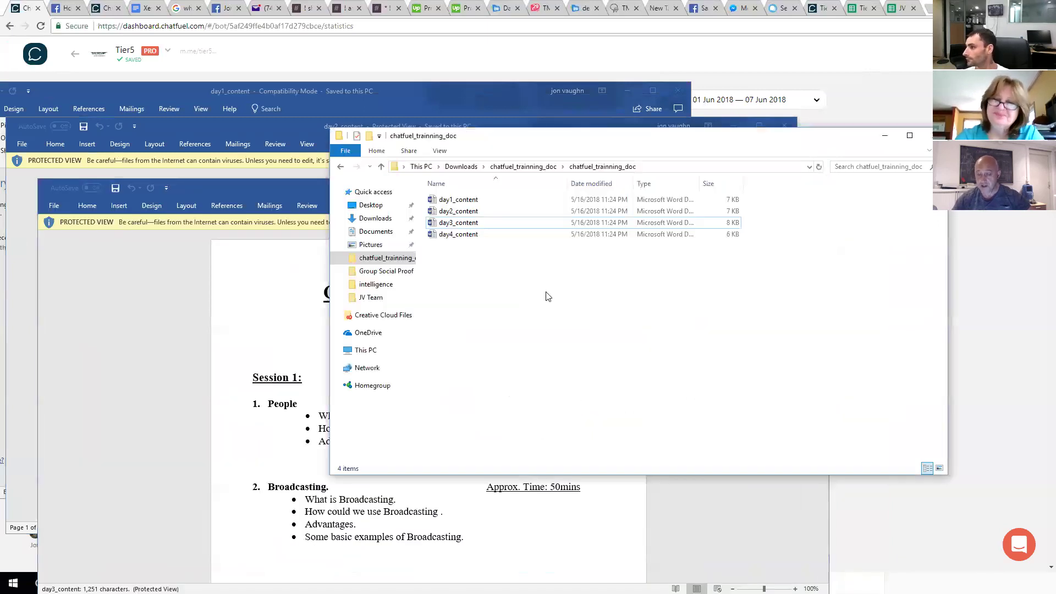
double_click(481, 236)
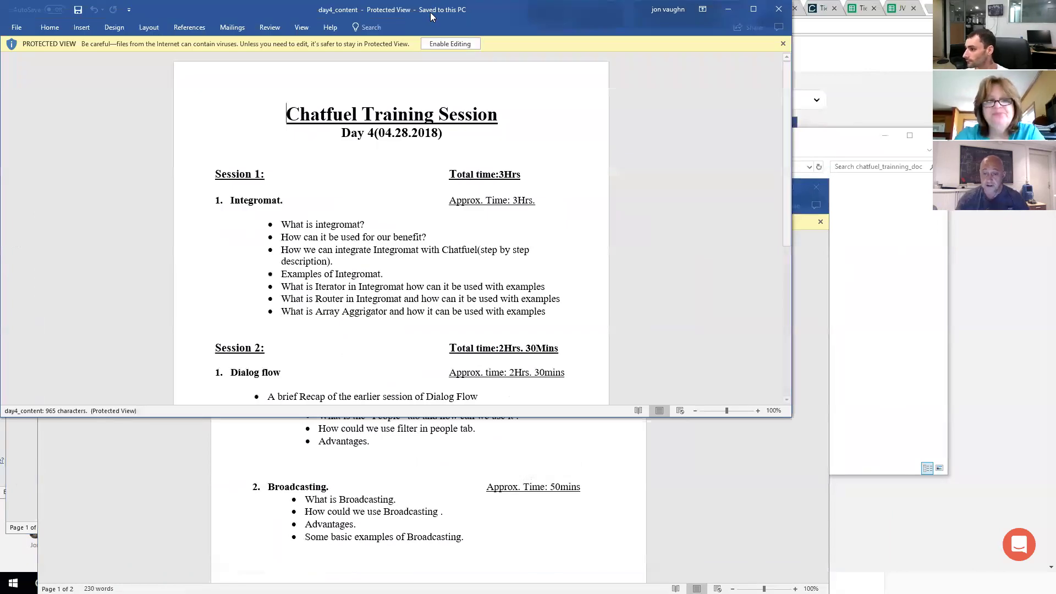
drag(431, 16, 578, 282)
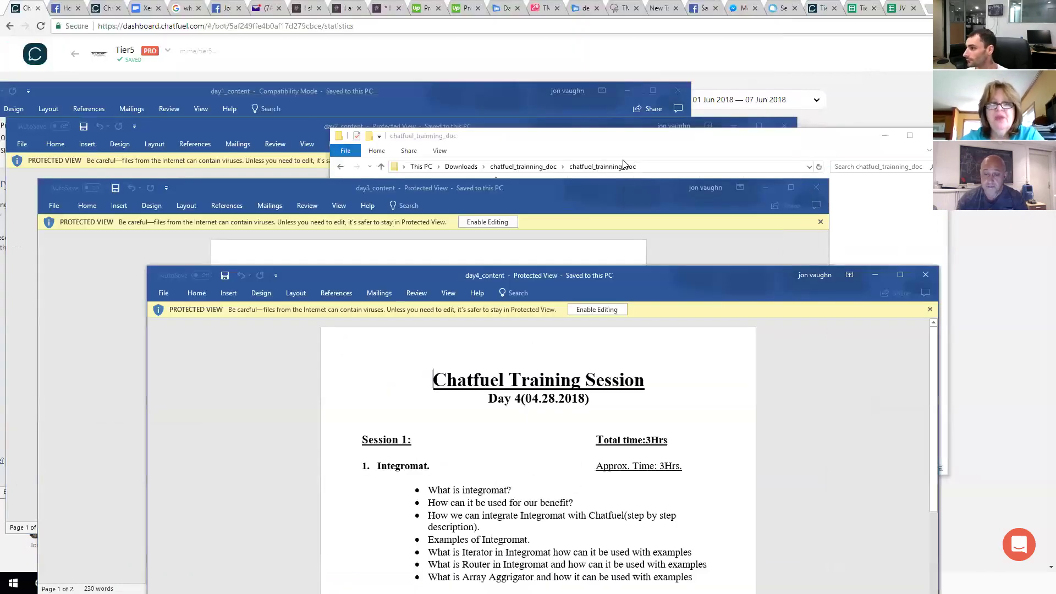
click(885, 135)
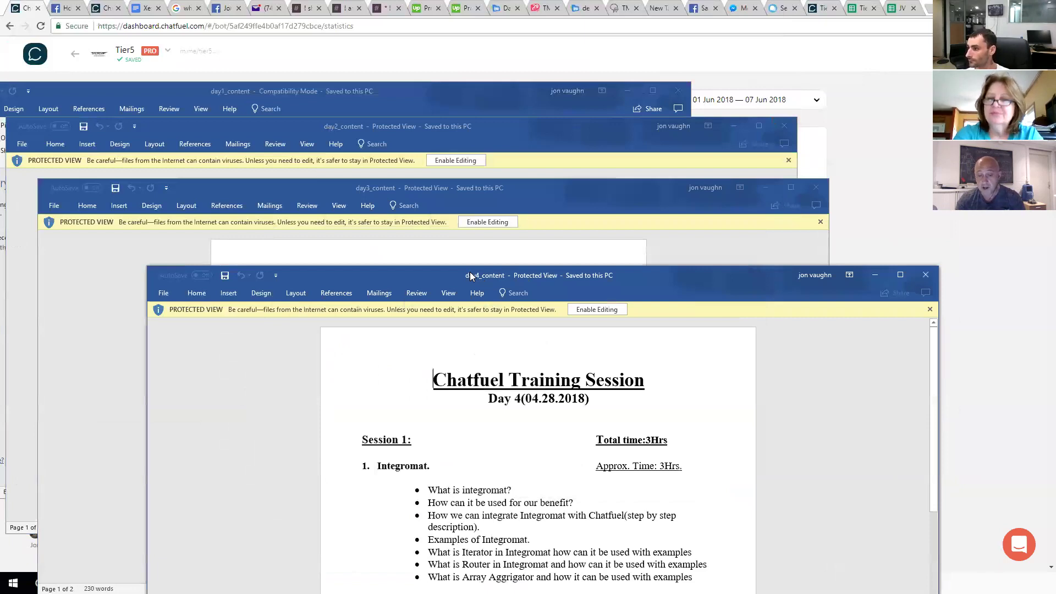
drag(470, 276, 442, 239)
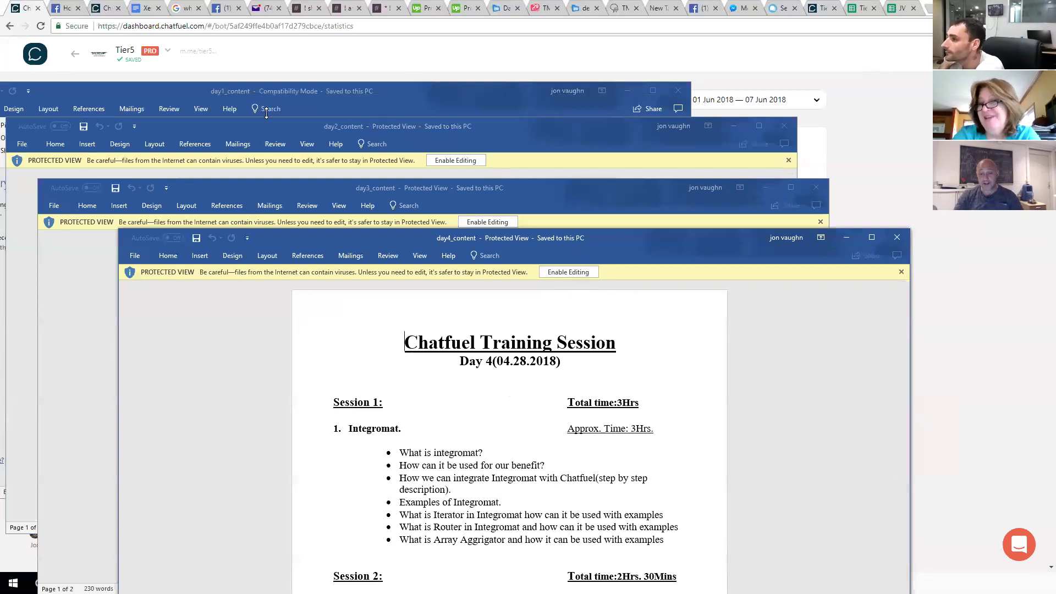
Shift the day4_content window slightly lower and bring the day1_content document to the front.
drag(269, 90, 285, 96)
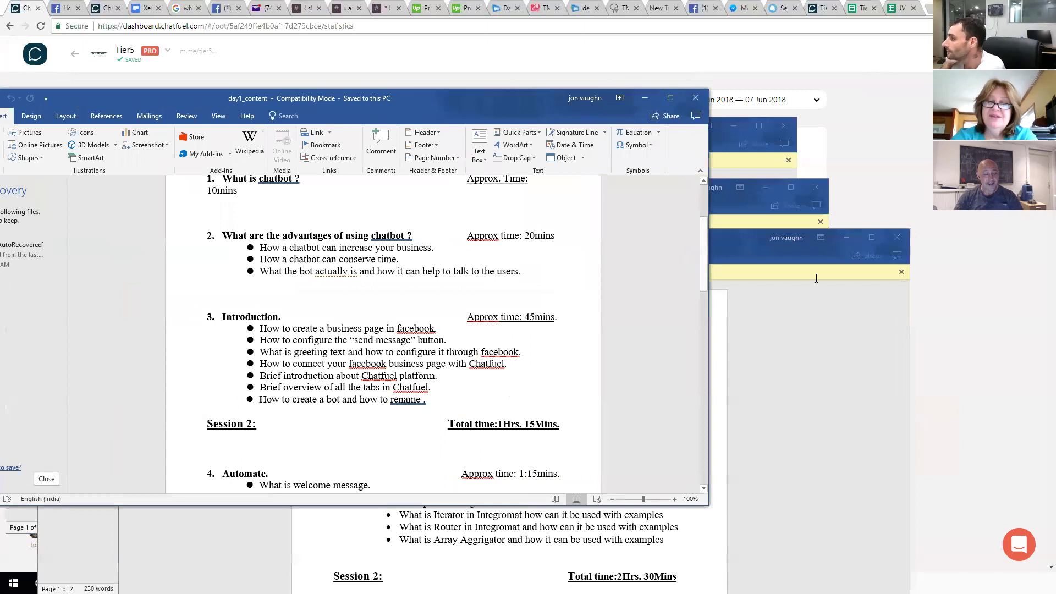
click(795, 246)
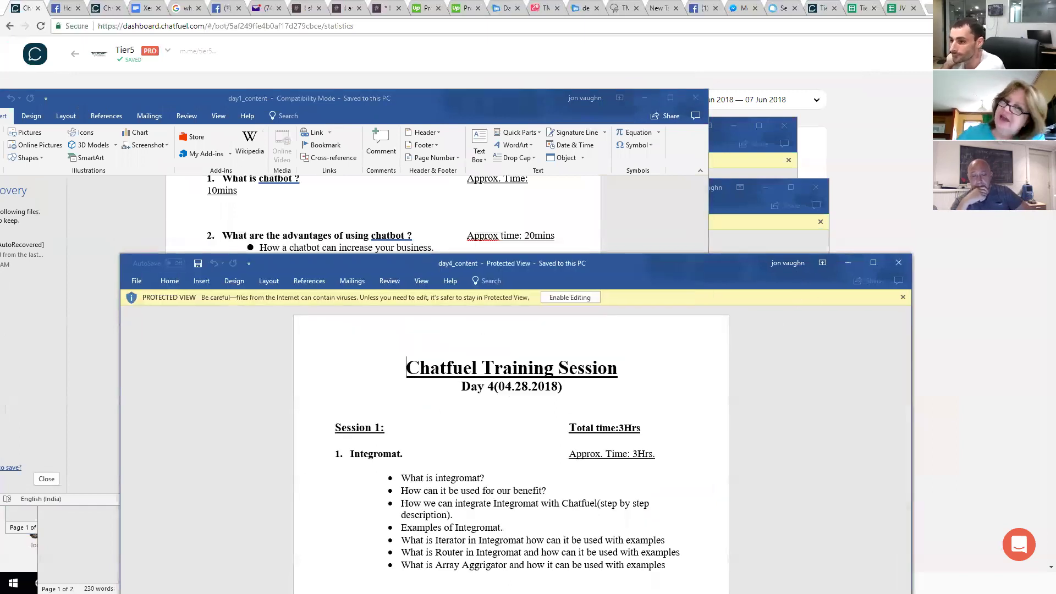
click(282, 99)
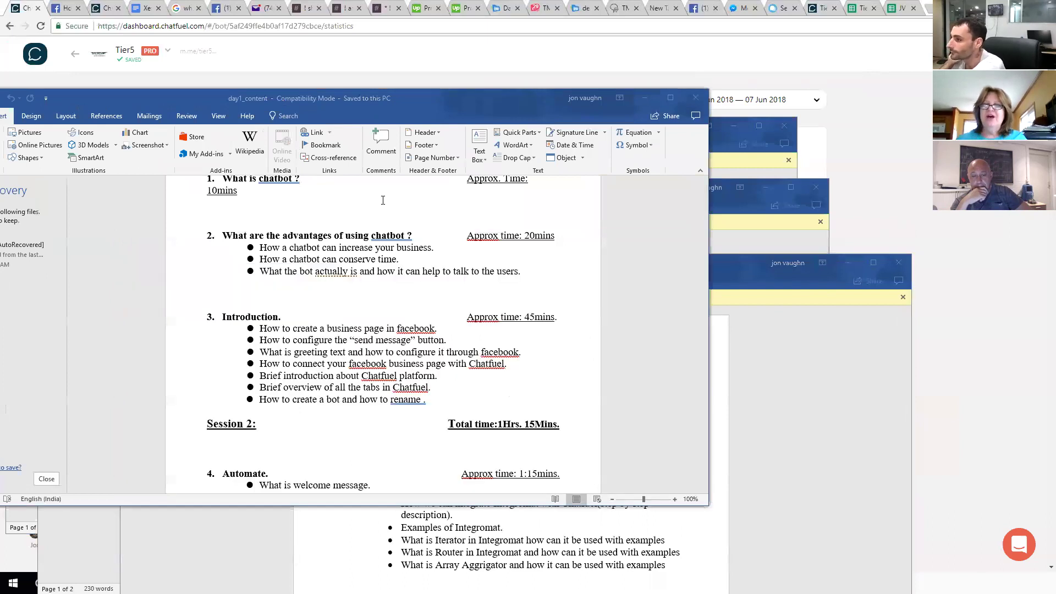
Look through the day1_content outline and highlight the Introduction section with all its bullet points.
scroll(396, 248, up, 5)
scroll(410, 294, down, 6)
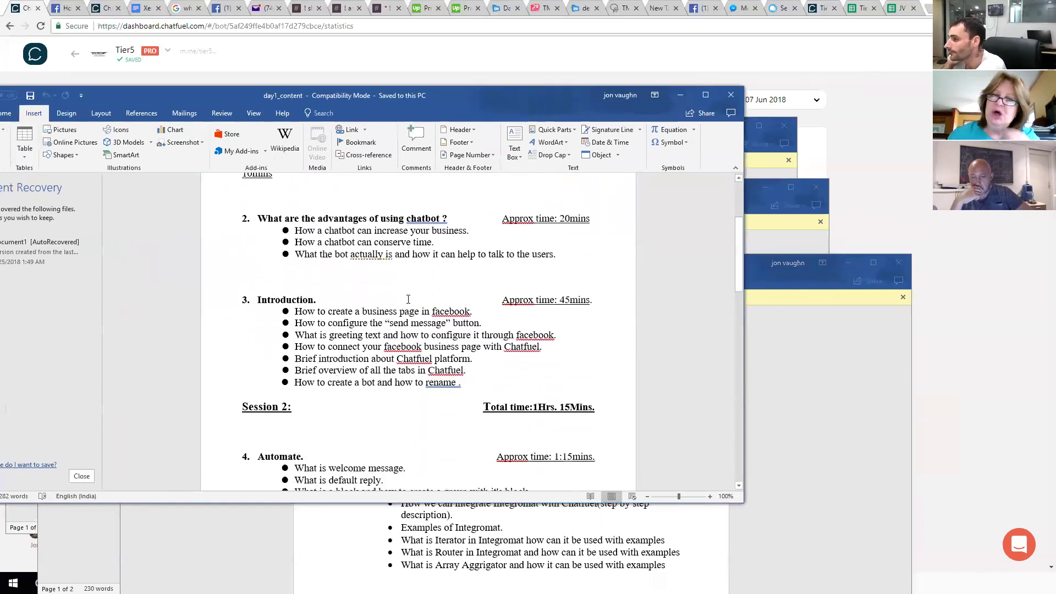
scroll(408, 300, down, 1)
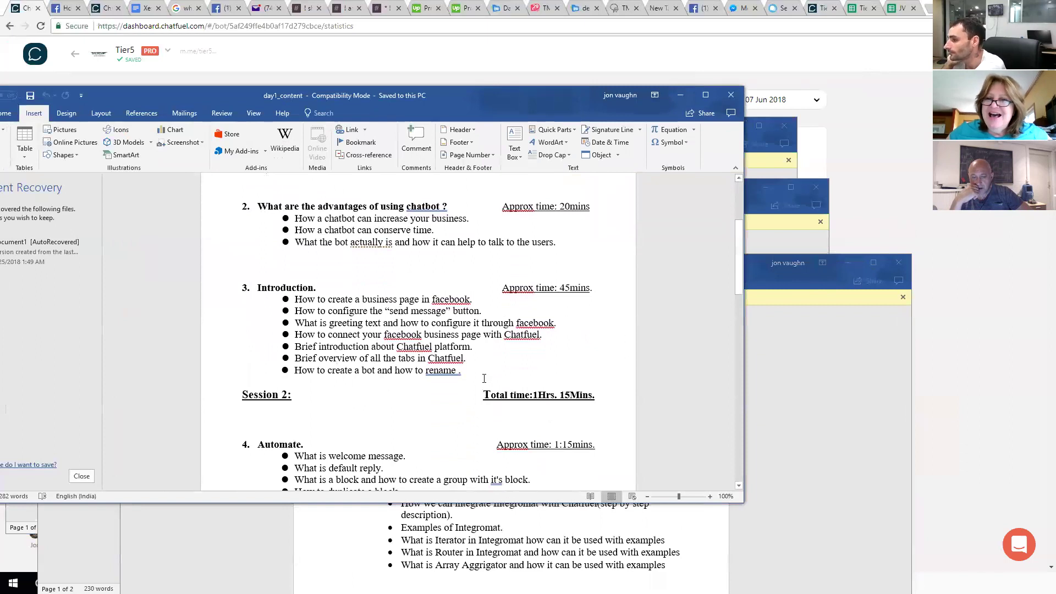
drag(422, 374, 280, 287)
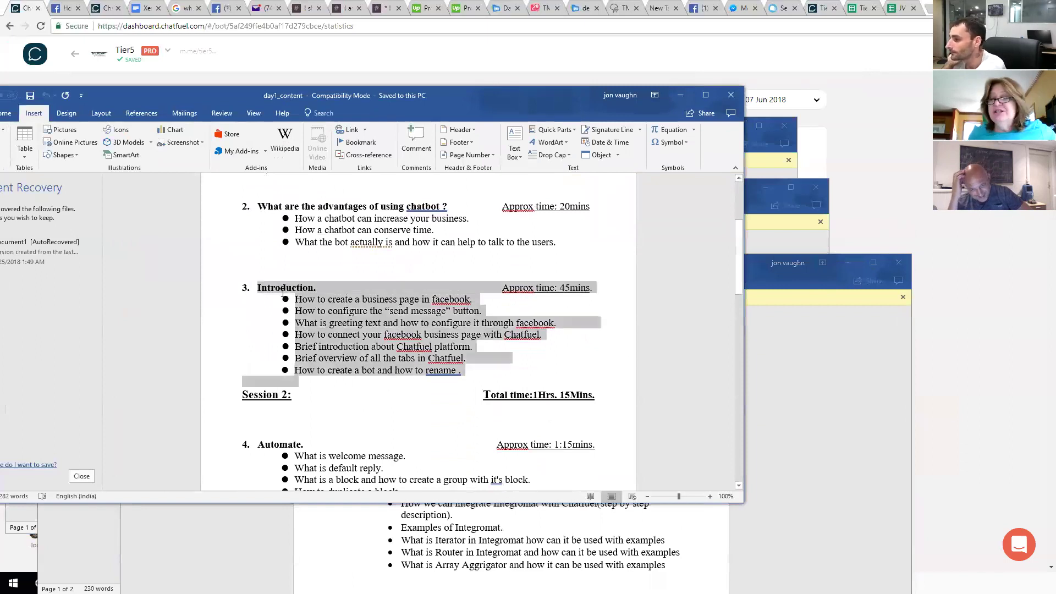
click(280, 288)
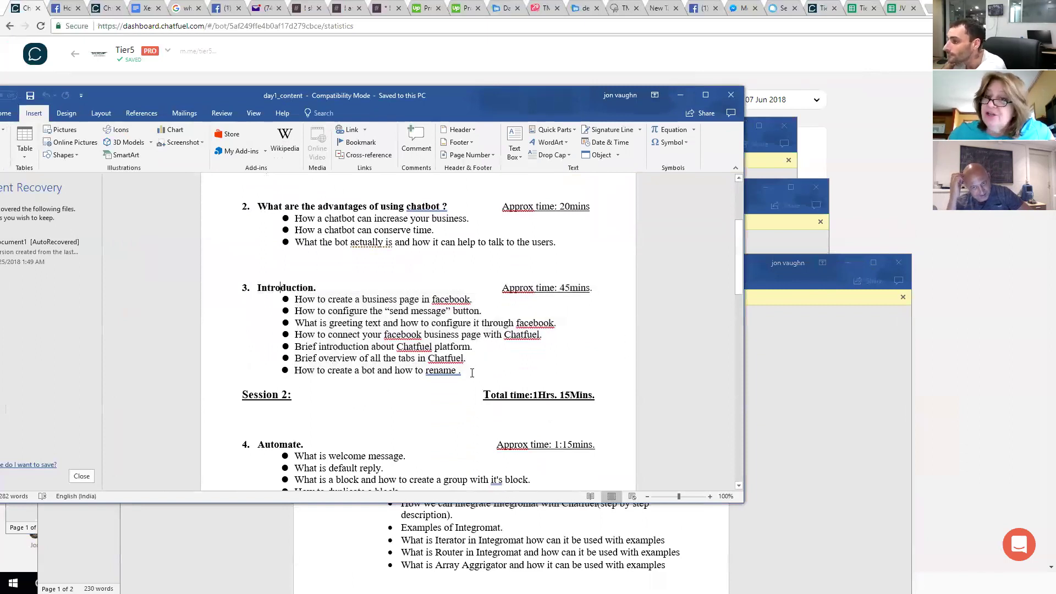